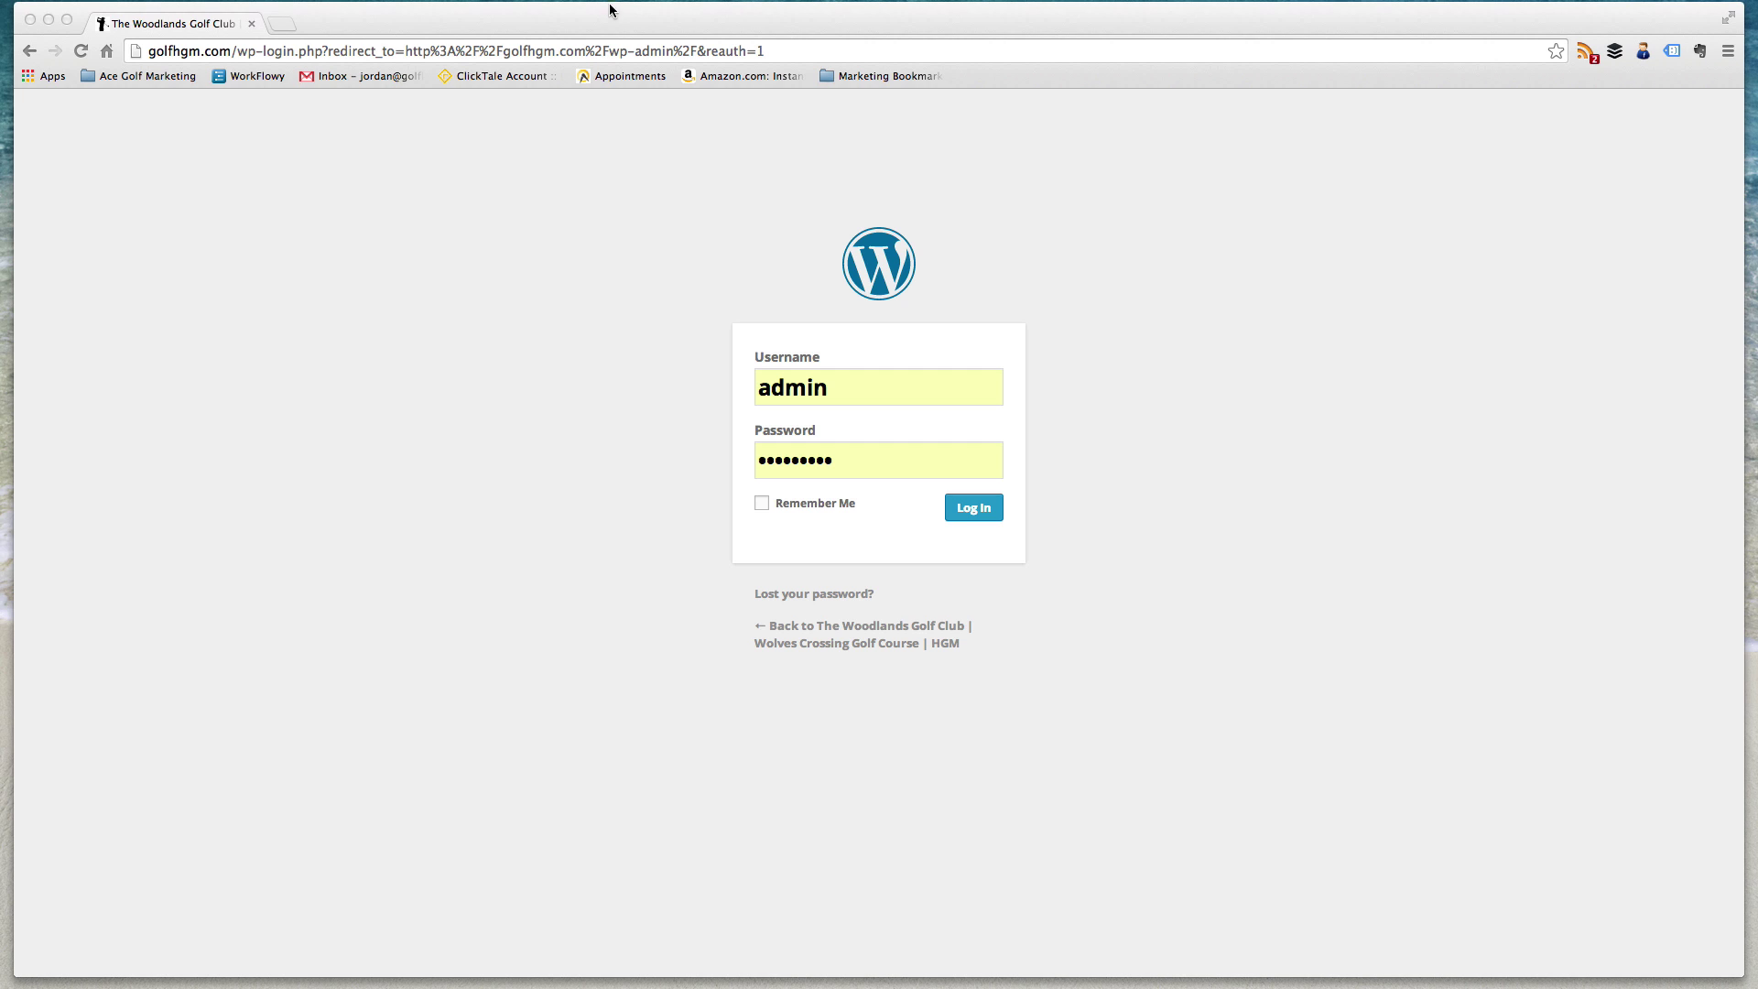
- Edit the browser address to load golfhgm.com/wp-login
click(323, 48)
click(285, 50)
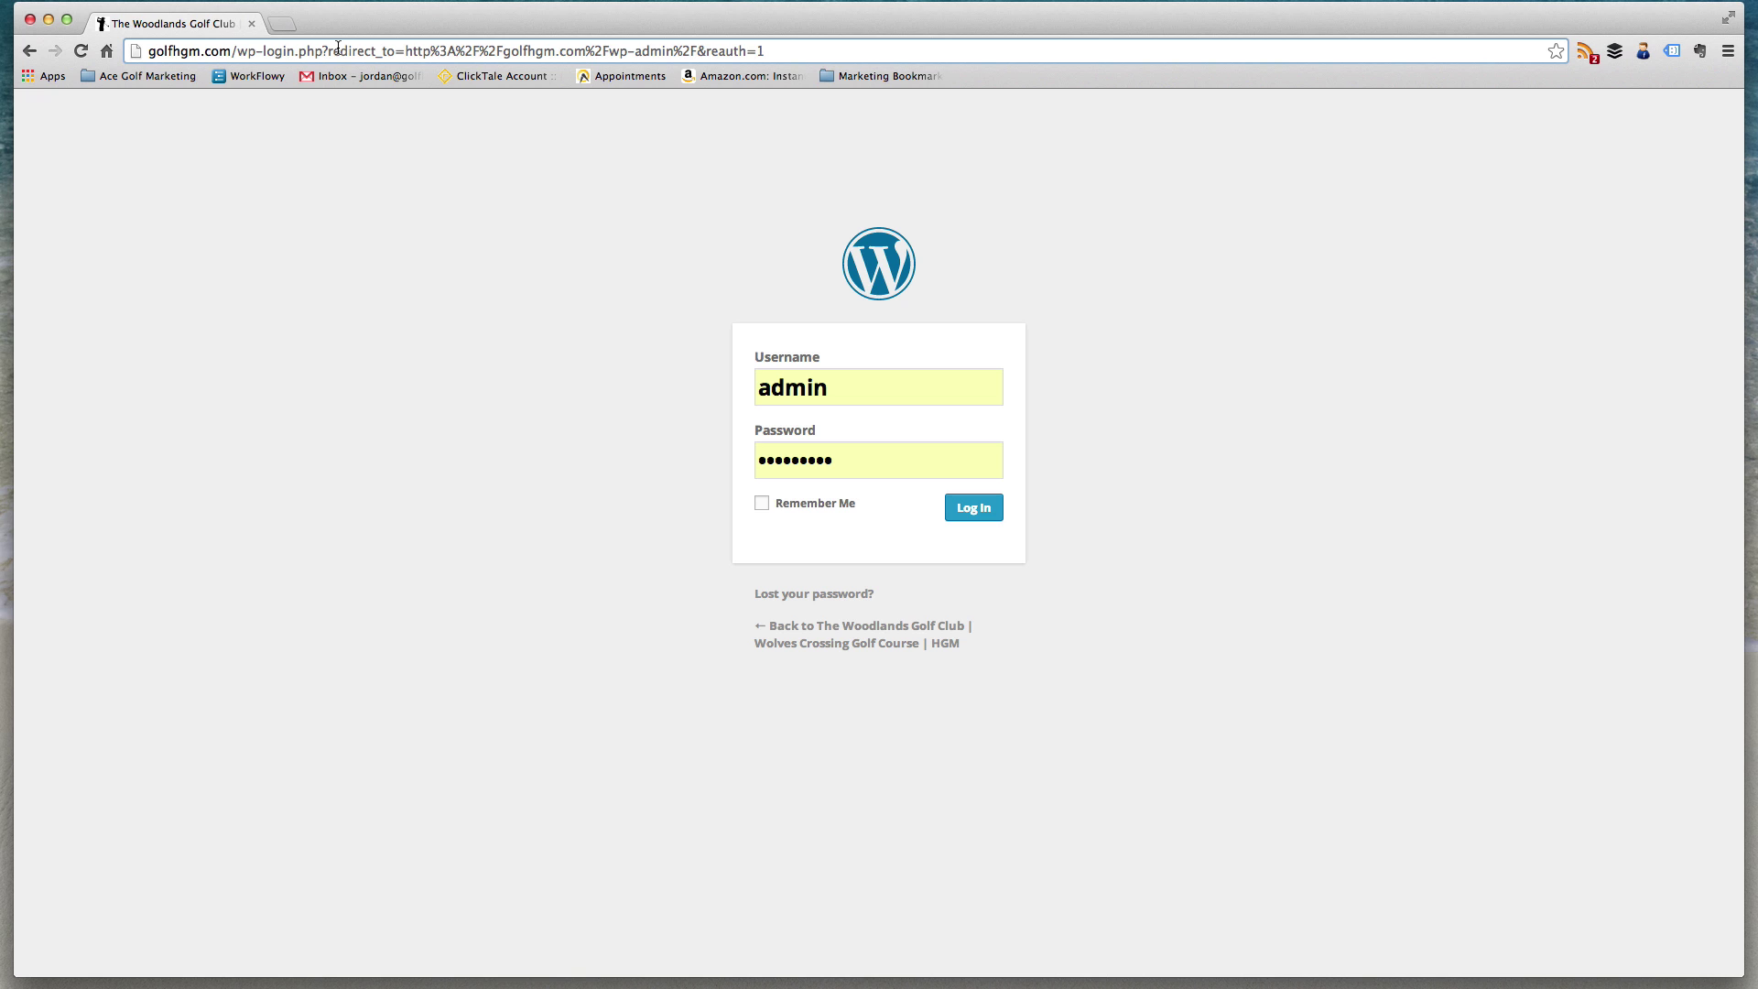
click(793, 457)
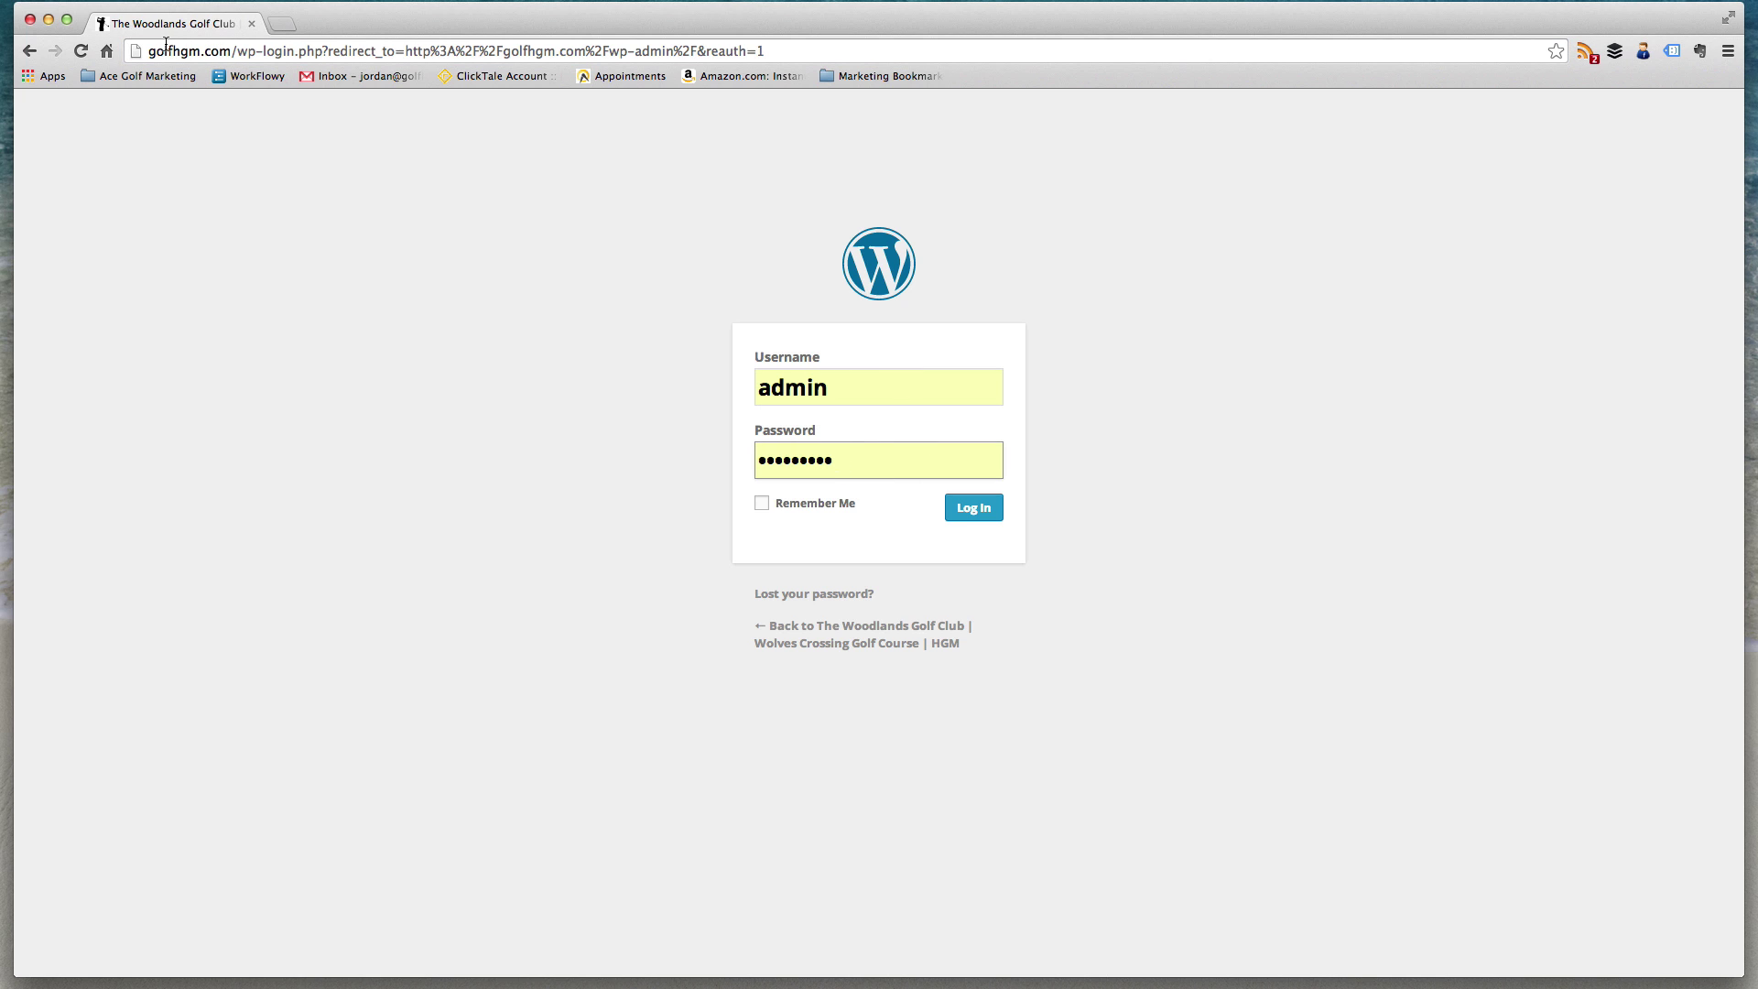
drag(152, 51, 219, 54)
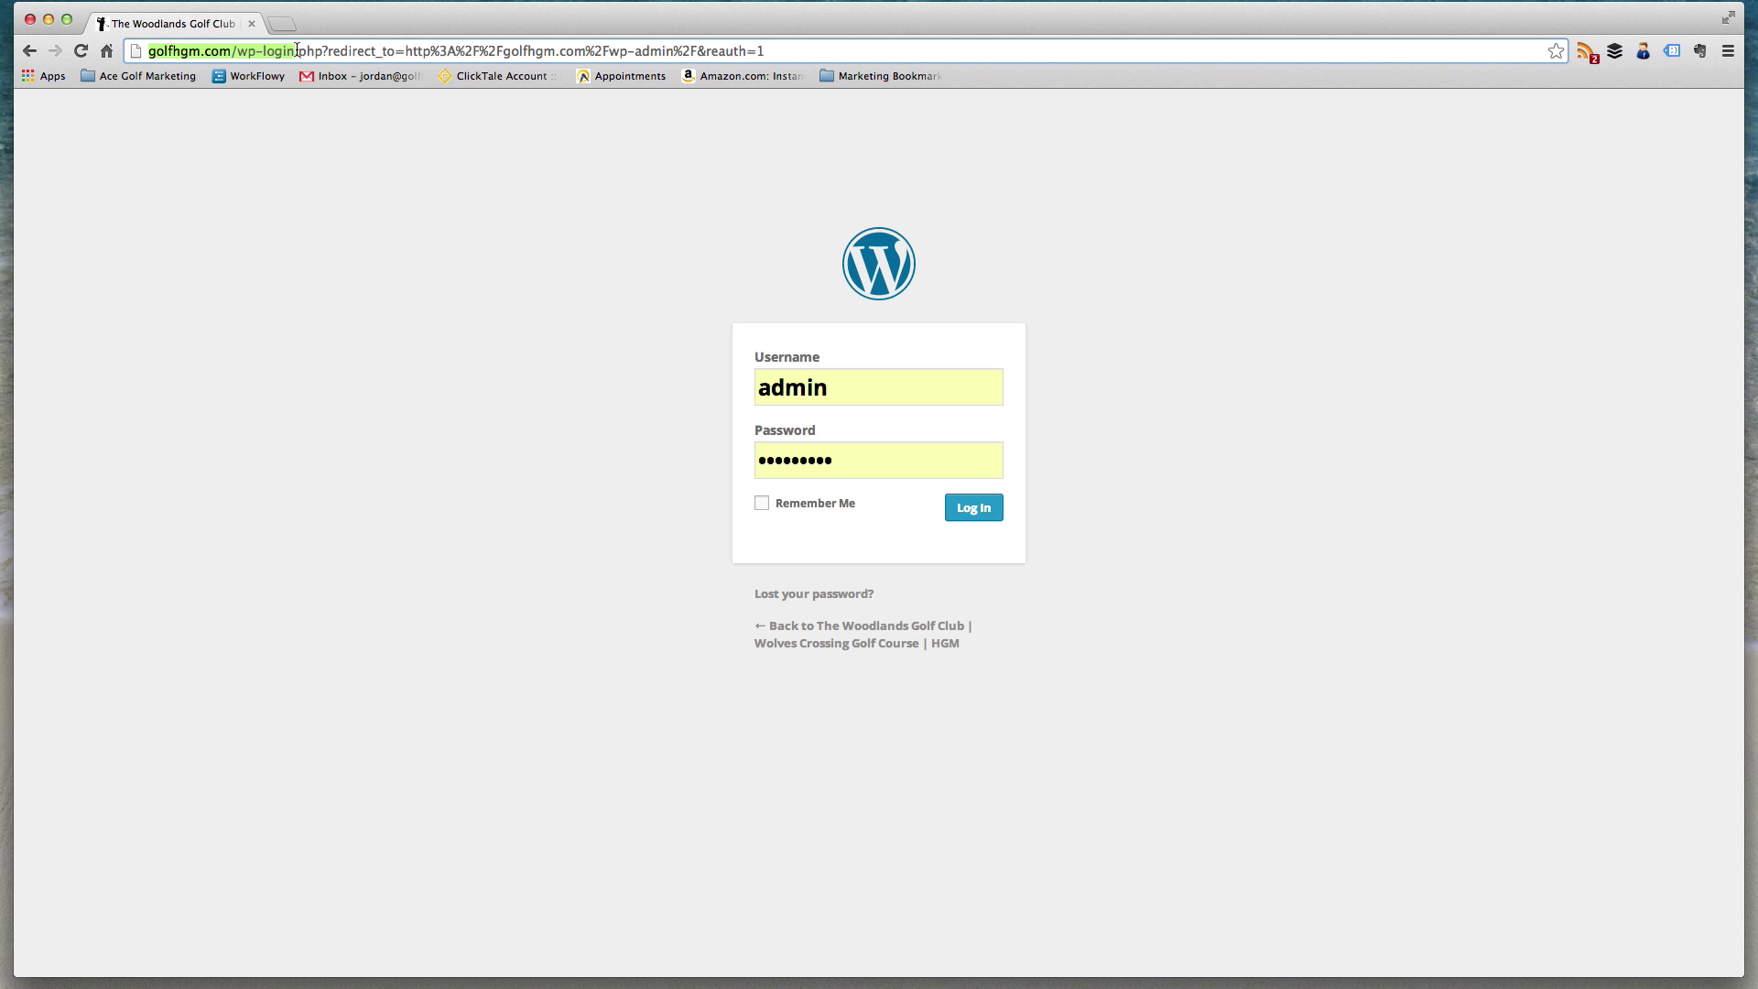
drag(296, 51, 1111, 50)
text(.)
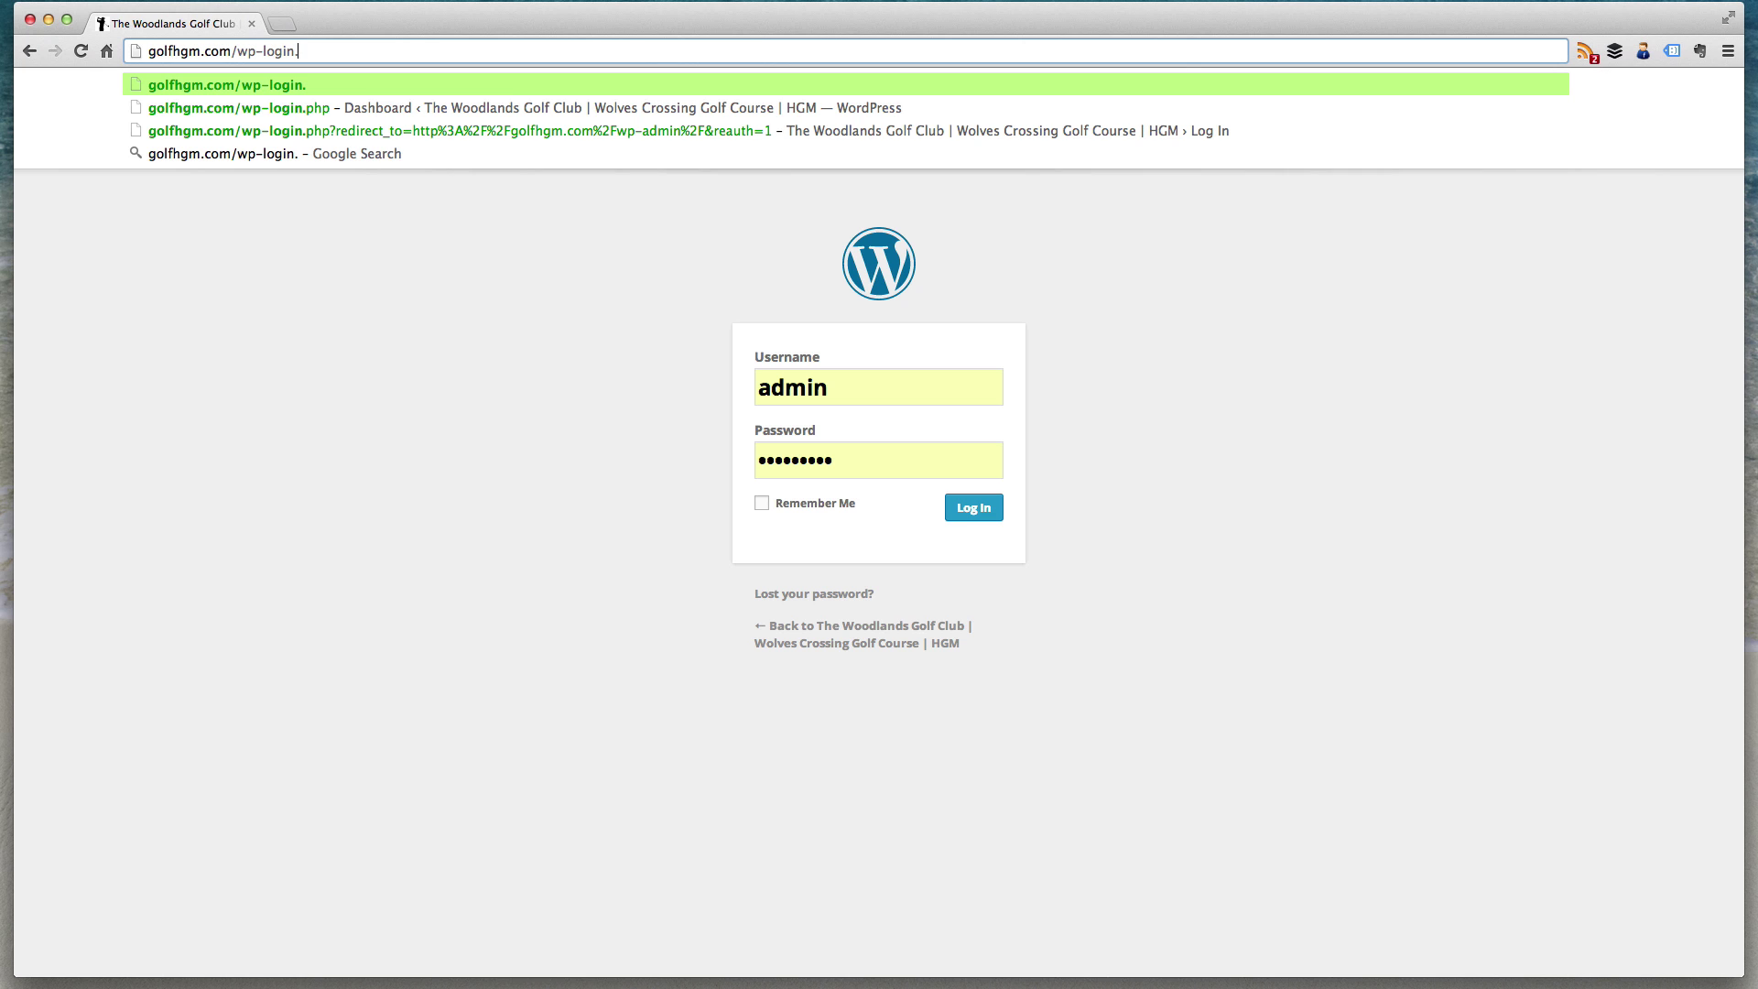
key(BackSpace)
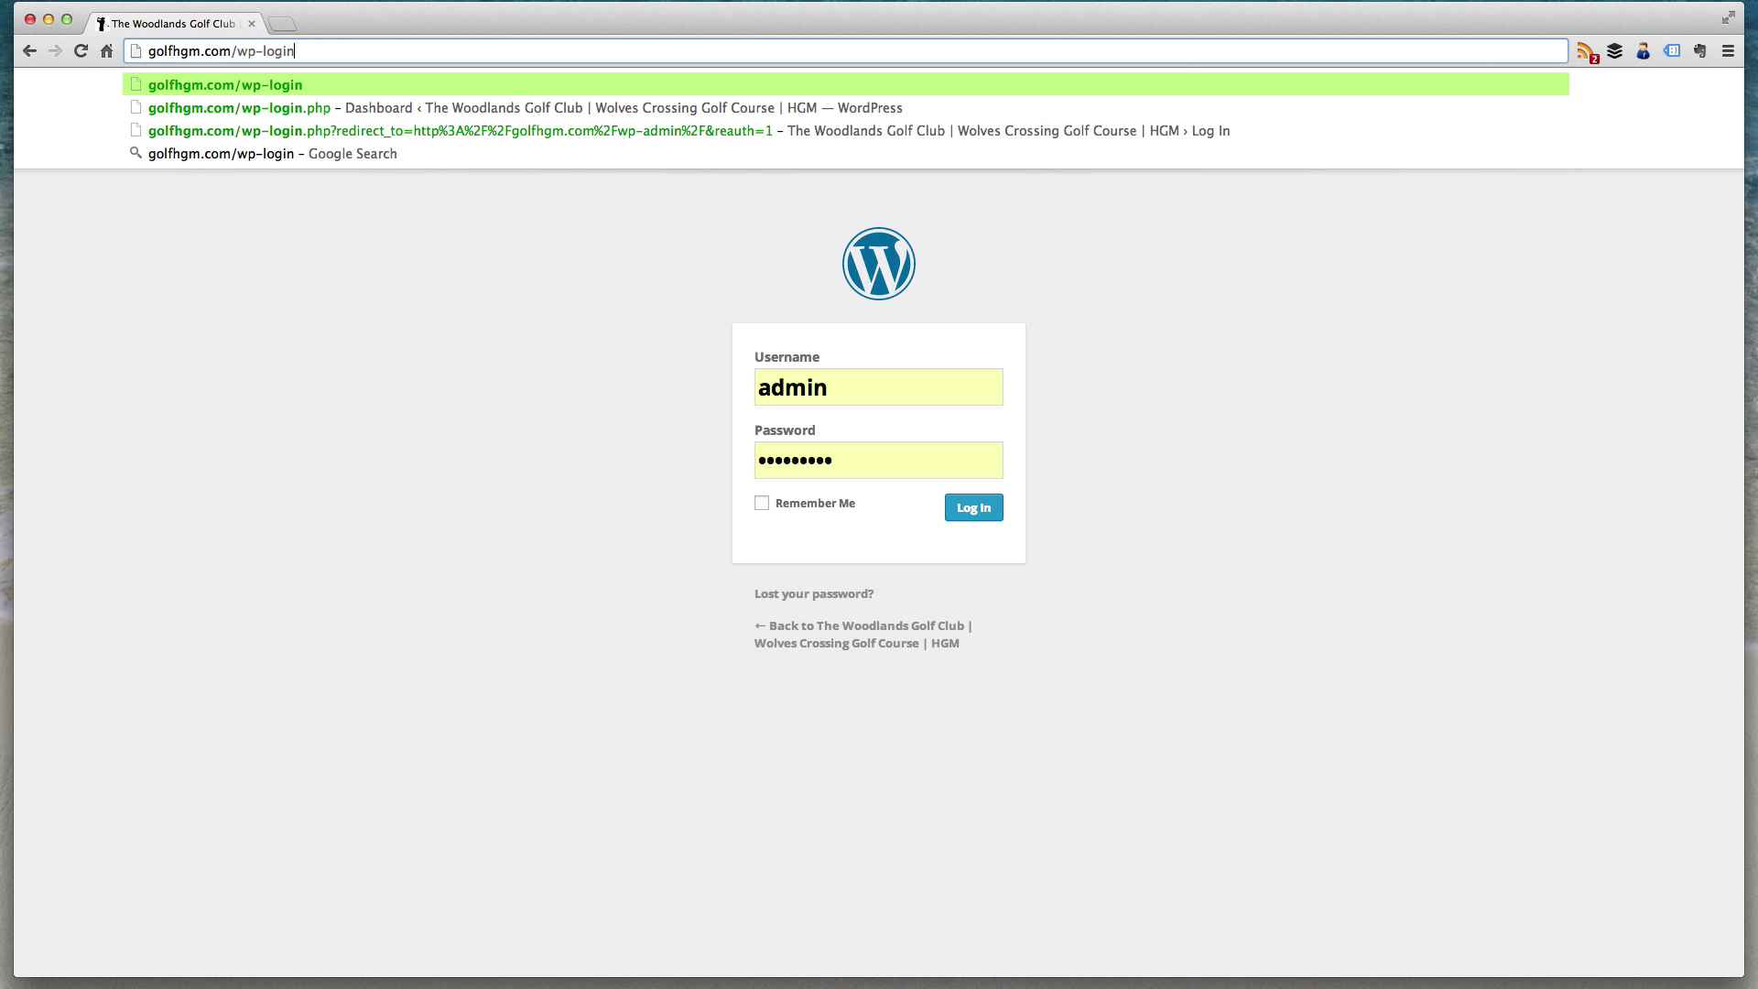
key(Return)
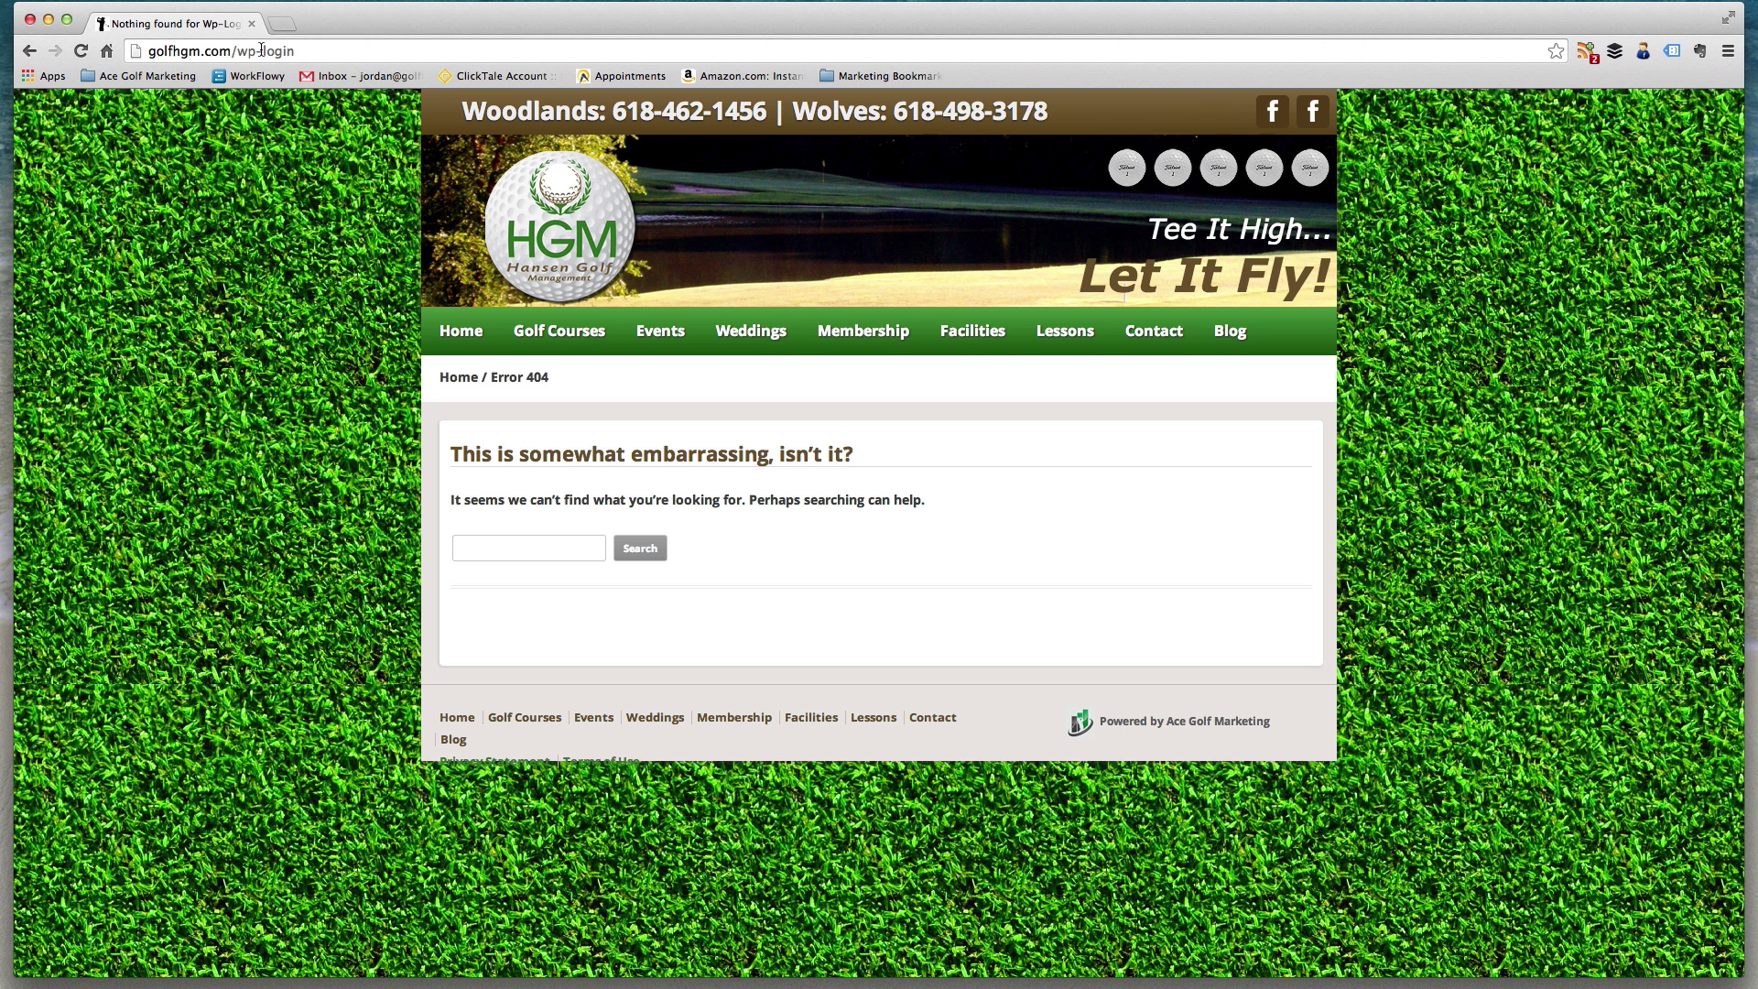
- Change the address to golfhgm.com/wp-admin and log in to the Dashboard
drag(262, 51, 323, 50)
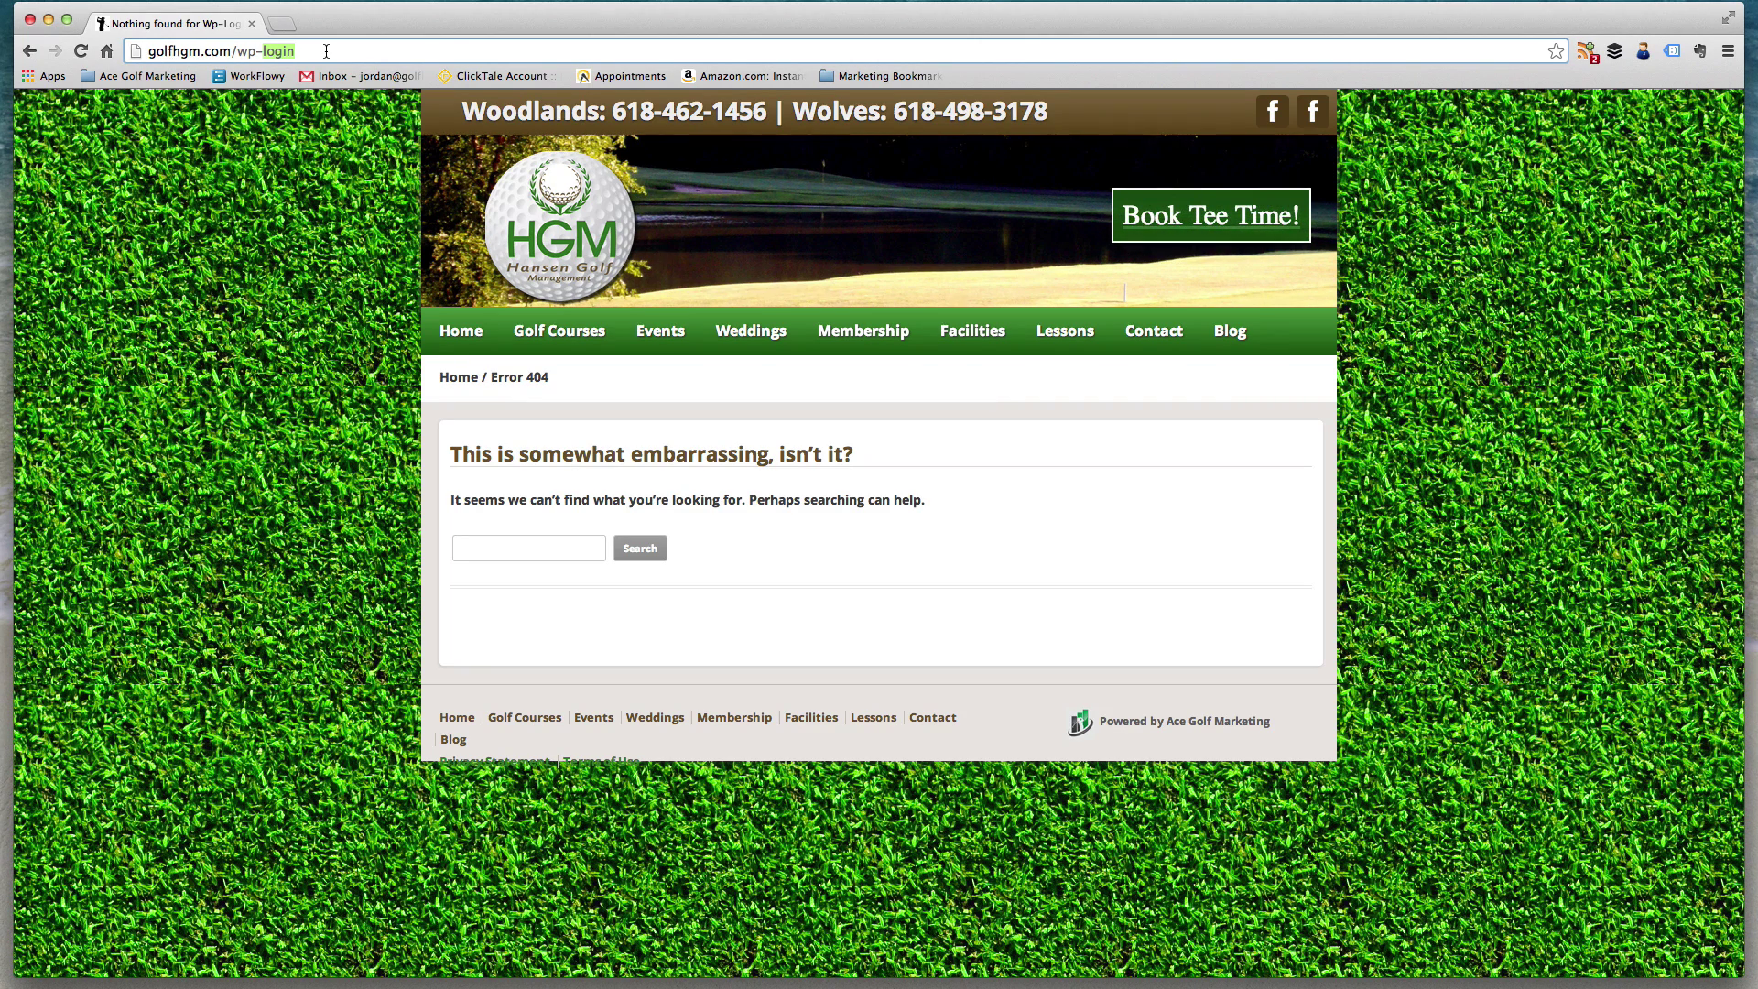
text(admin)
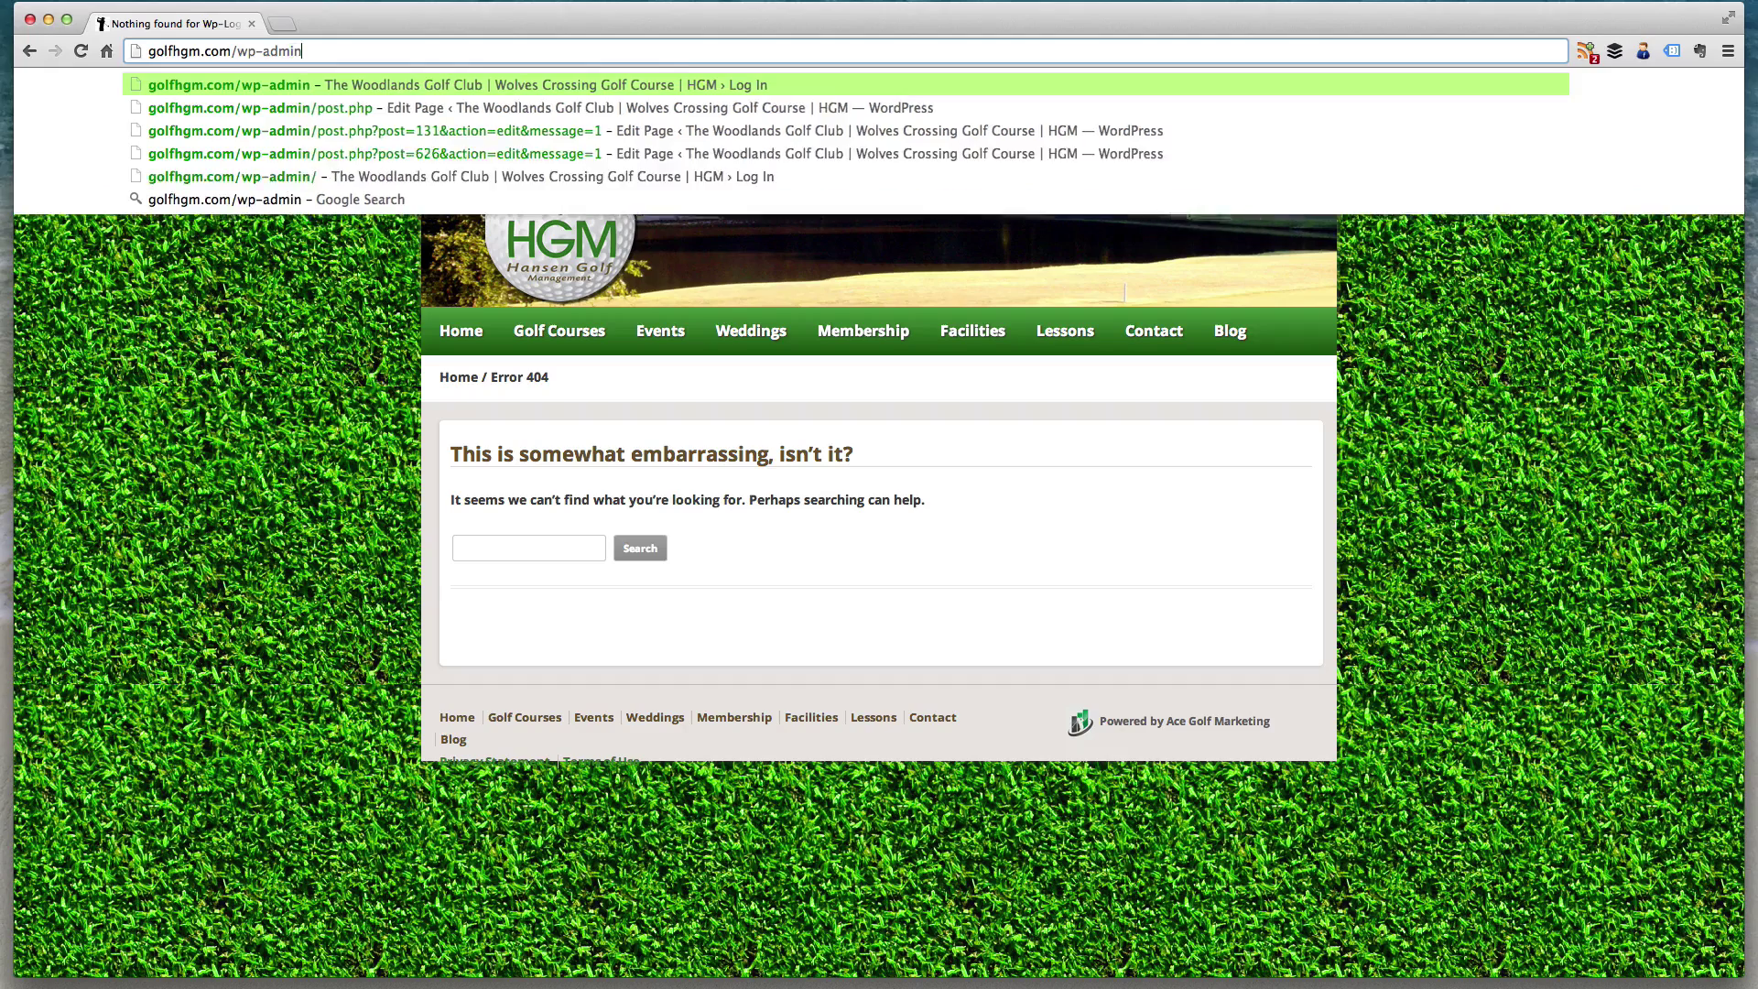
key(Return)
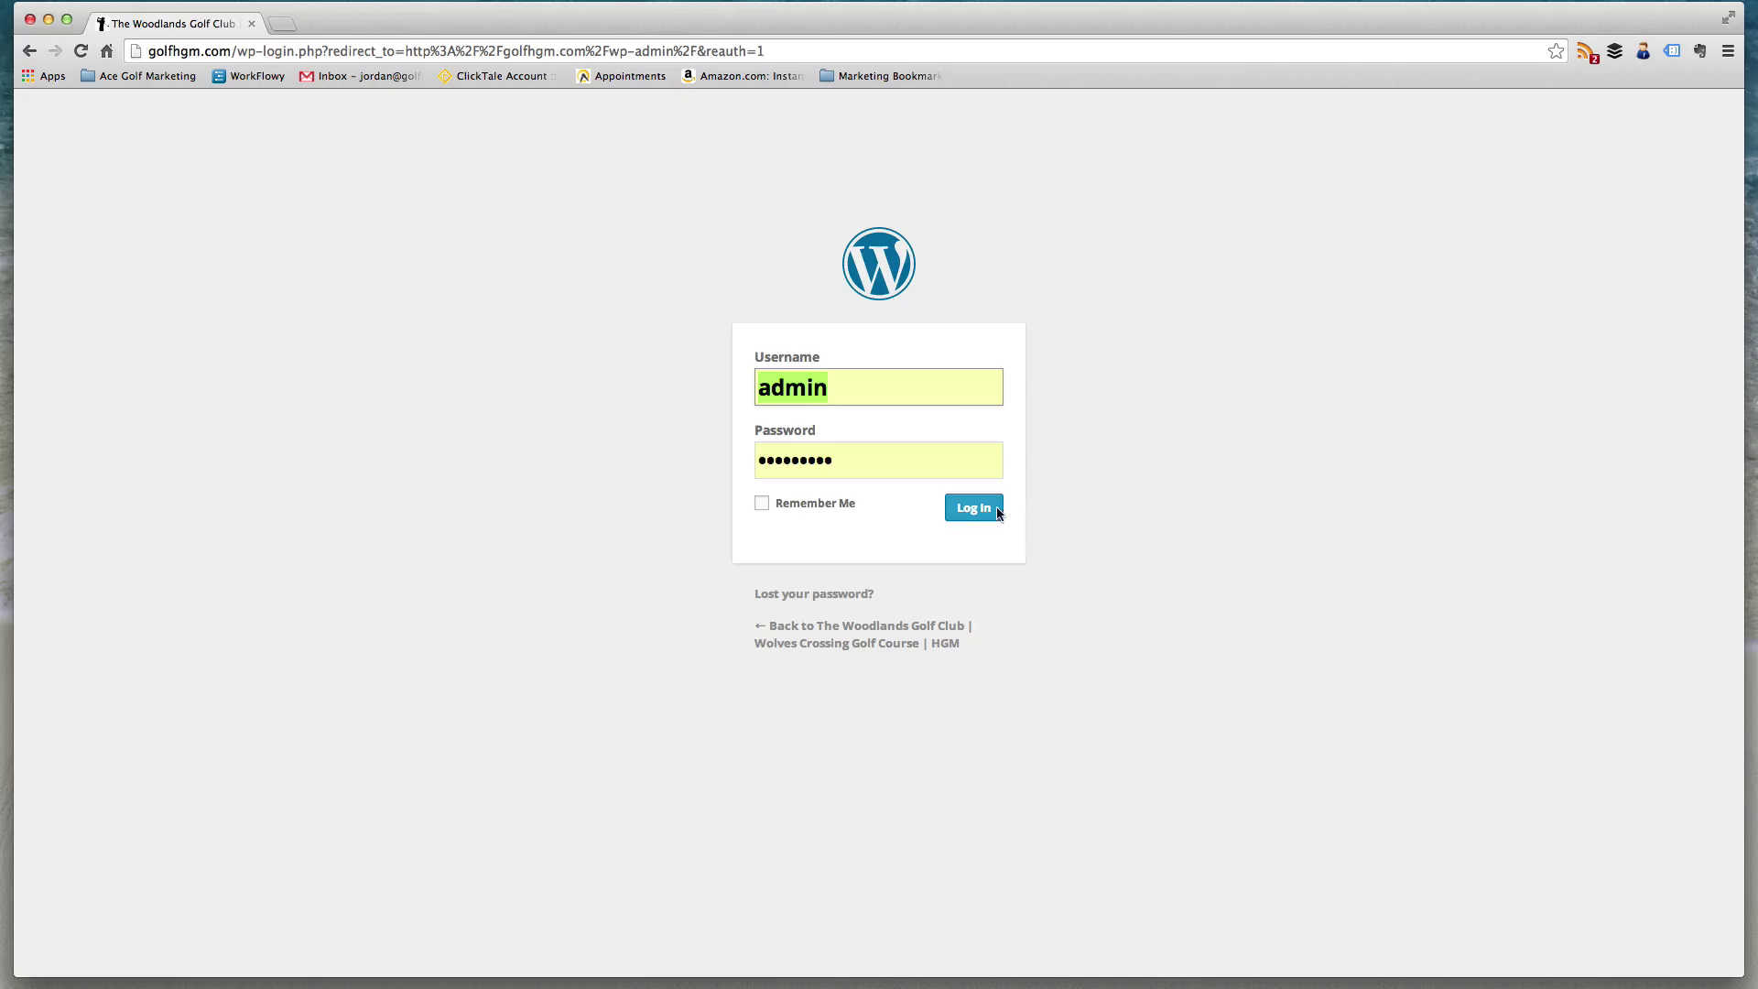
click(973, 508)
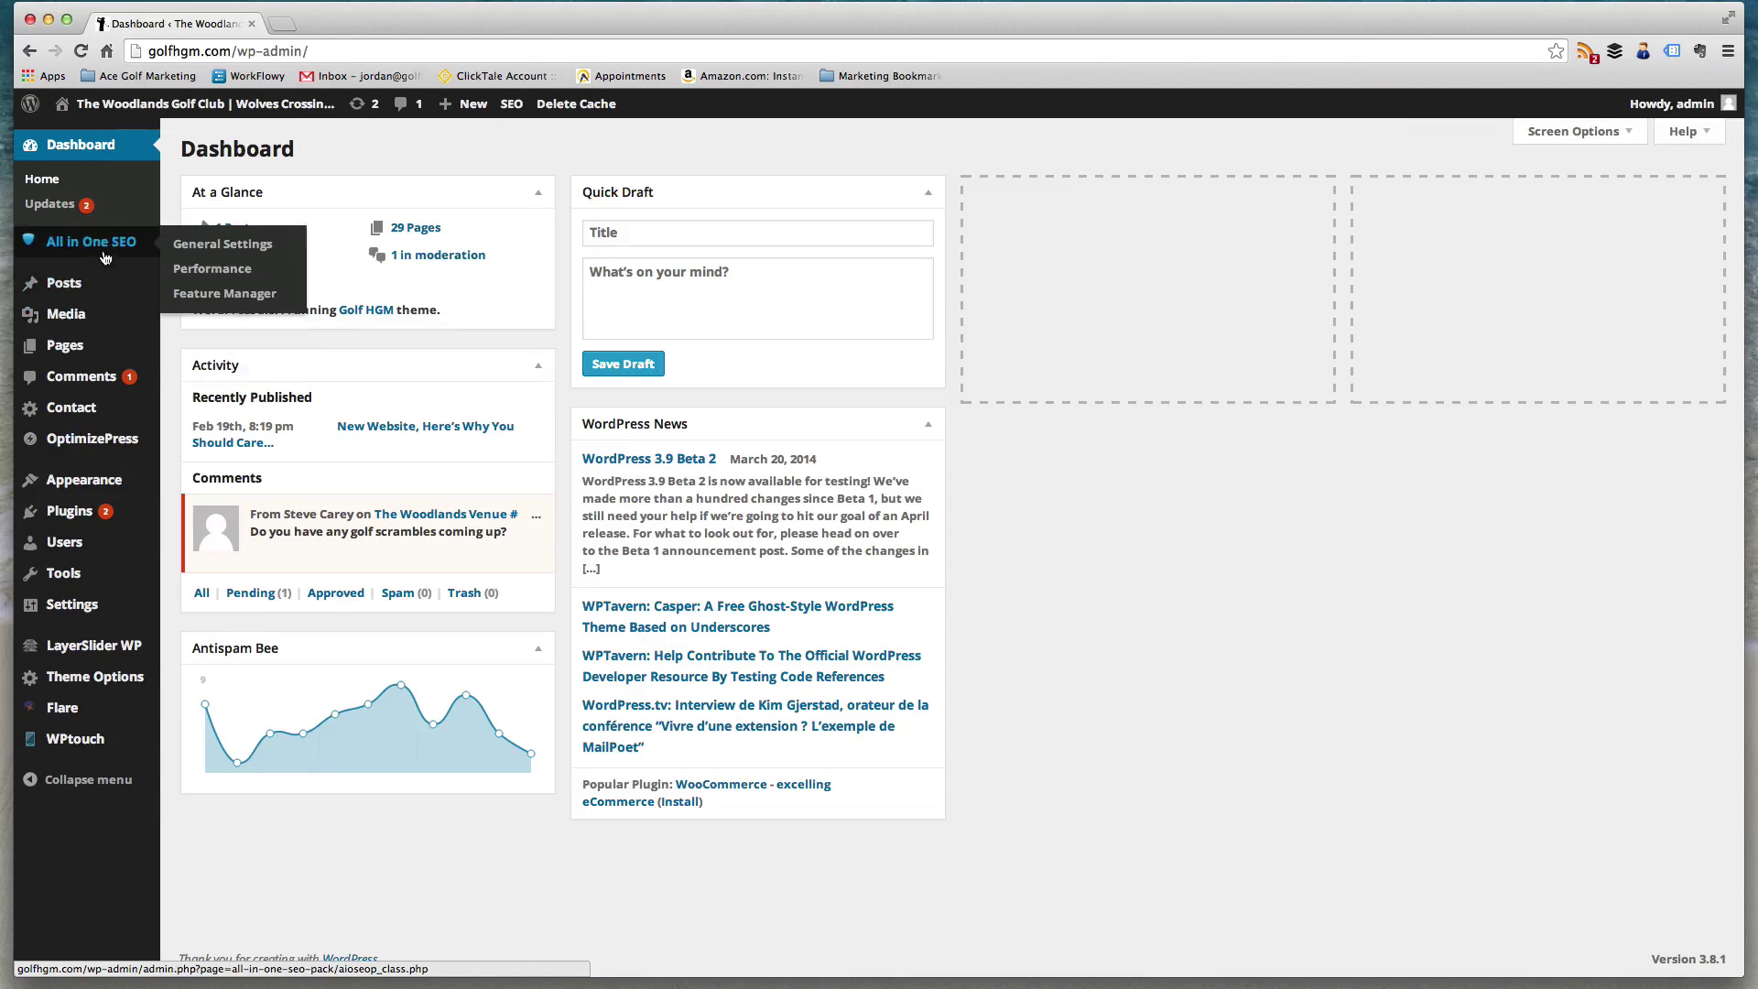
mouse_move(88, 351)
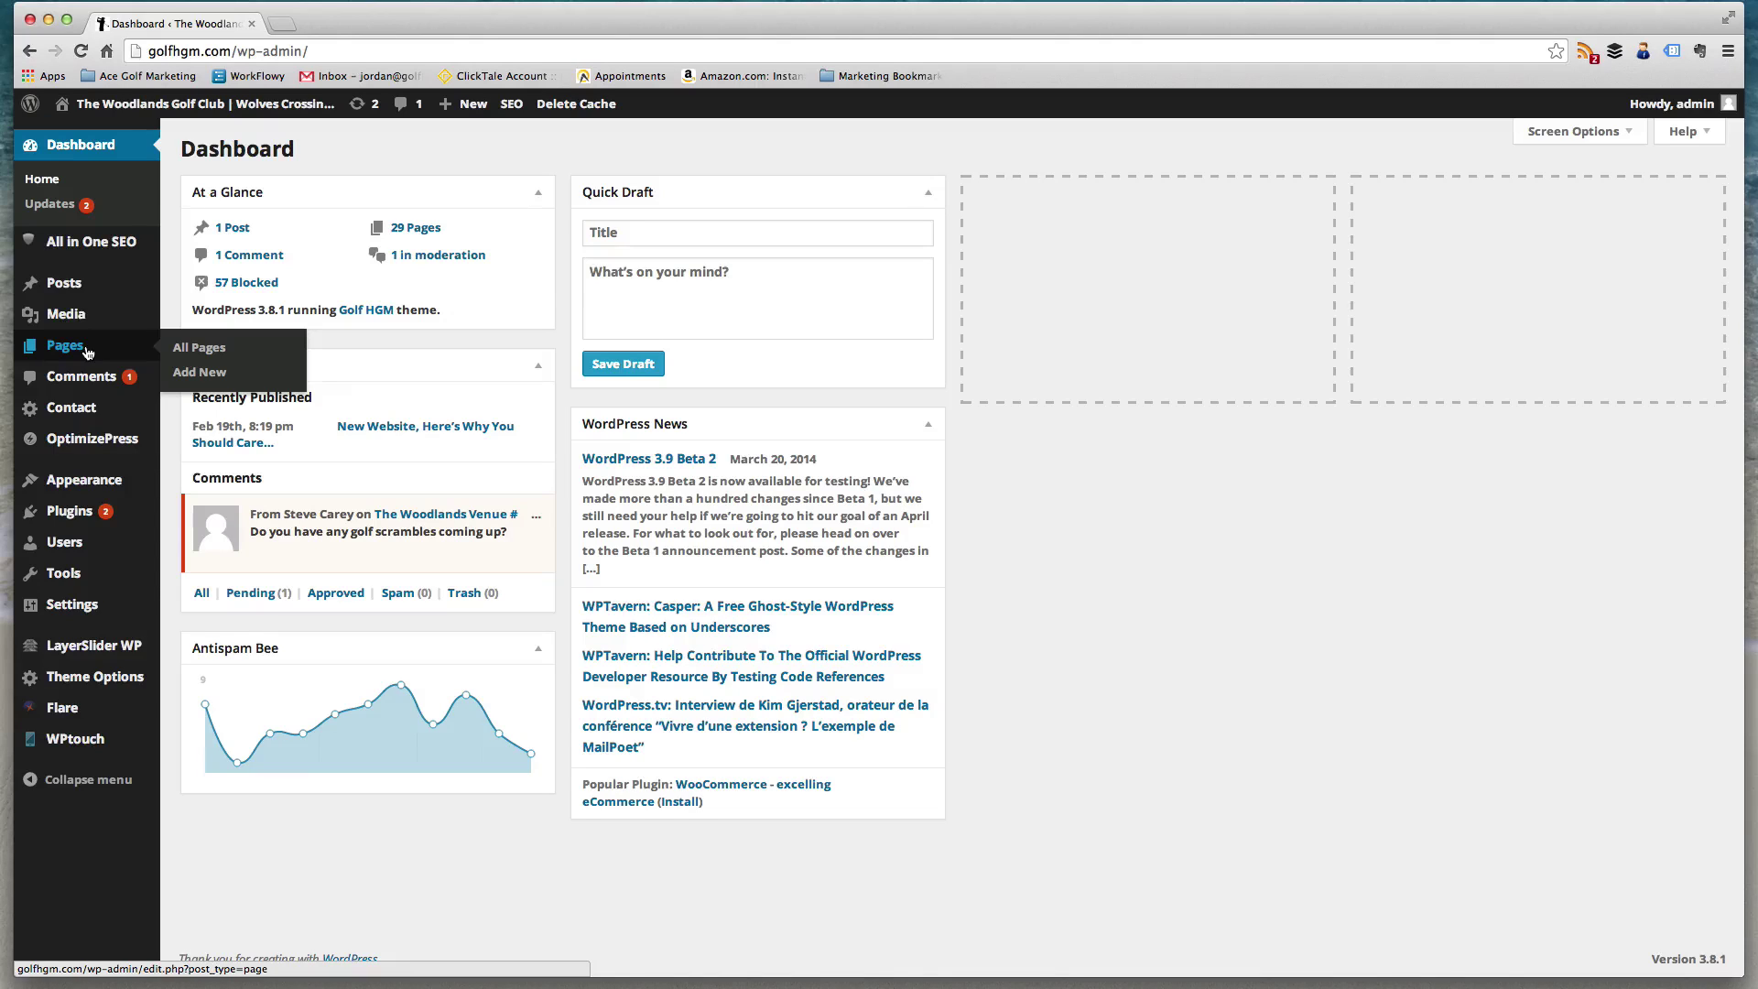
- Load the golfhgm.com home page in a new browser tab
key(super+t)
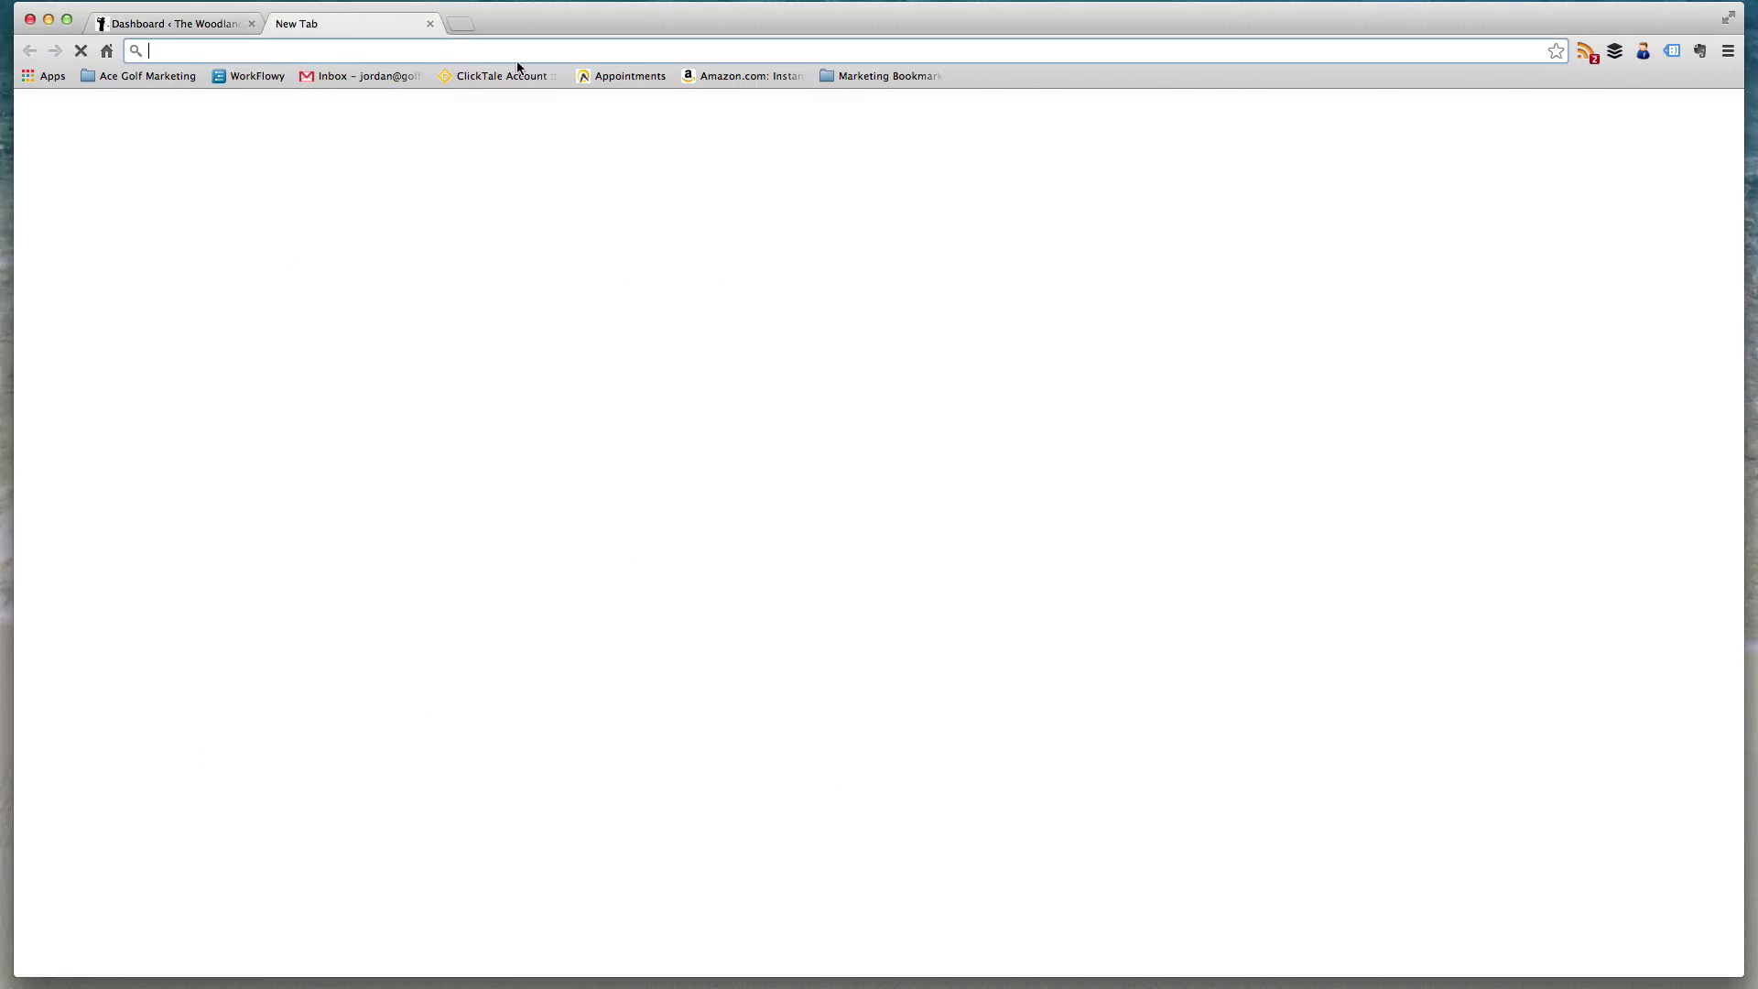
text(golfhgm.com)
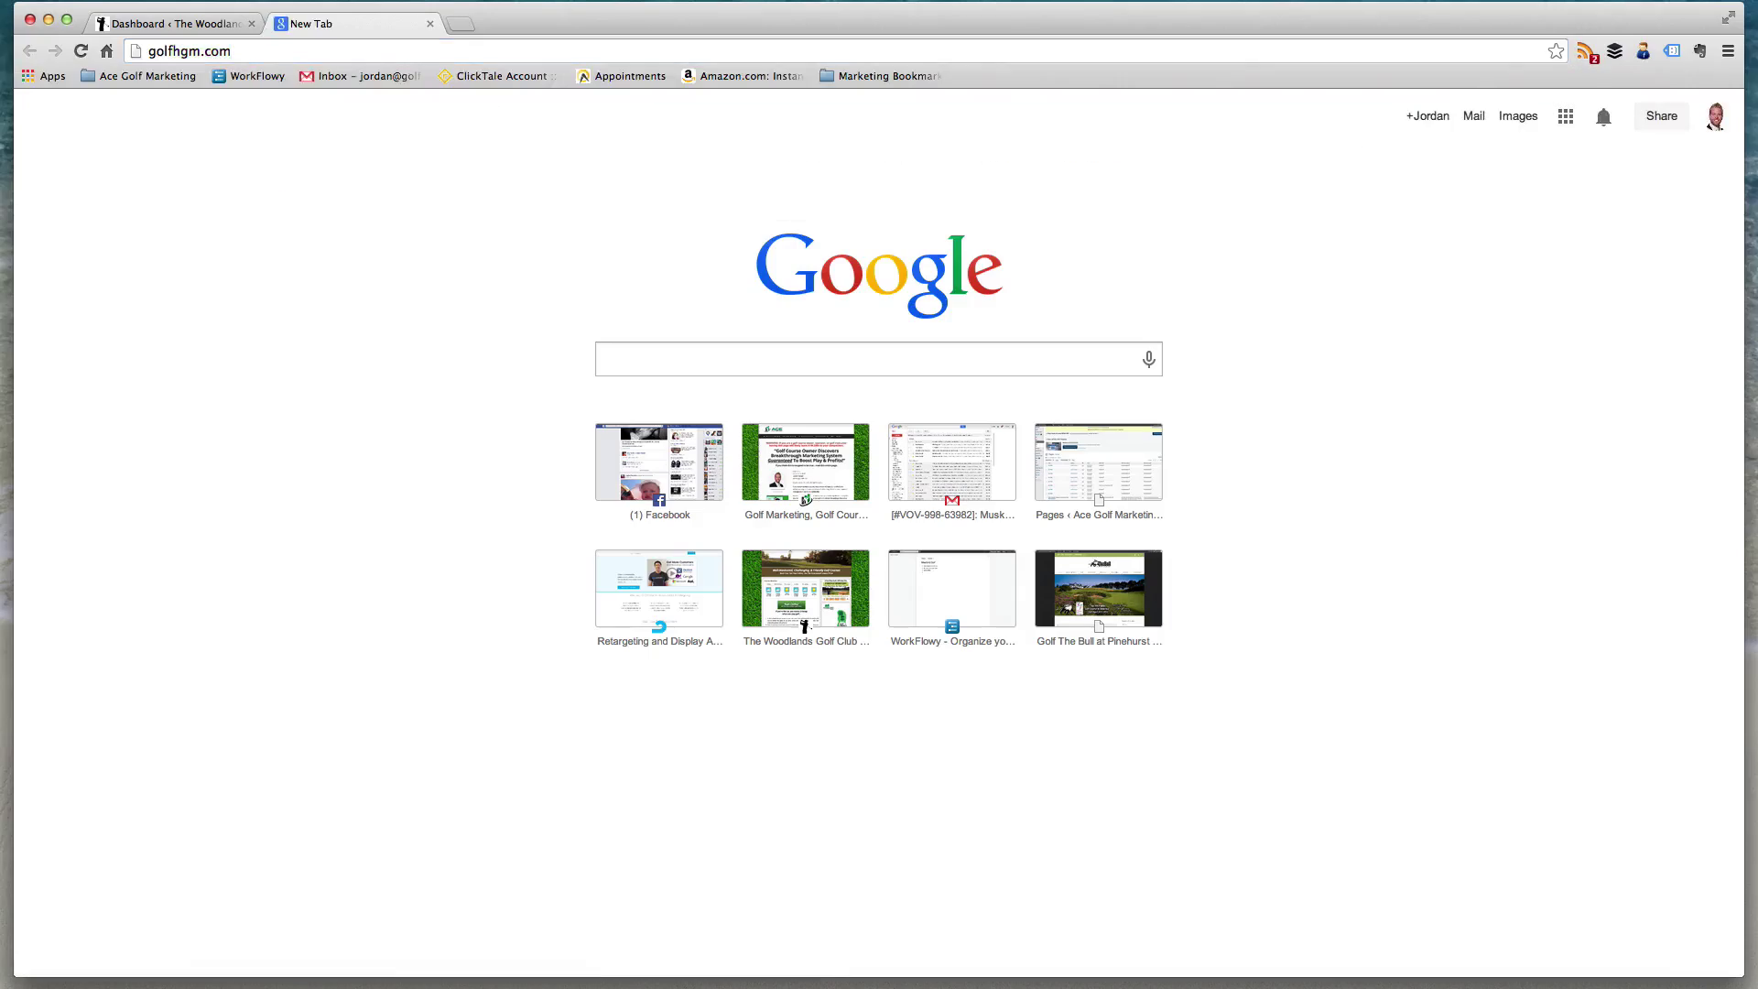
key(Return)
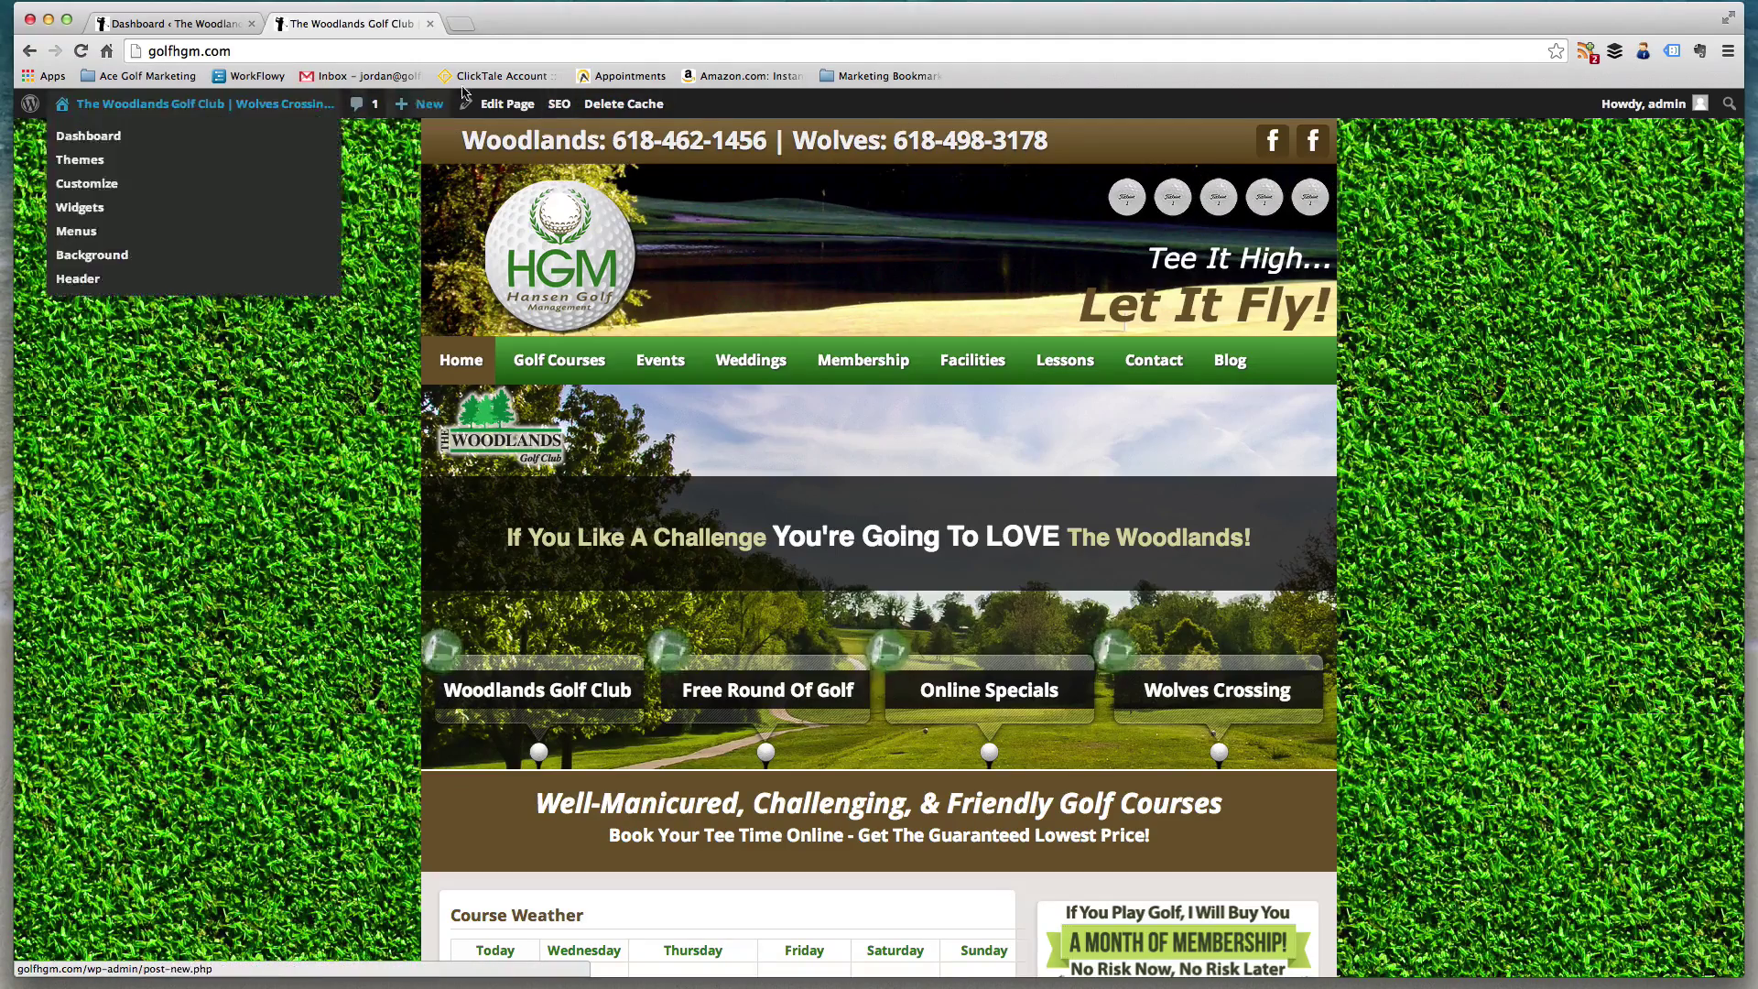
scroll(412, 165, down, 4)
scroll(412, 165, up, 4)
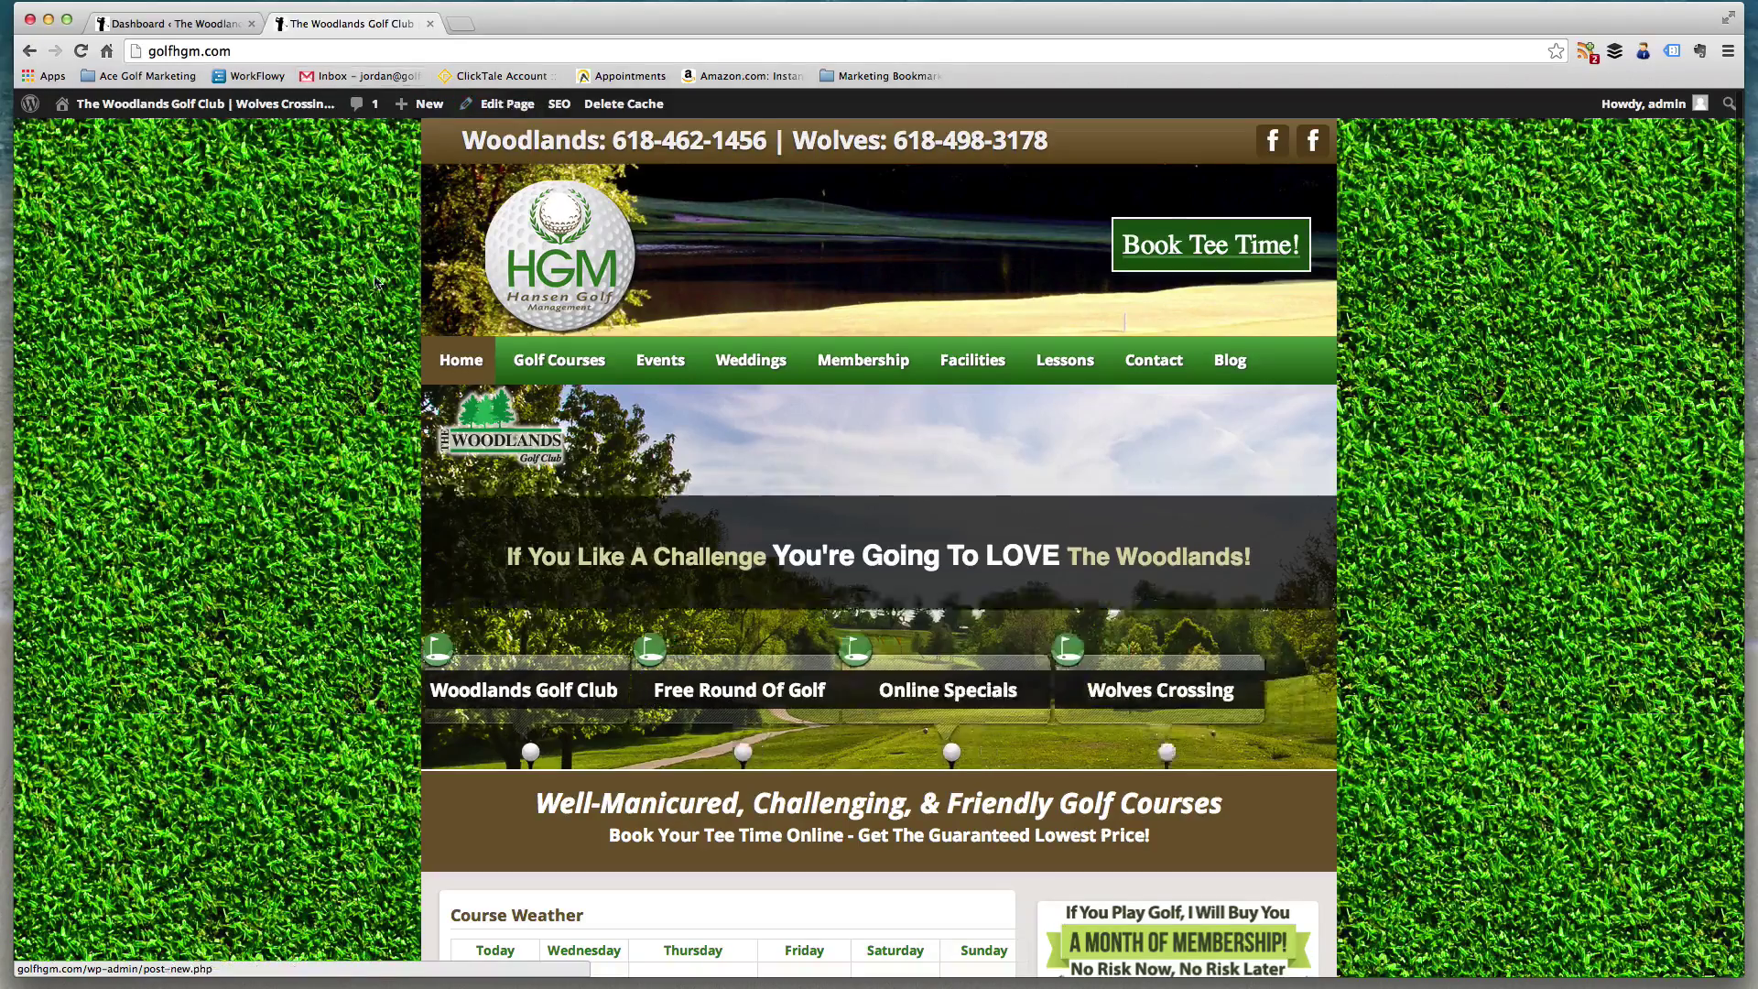
- Open the live site's Events > Tournaments page and scroll through it
mouse_move(671, 371)
click(668, 414)
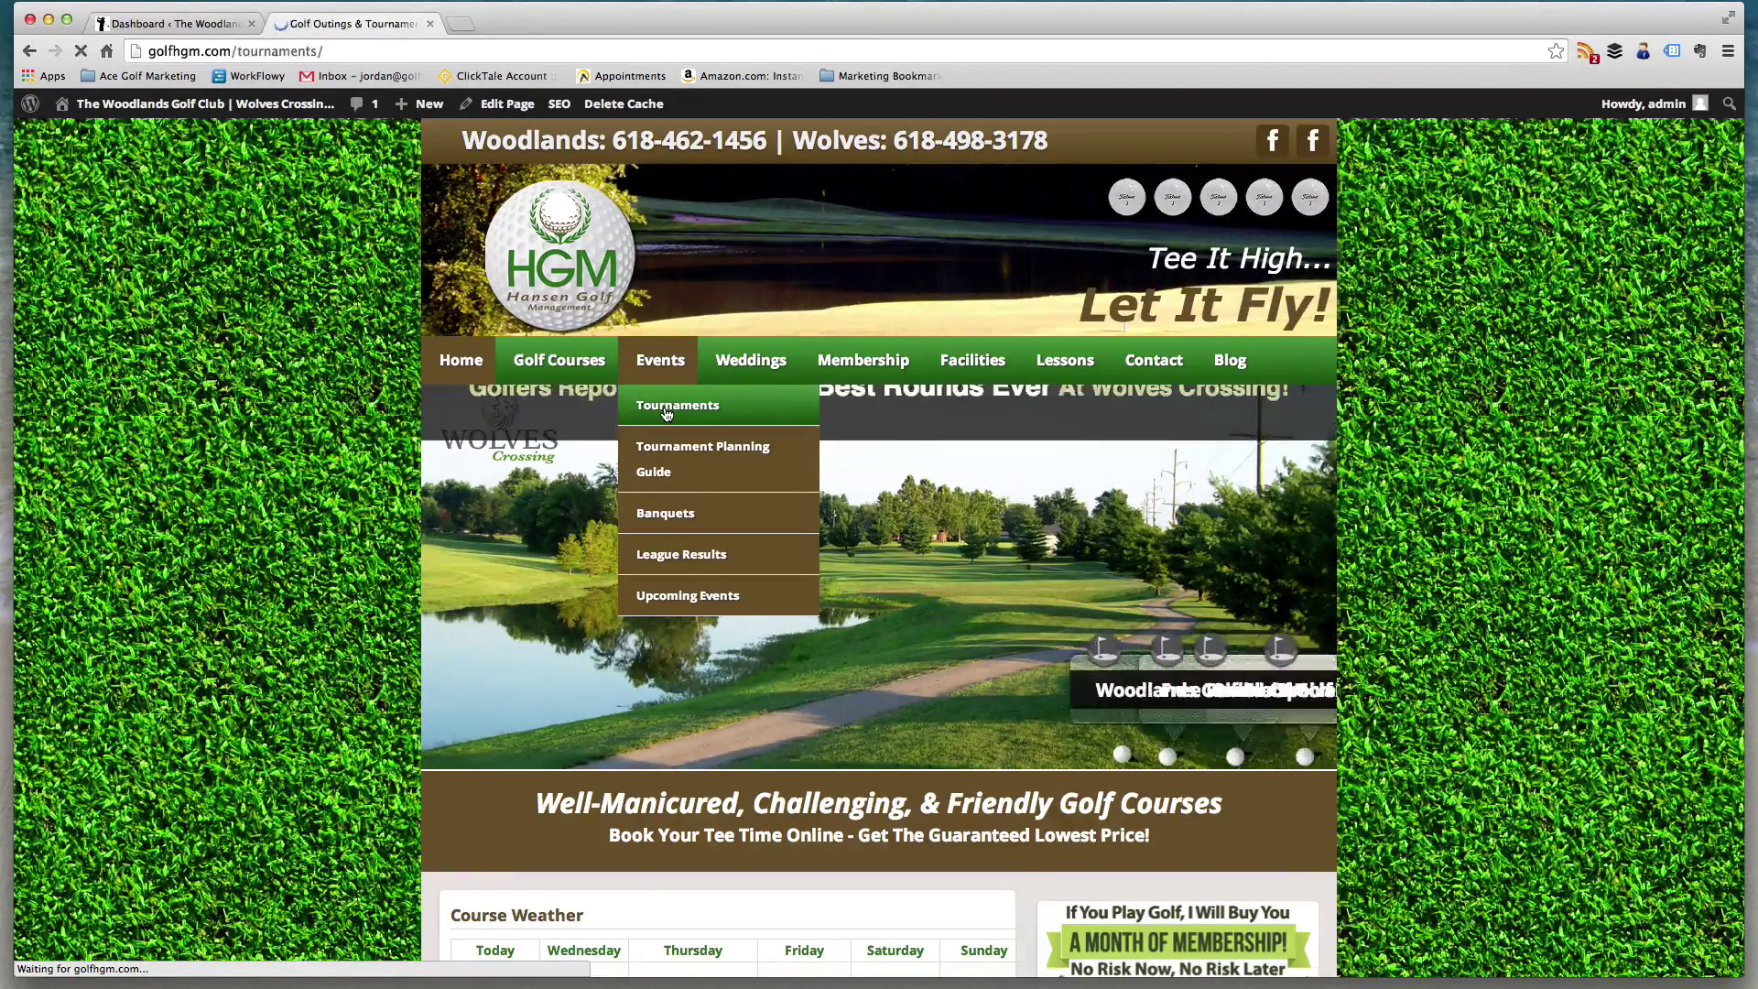
scroll(692, 469, down, 5)
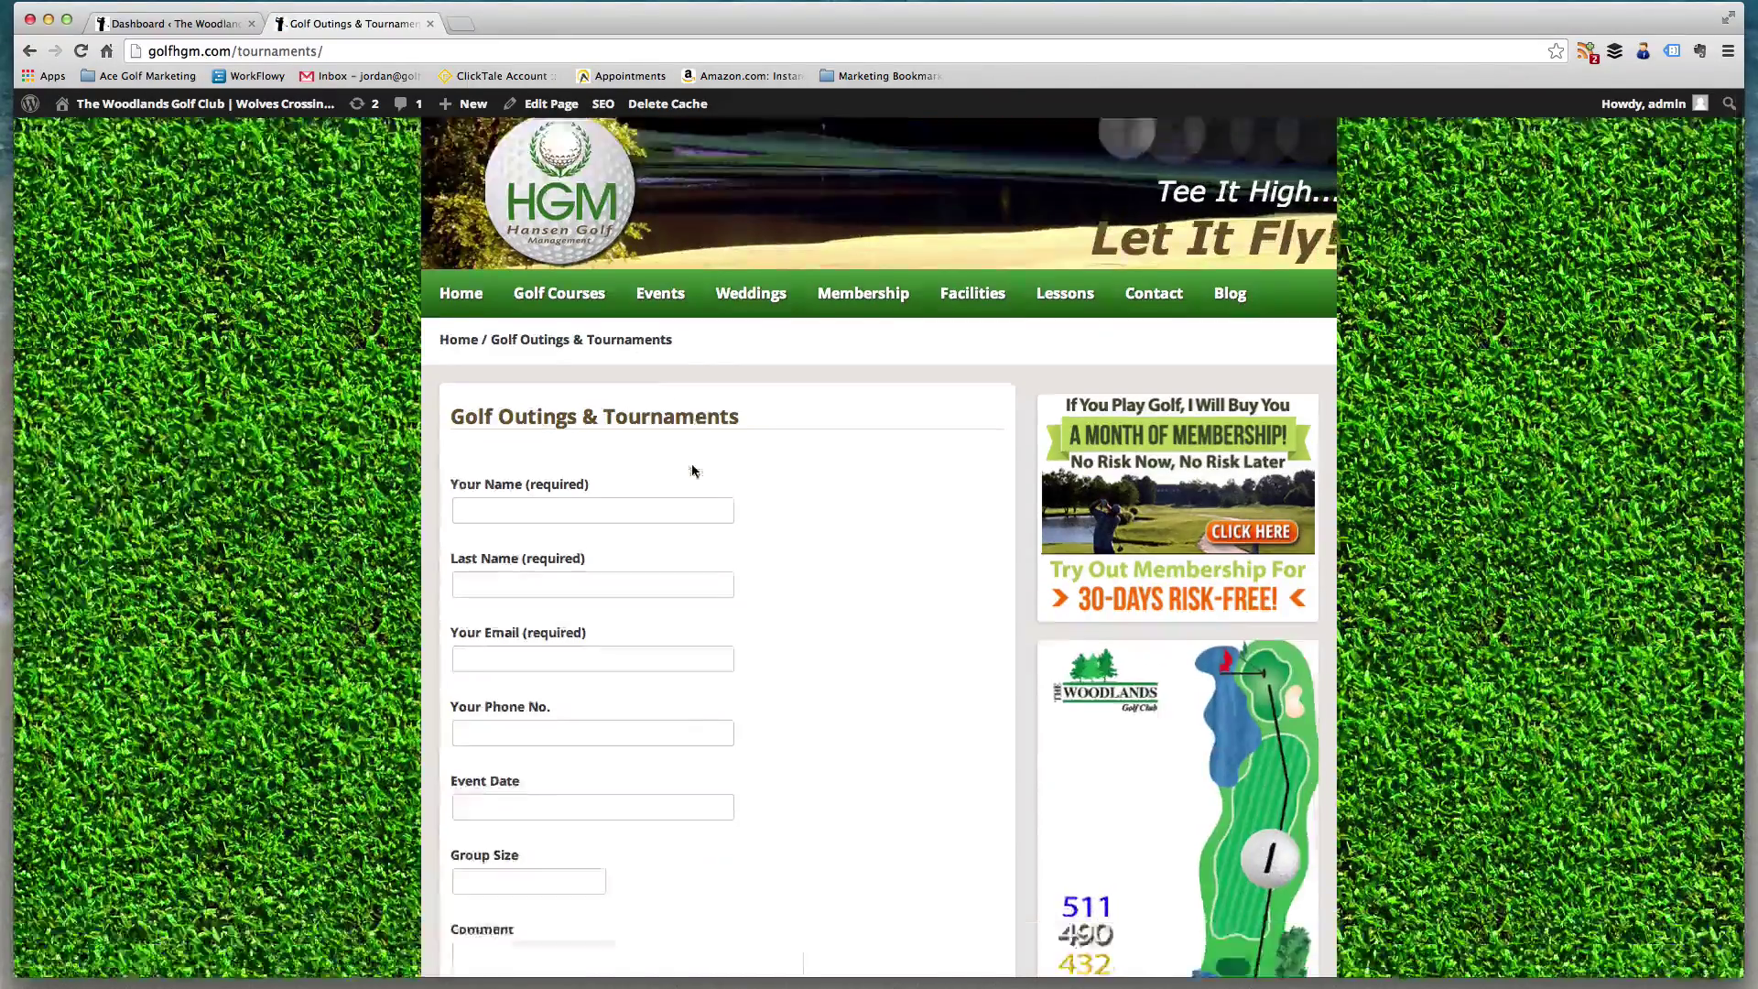
scroll(691, 471, up, 5)
mouse_move(659, 362)
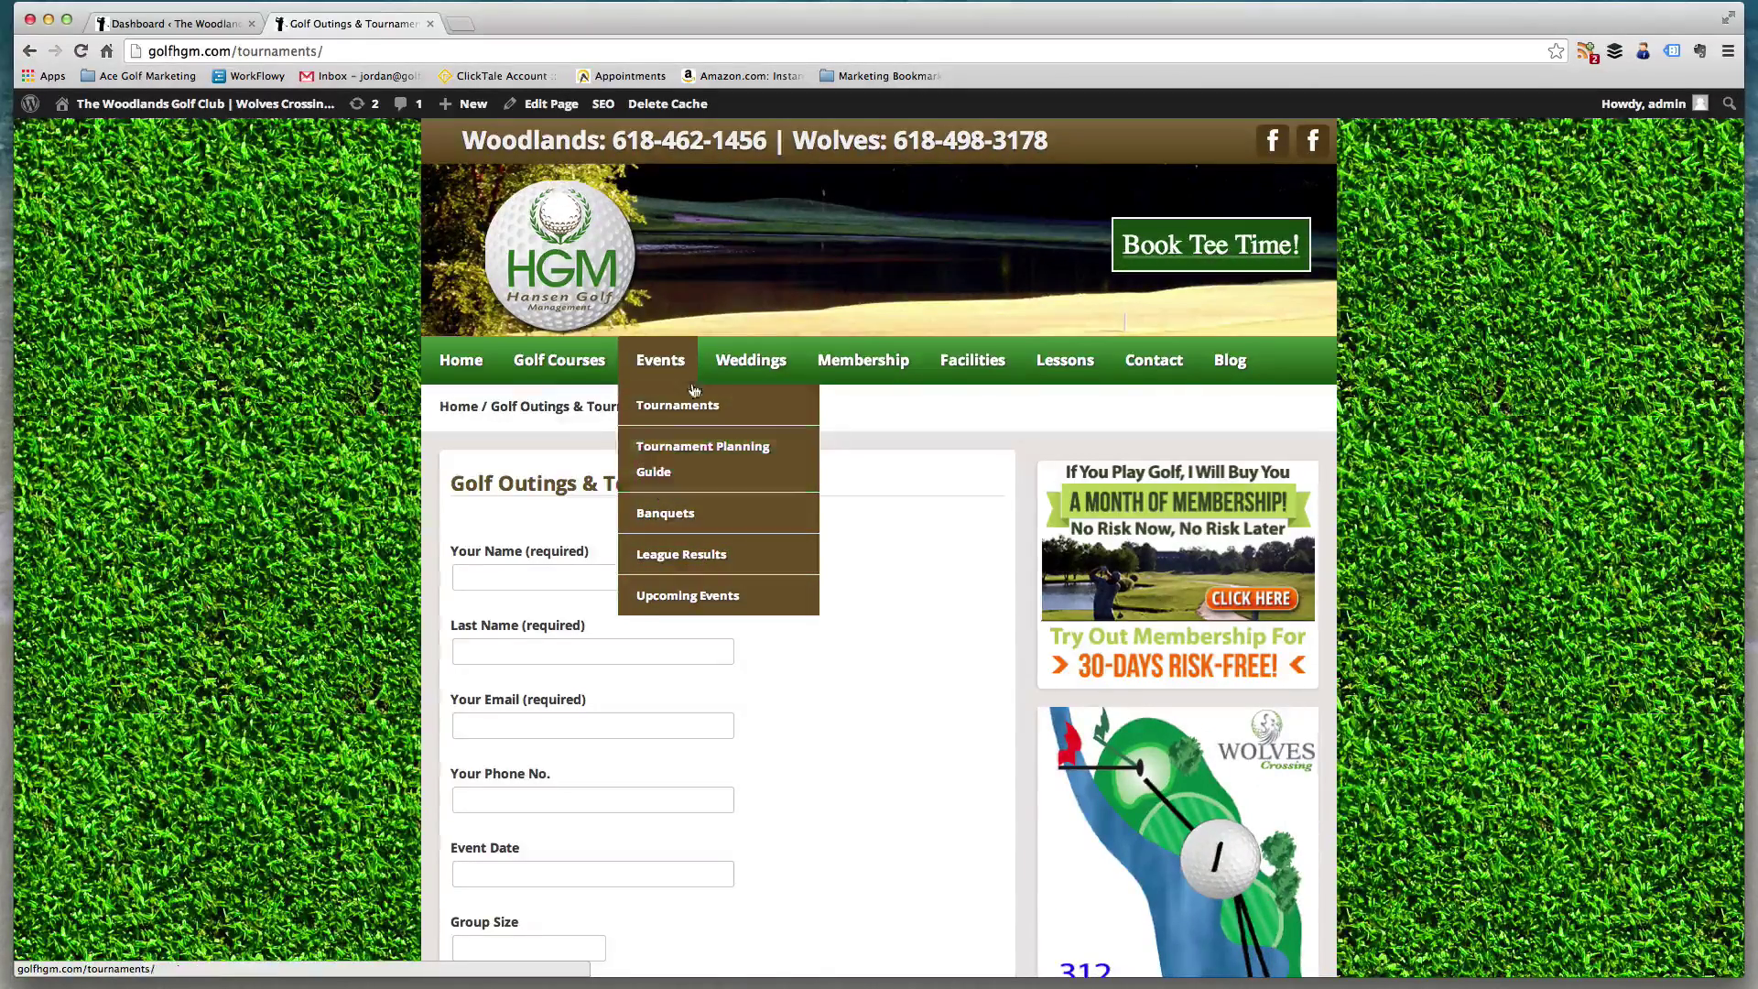
scroll(524, 477, down, 2)
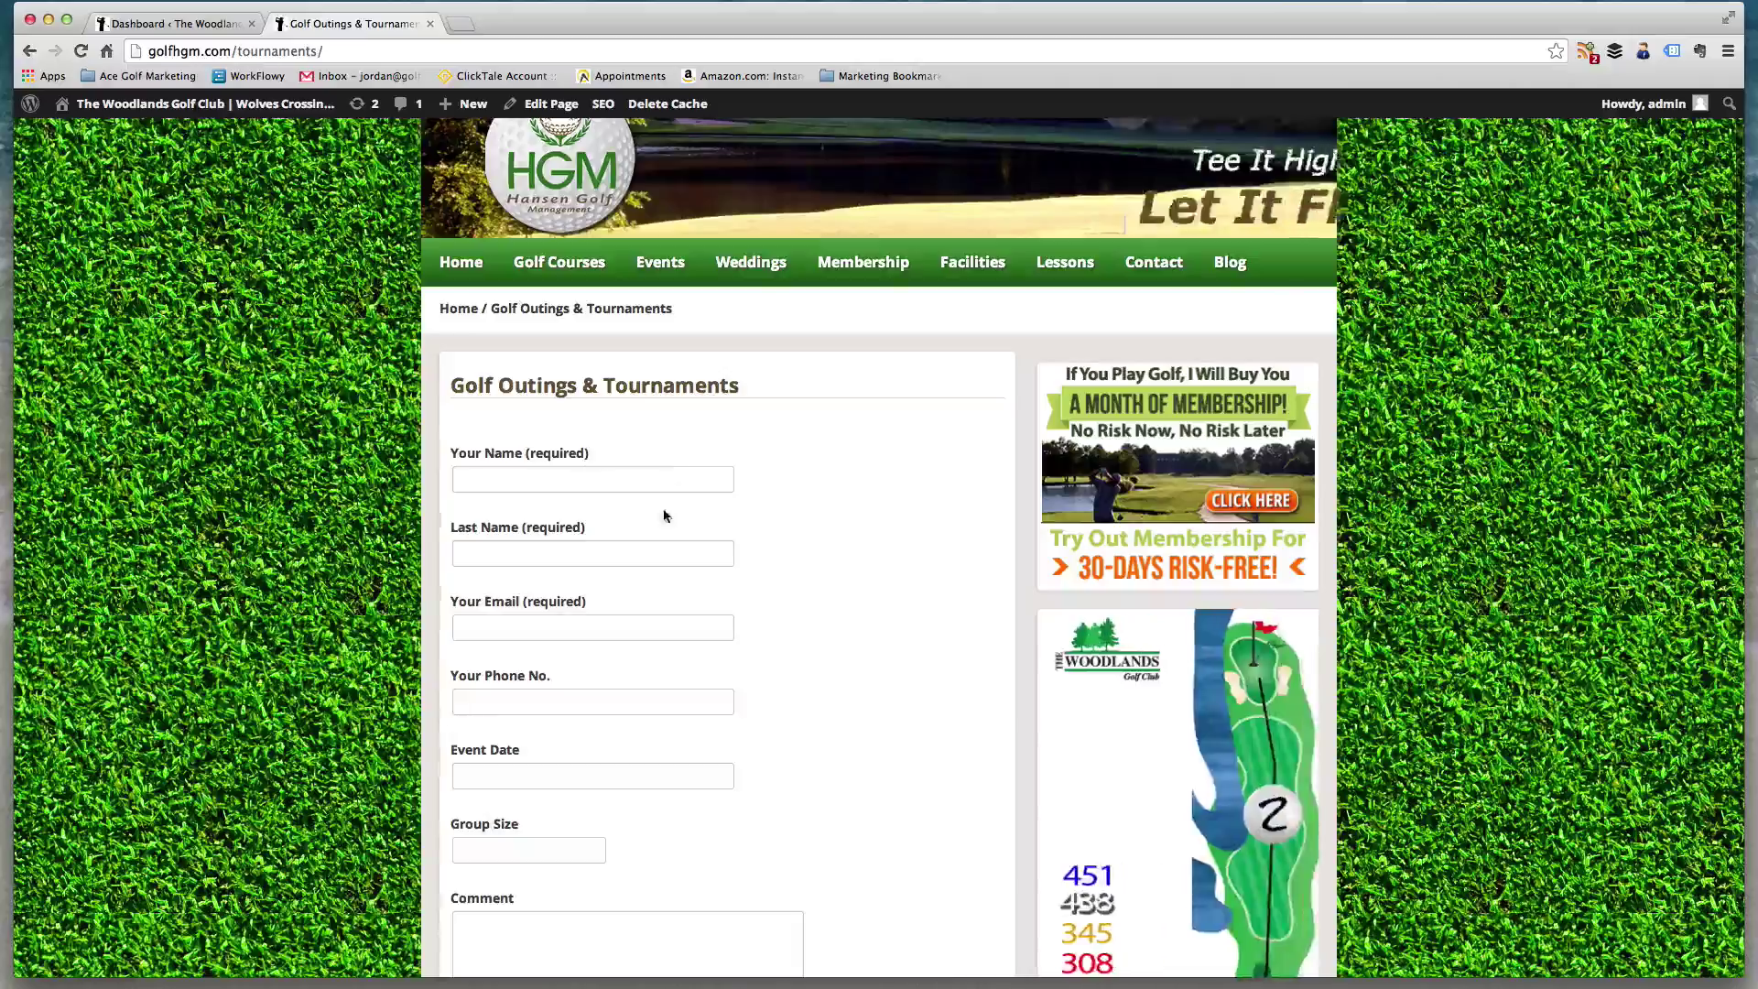
scroll(672, 514, down, 4)
scroll(657, 623, down, 5)
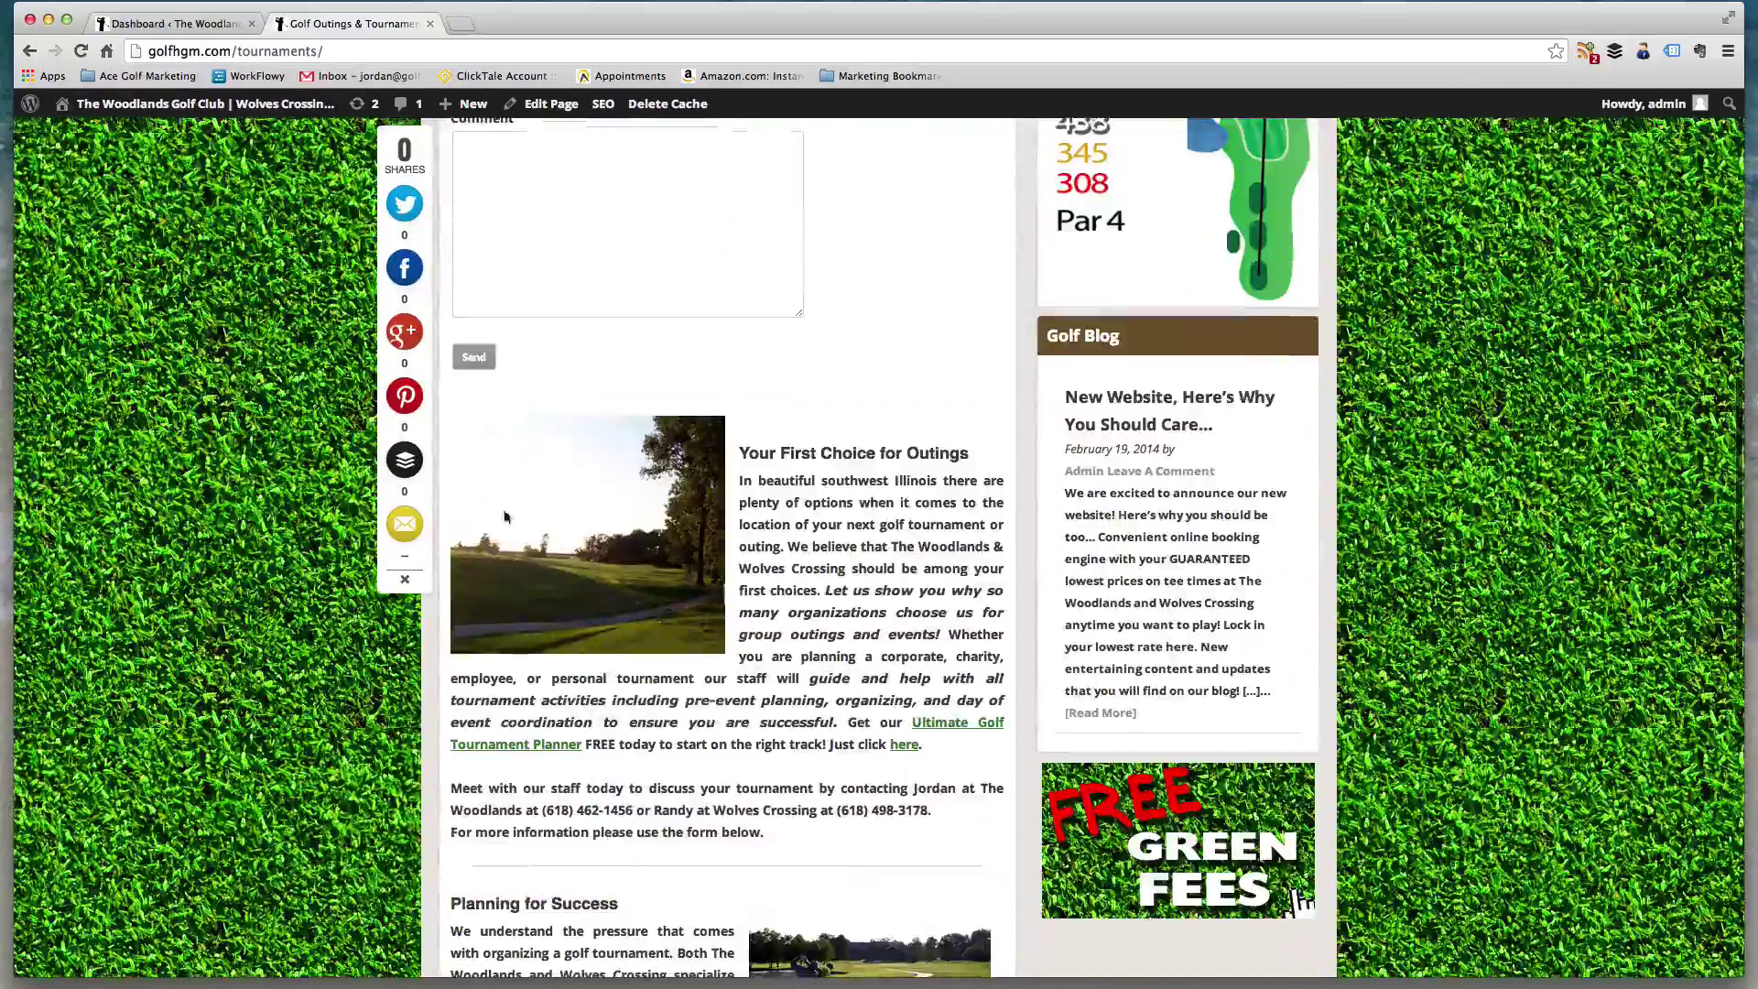
scroll(790, 509, down, 20)
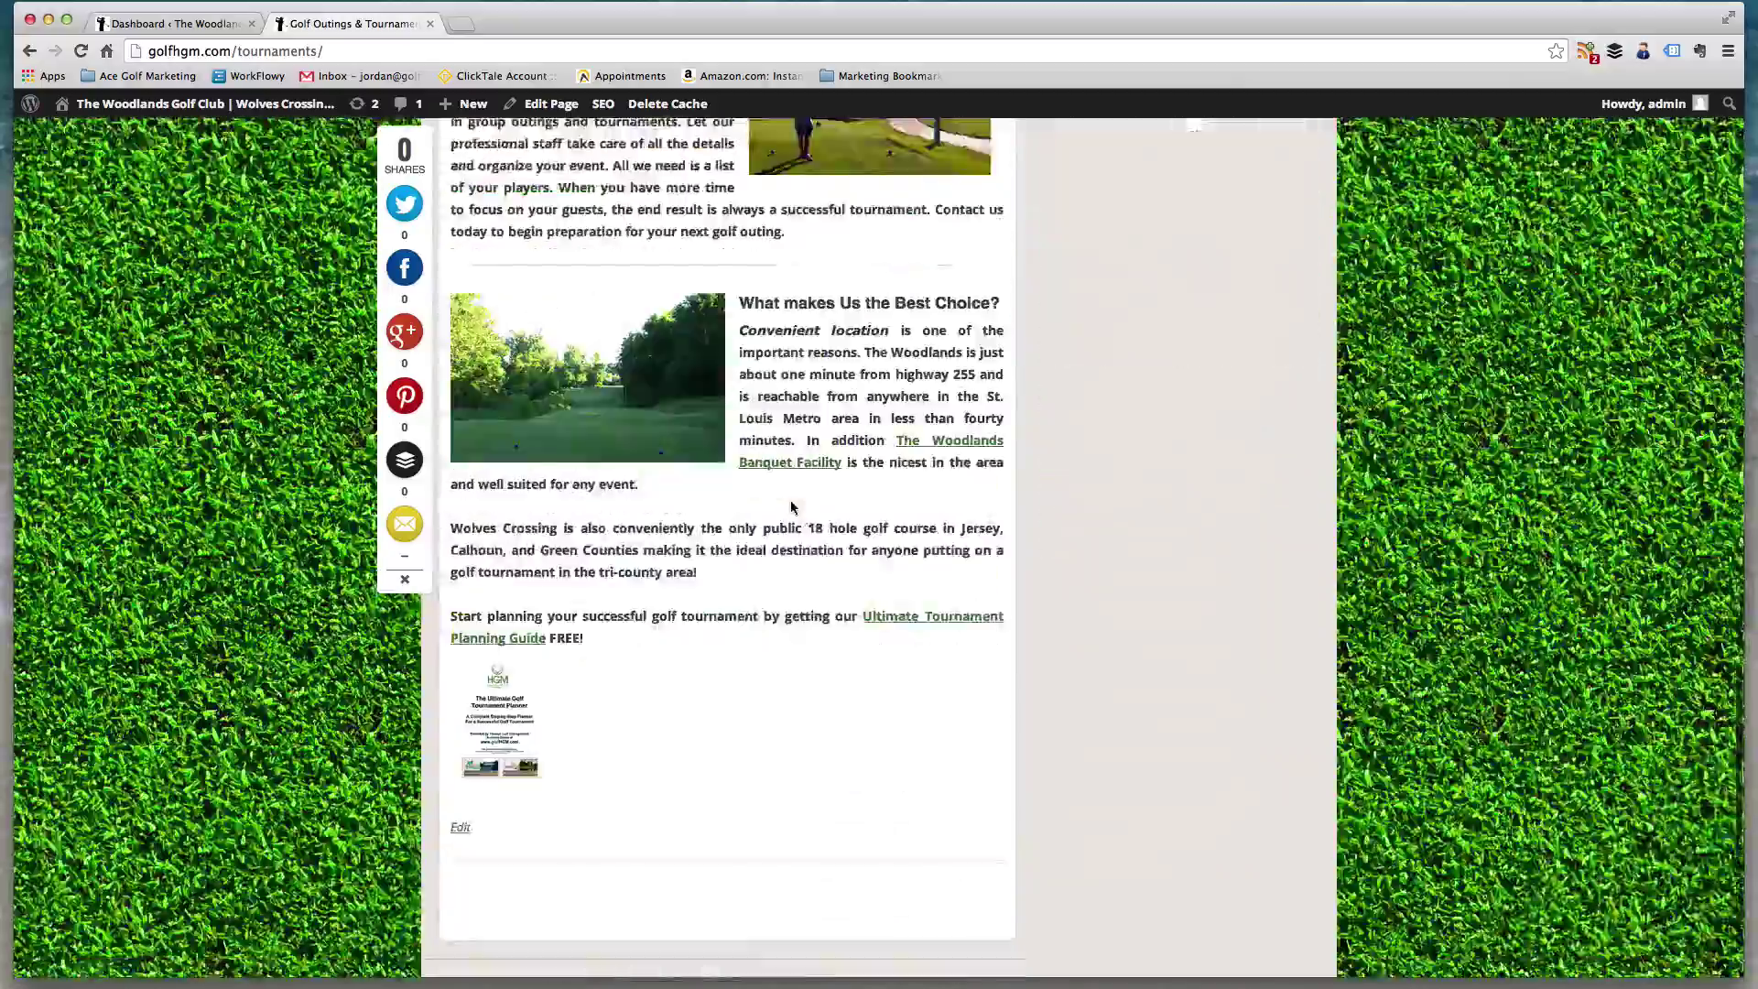
scroll(792, 506, up, 15)
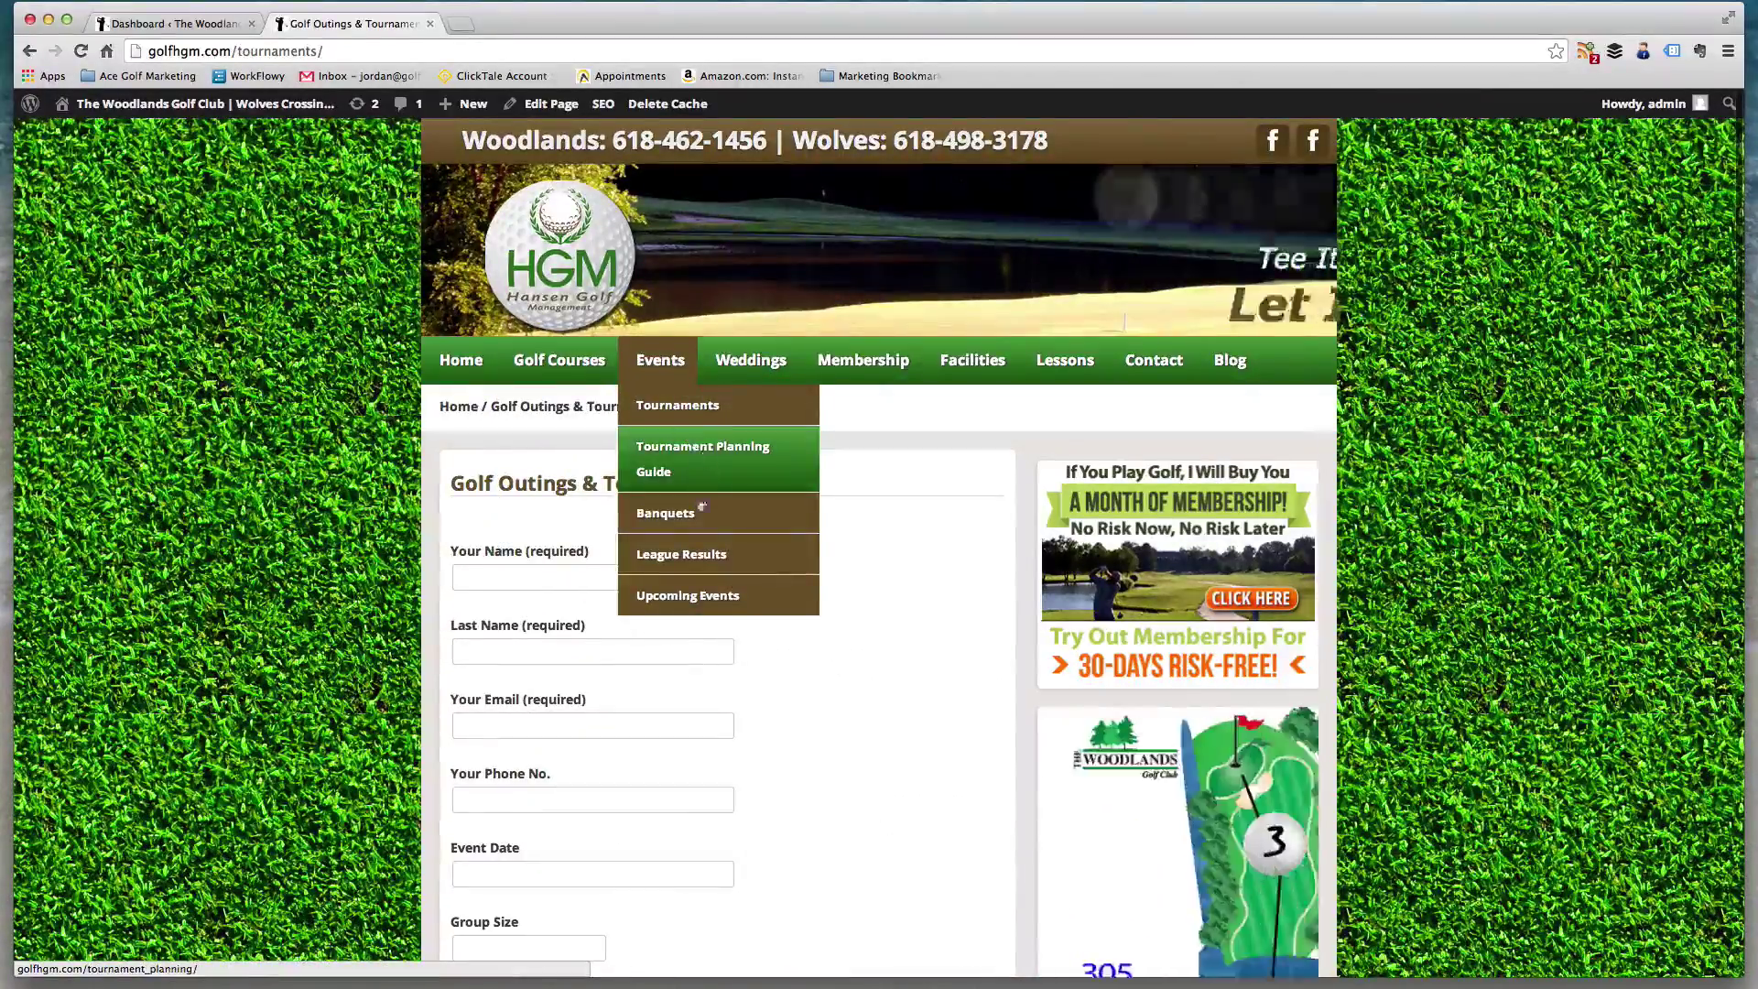
- Open the live Upcoming Events page and follow its Edit link into the editor
click(682, 600)
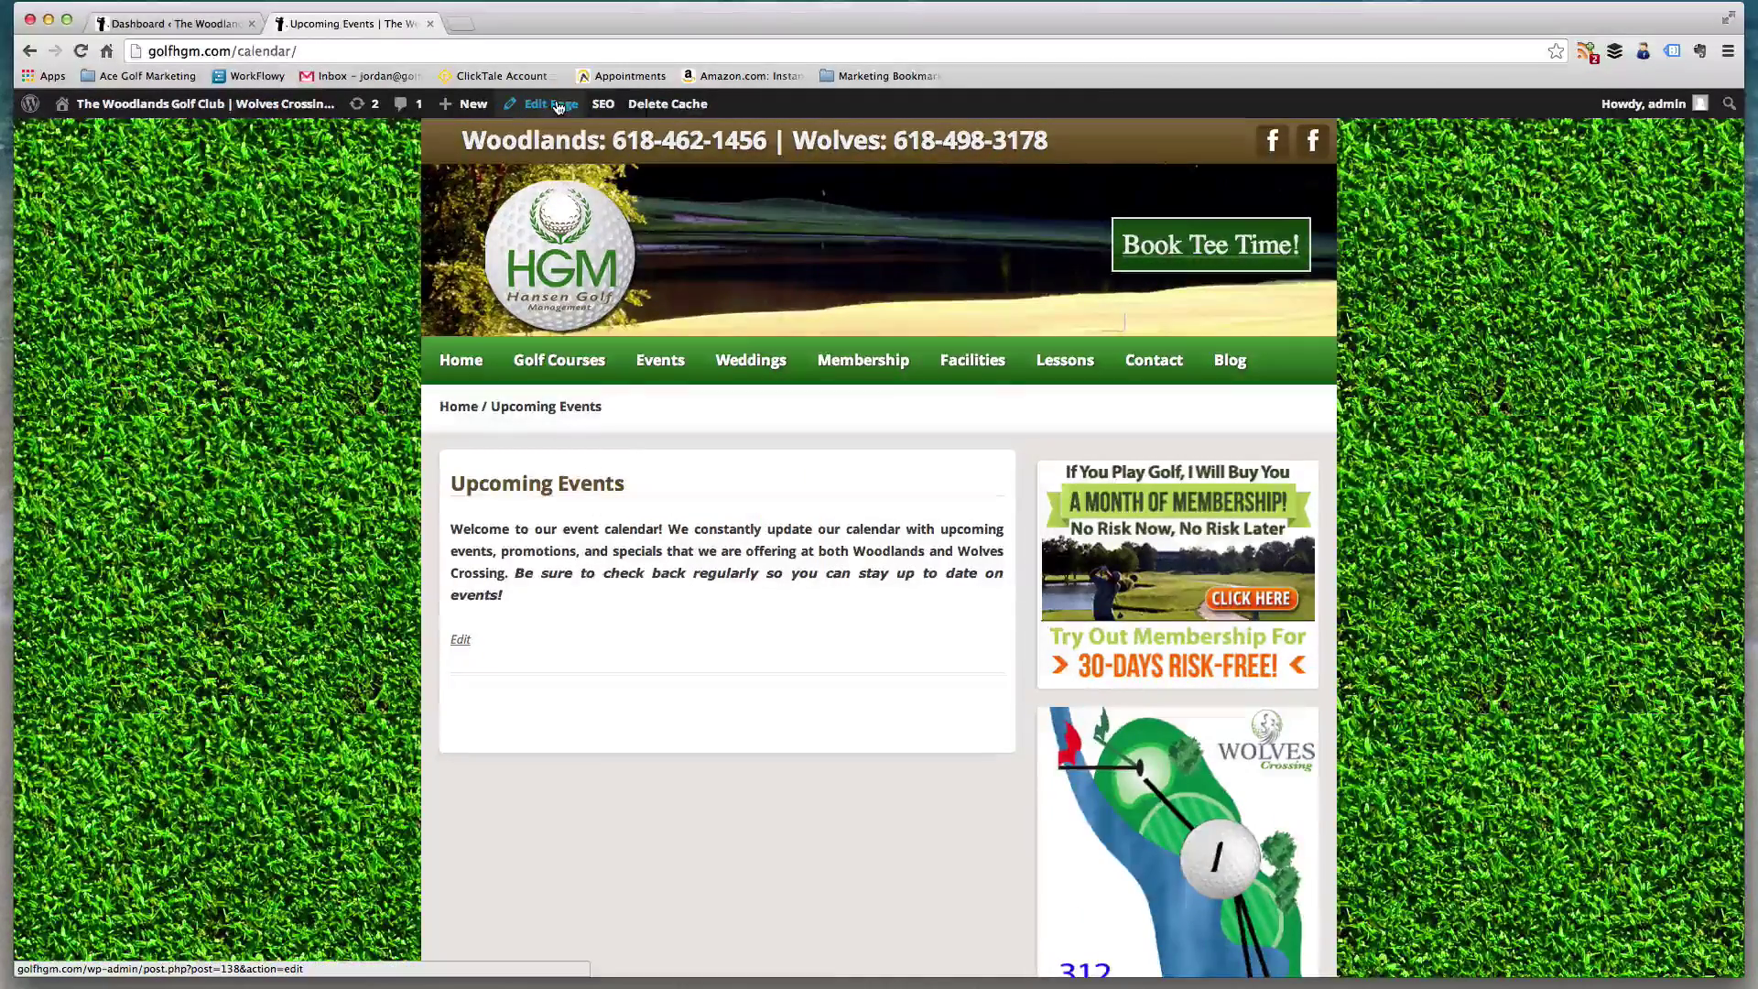
click(462, 645)
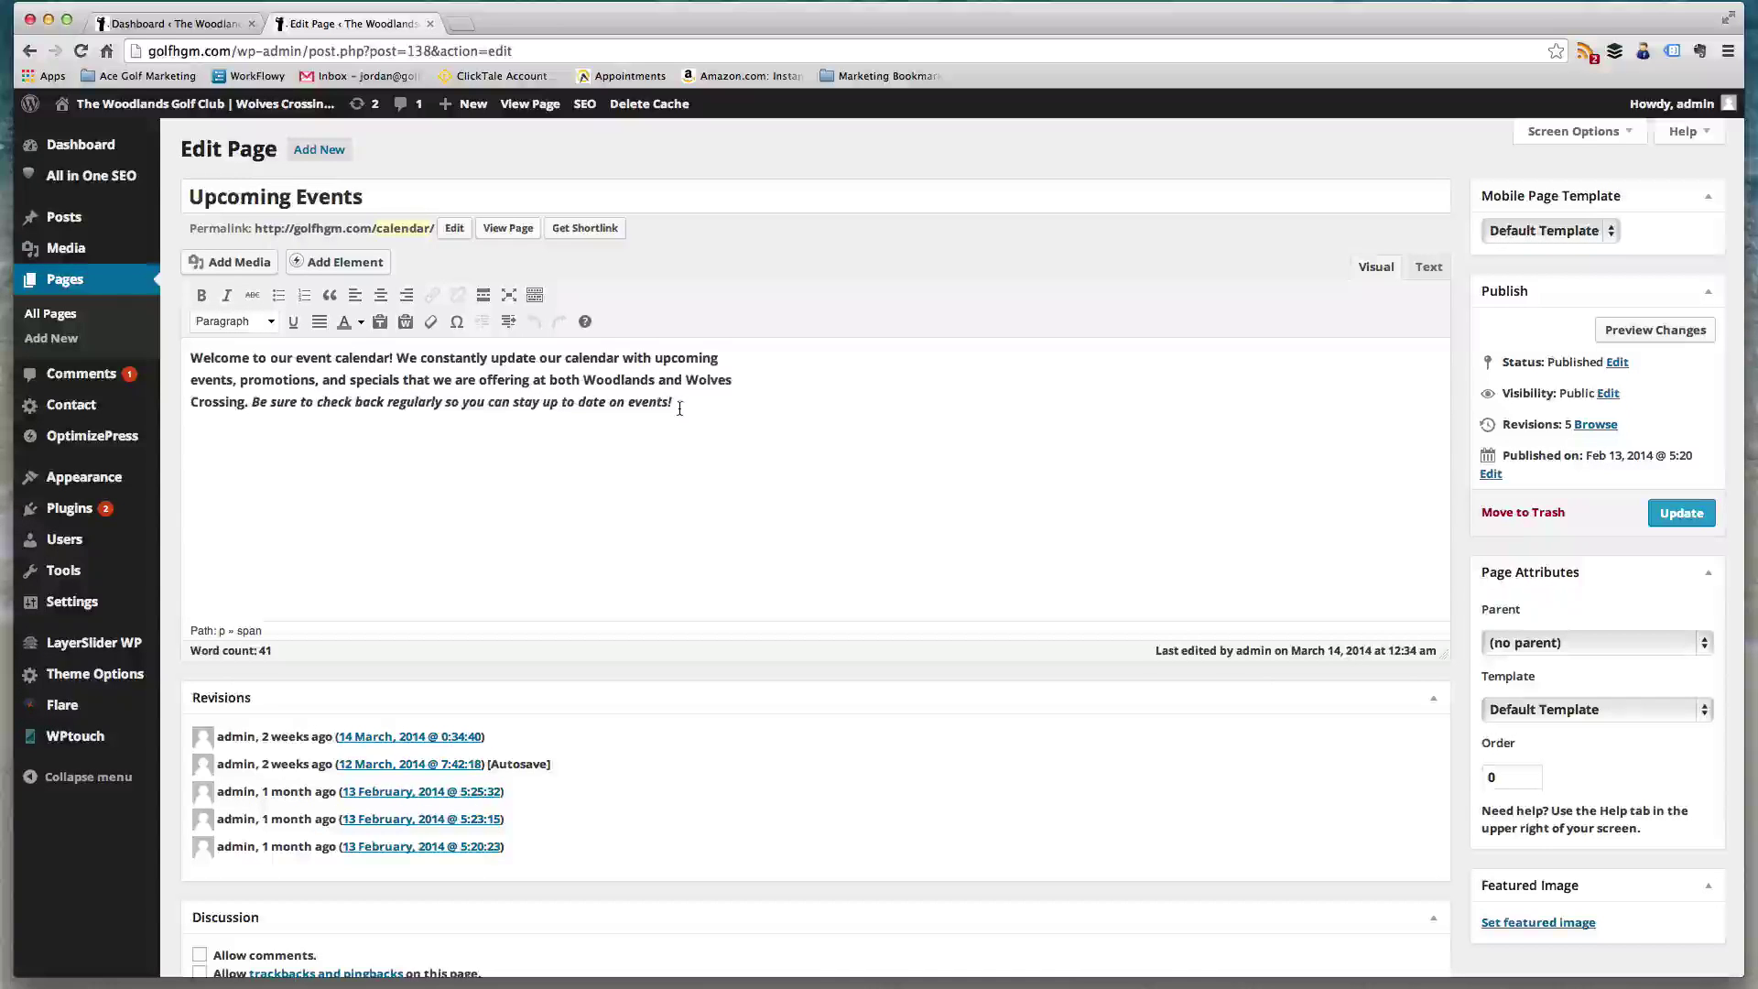
- Add 'Wolves Crossing Tournament Schedule' as a Heading 2 below the intro, plus an empty line, then Add Media
key(Return)
text(W)
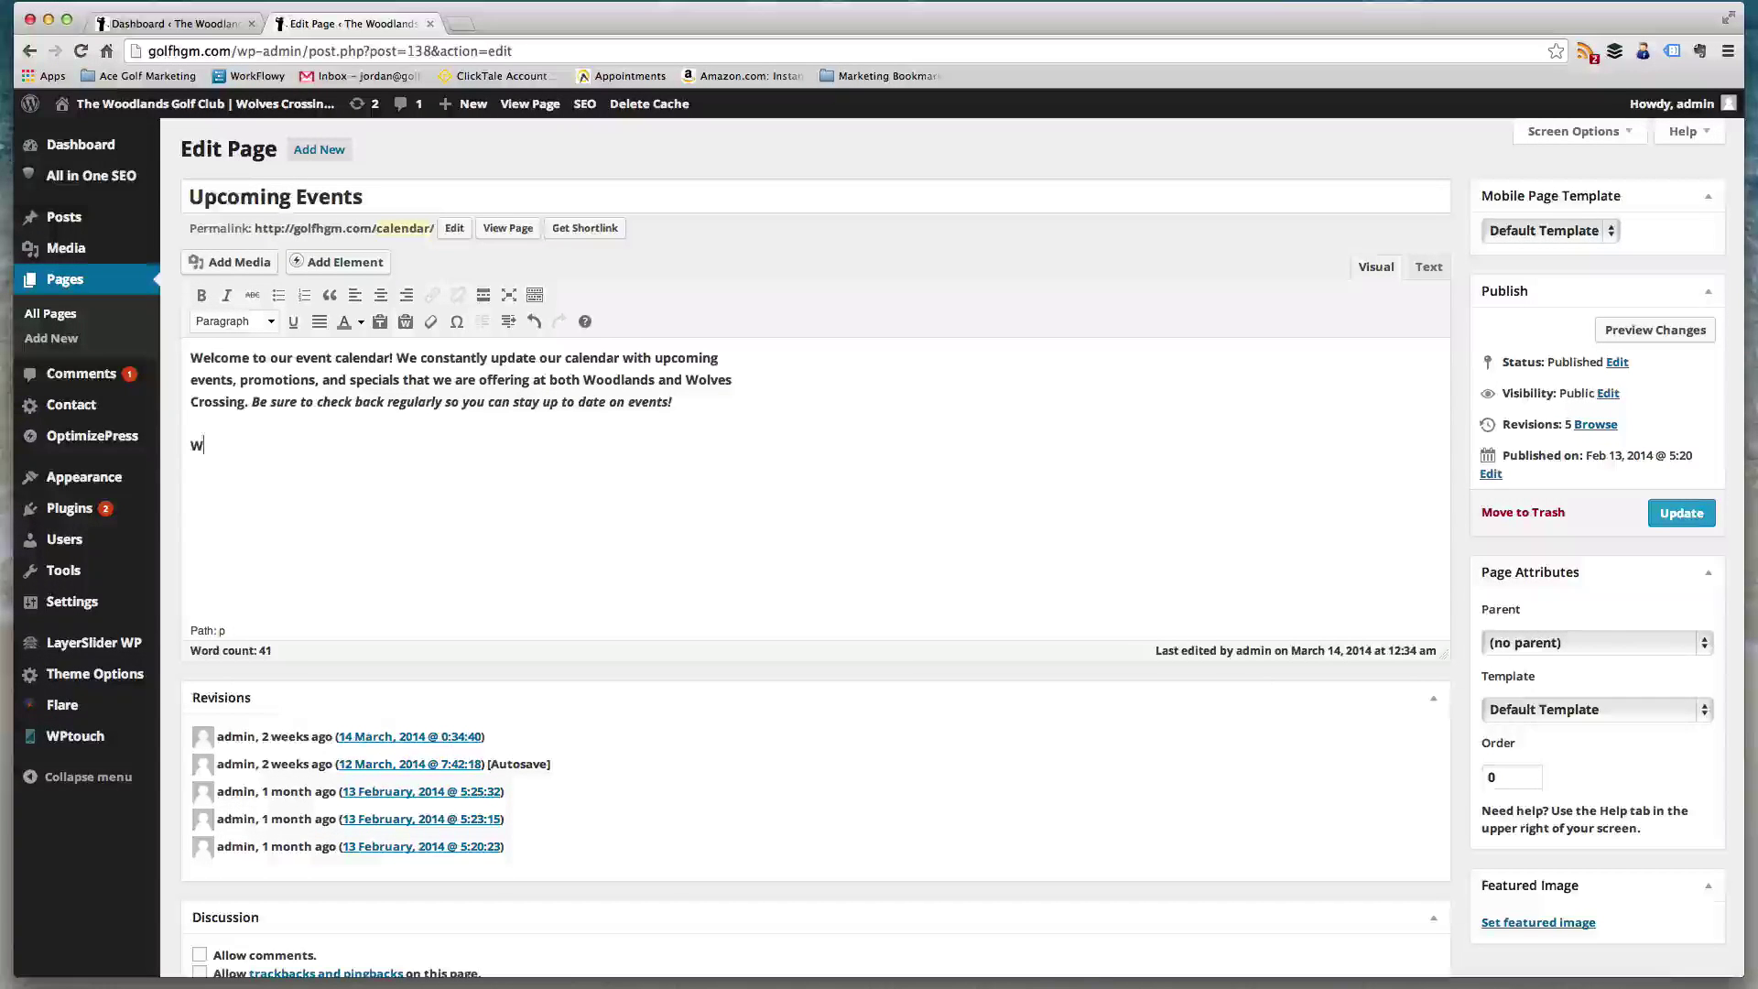
text(ol)
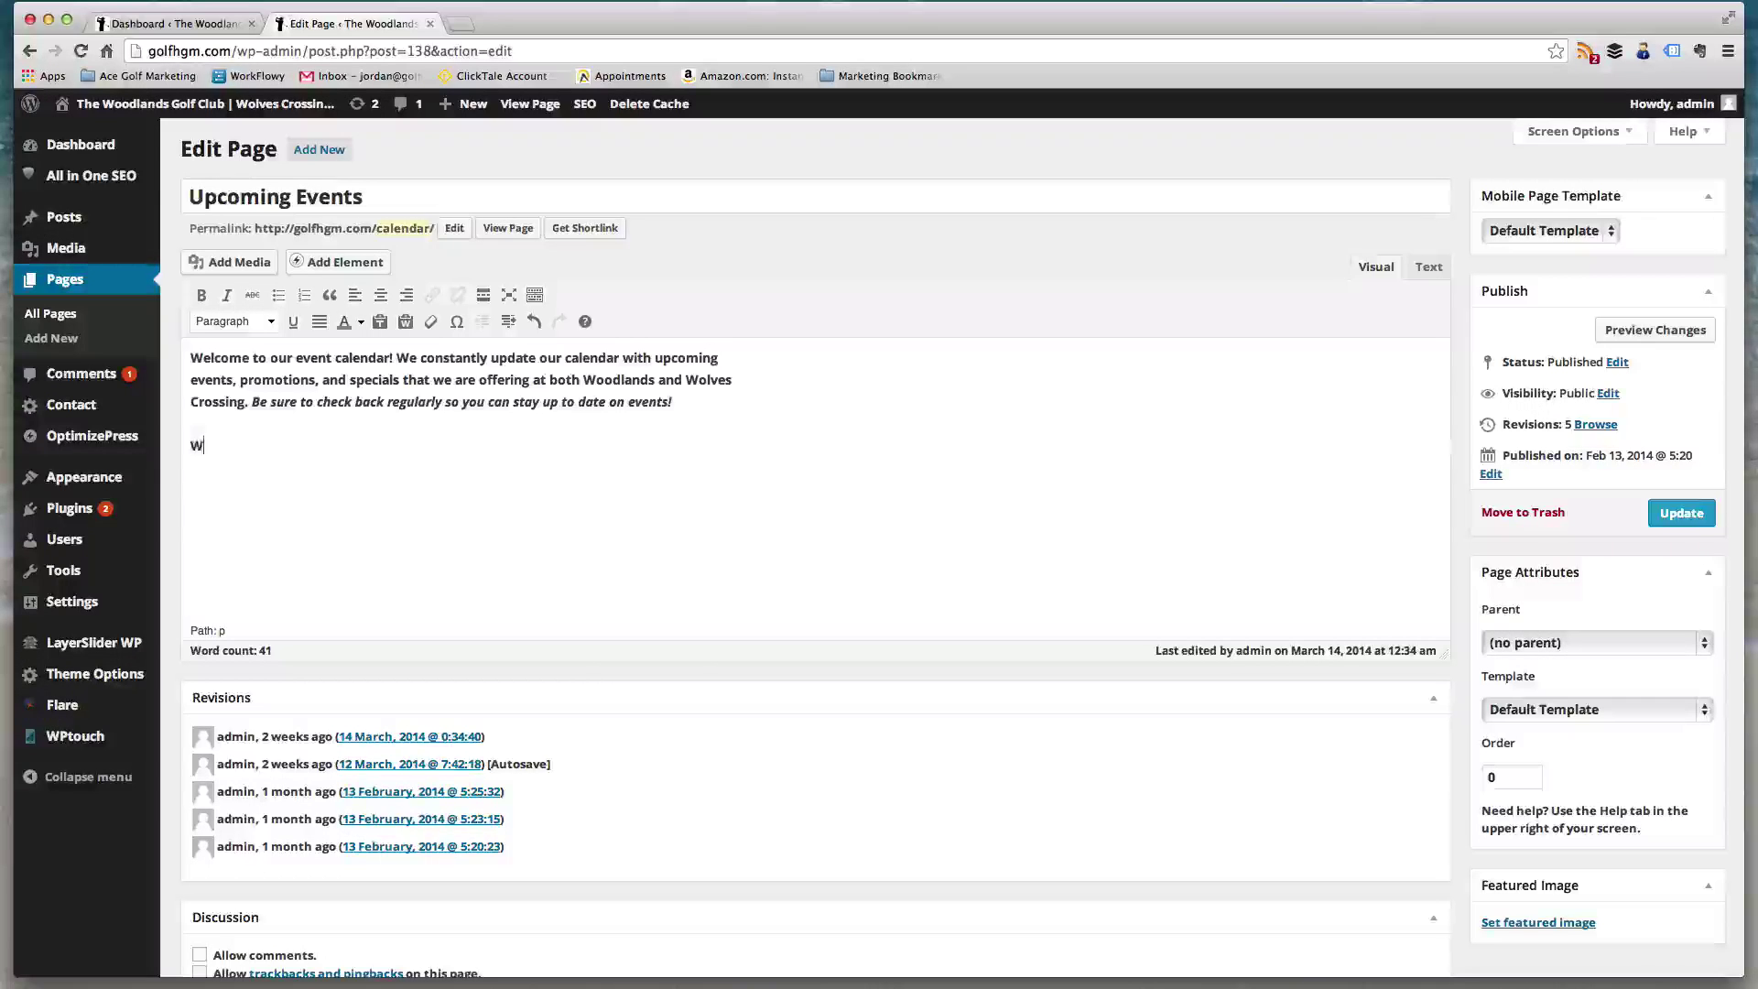
text(ves Cro)
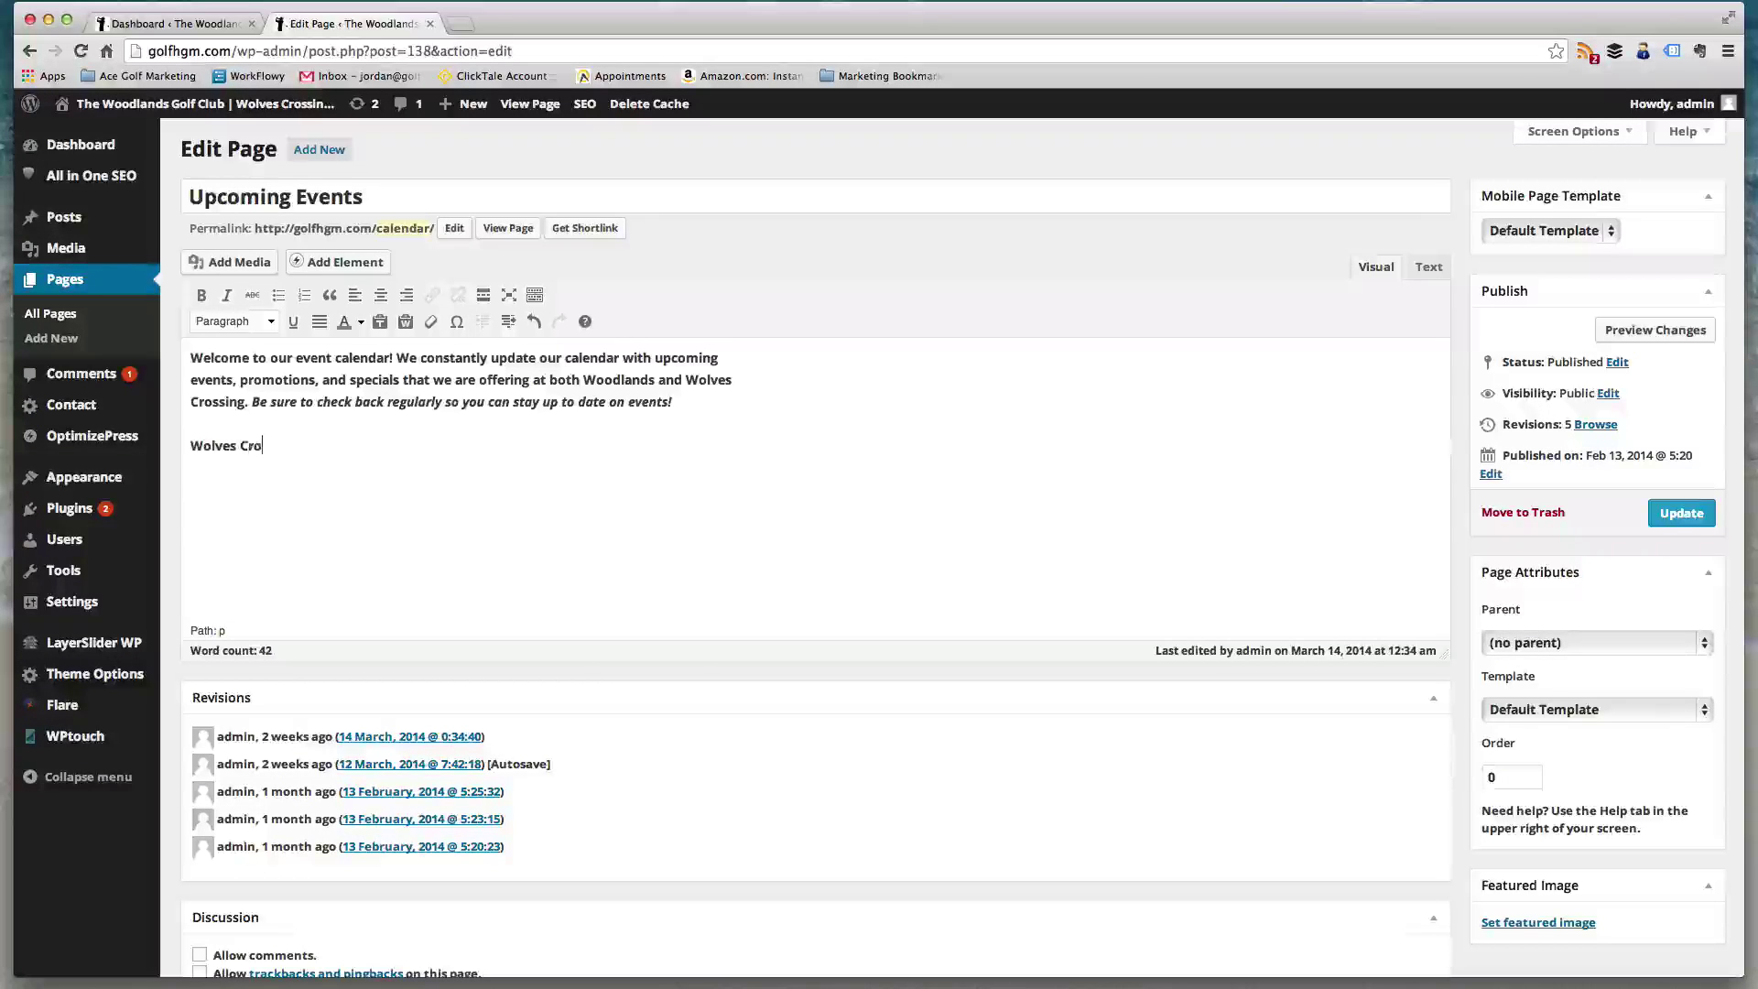
text(ssing Tou)
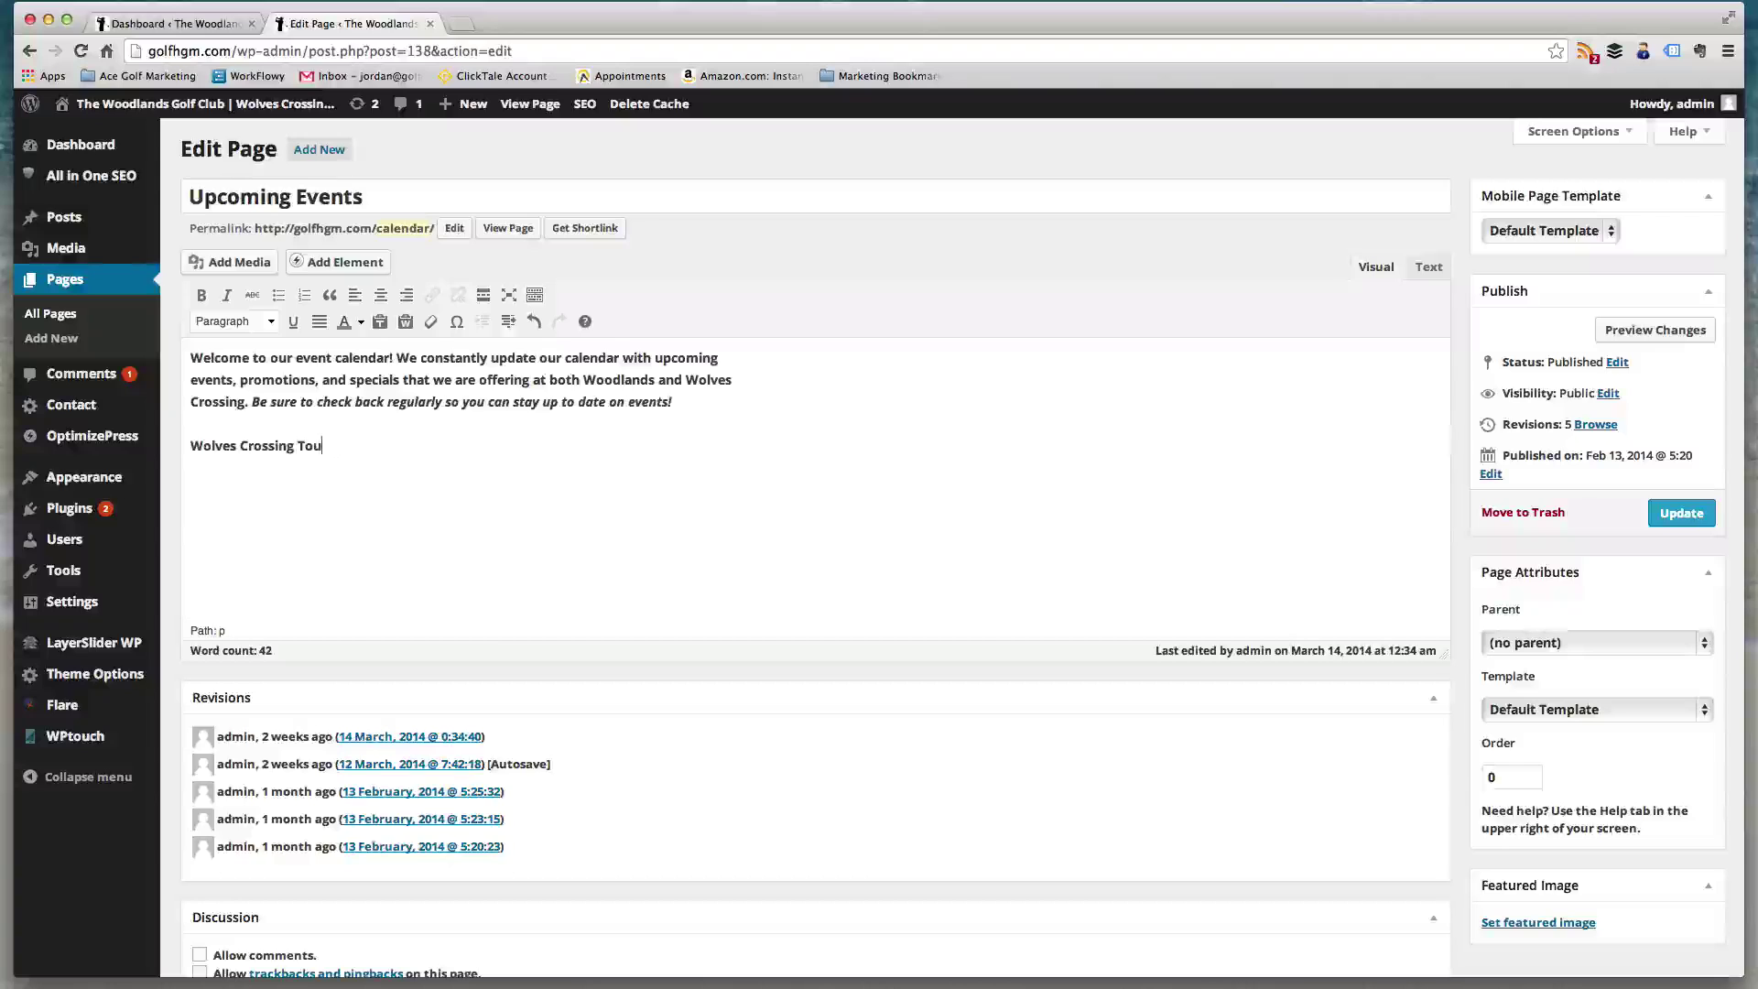
text(rnament Schedul)
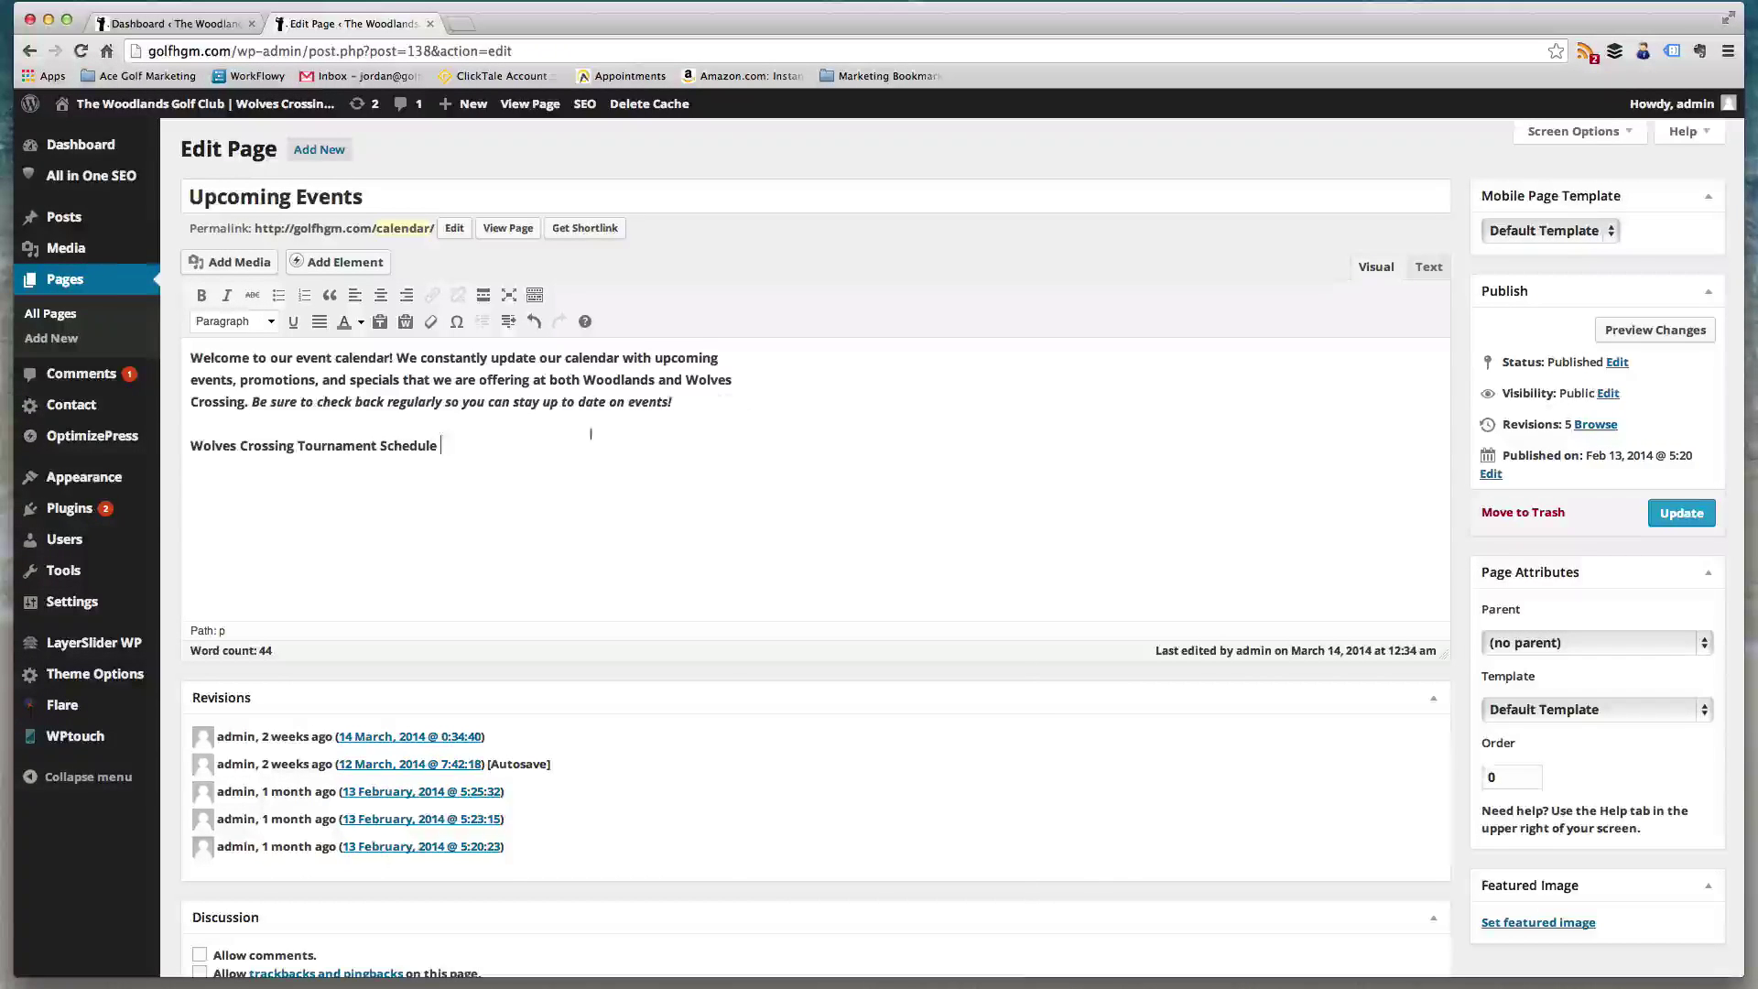
text(e)
drag(476, 446, 190, 446)
click(239, 328)
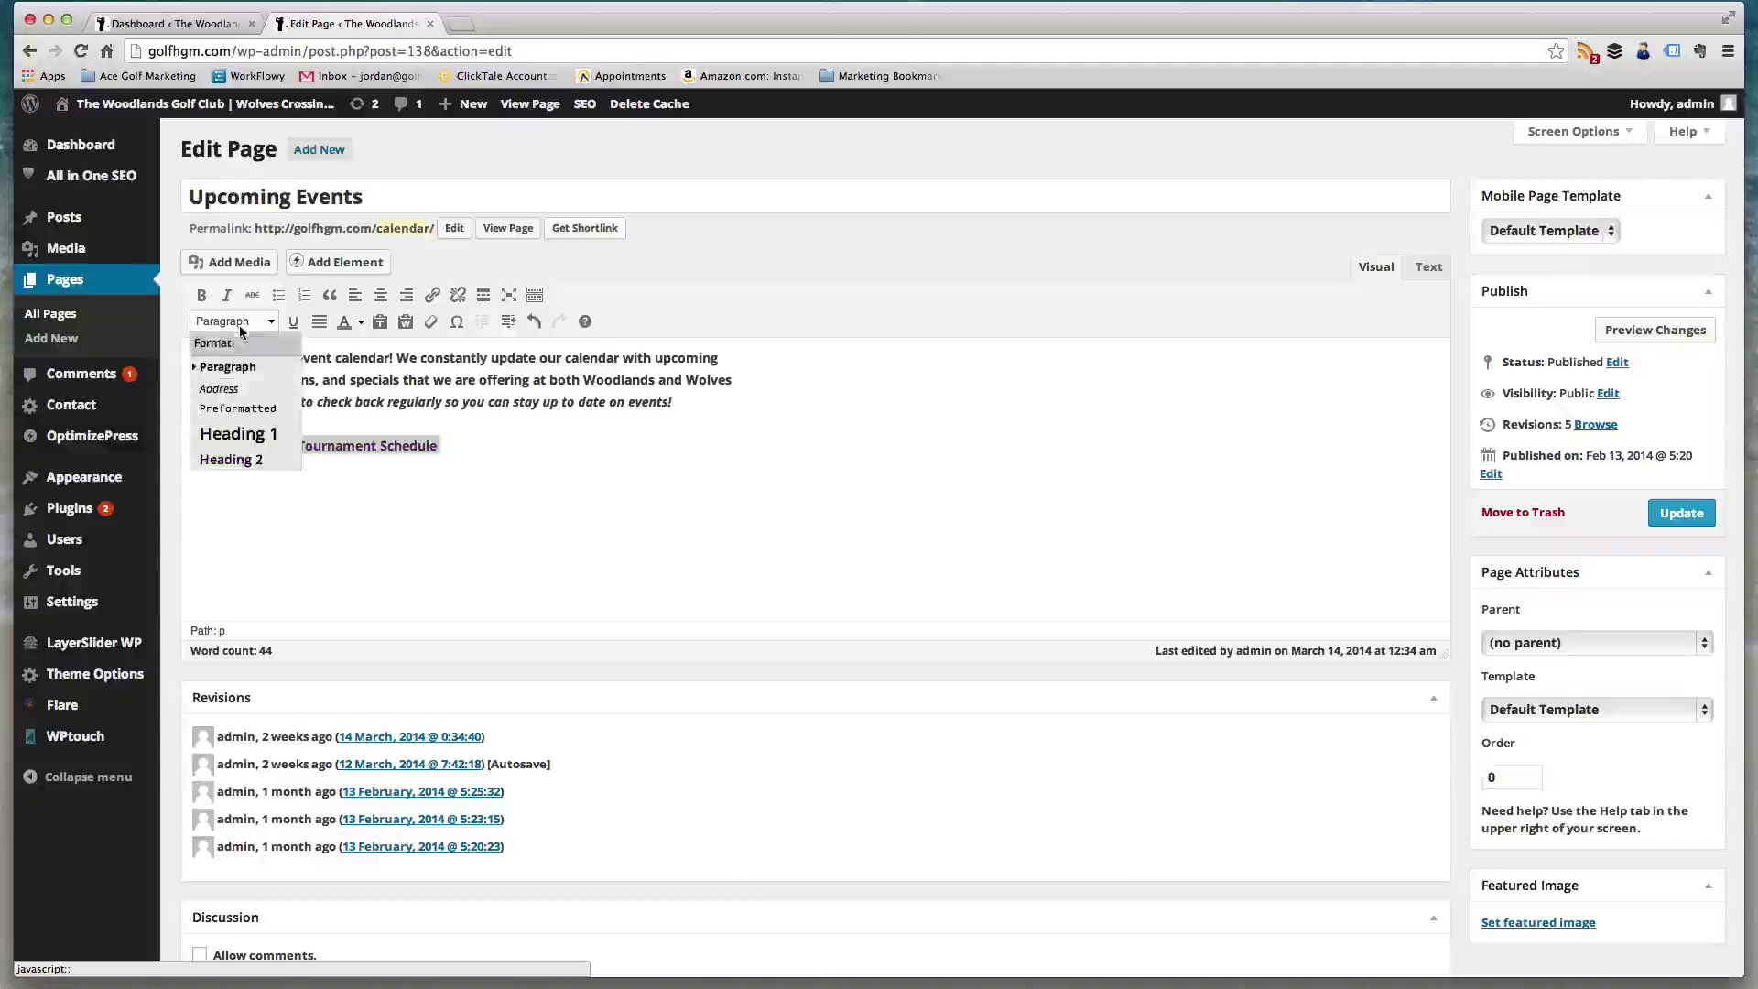
click(503, 523)
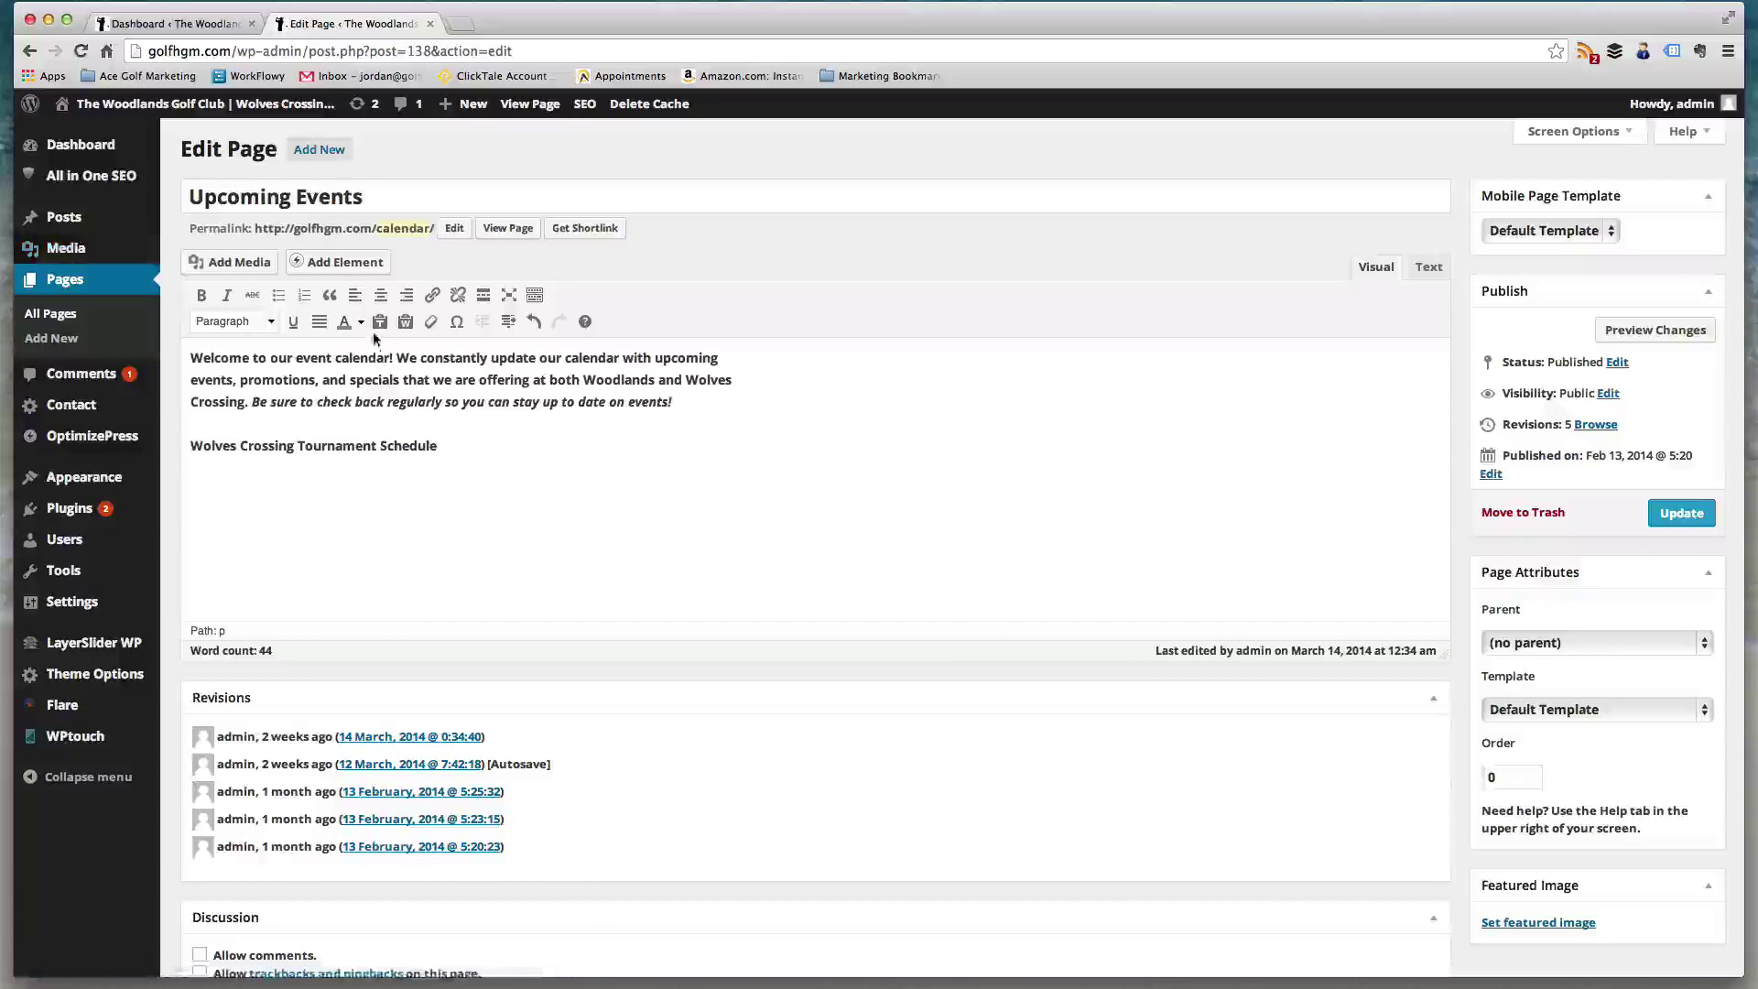
click(246, 321)
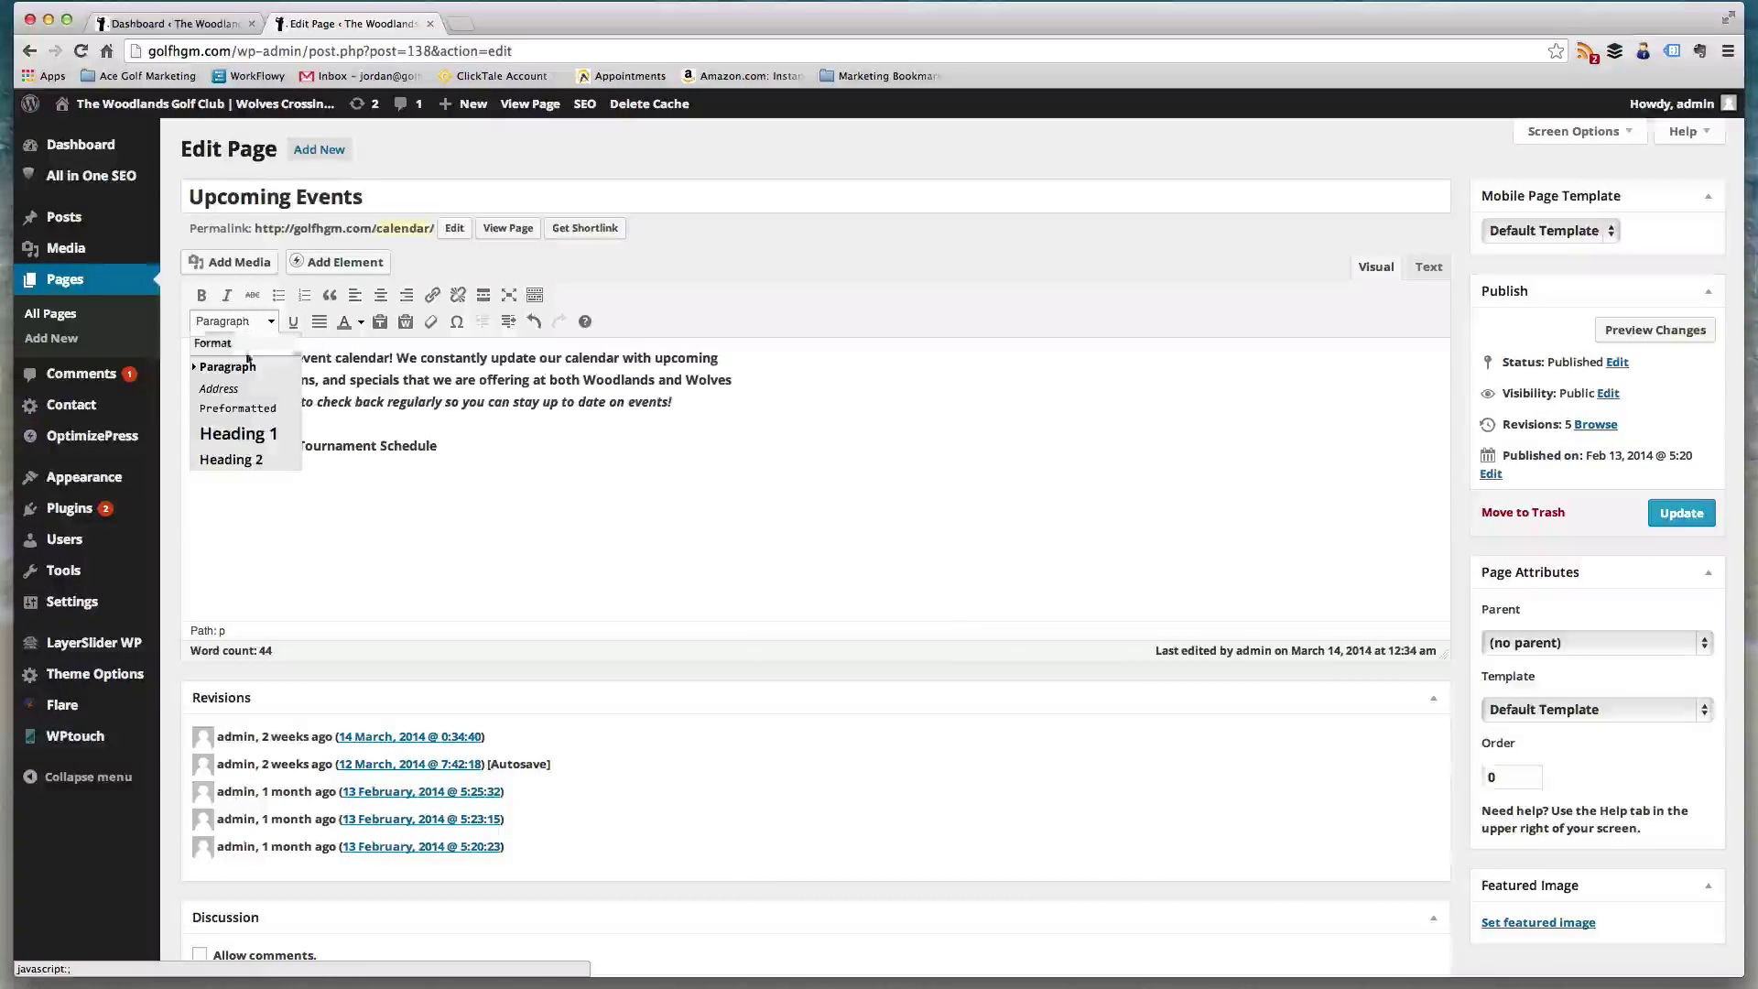
click(220, 455)
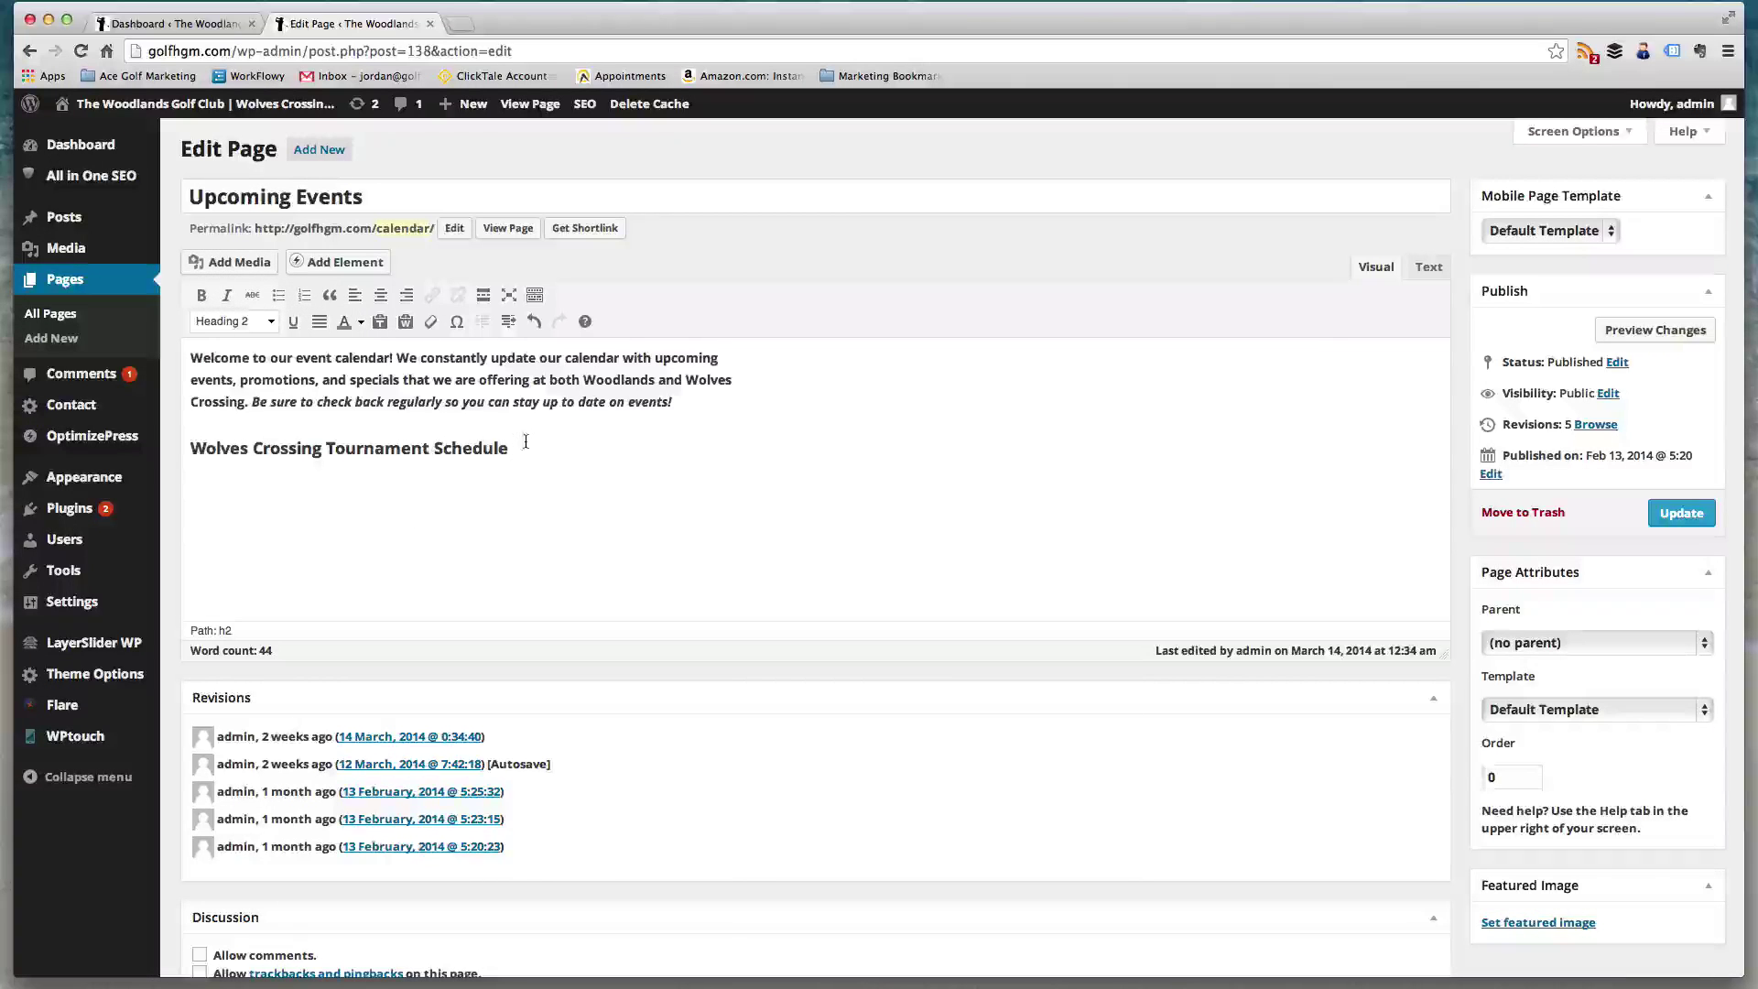
key(Return)
click(237, 262)
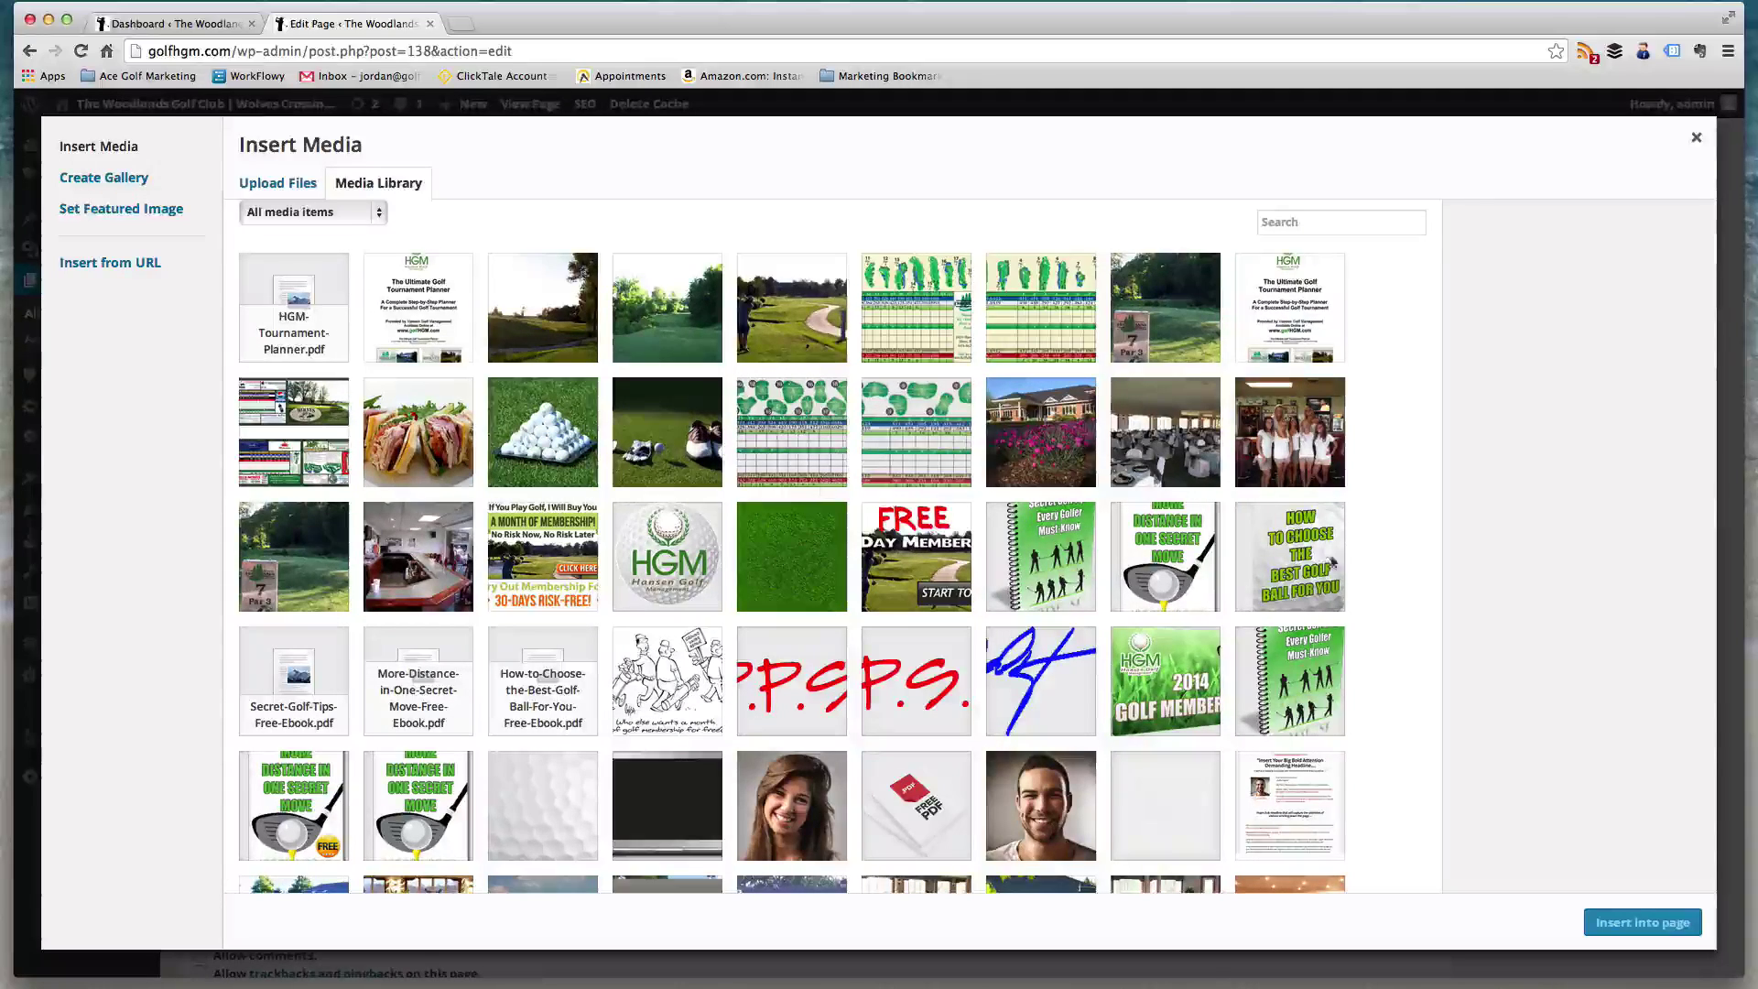
- Try uploading a file from the computer, then cancel and close the media inserter
scroll(1096, 597, down, 3)
scroll(918, 691, up, 5)
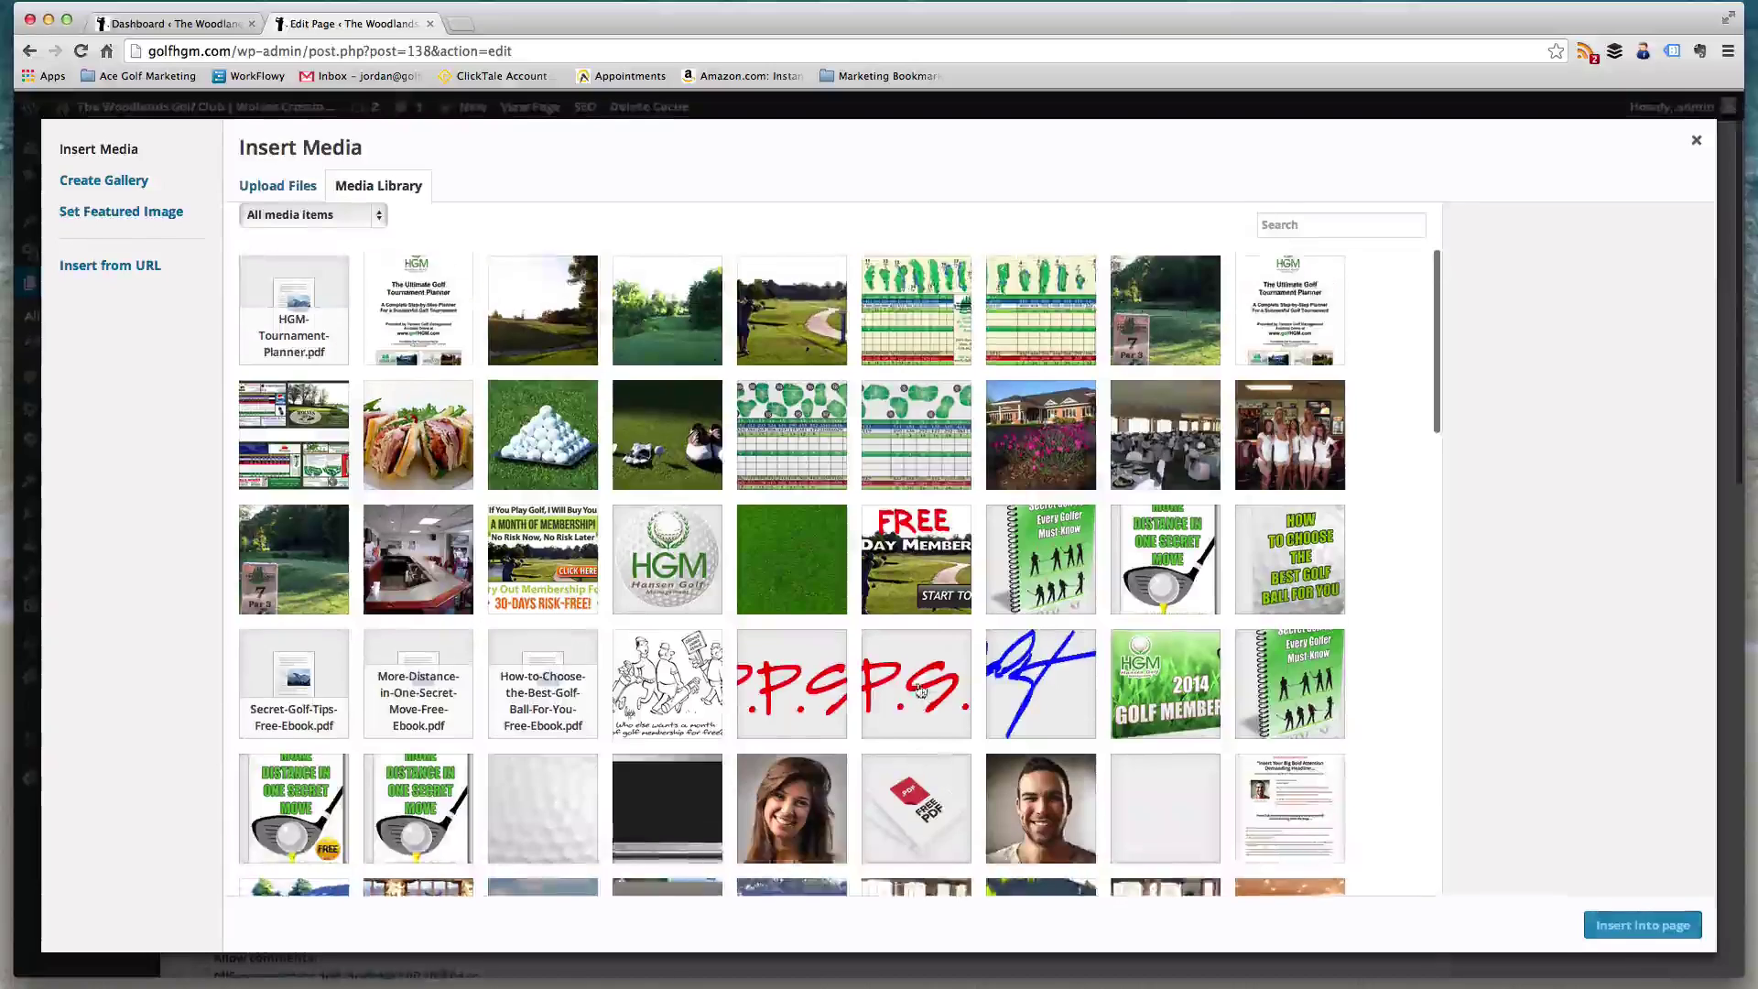
click(271, 186)
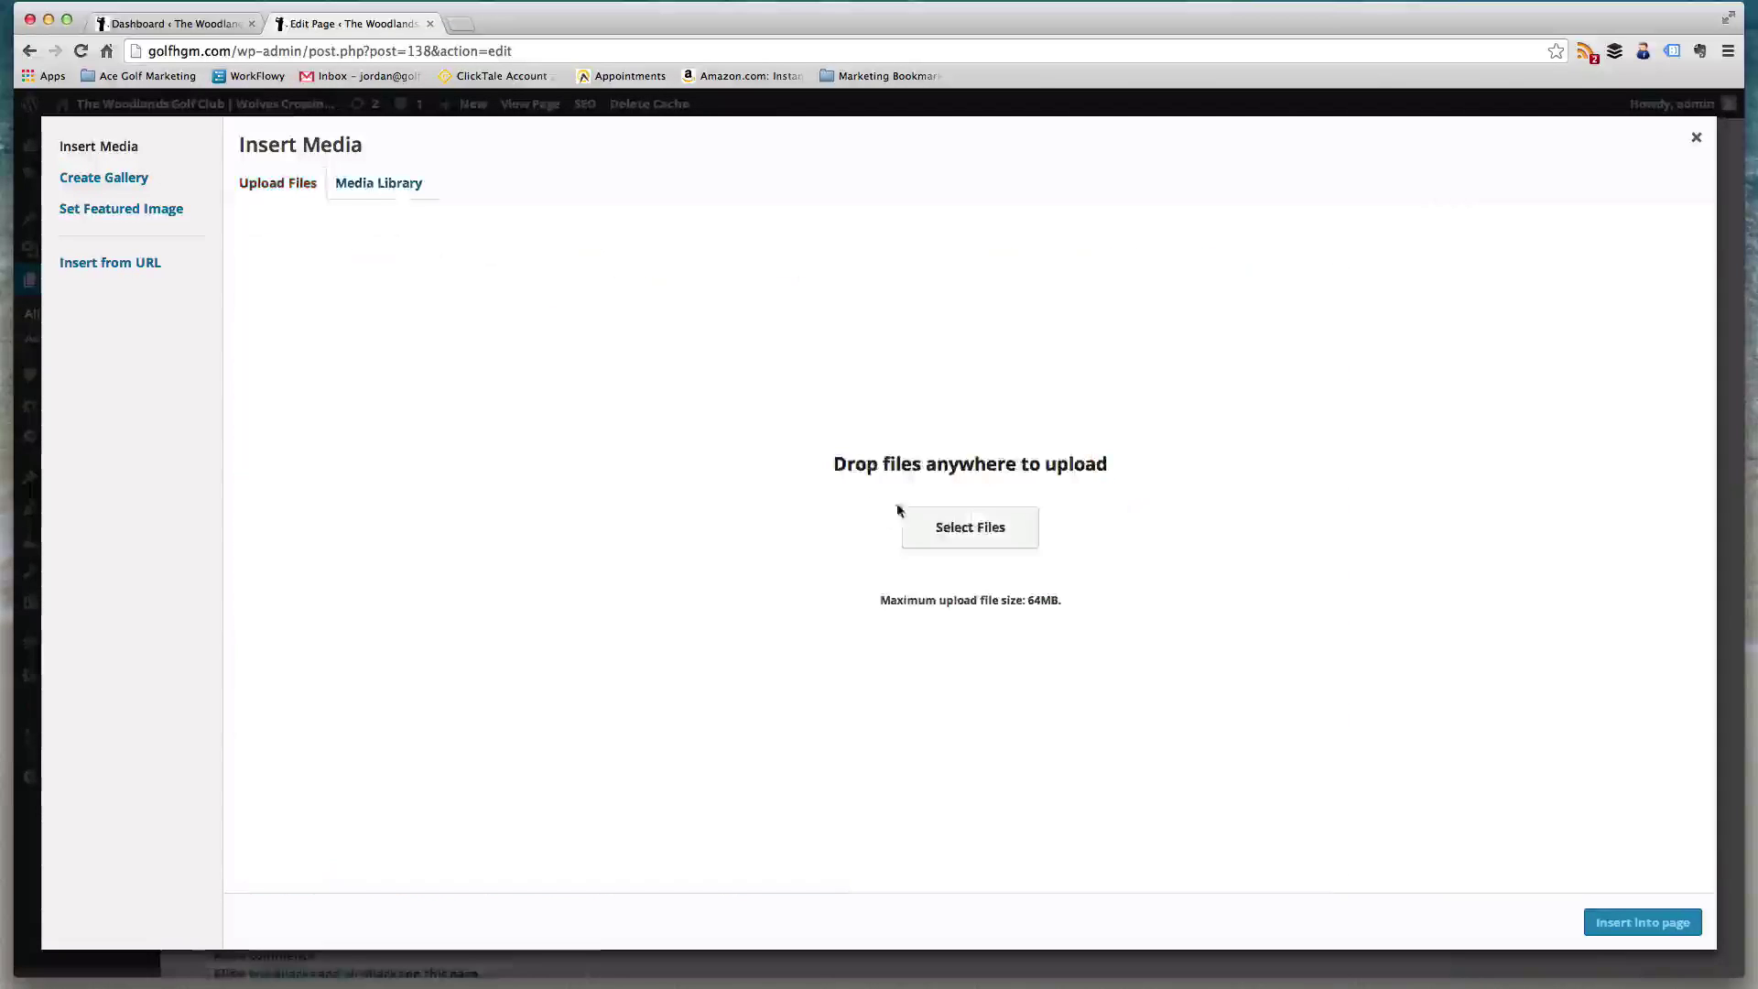
click(956, 536)
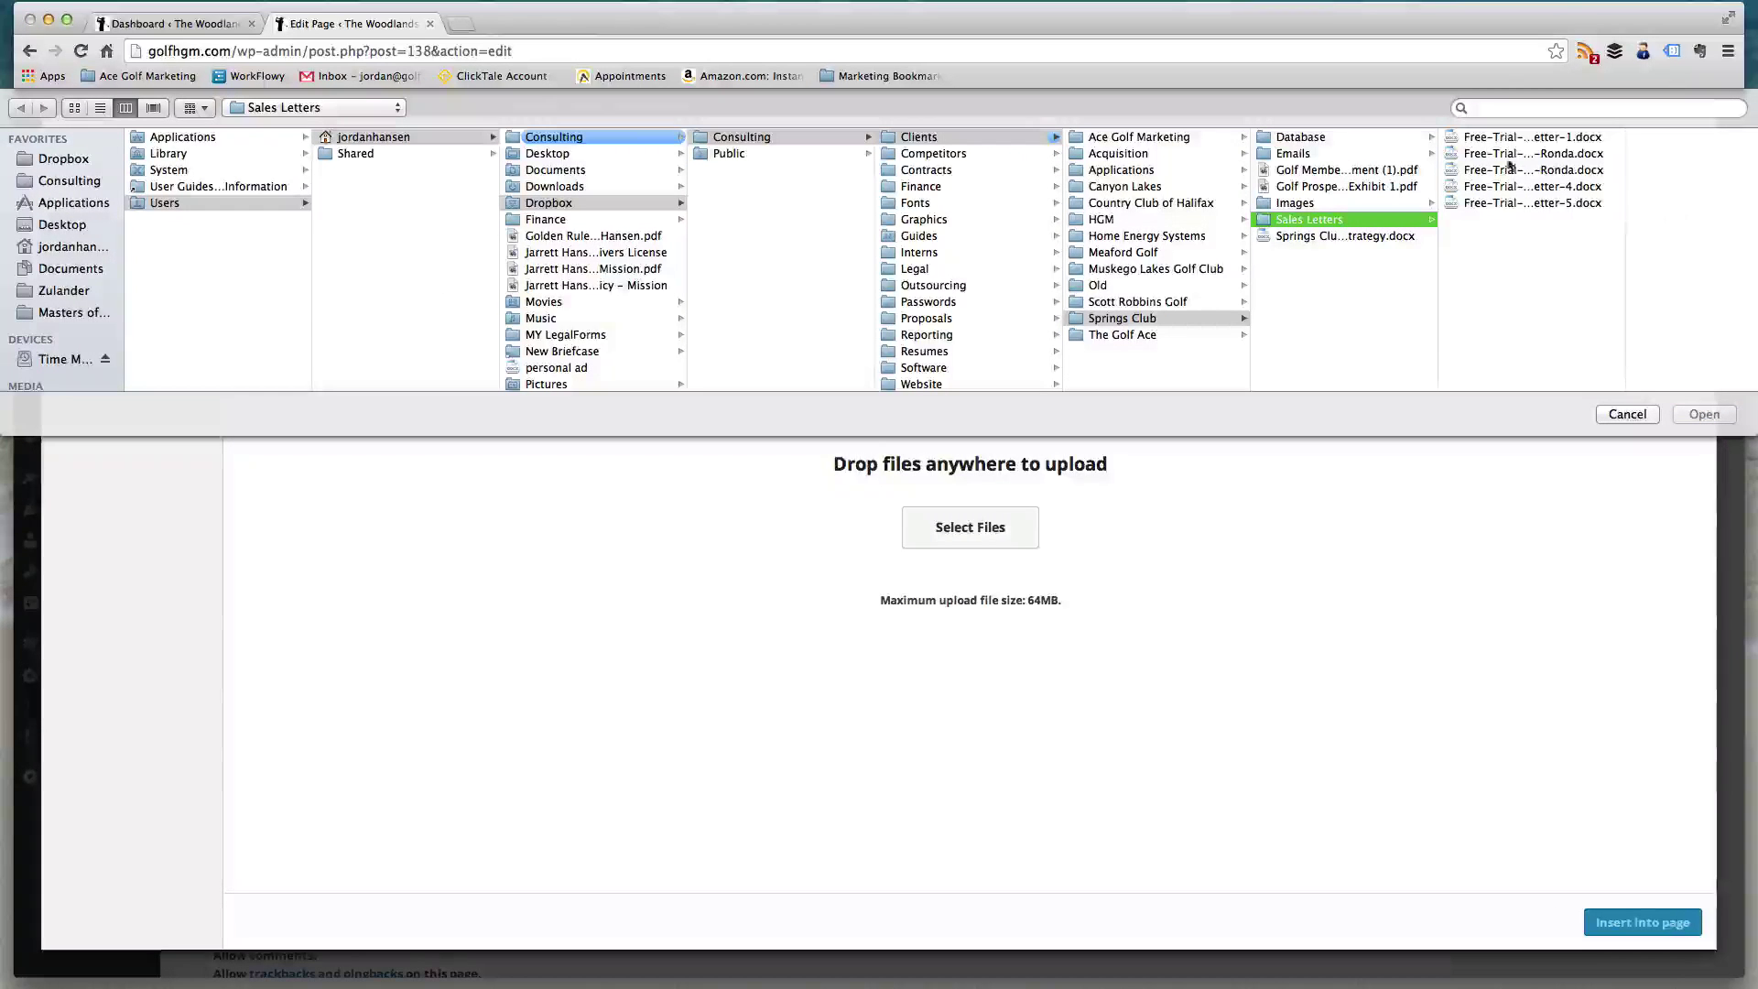
click(1639, 419)
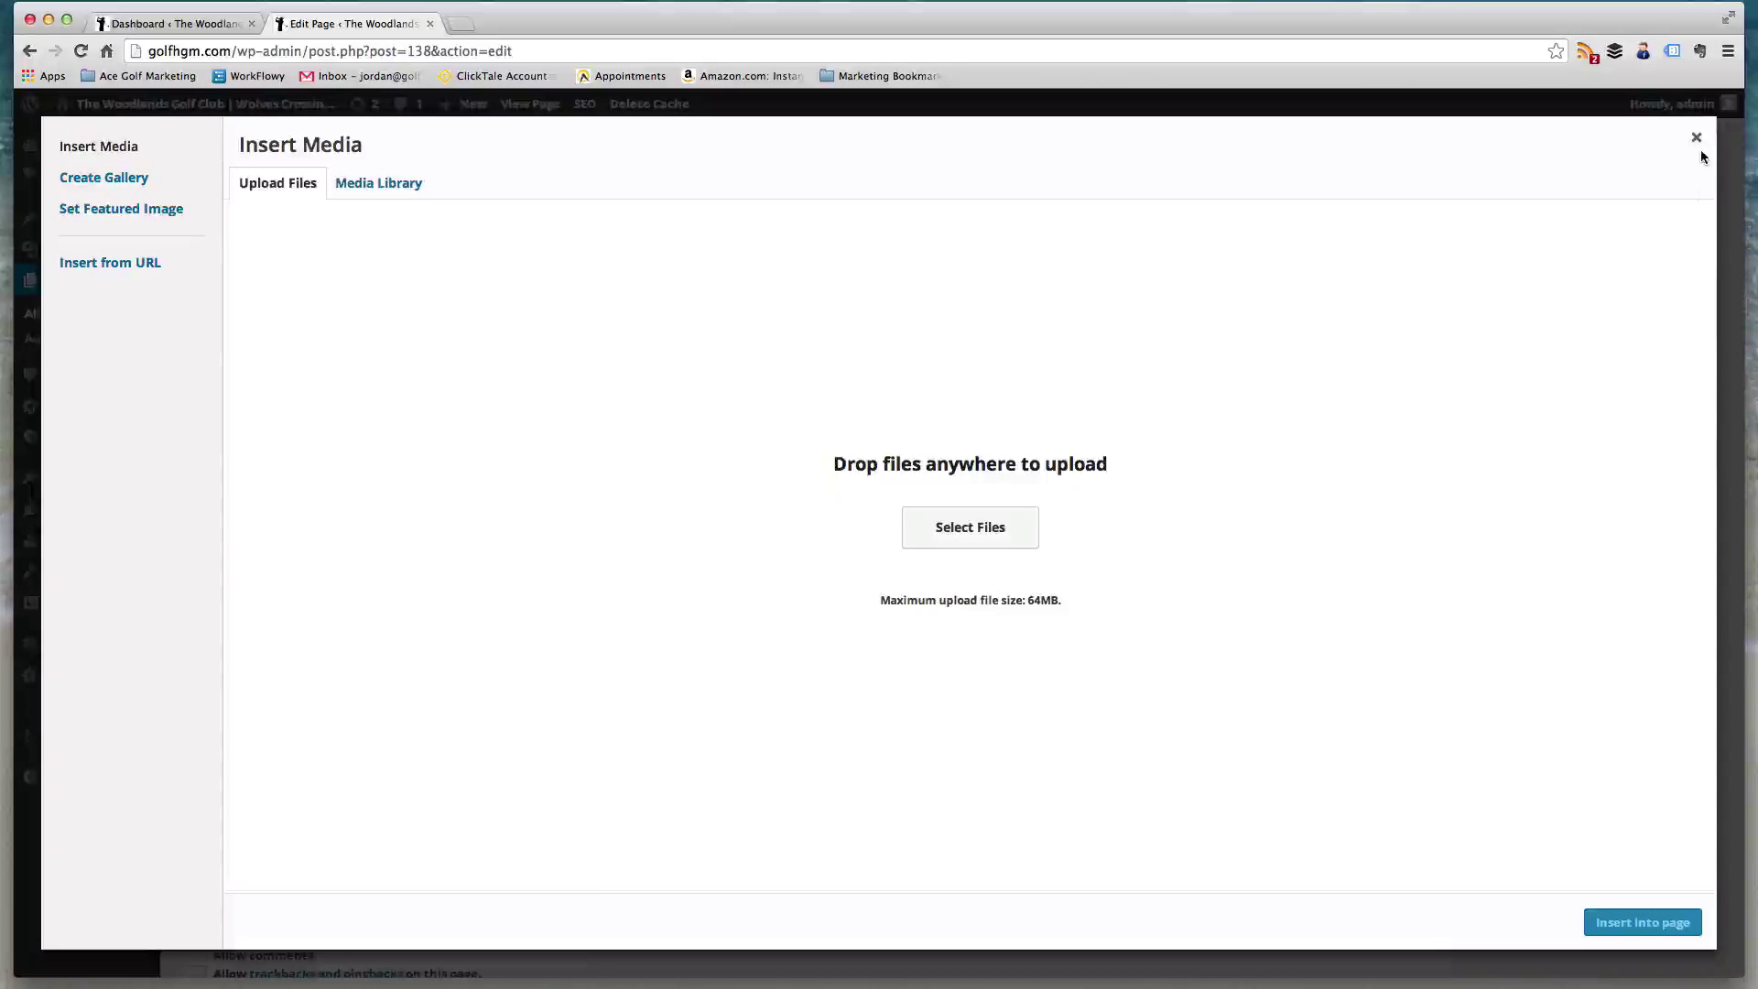
click(1696, 137)
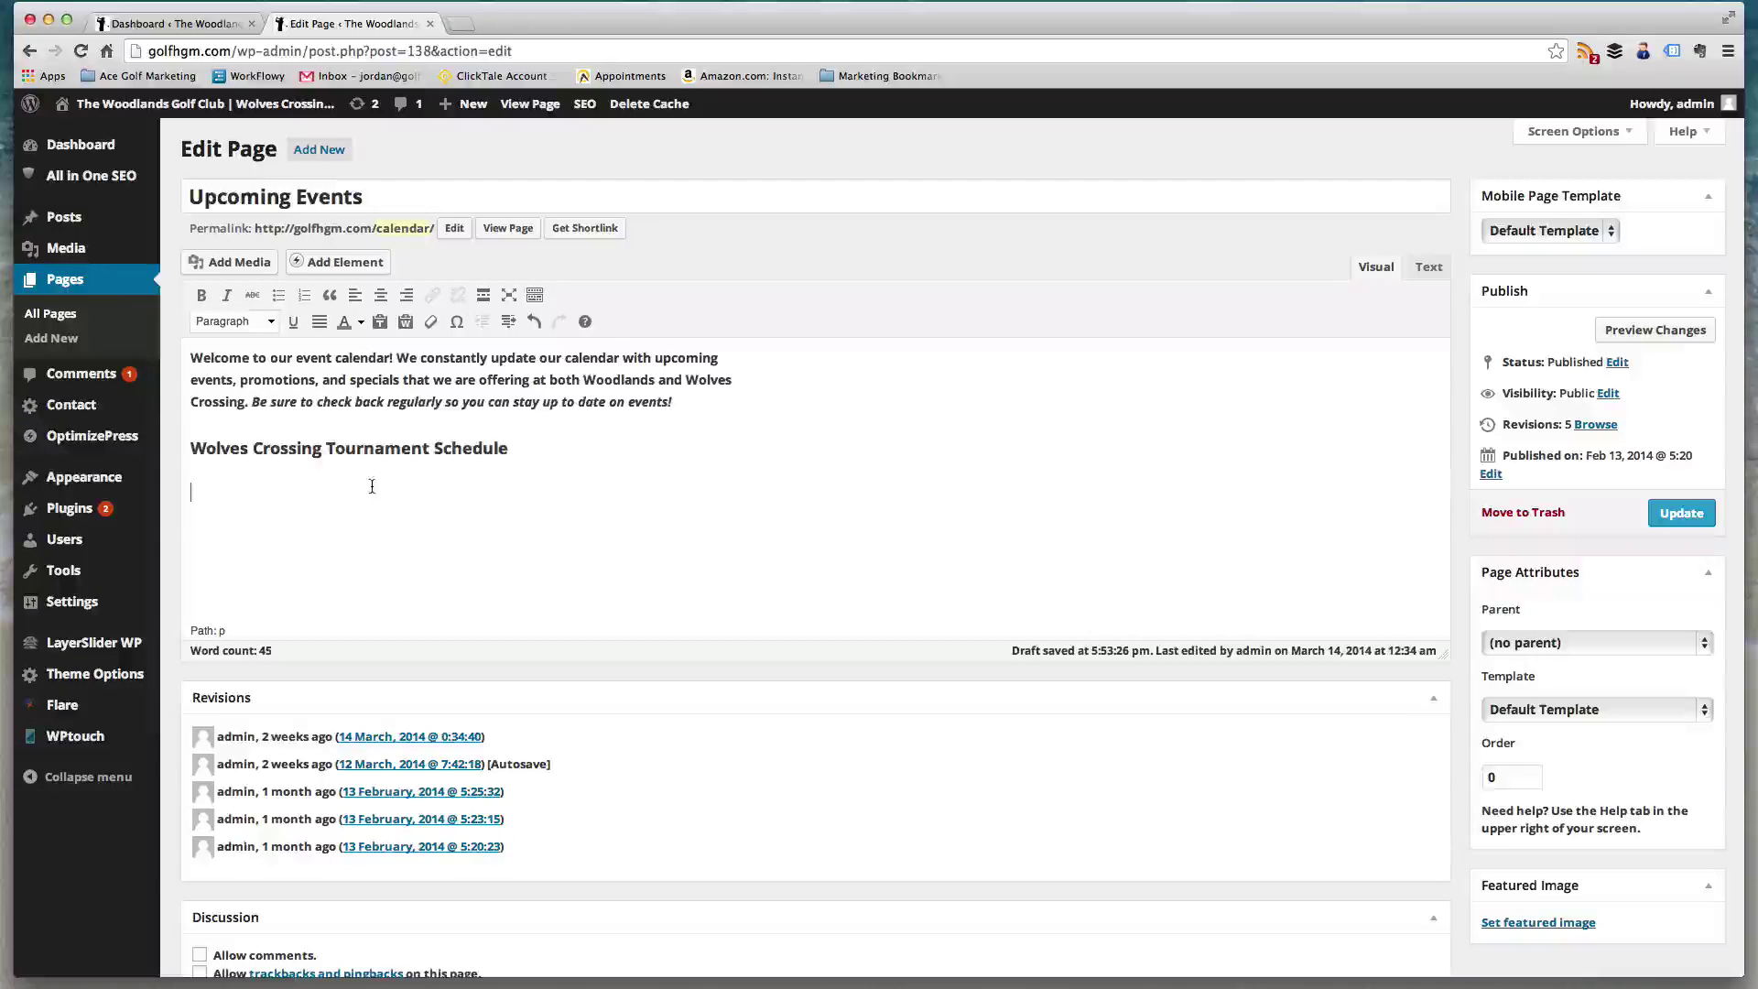
- Insert the HGM logo image from the Media Library into the page
click(236, 262)
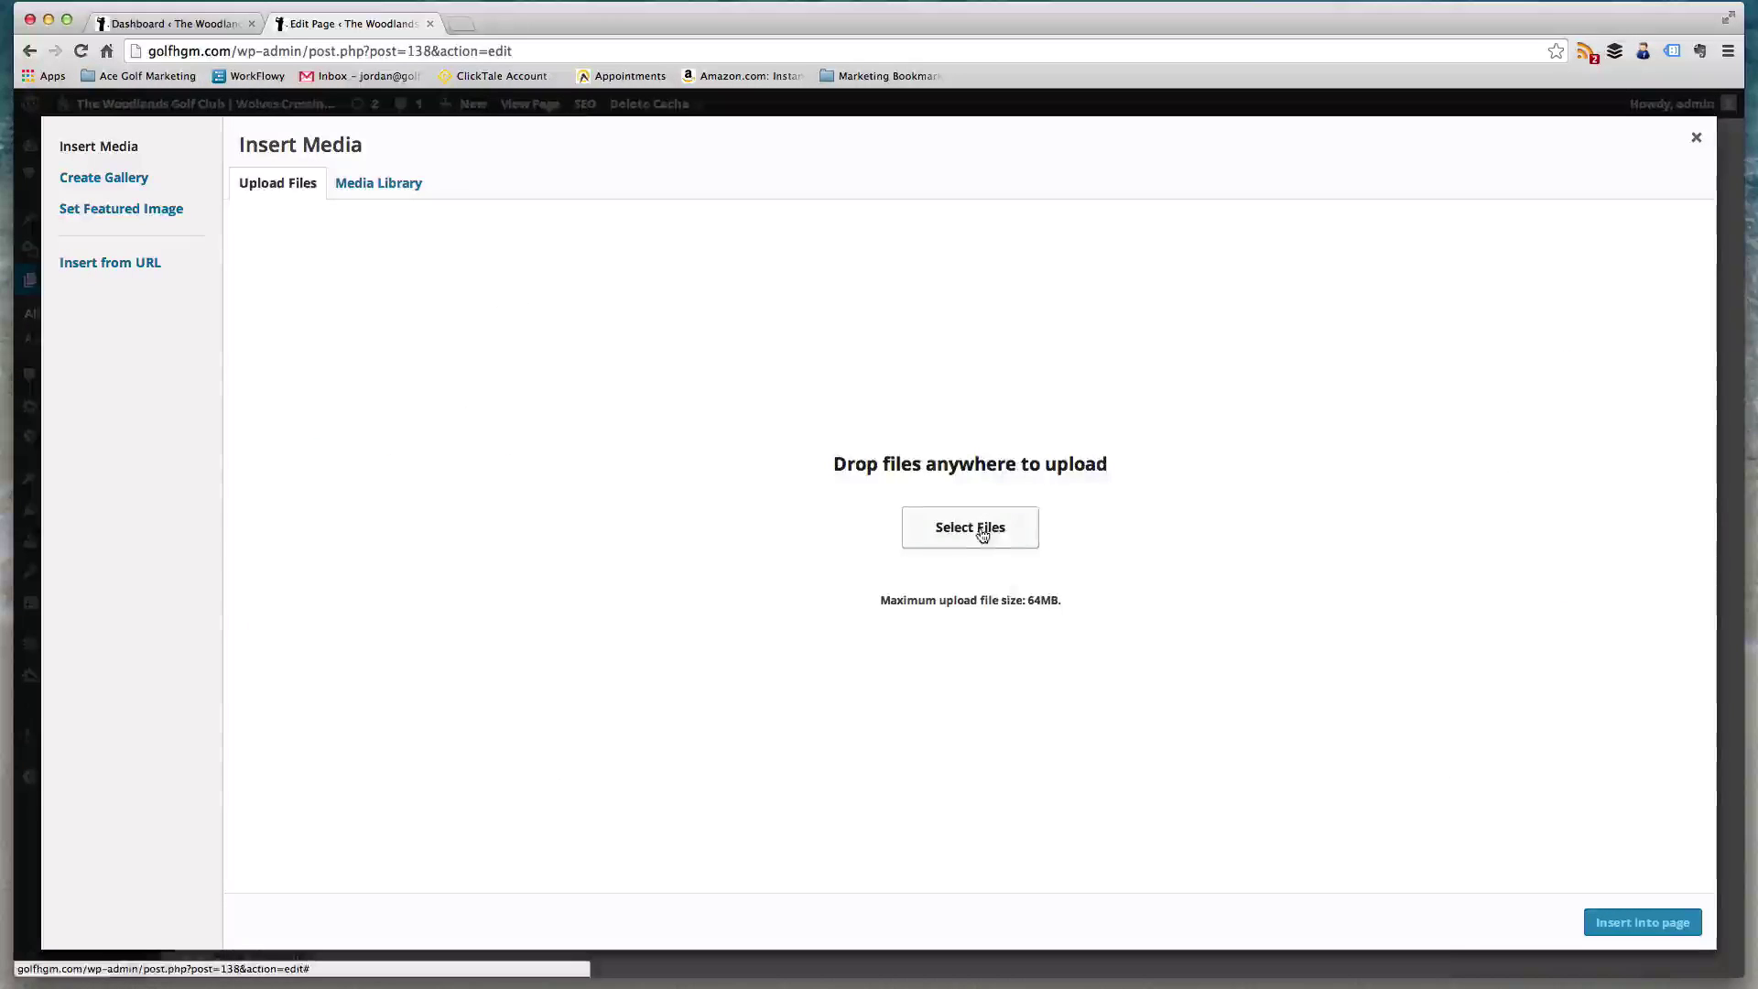
click(409, 193)
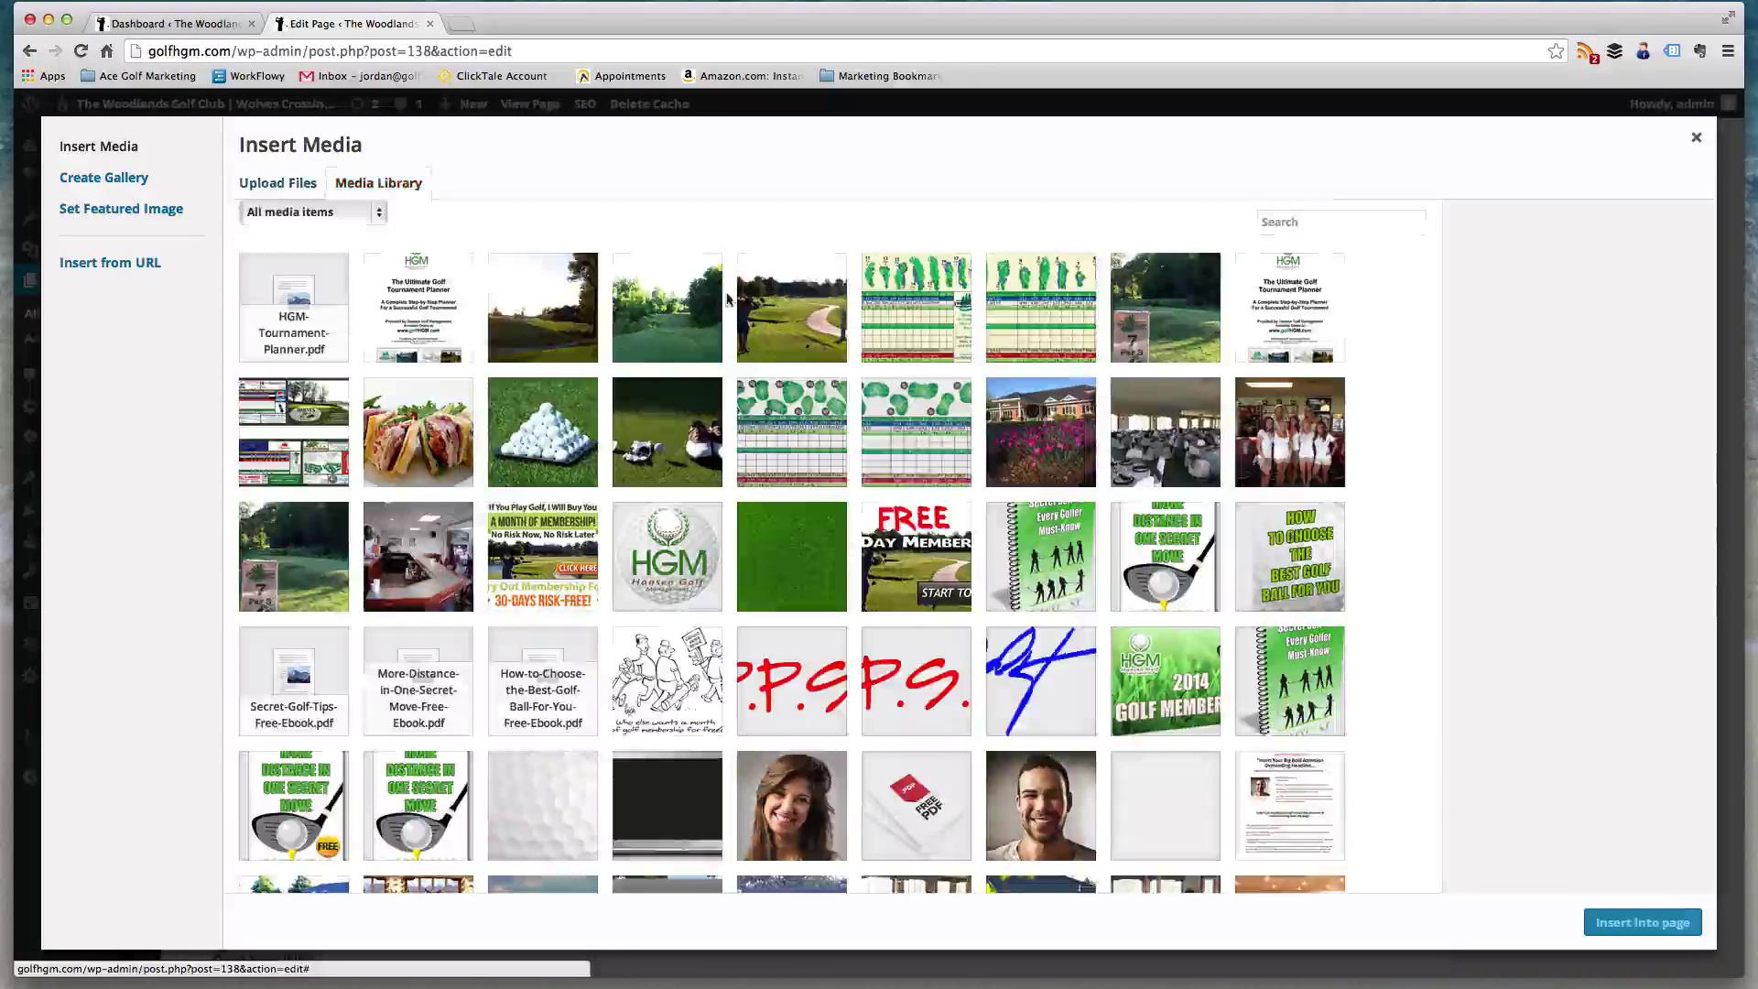
click(691, 538)
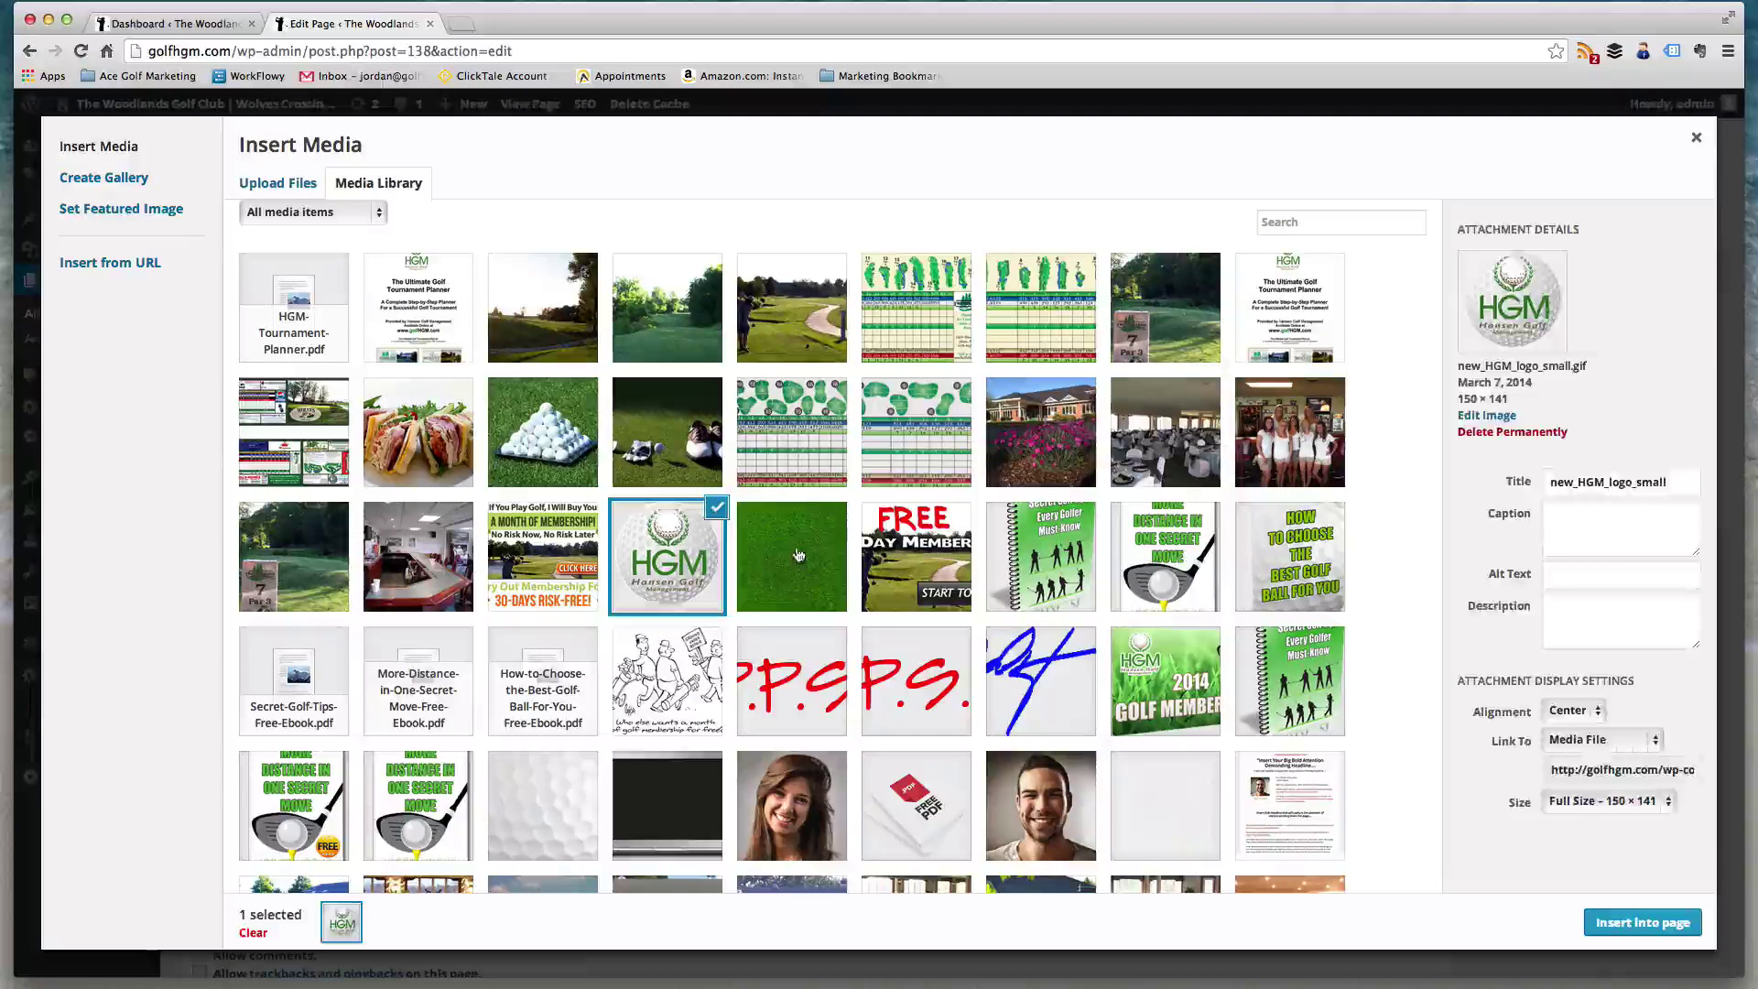
click(1653, 923)
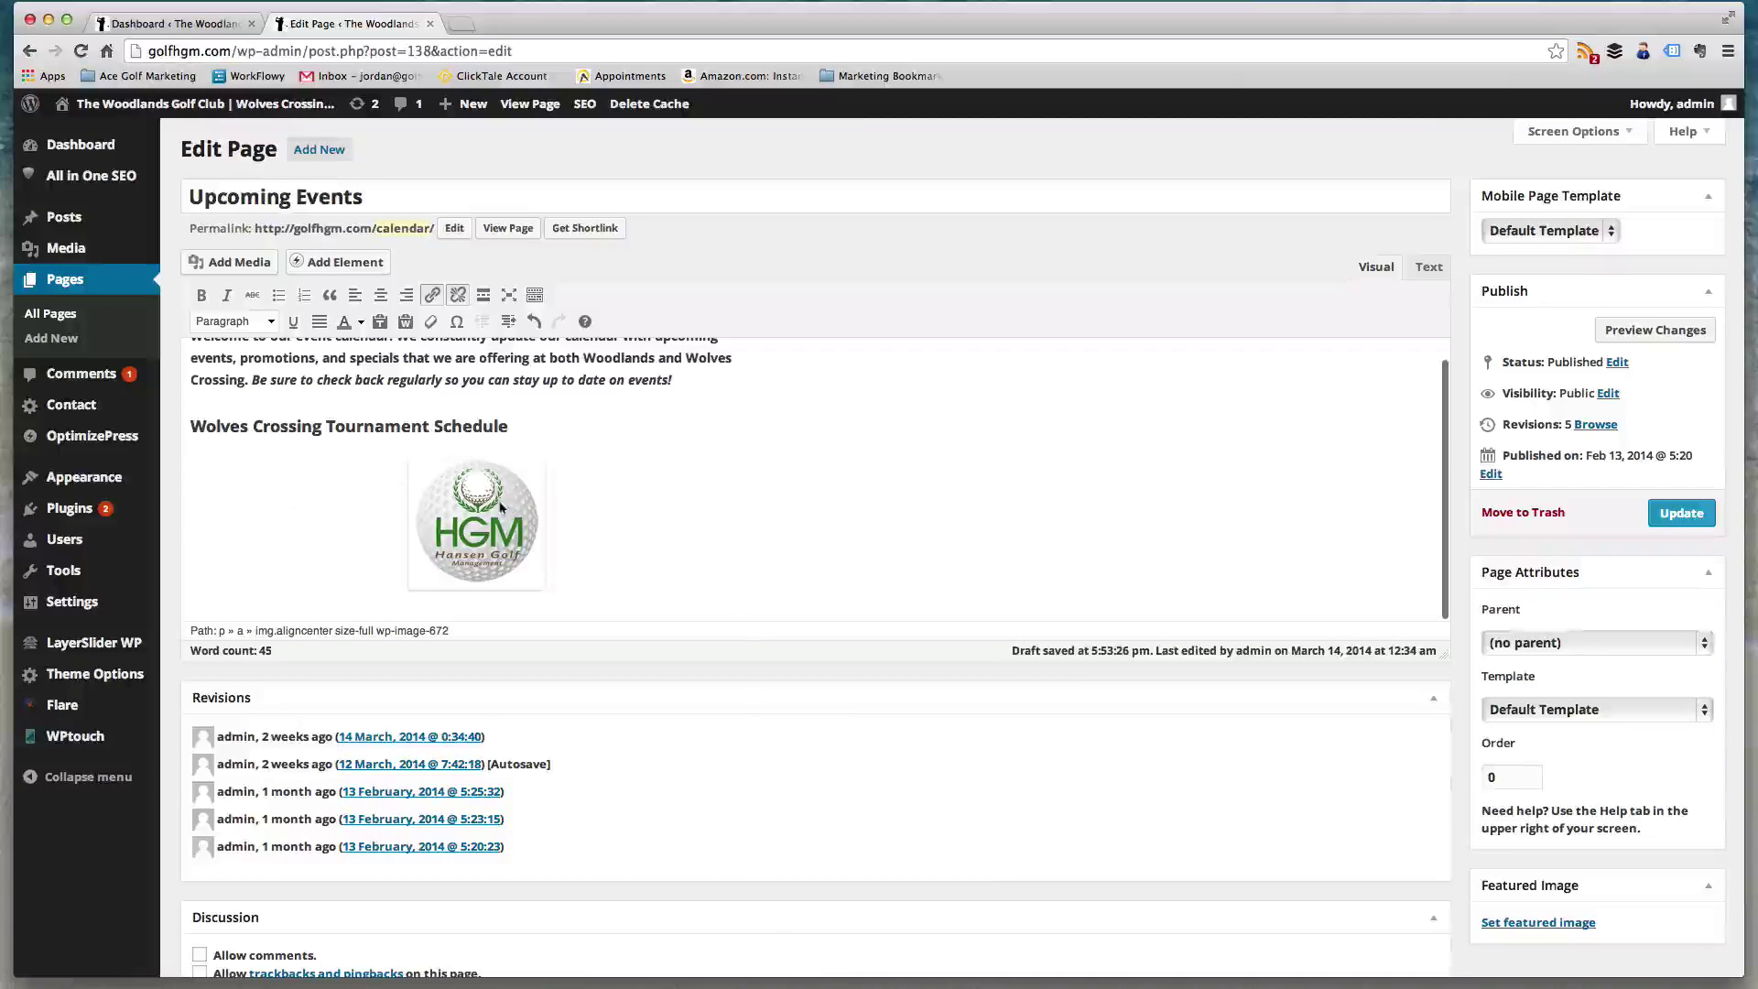
click(499, 528)
click(499, 528)
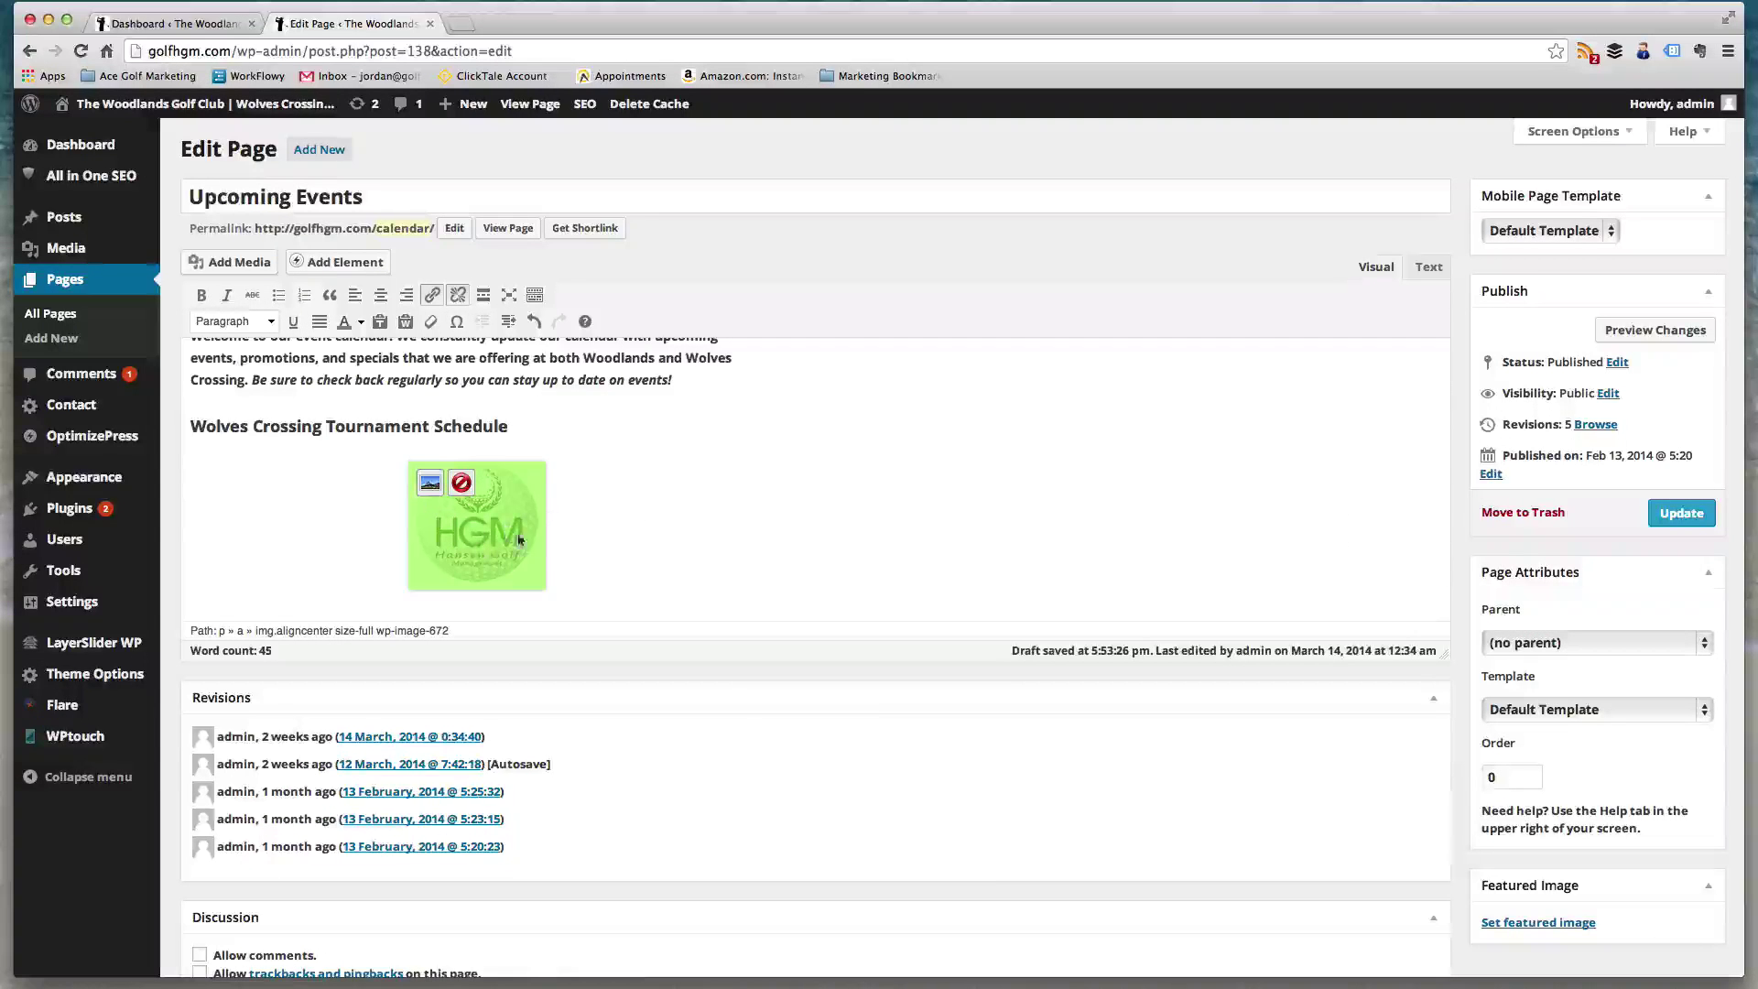
click(430, 484)
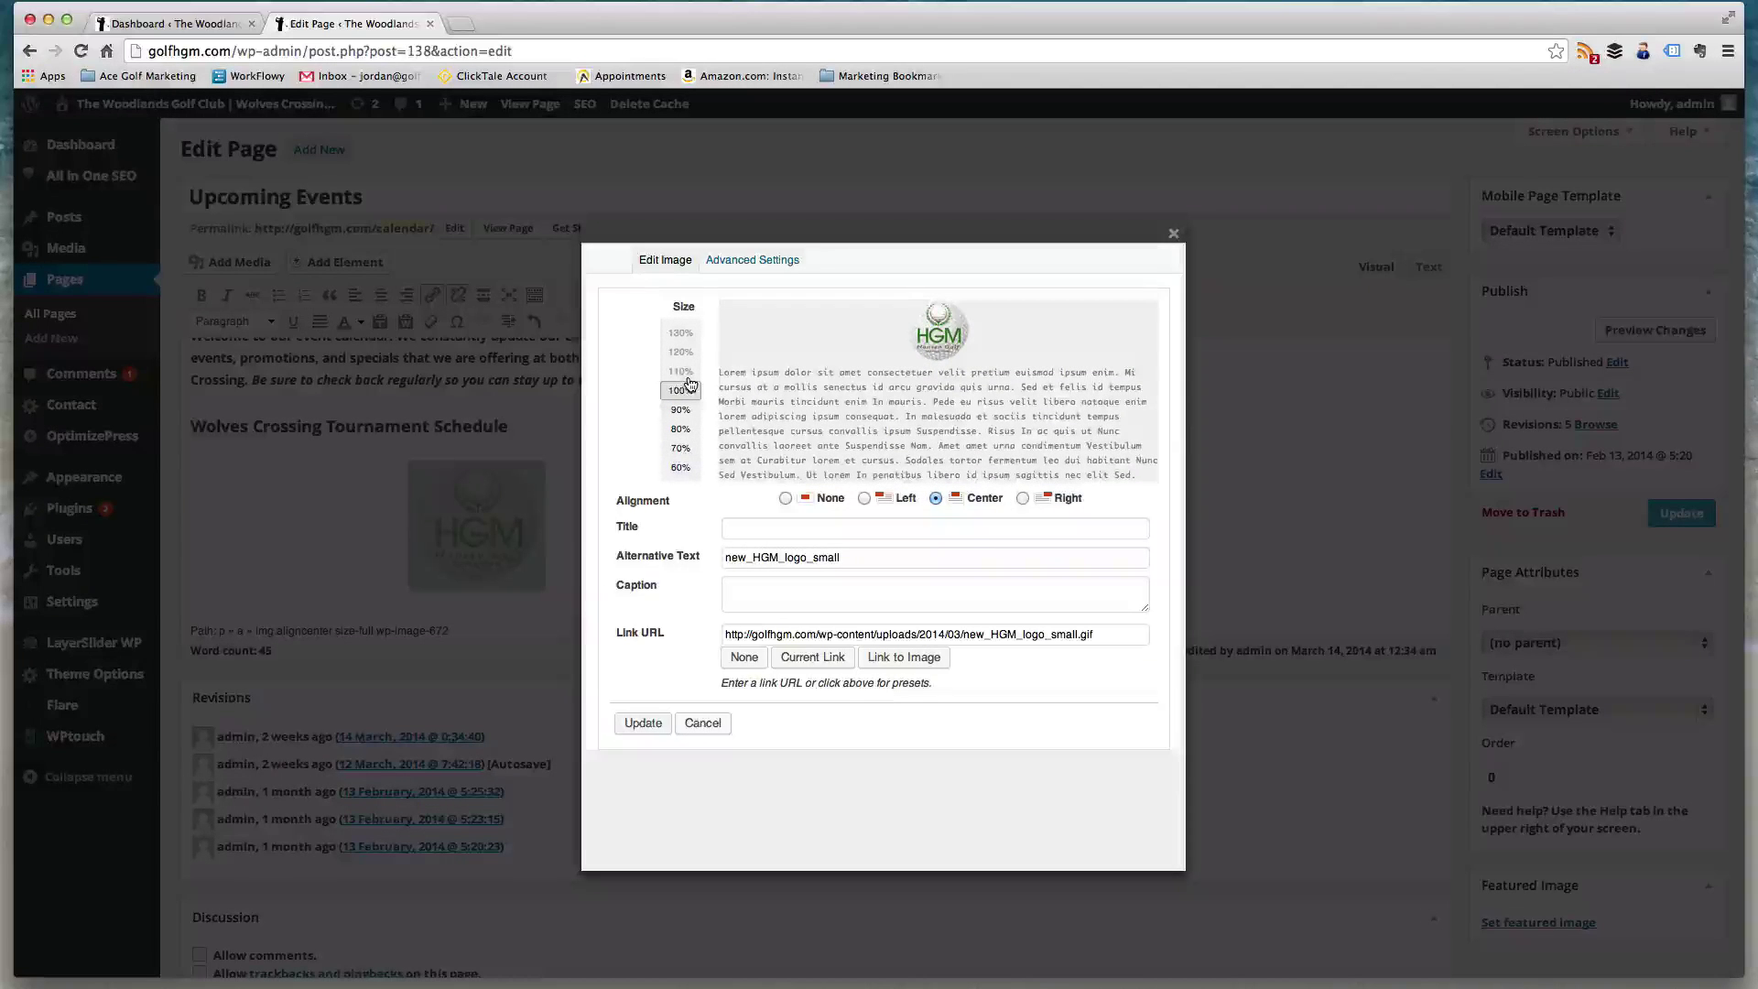
click(679, 468)
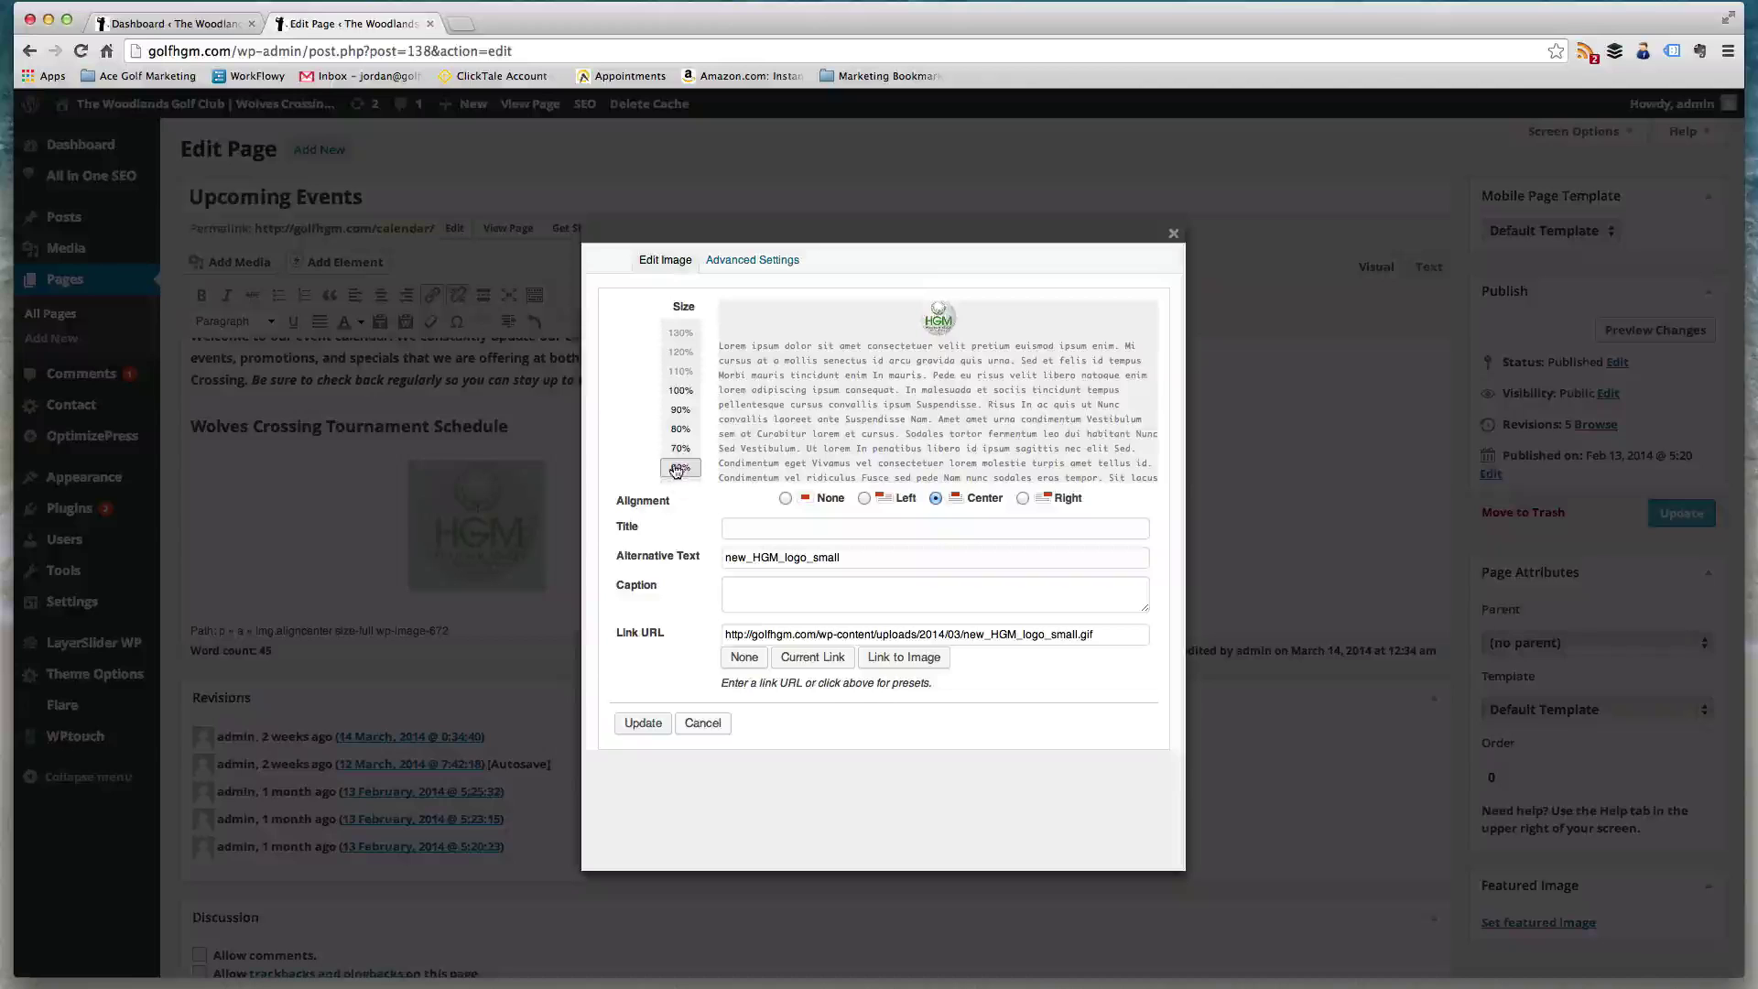
click(787, 531)
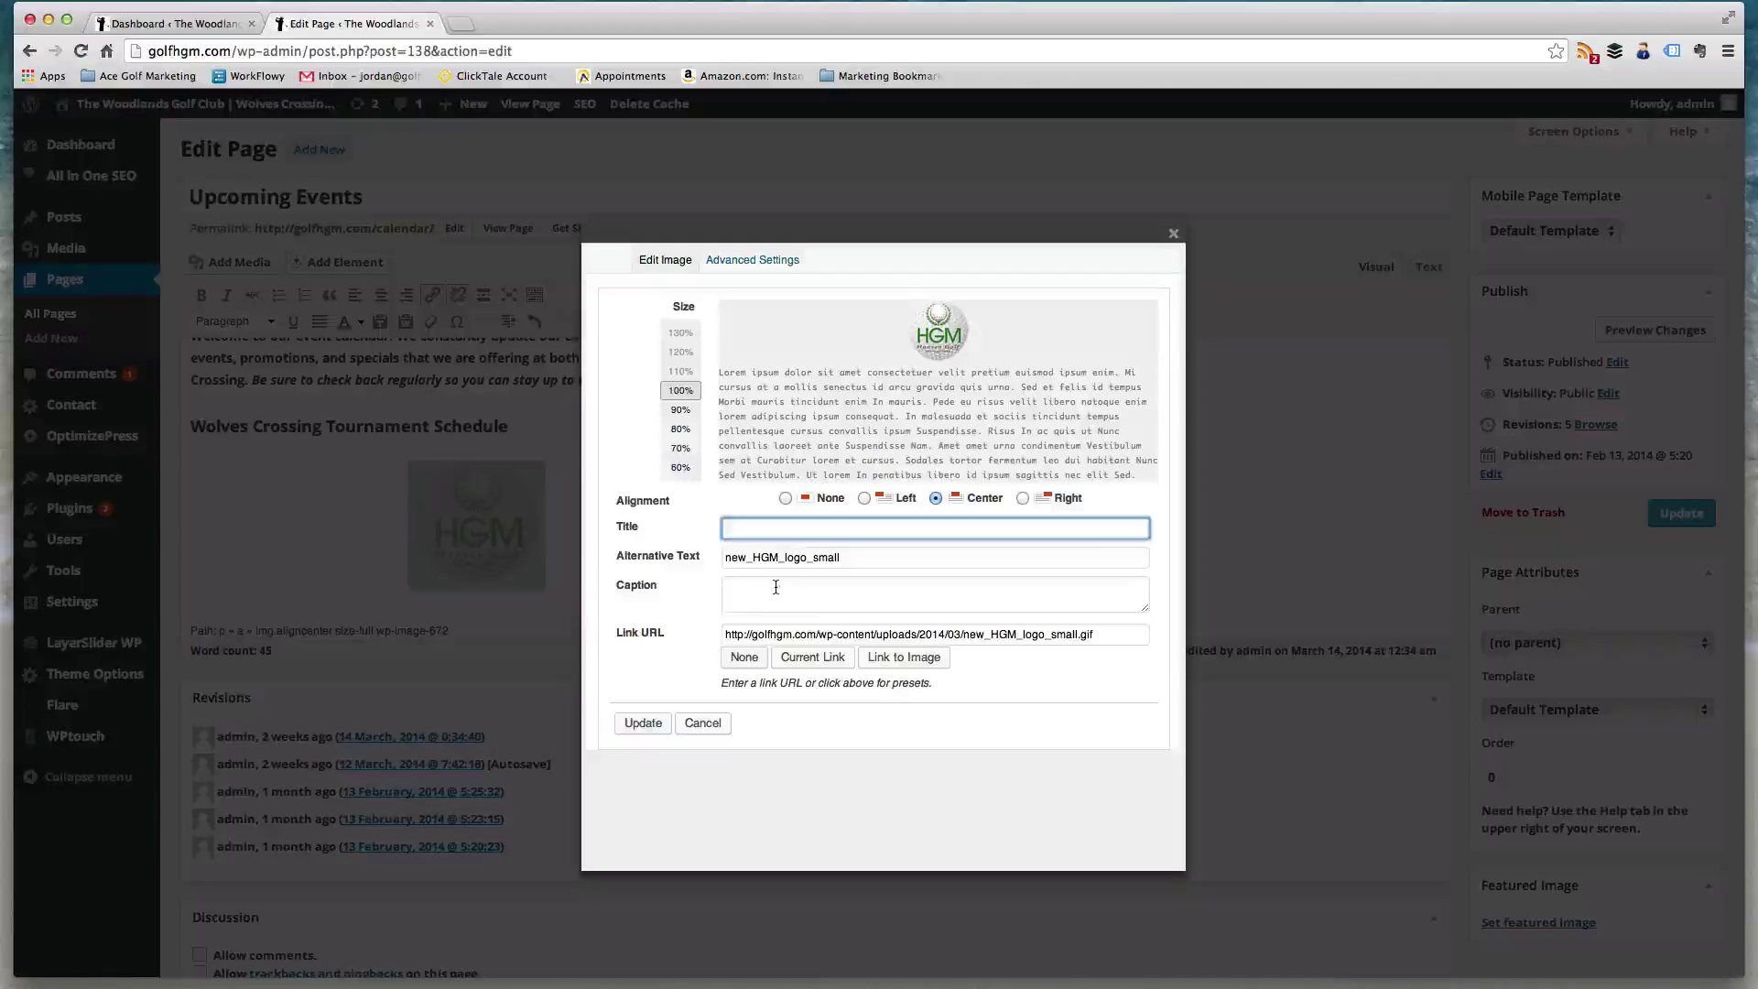
click(776, 588)
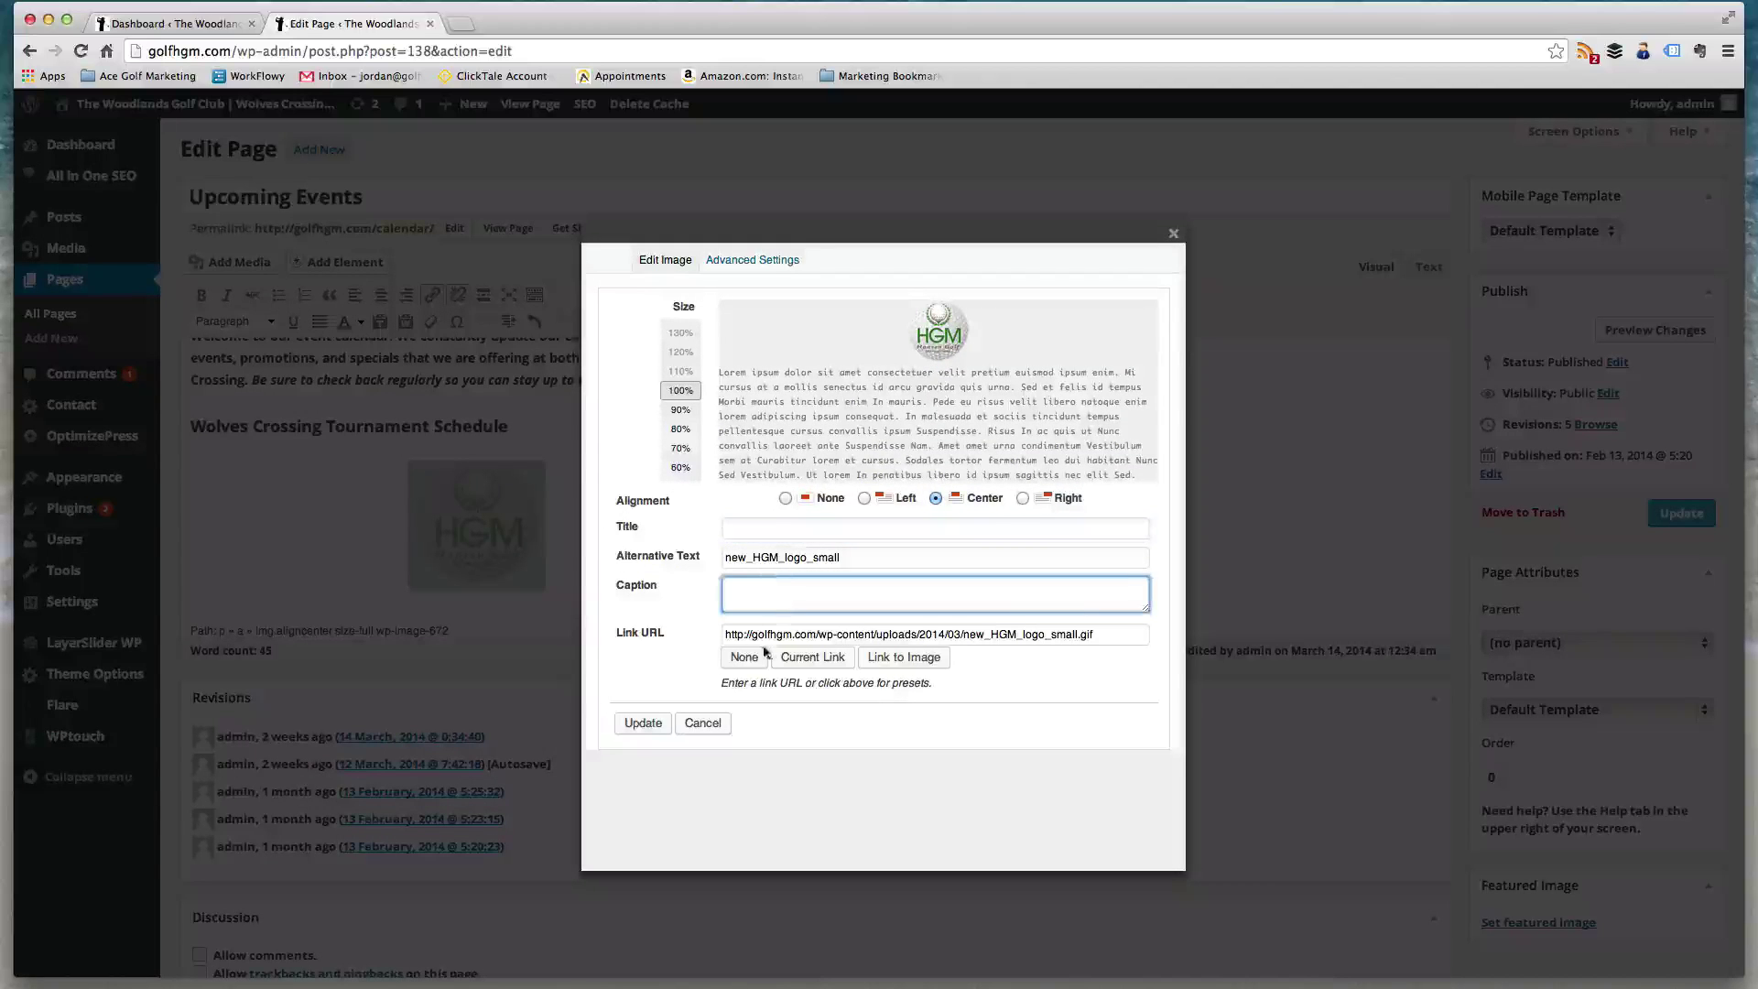
click(1022, 500)
click(935, 499)
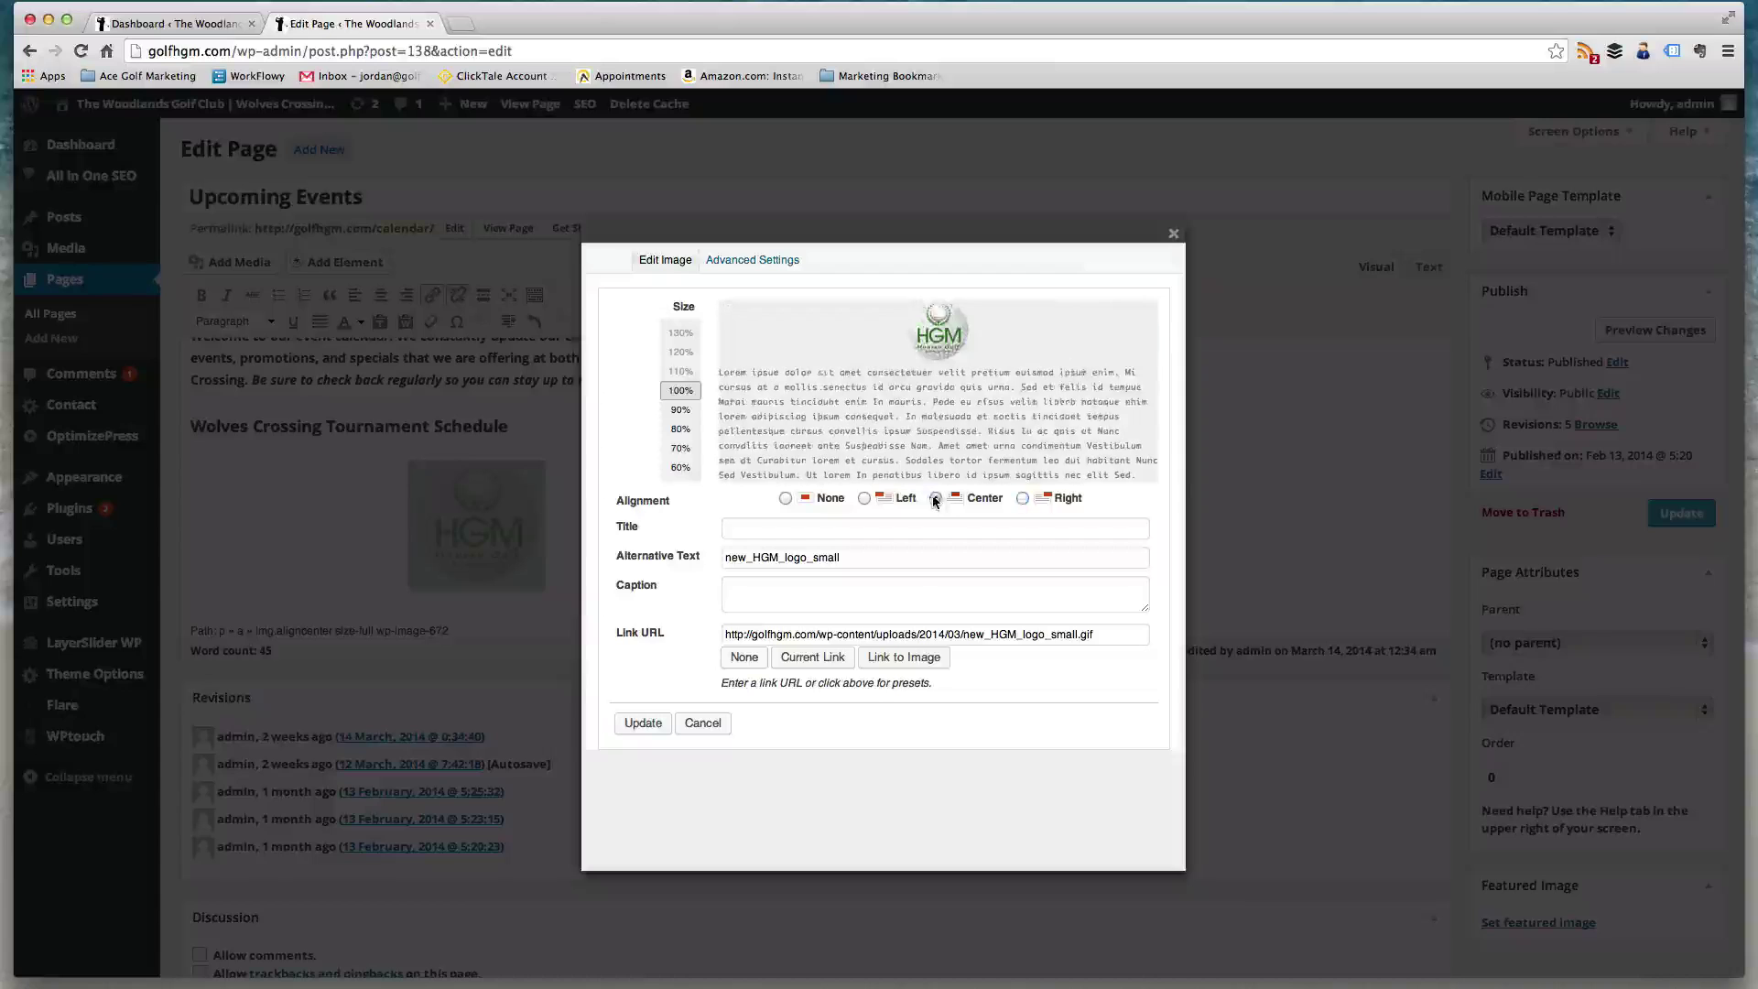
click(865, 499)
click(703, 725)
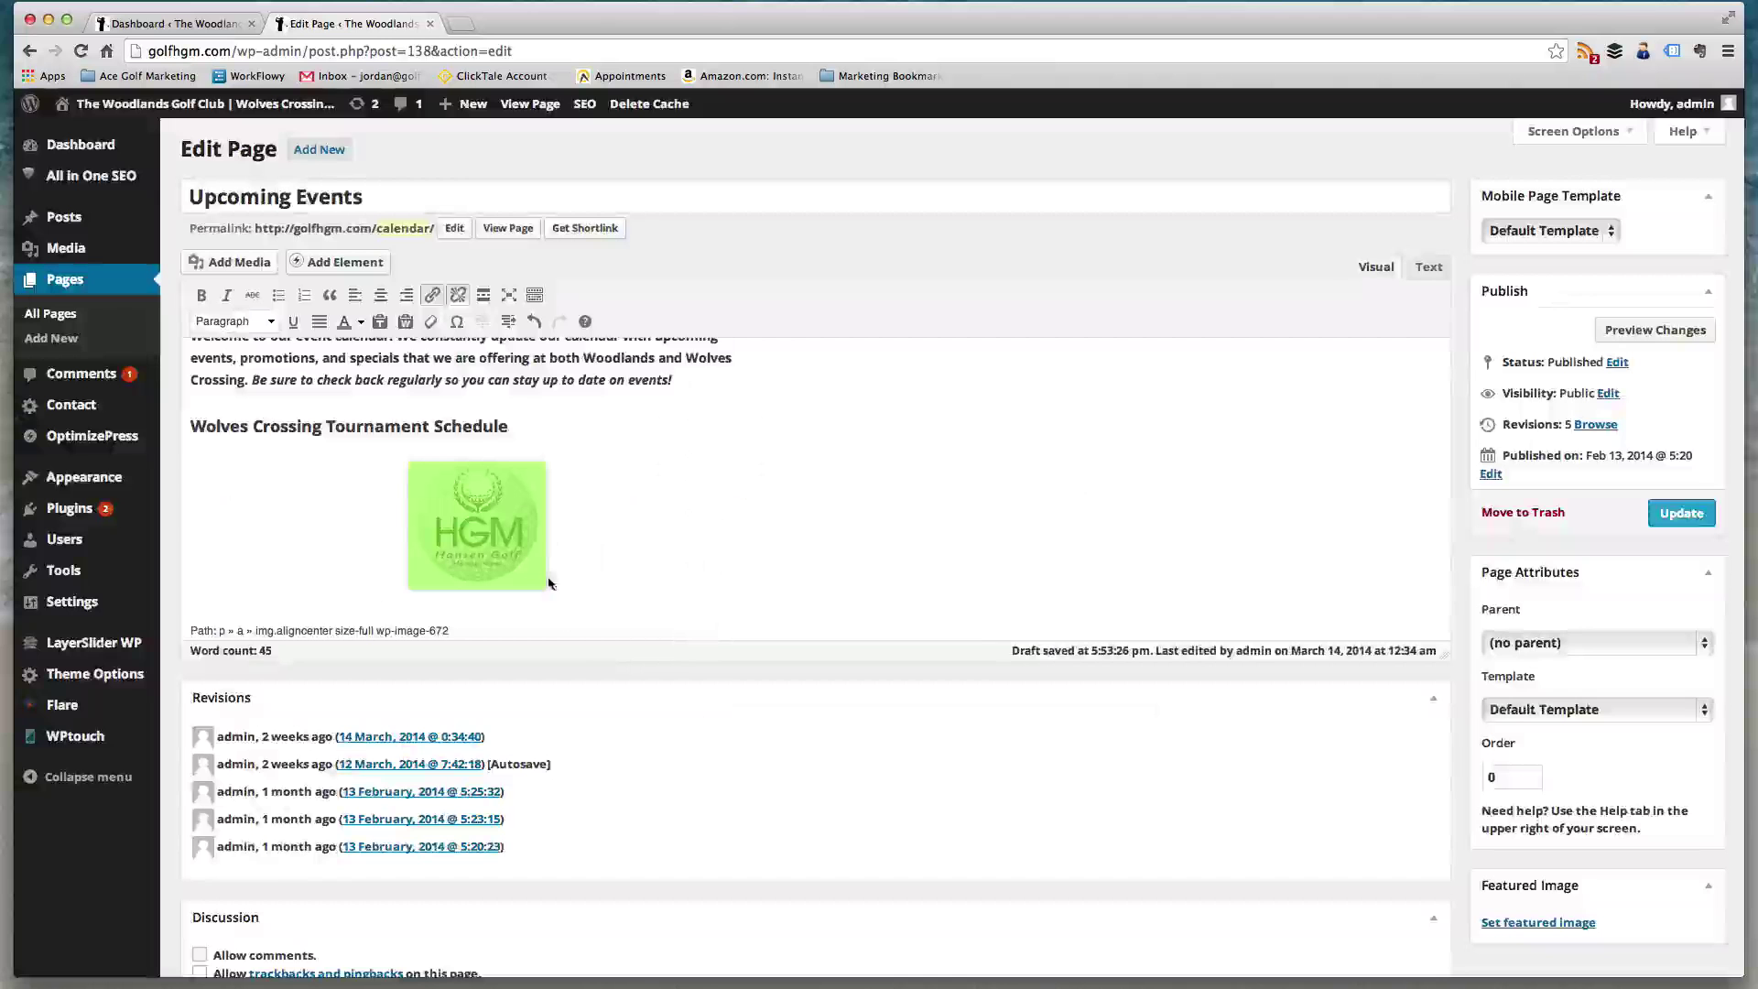
- Delete the HGM logo image from the page and save the page with Update
click(529, 529)
click(470, 500)
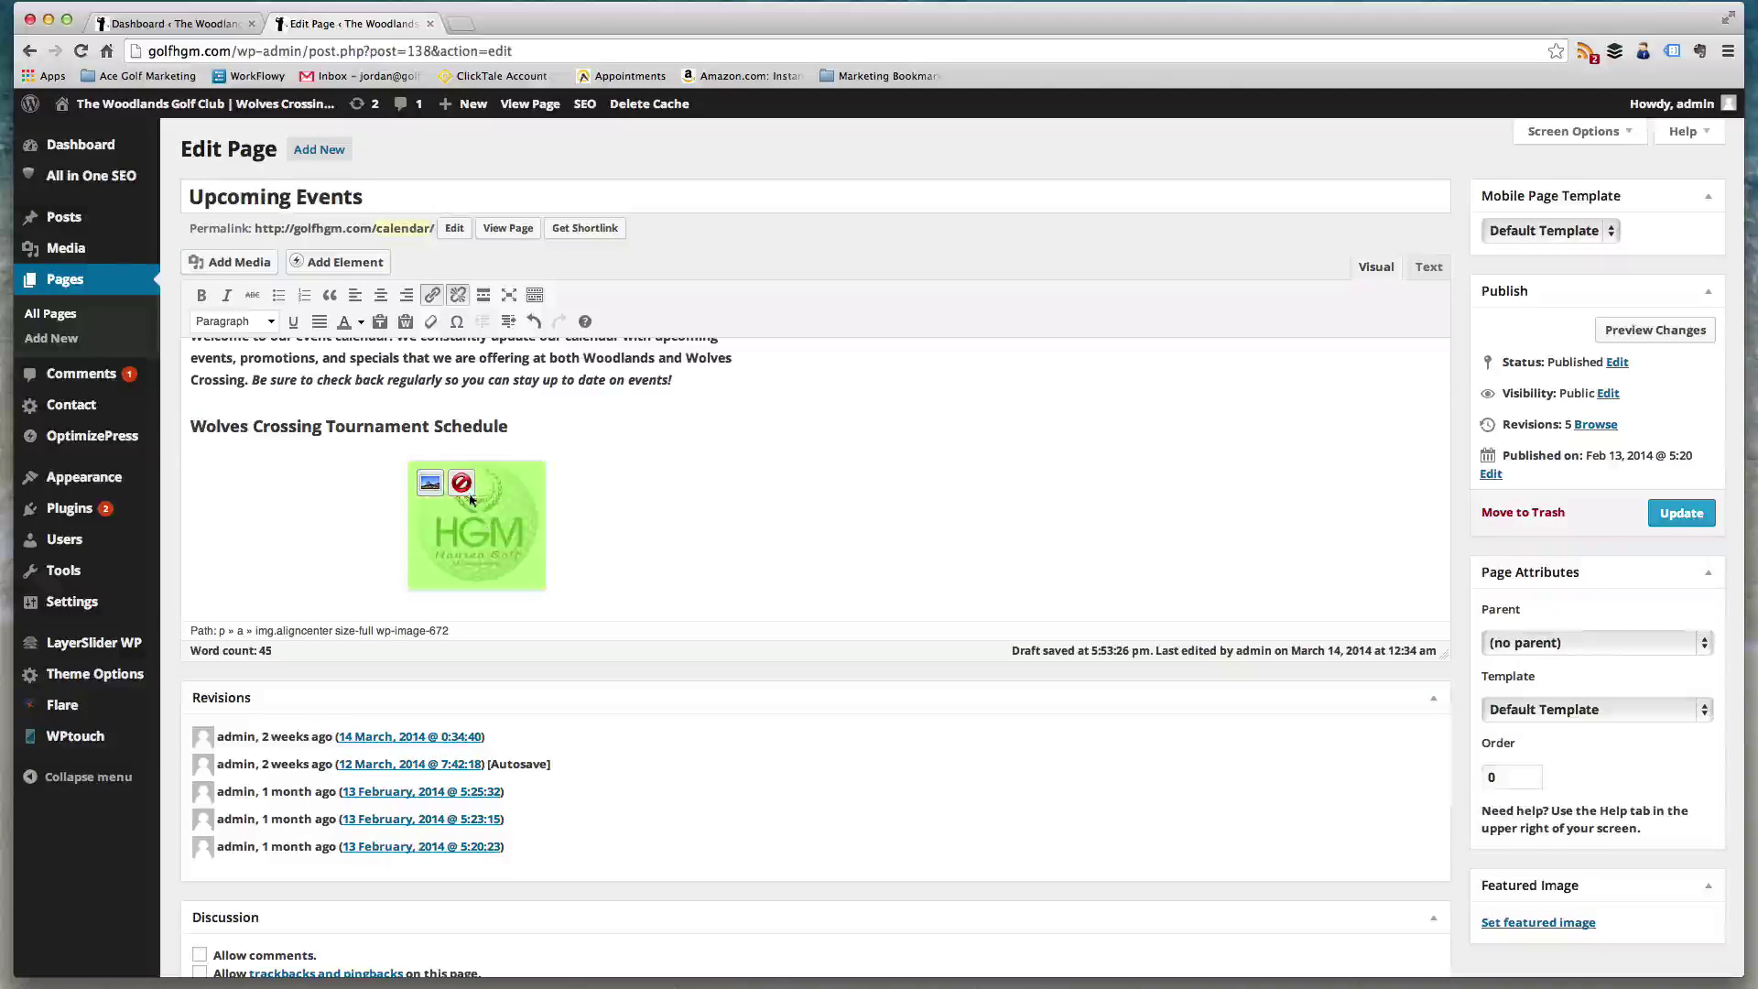
click(463, 486)
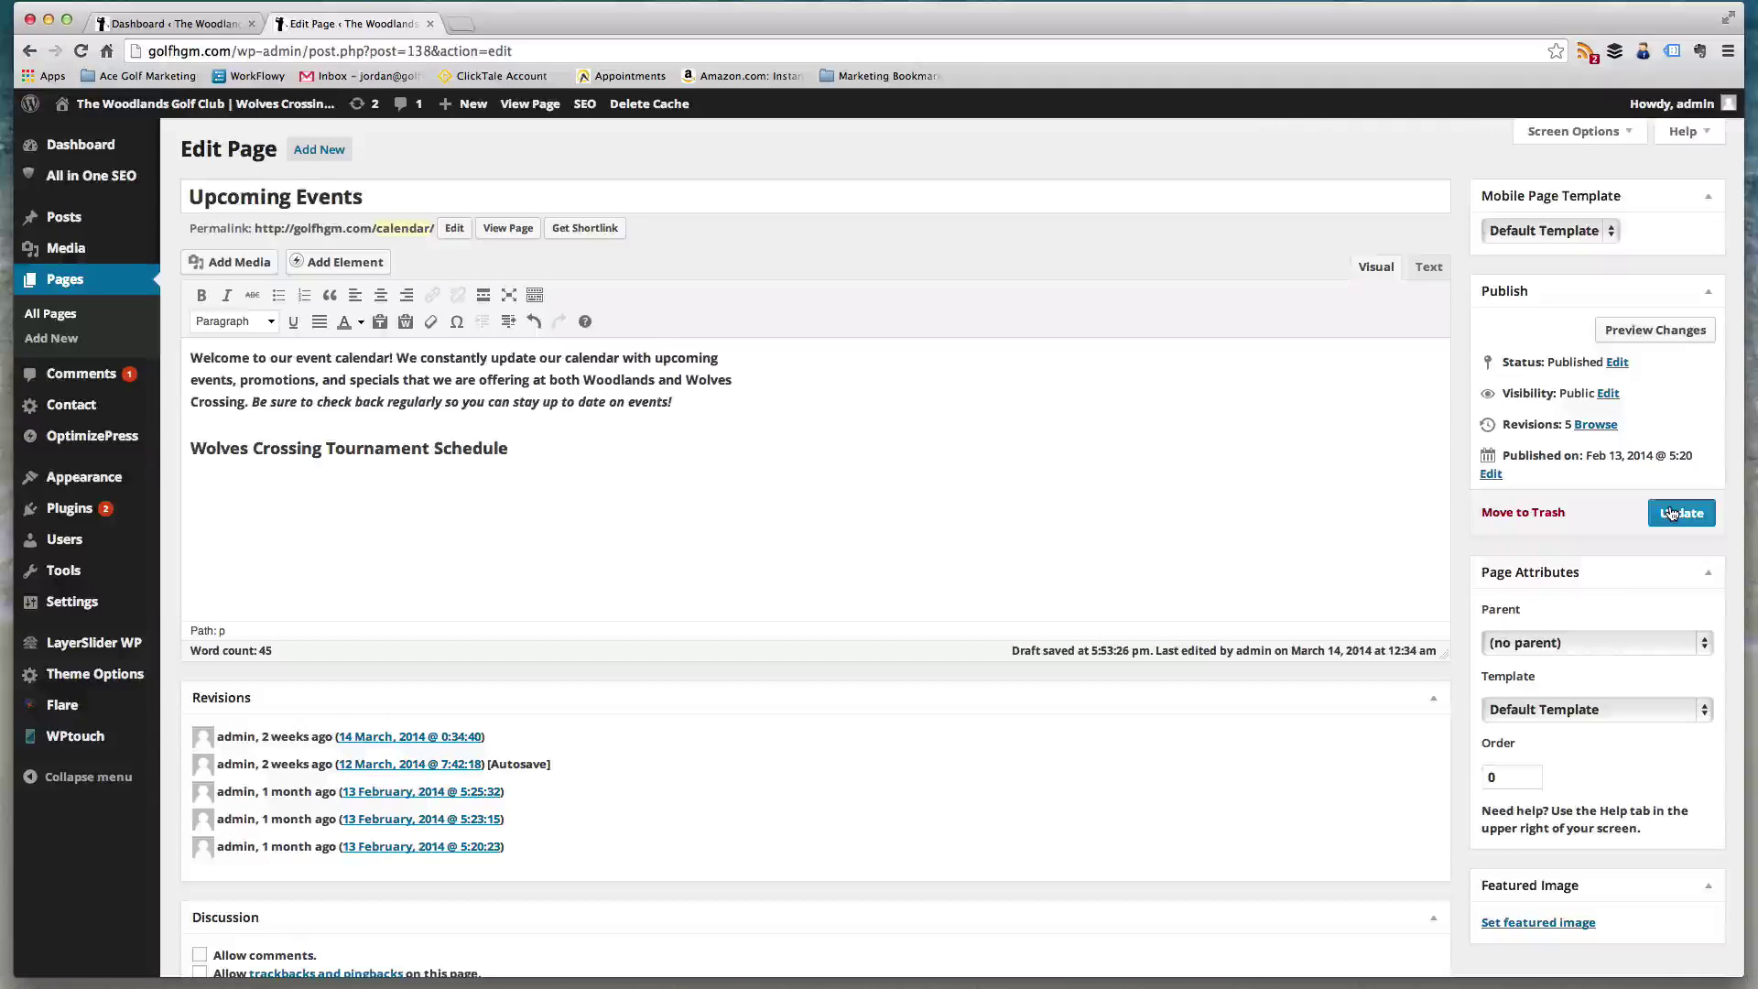
click(1670, 513)
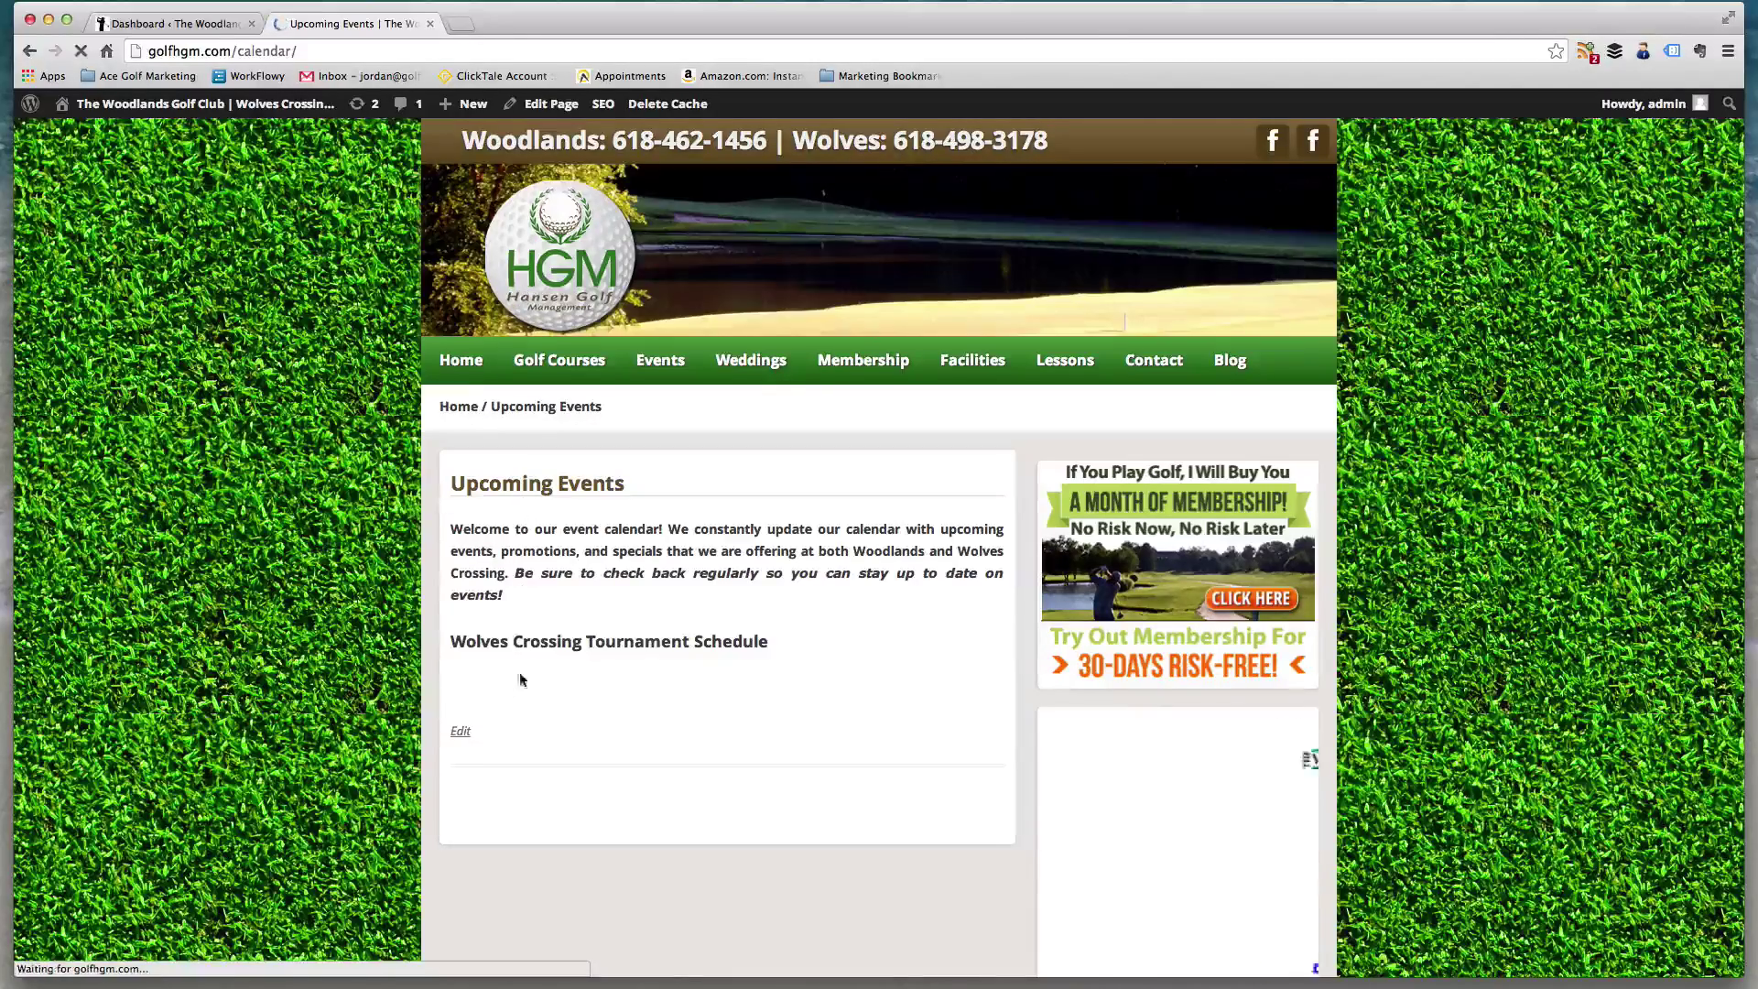
drag(451, 641, 767, 645)
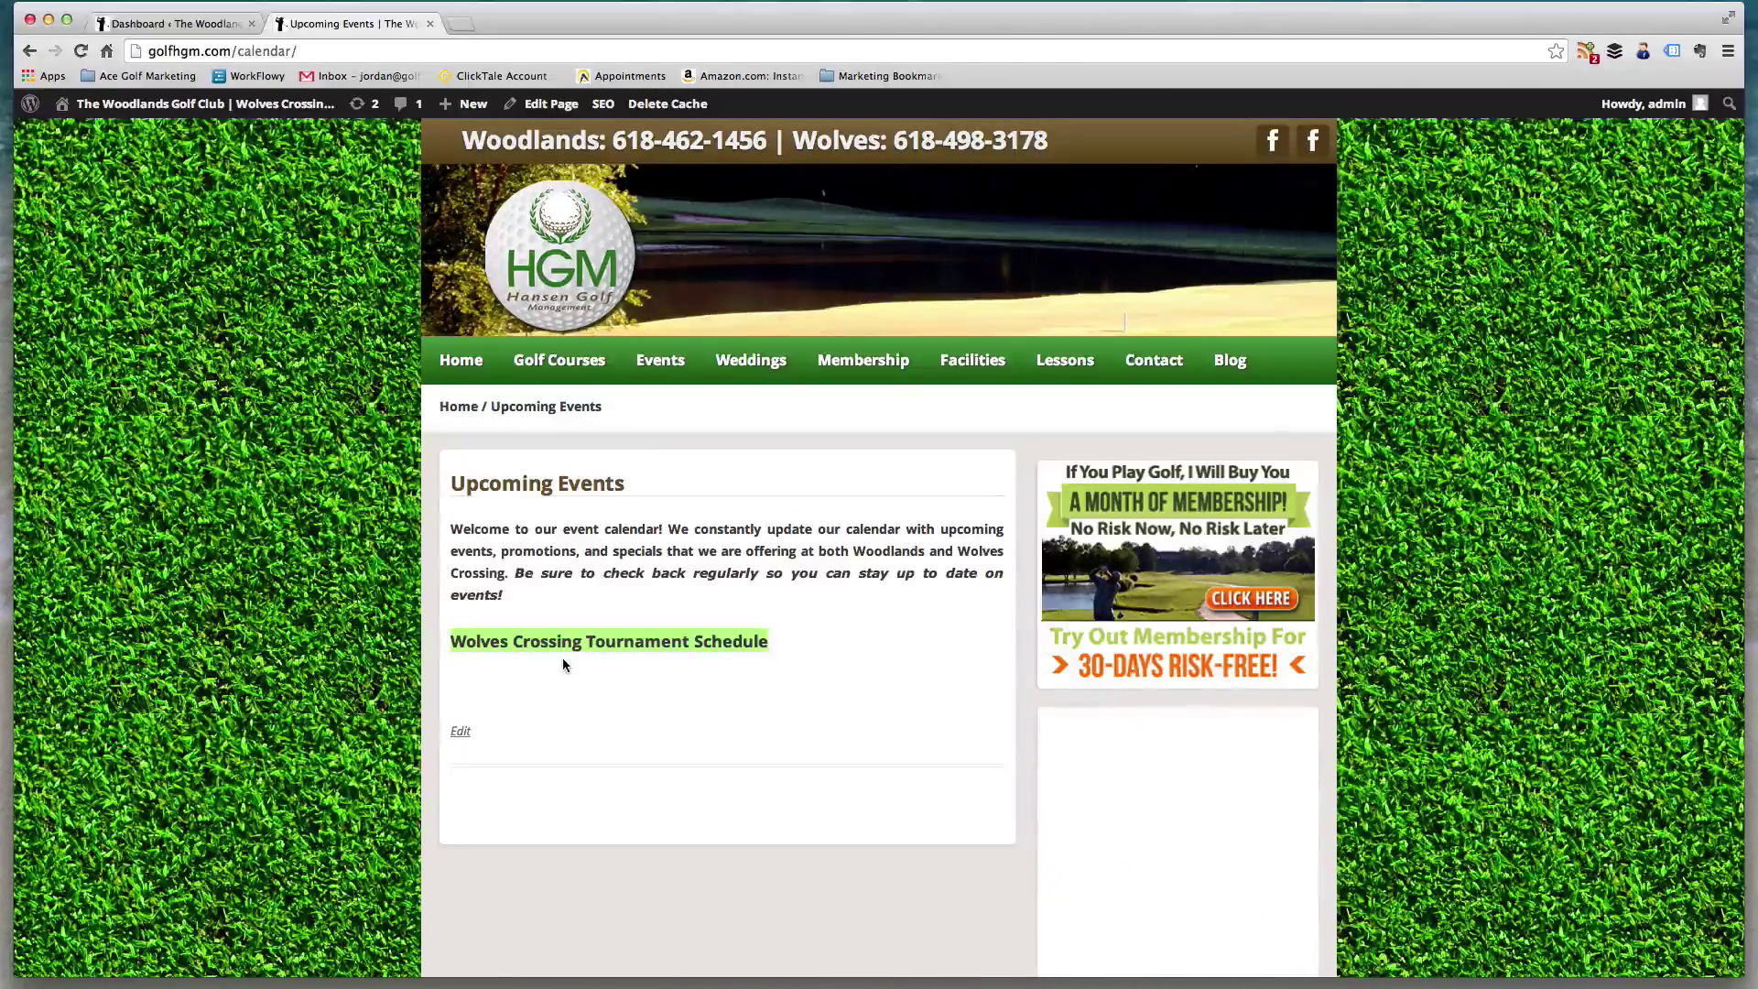
scroll(628, 556, down, 5)
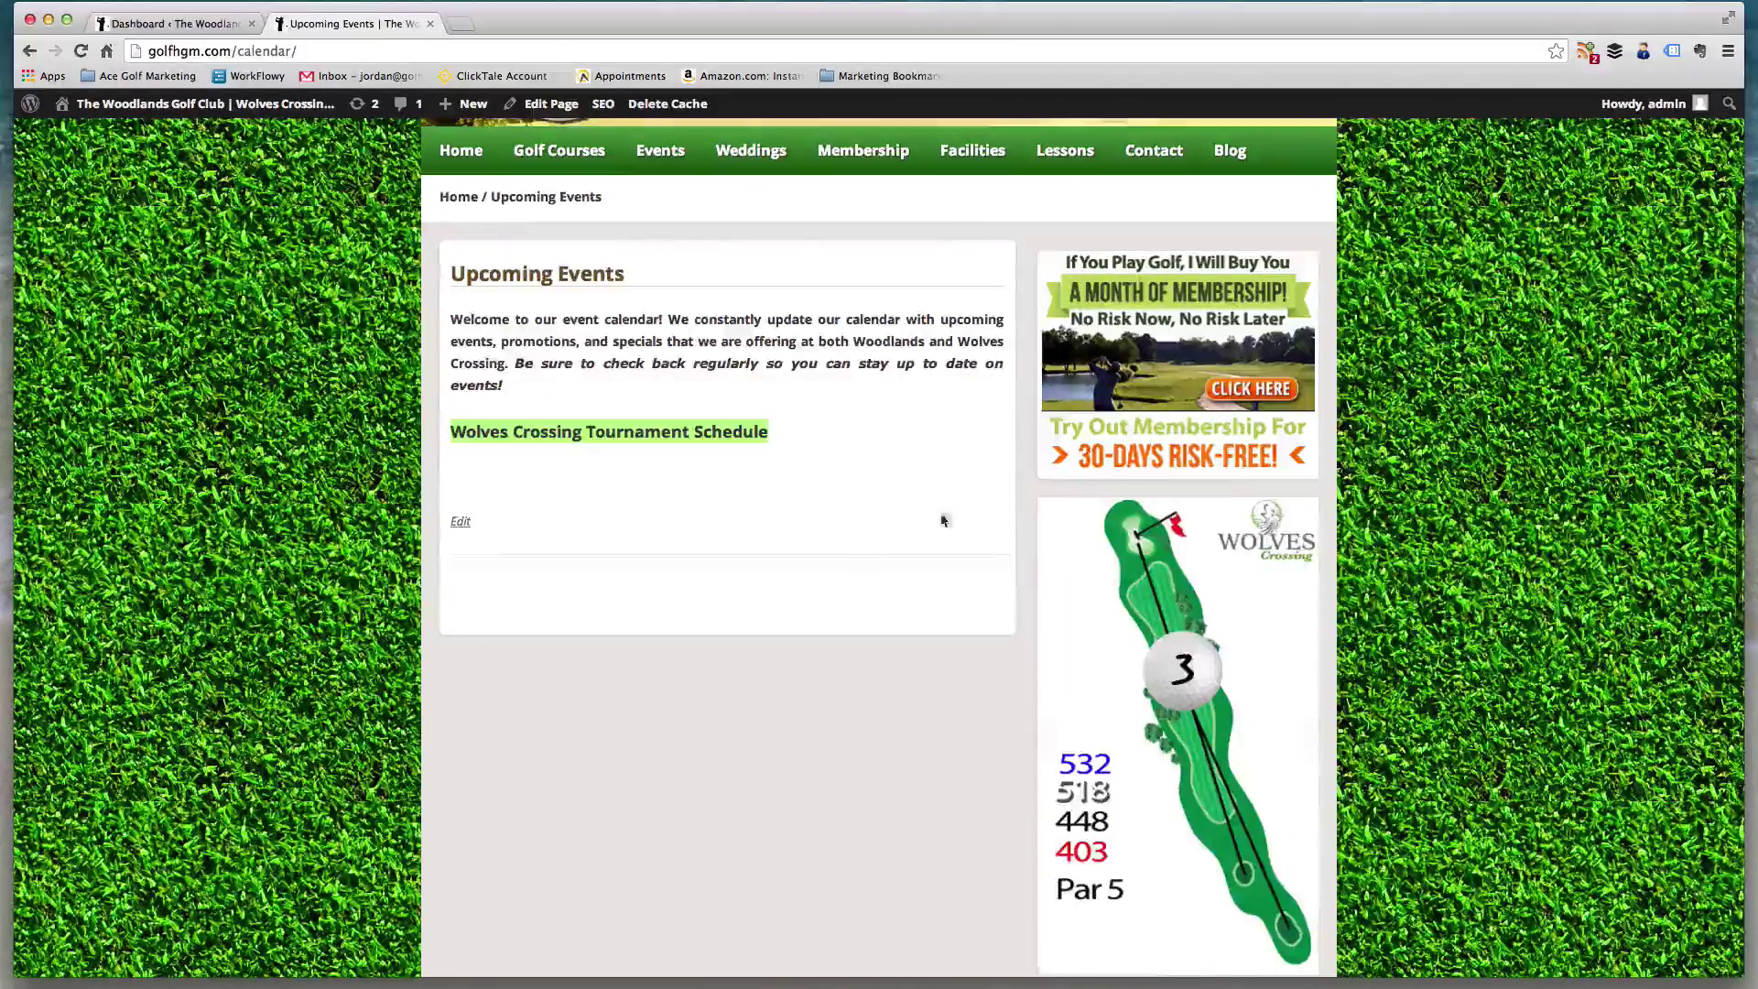
scroll(941, 513, up, 4)
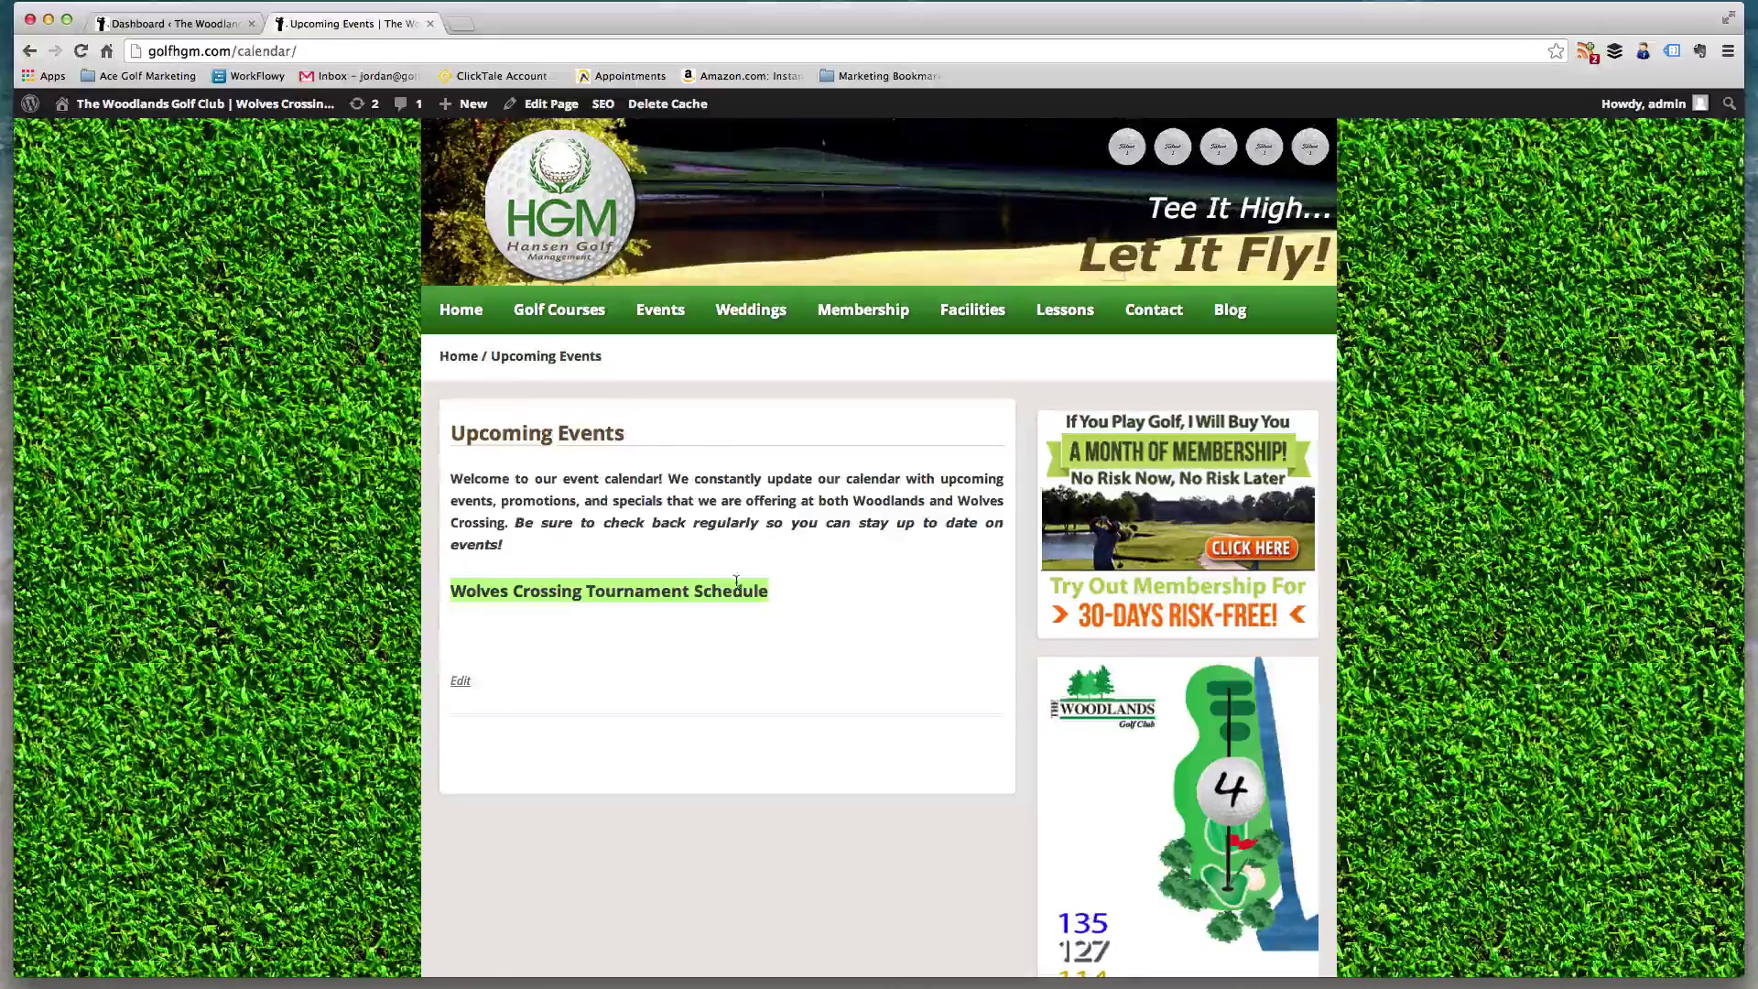
- From the live Upcoming Events tab, go to the Dashboard and open Pages > All Pages
click(174, 24)
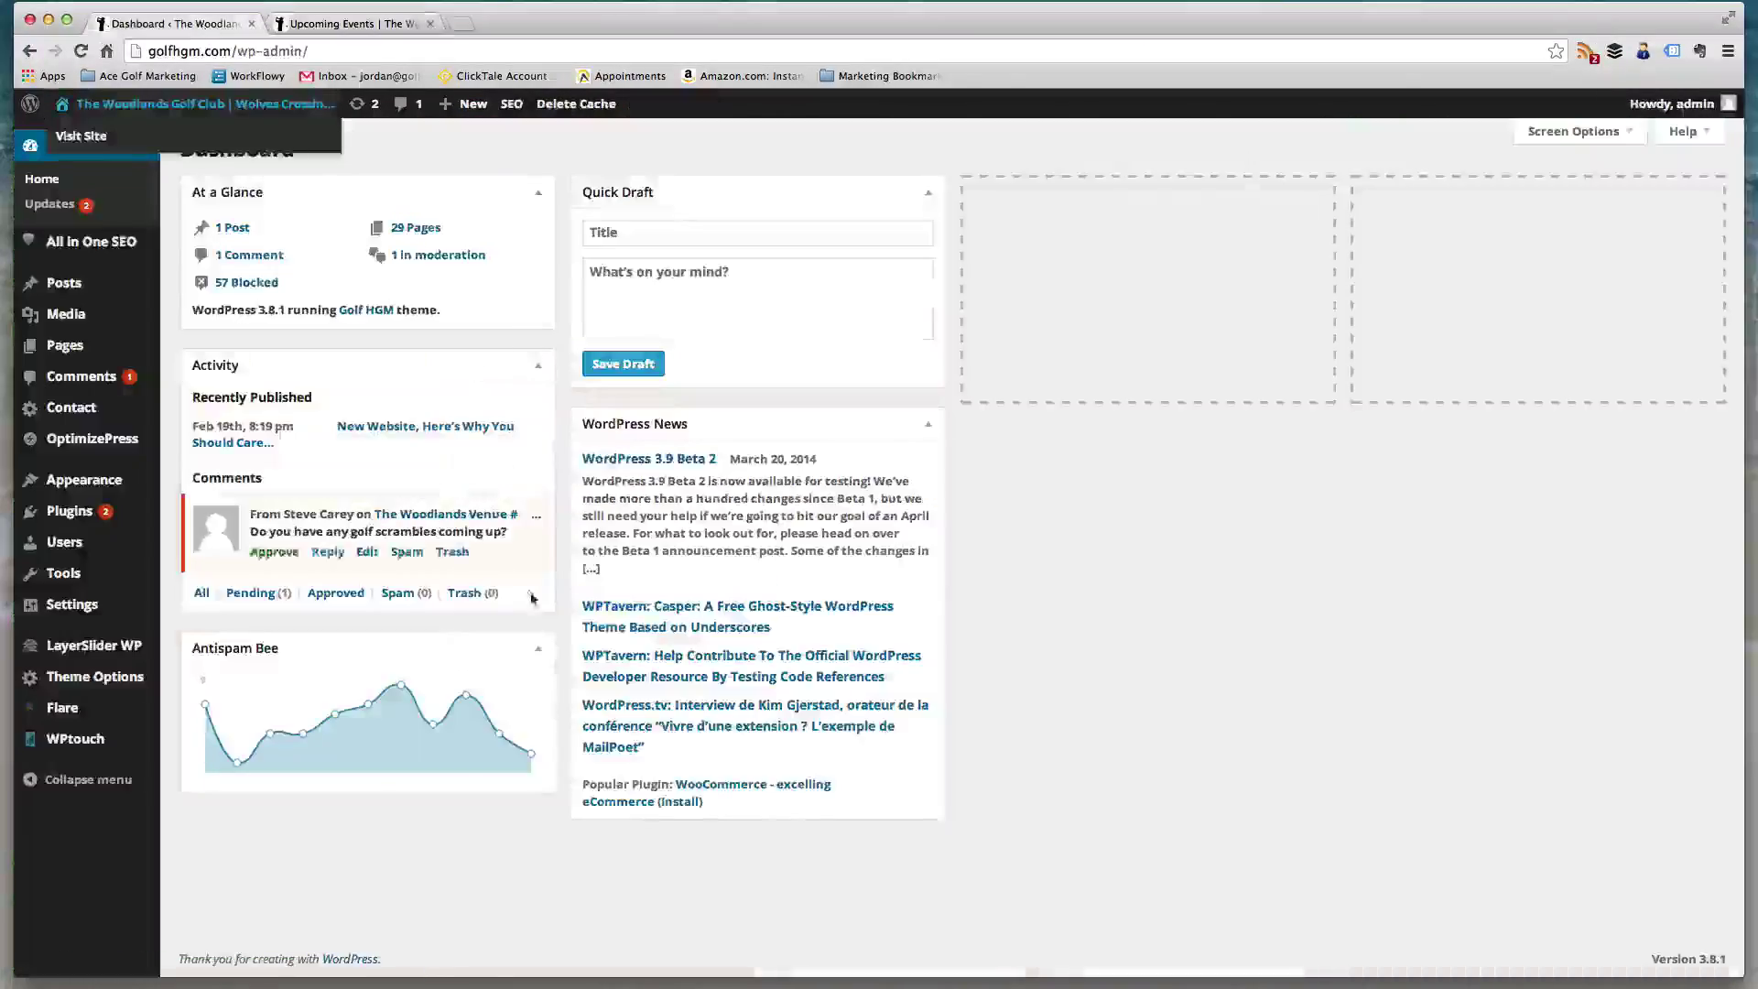
click(359, 27)
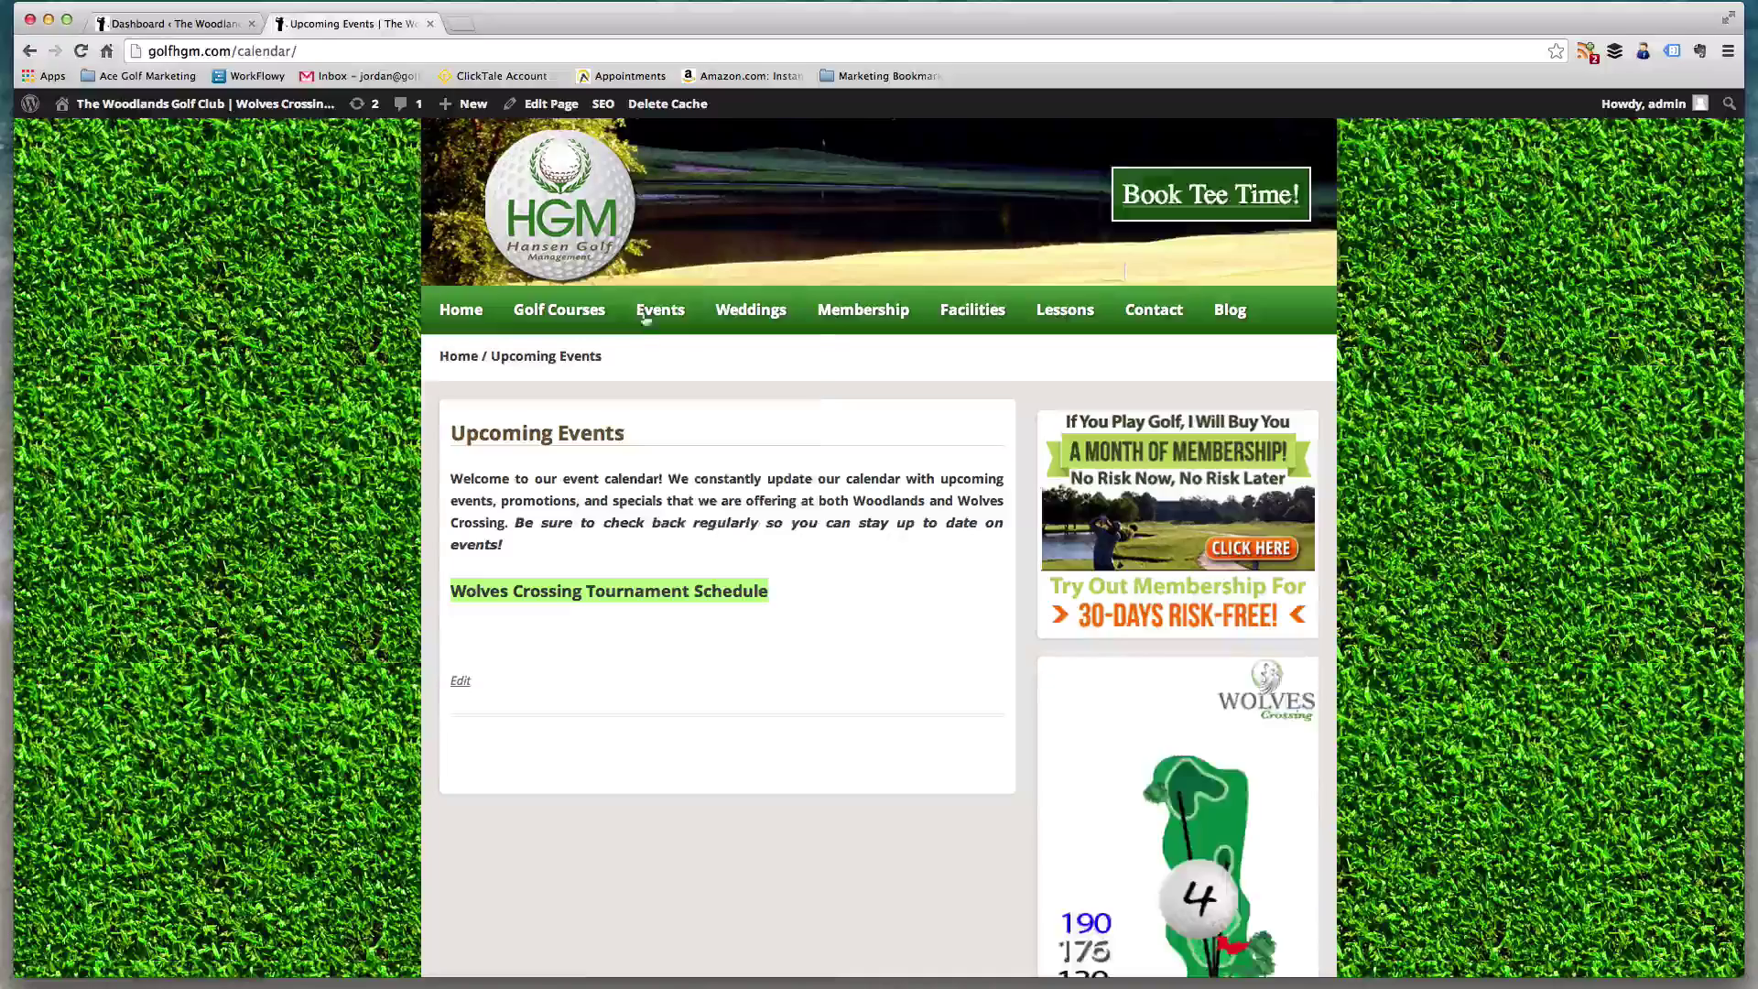
mouse_move(153, 107)
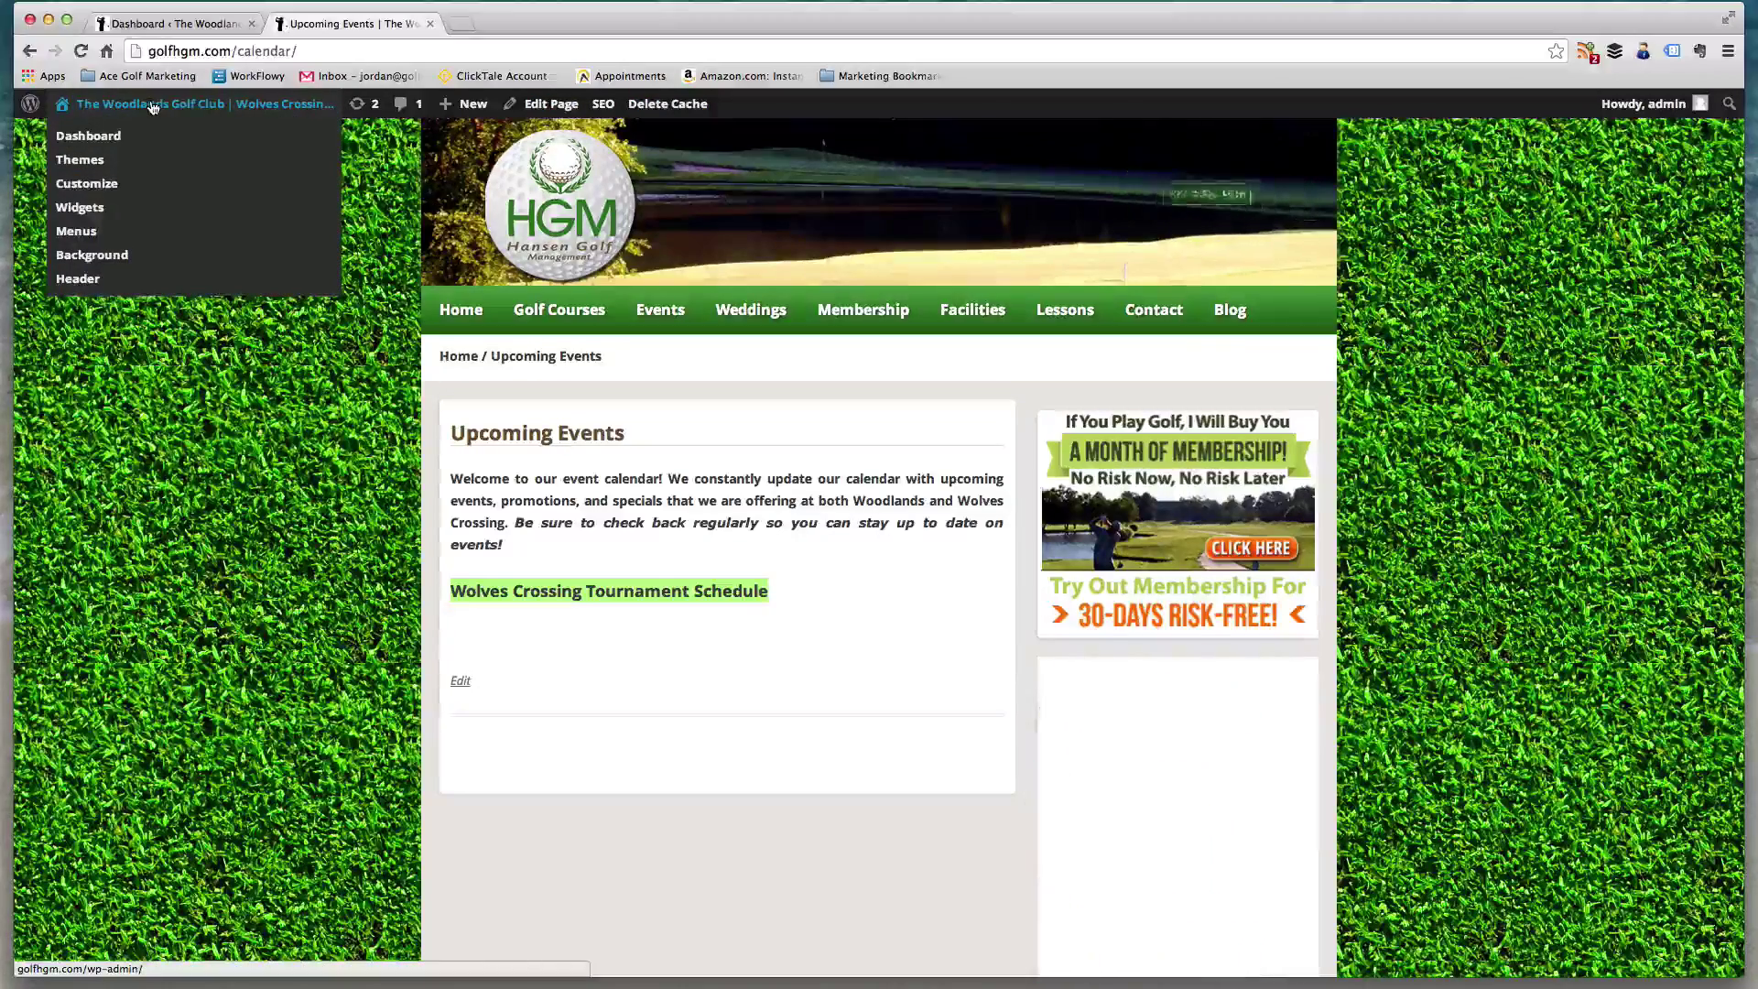
click(140, 117)
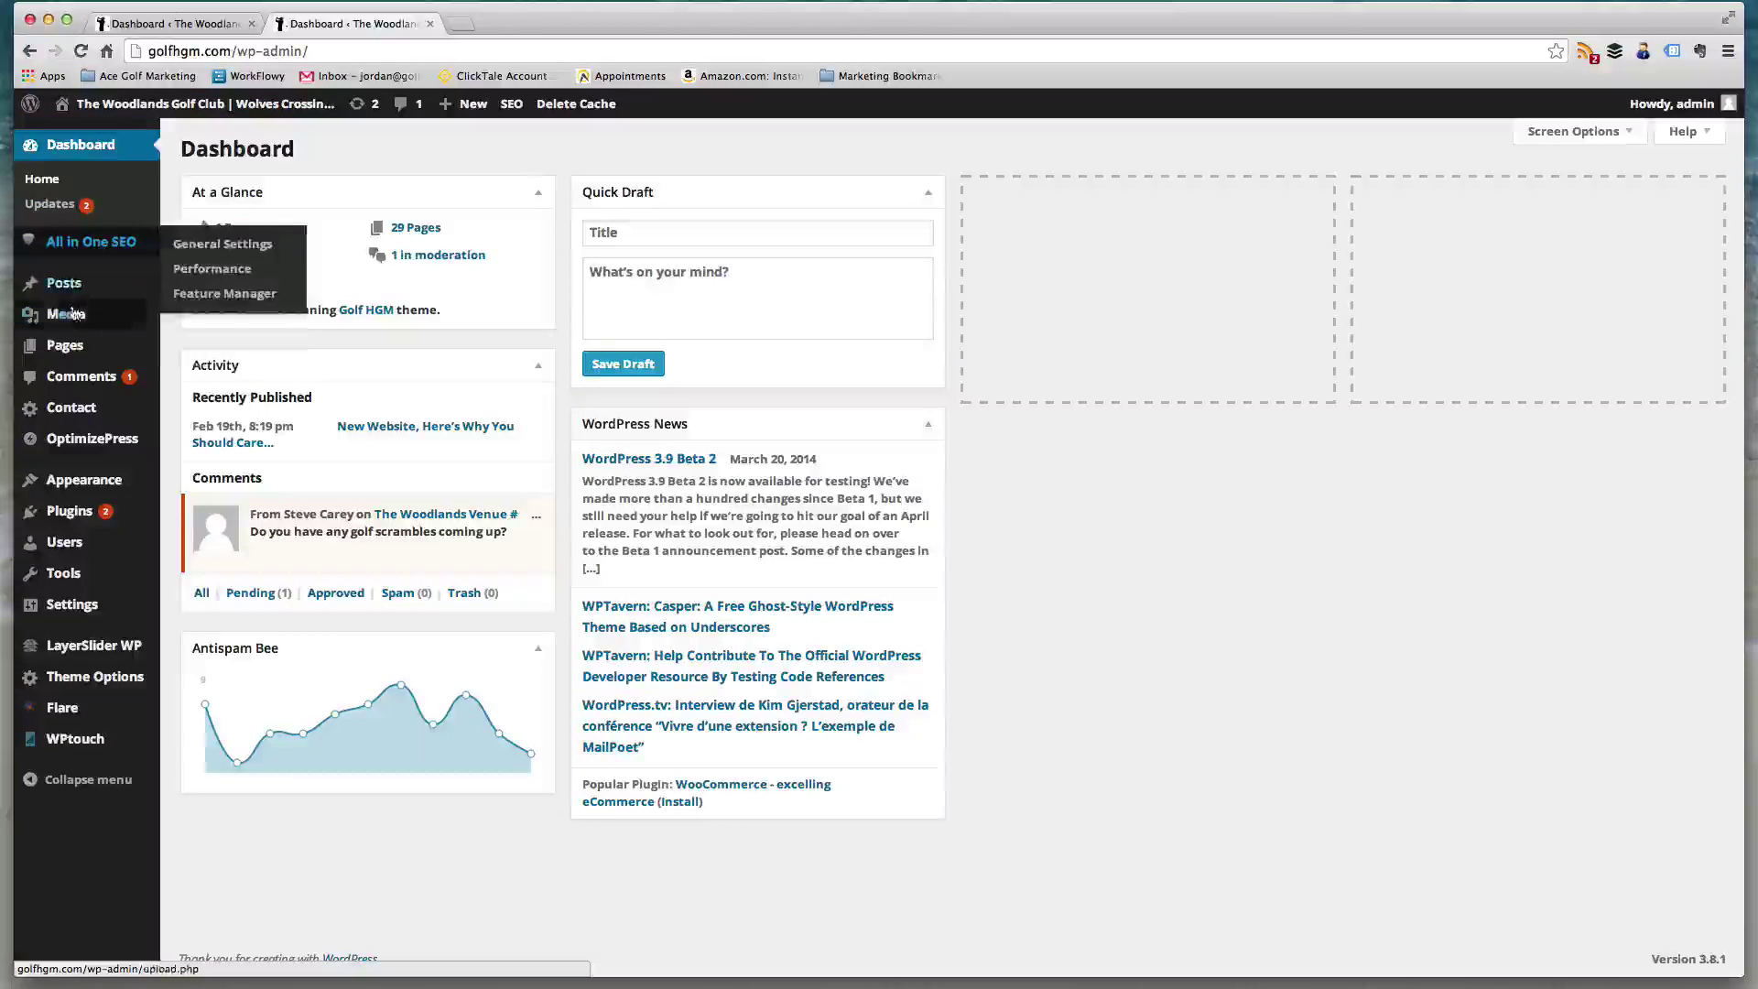
mouse_move(69, 292)
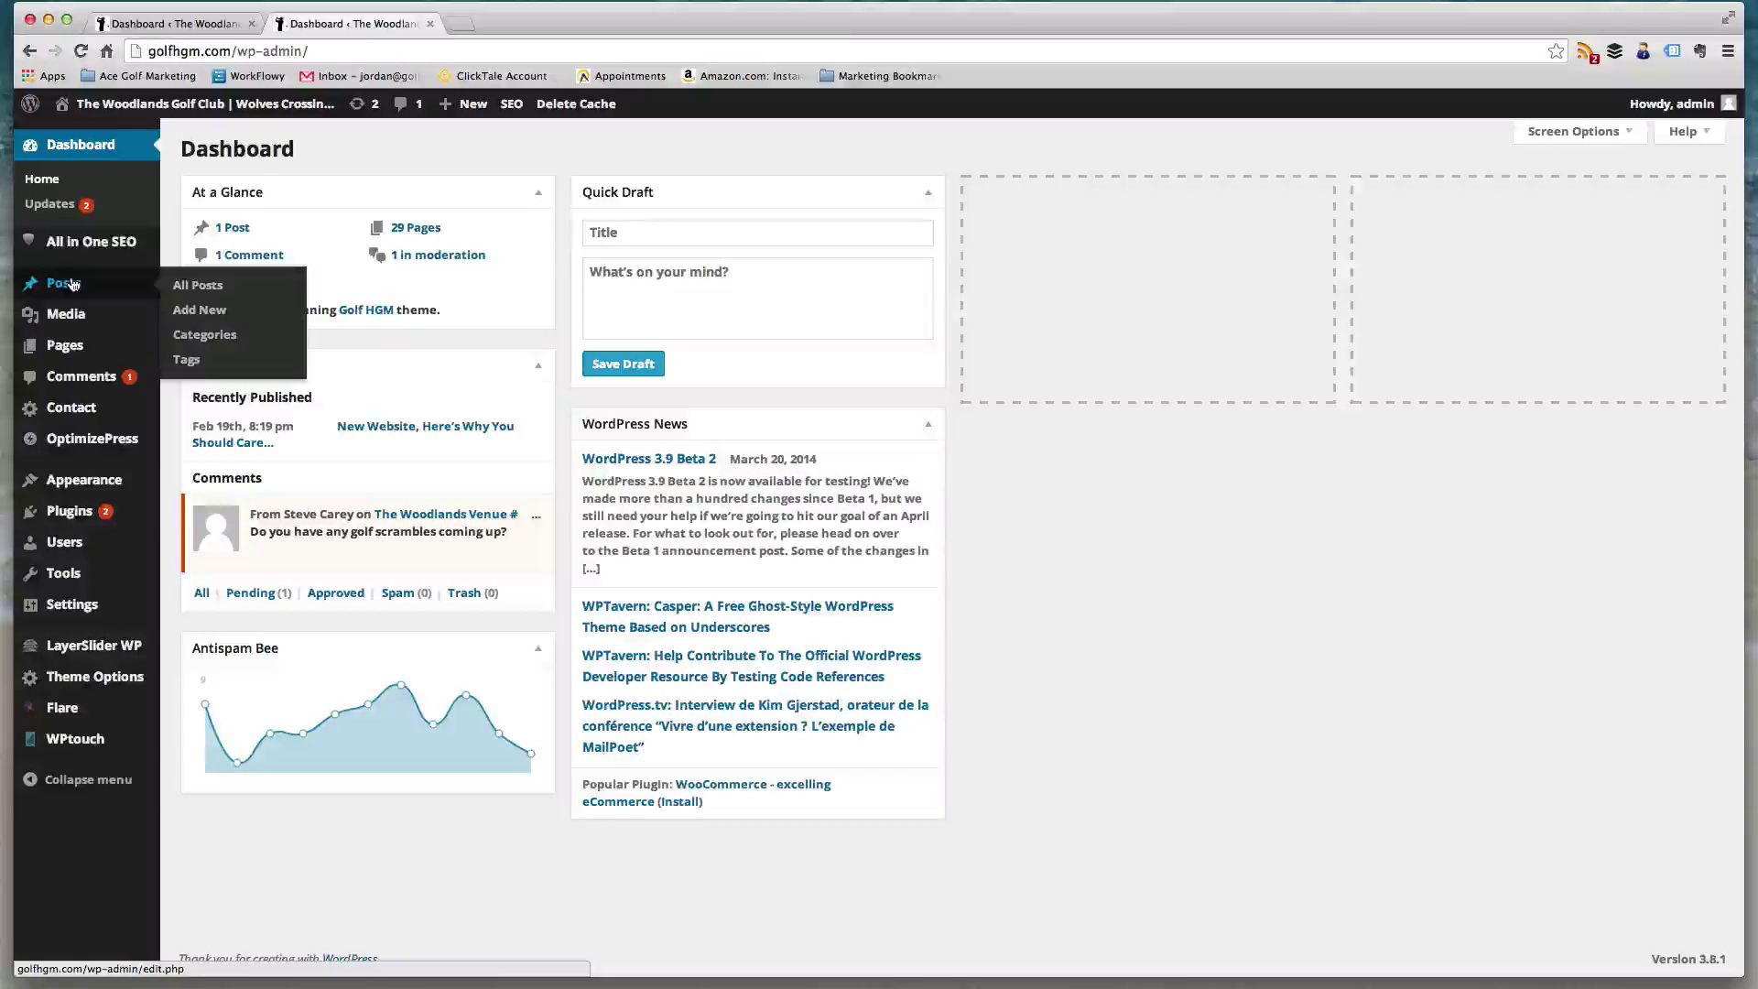
mouse_move(88, 351)
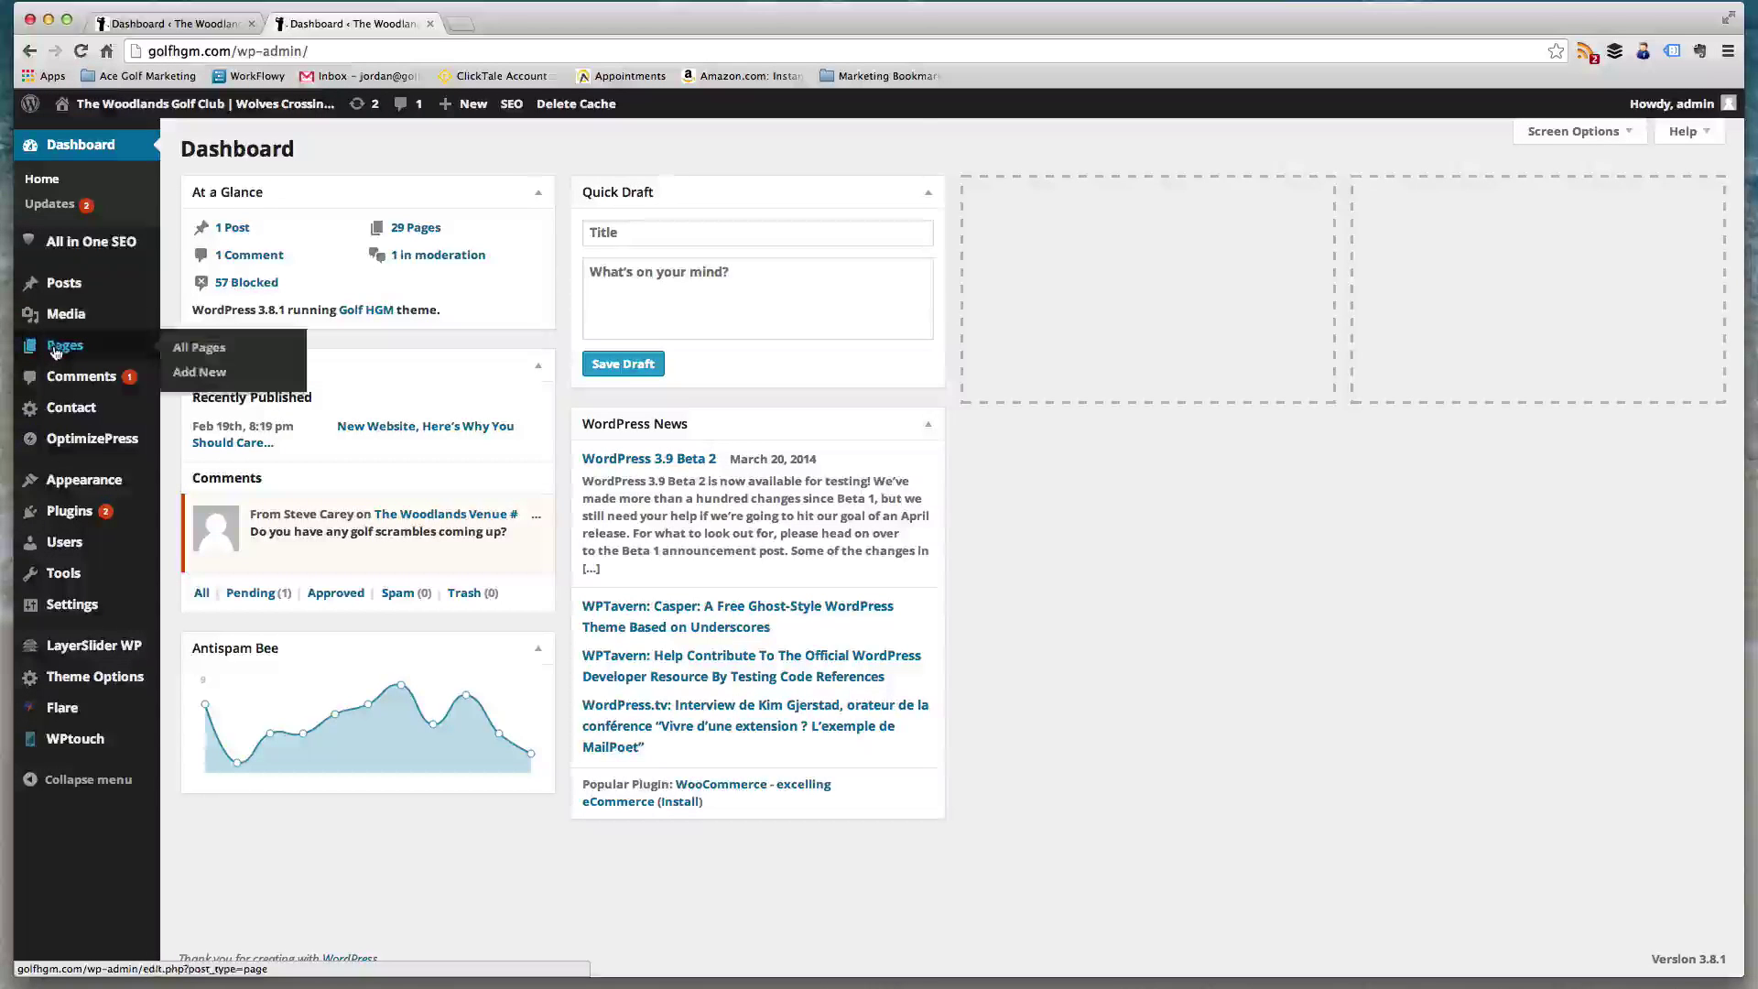
click(194, 348)
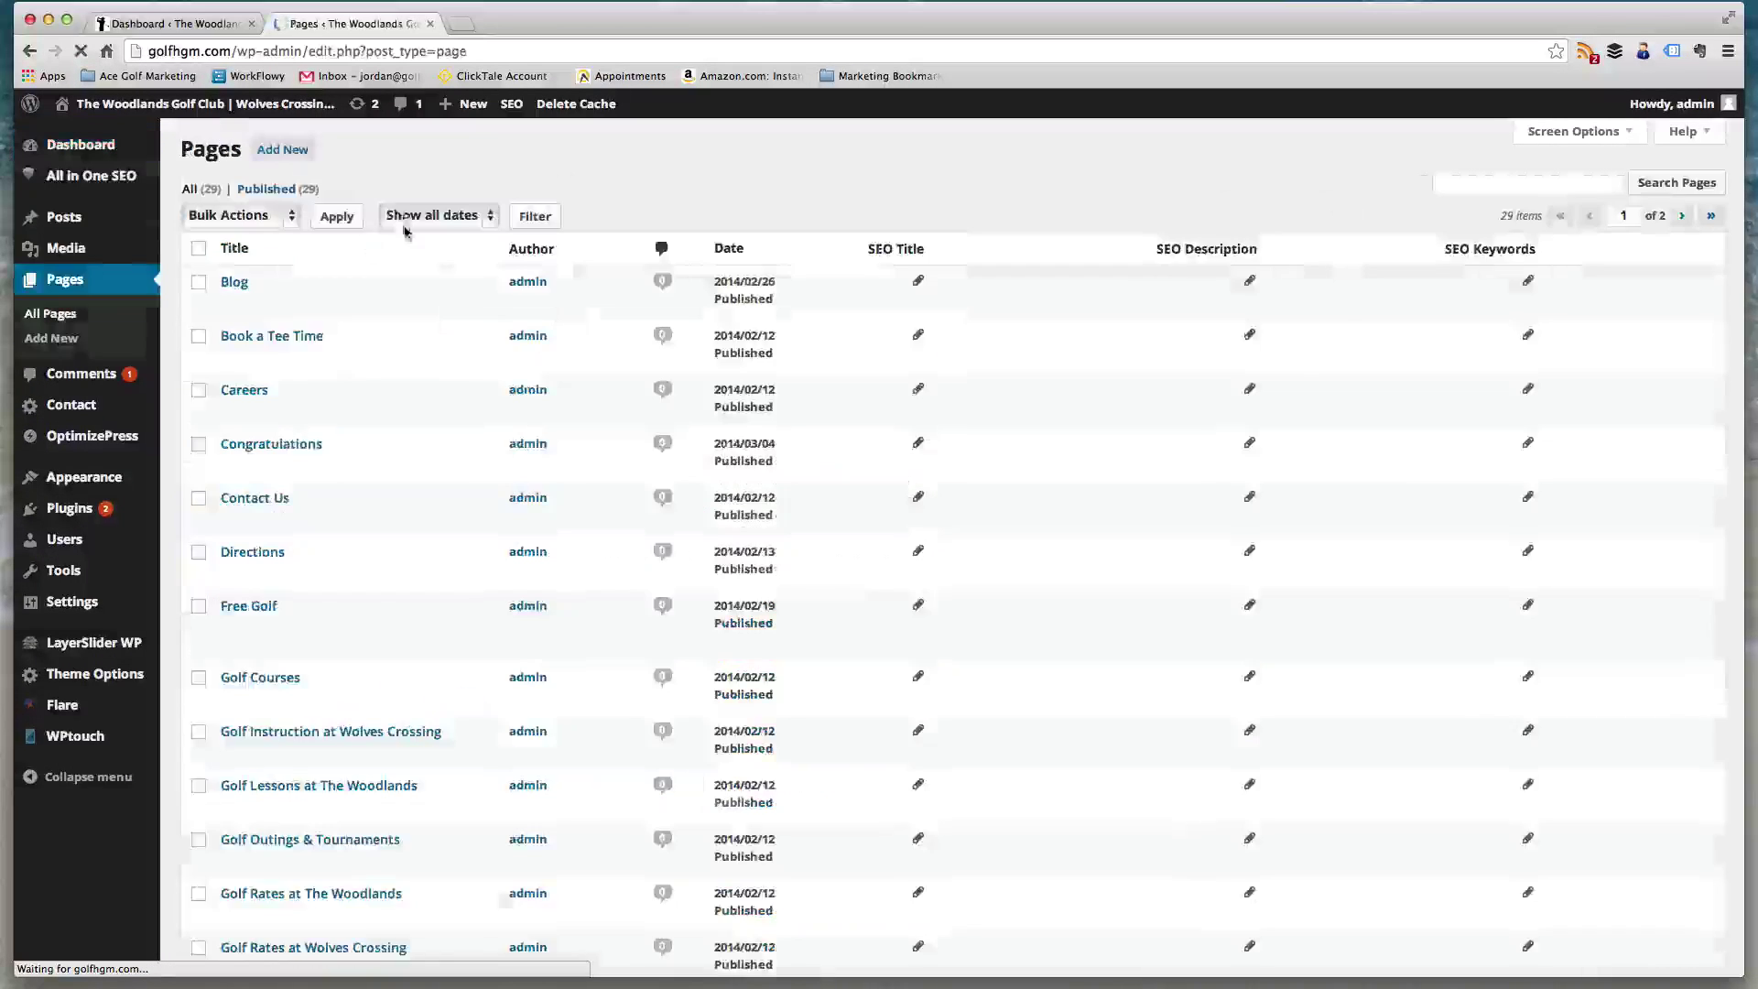
- Scroll the Pages list, then load golfhgm.com from the address bar
scroll(433, 307, down, 6)
scroll(423, 532, up, 6)
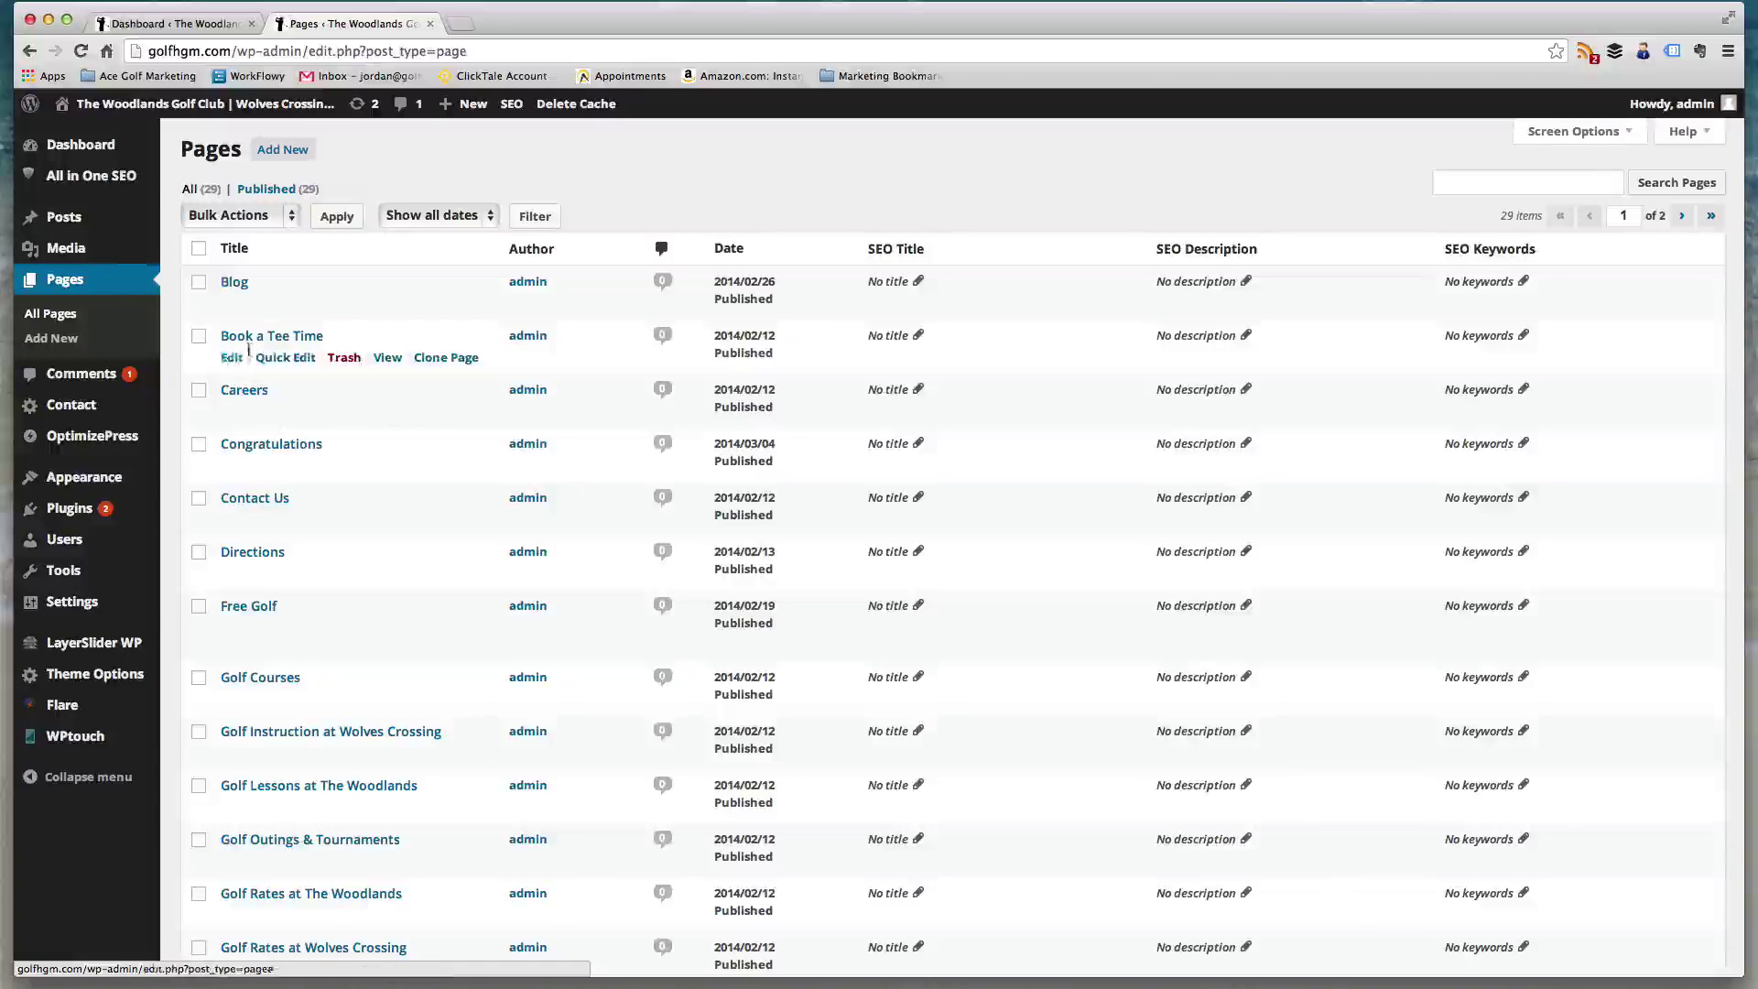
click(243, 50)
text(golfhgm.com/)
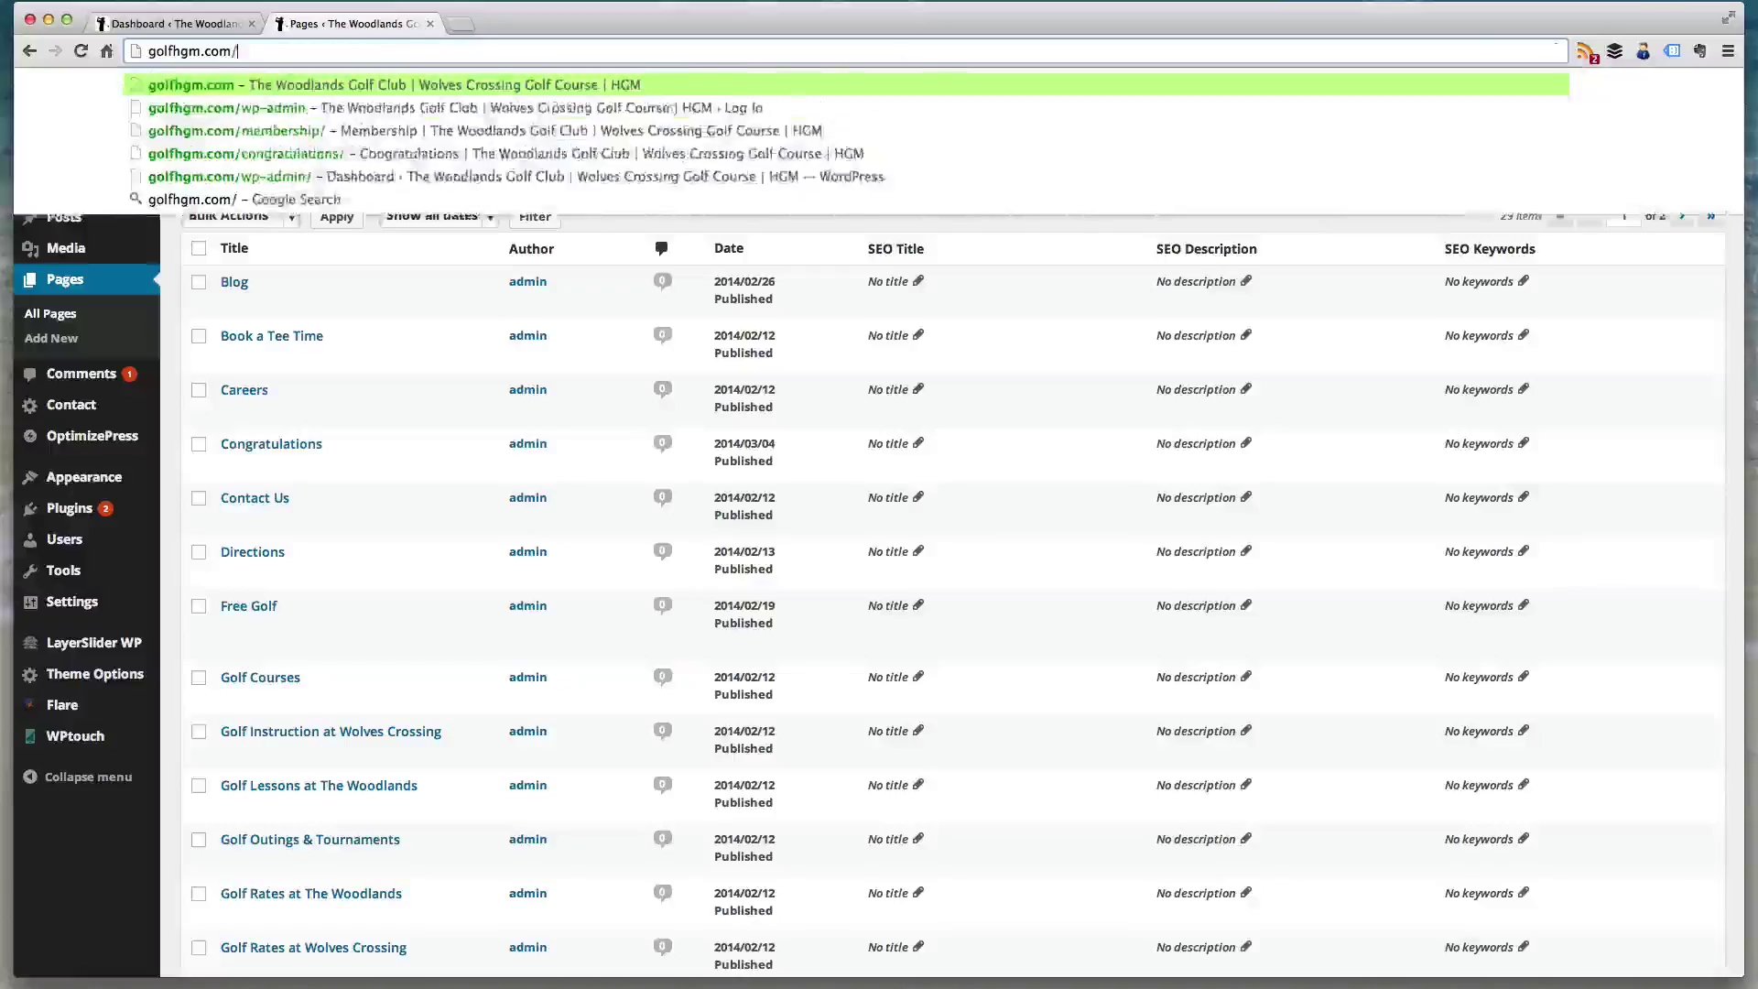
key(Return)
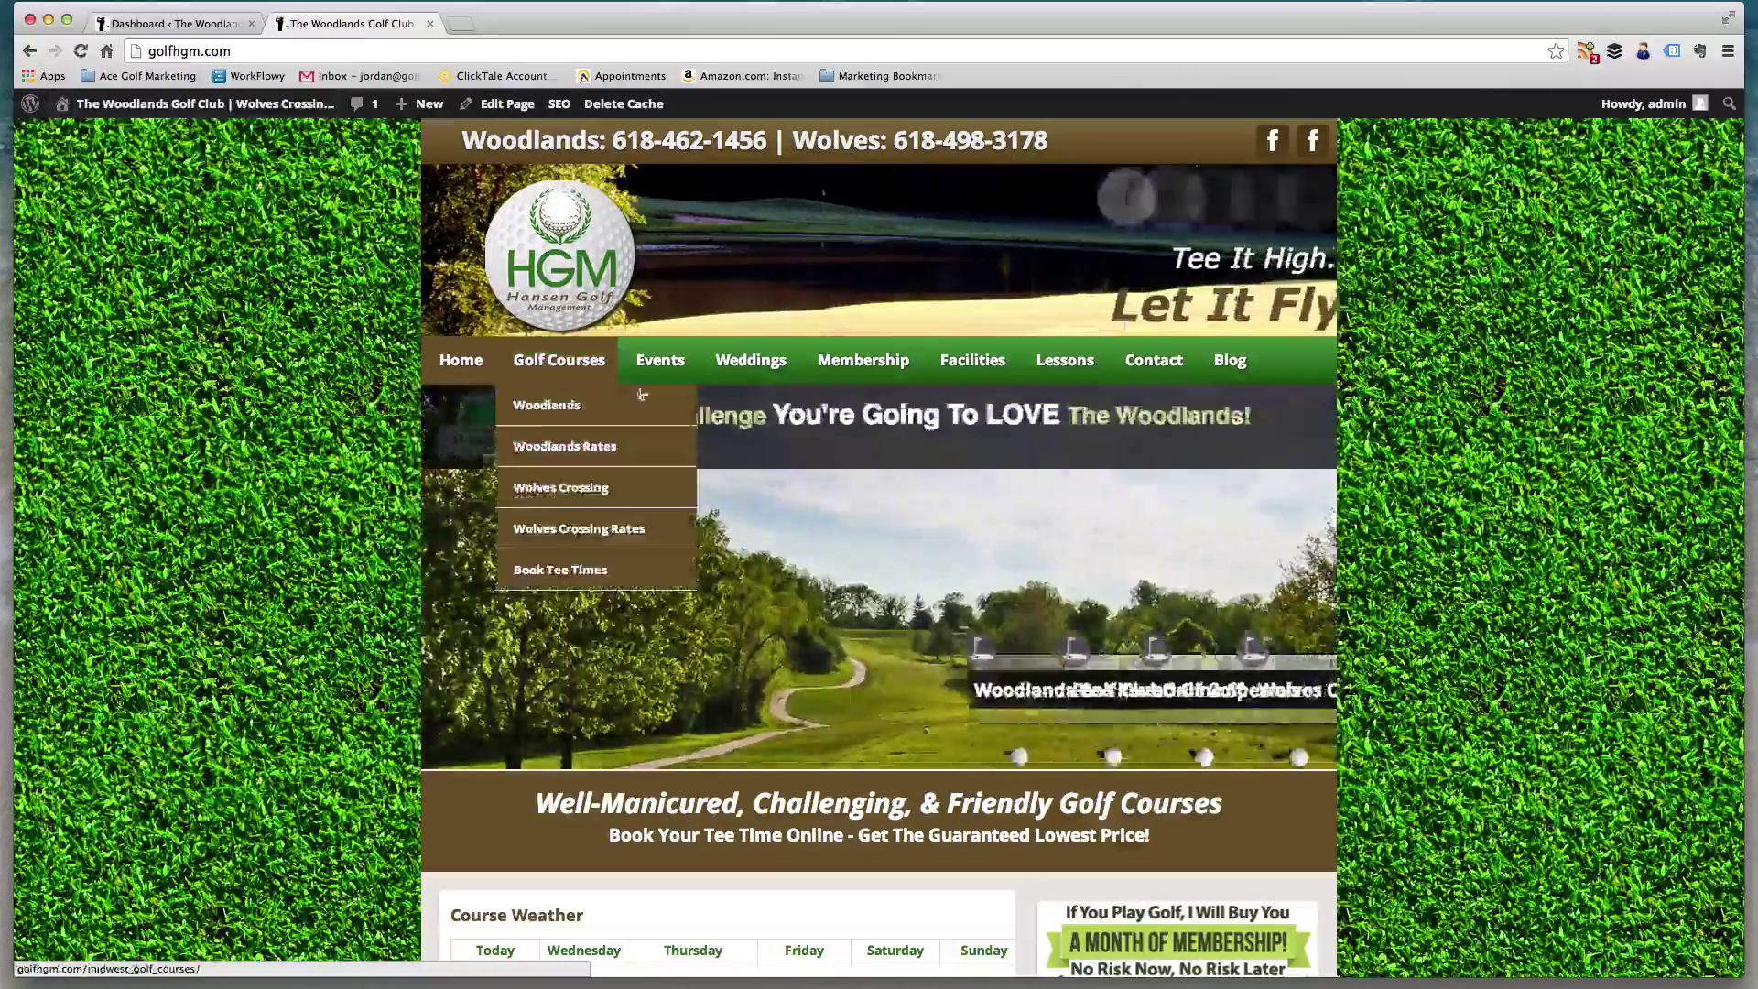
- Open the live site's Blog page, then the Weddings page, and scroll through it
click(1211, 366)
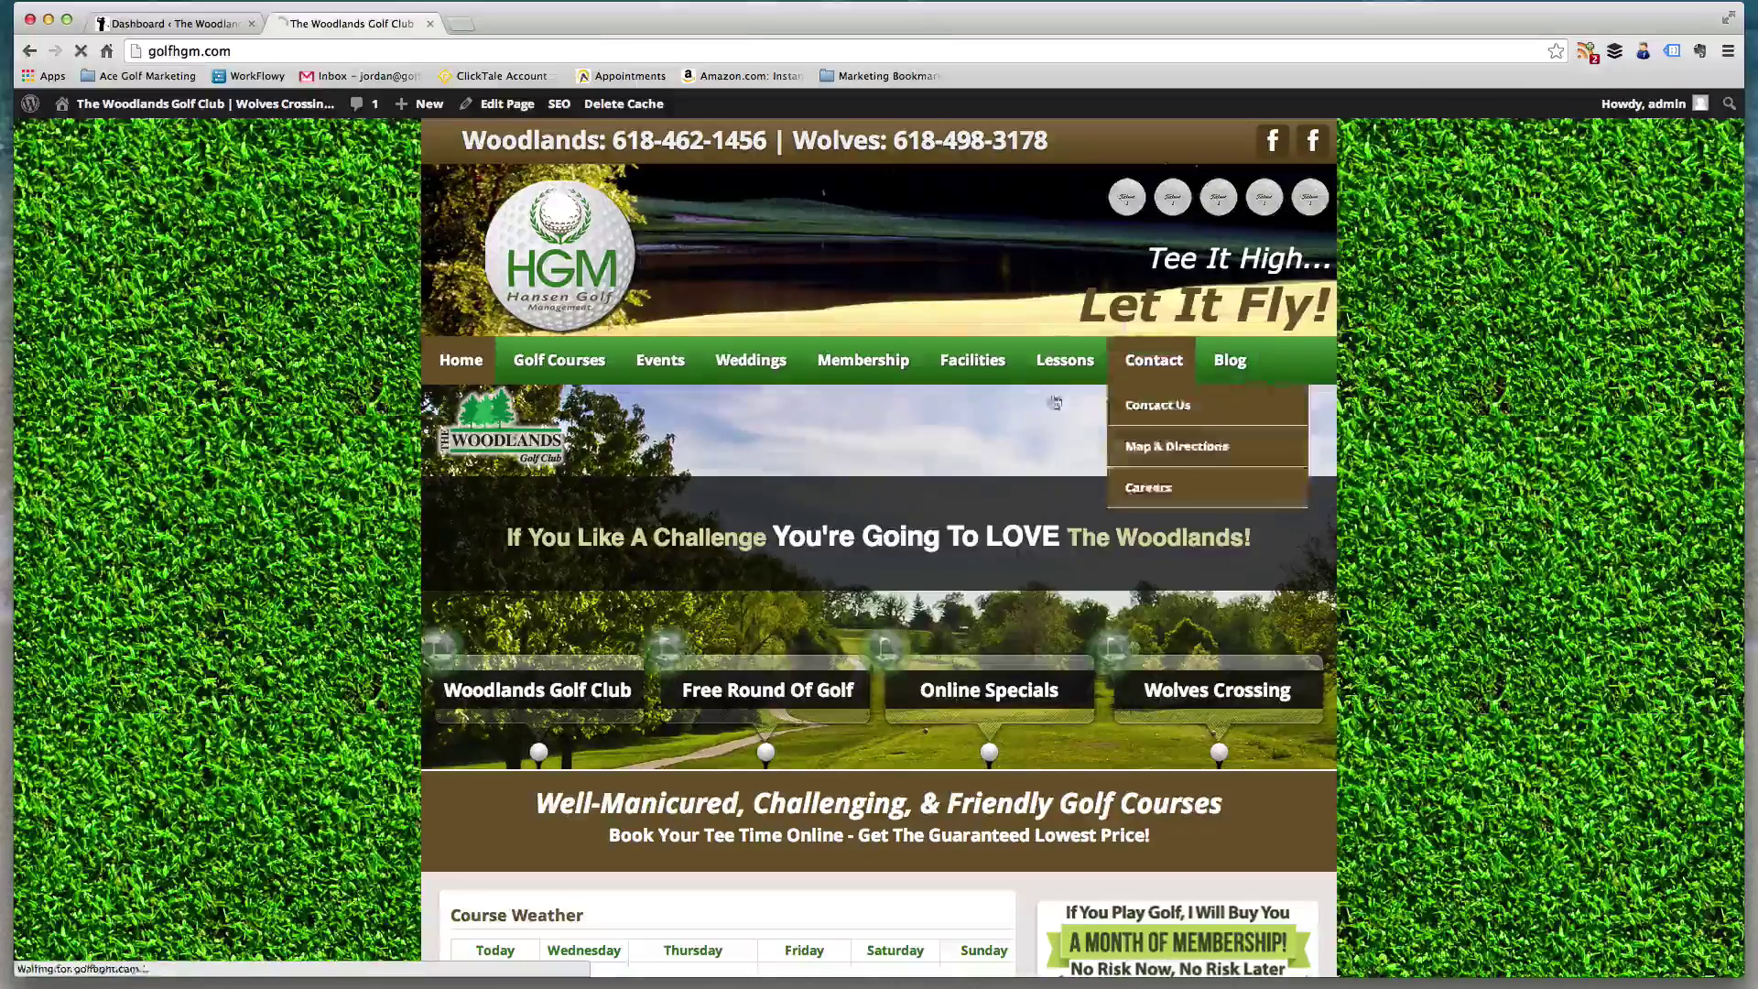
scroll(492, 463, down, 2)
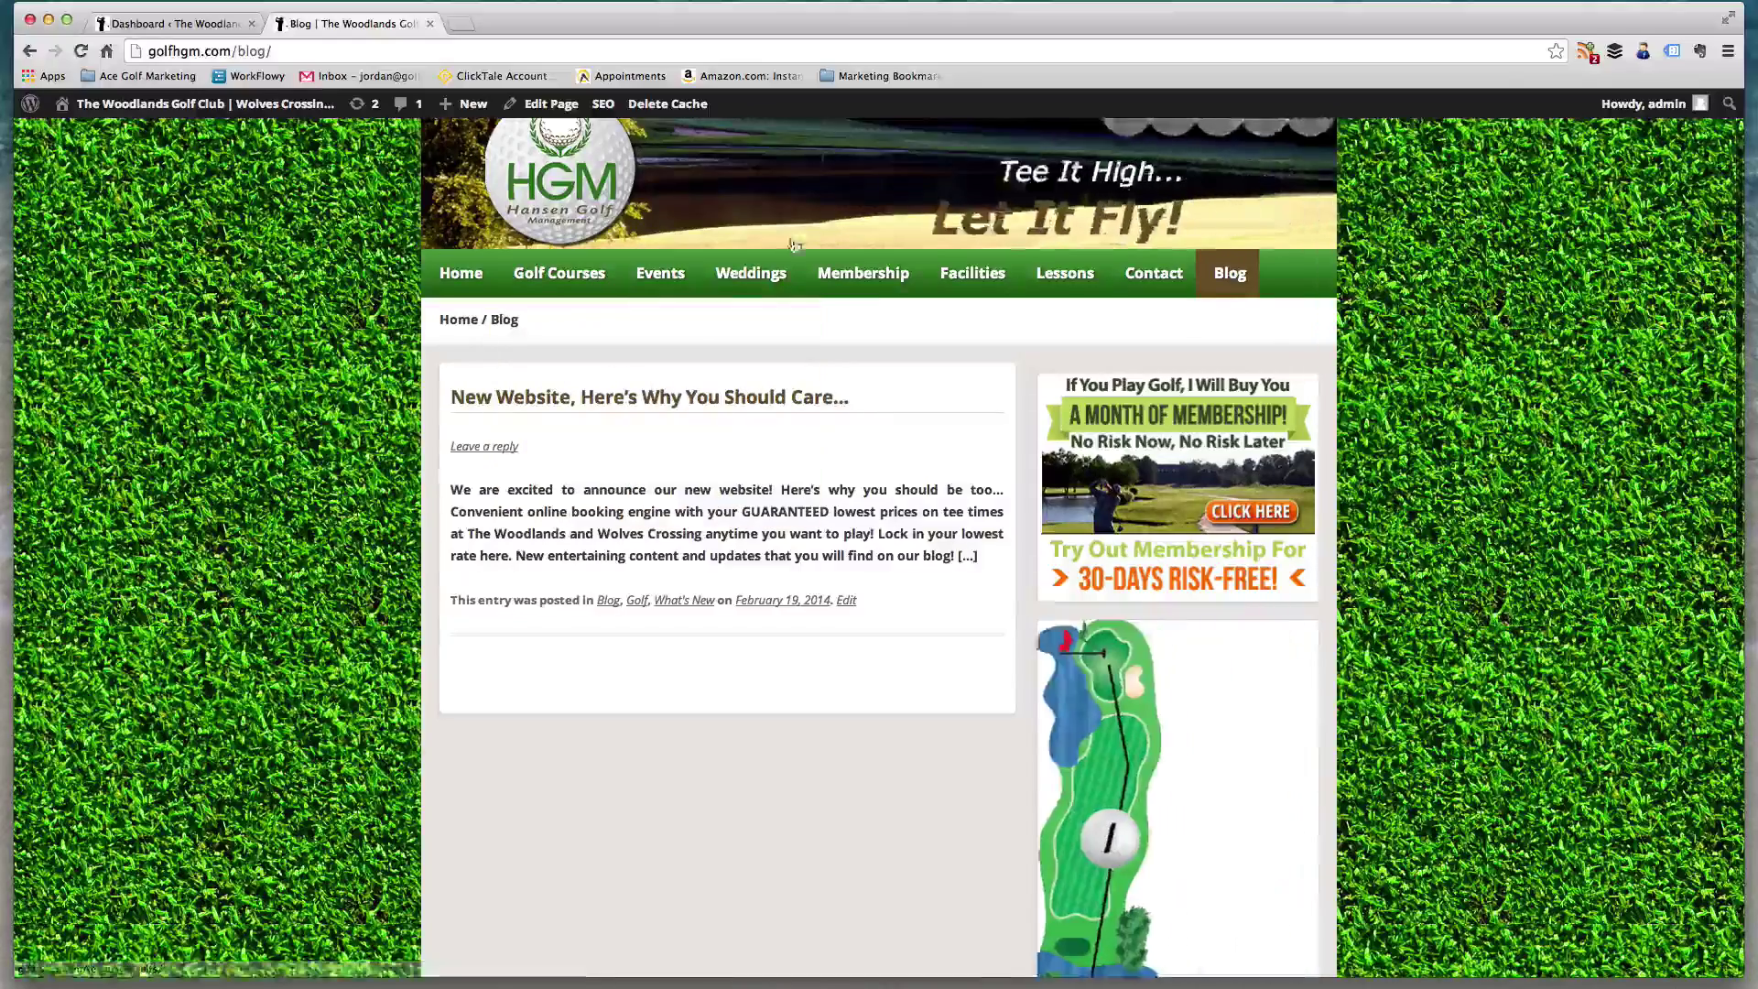
click(784, 287)
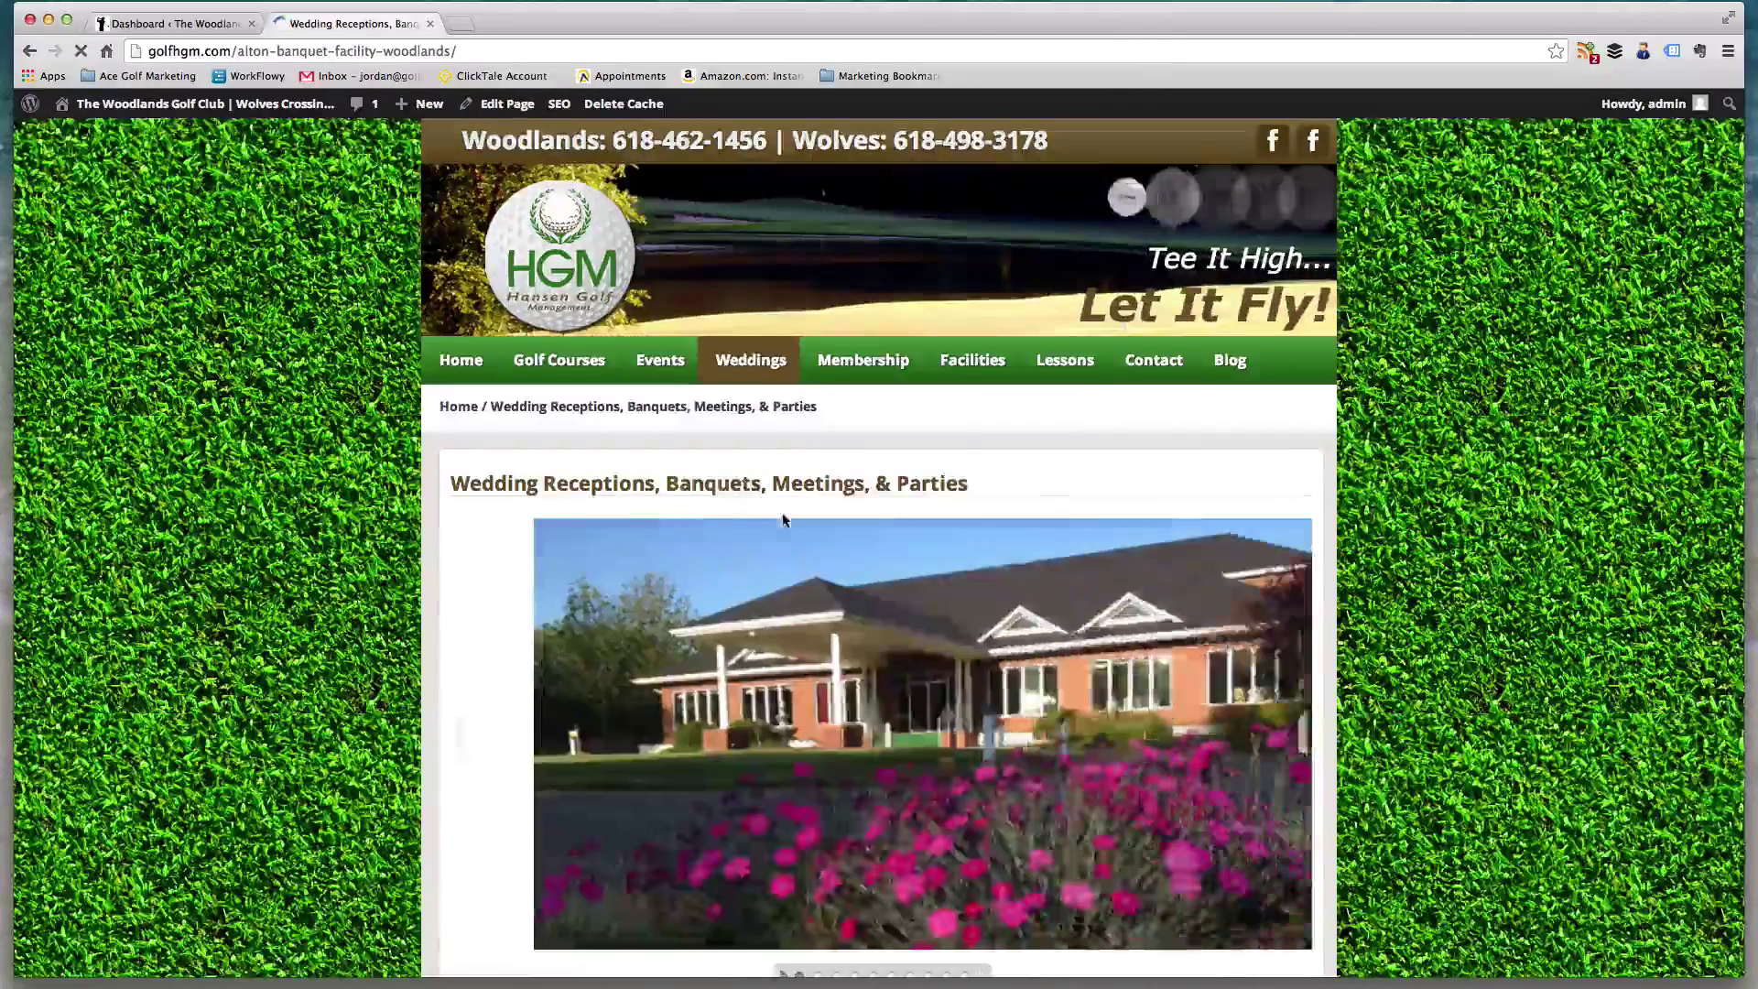
scroll(785, 521, down, 4)
scroll(785, 517, down, 7)
scroll(786, 513, up, 10)
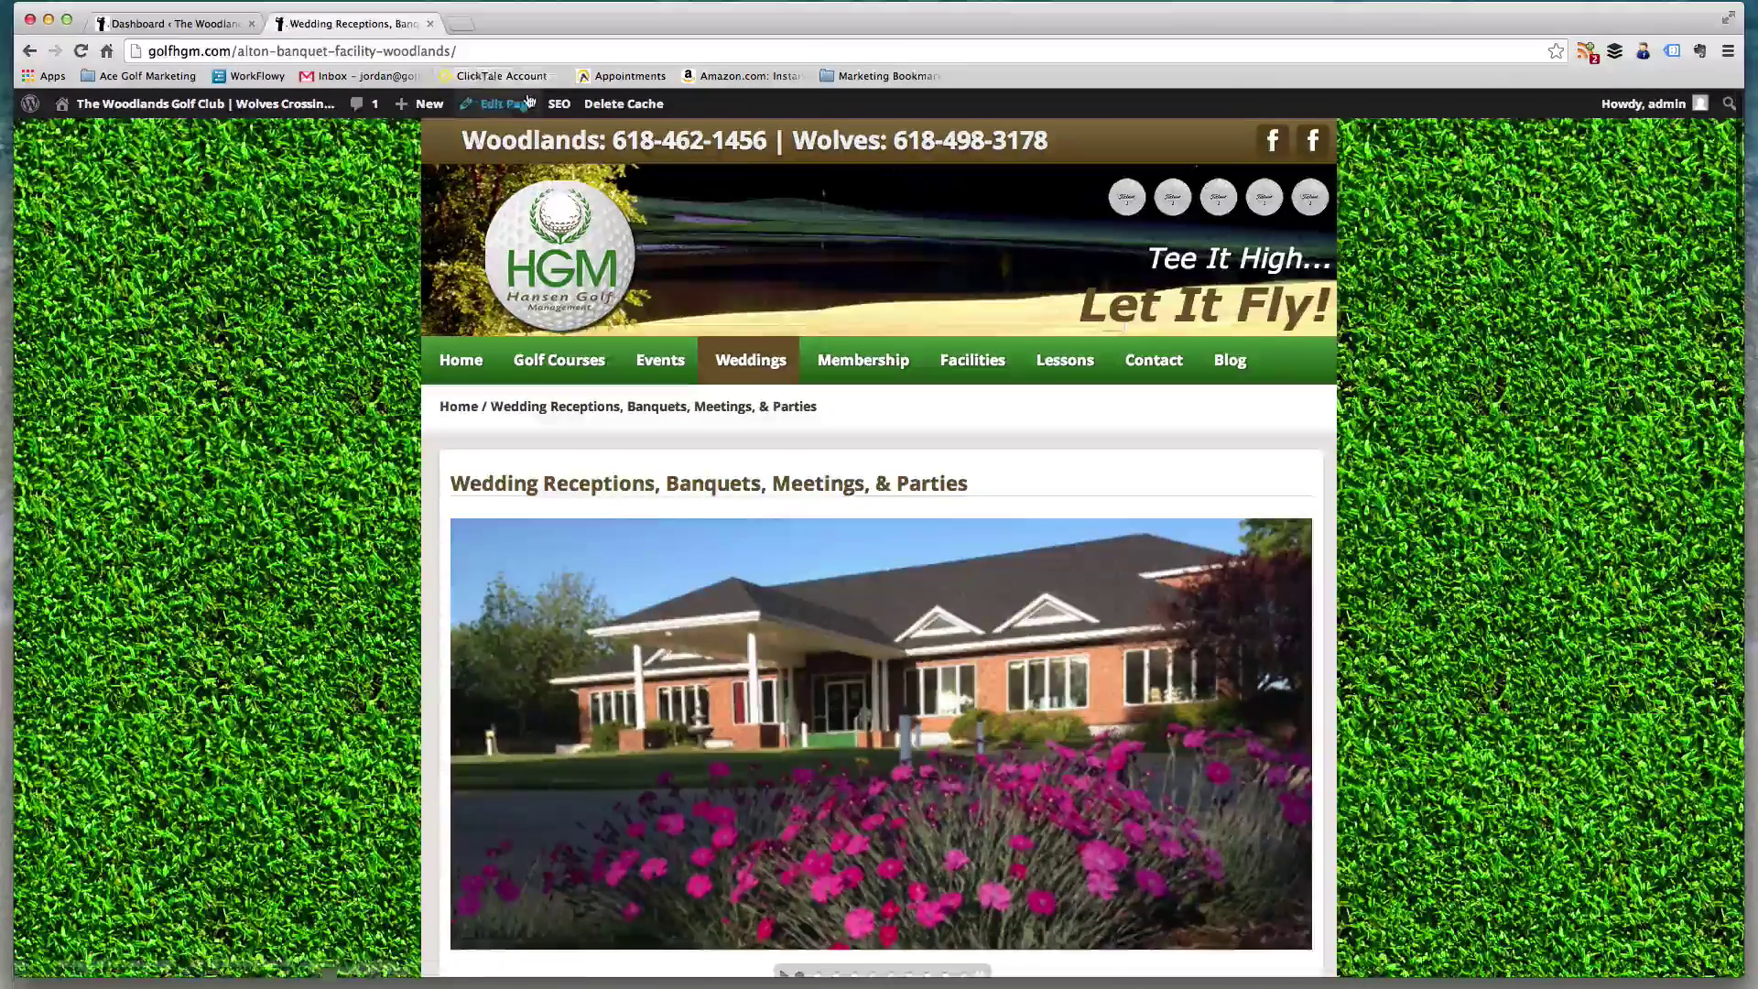
click(524, 102)
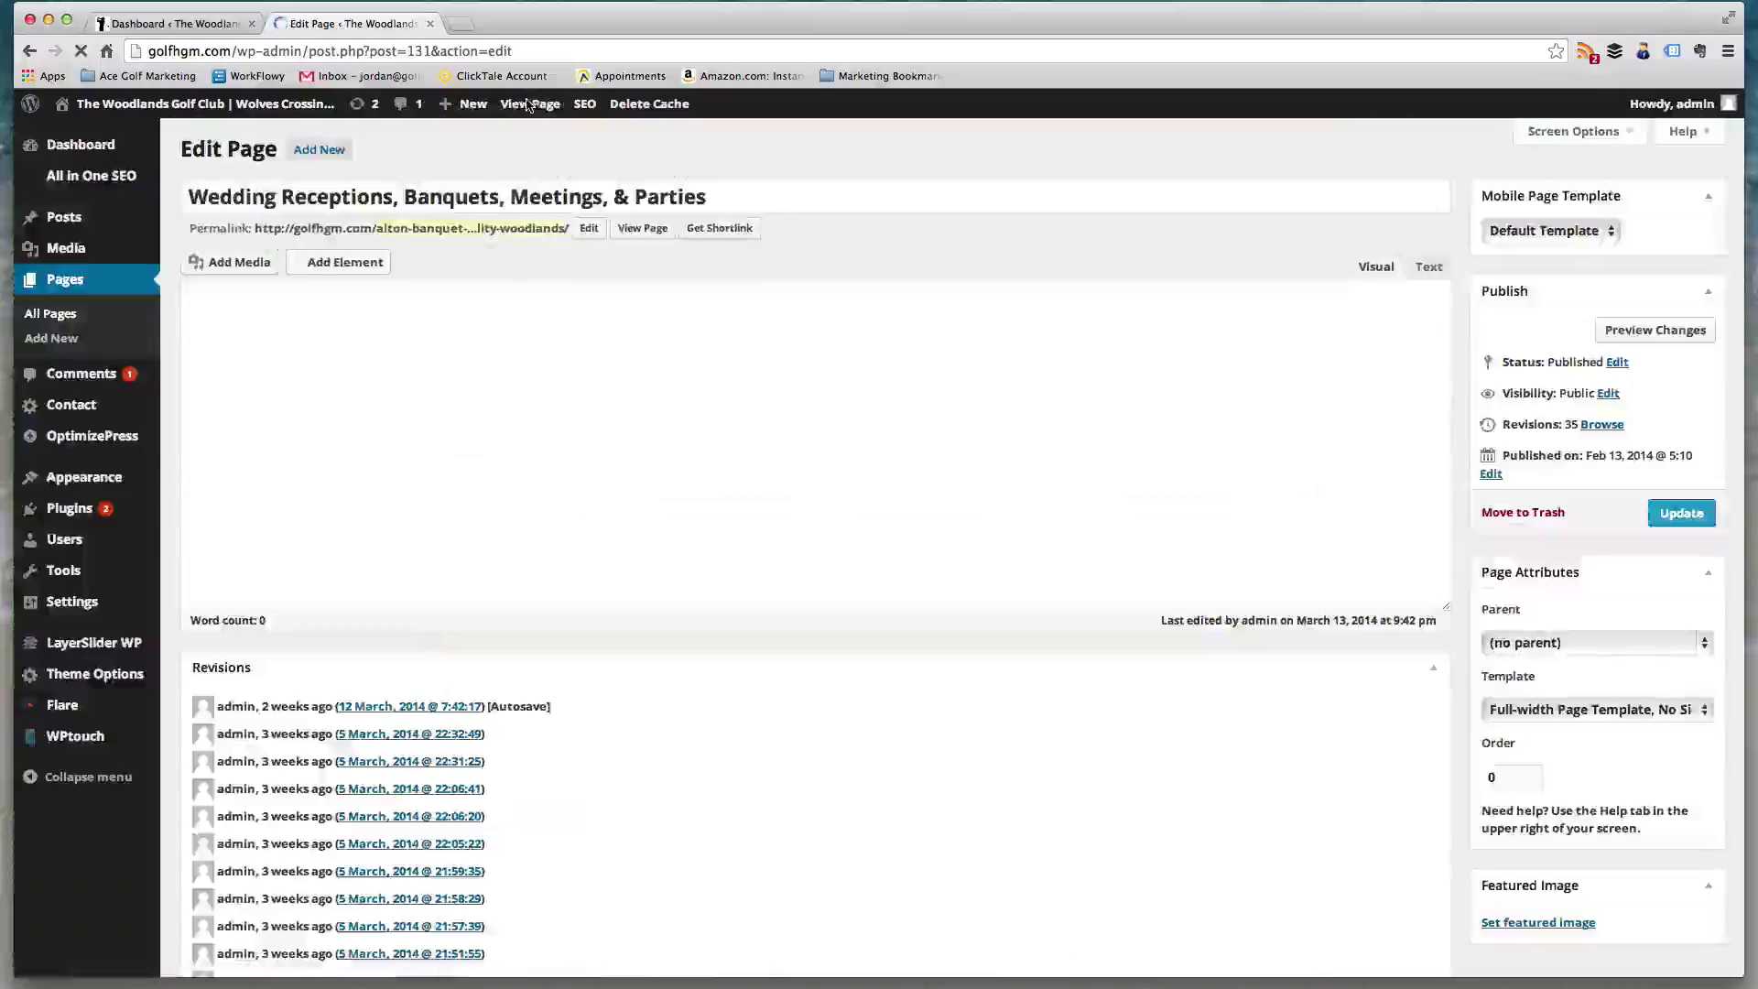
scroll(485, 439, down, 15)
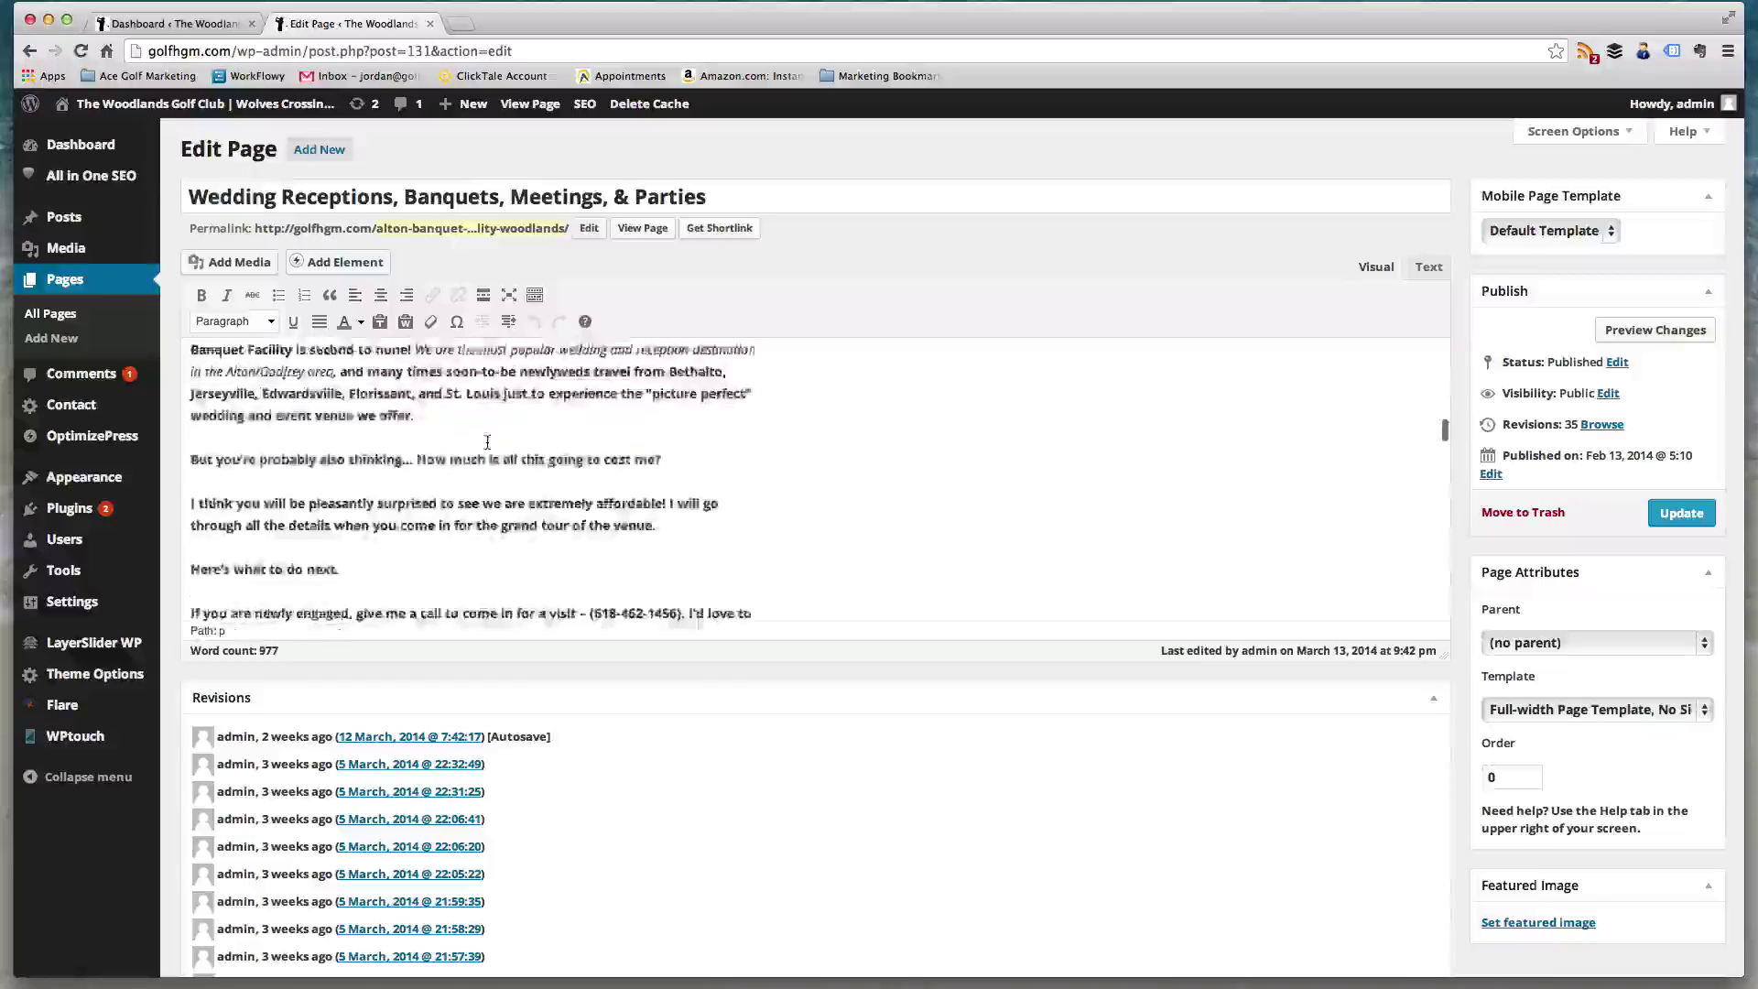
scroll(488, 442, down, 15)
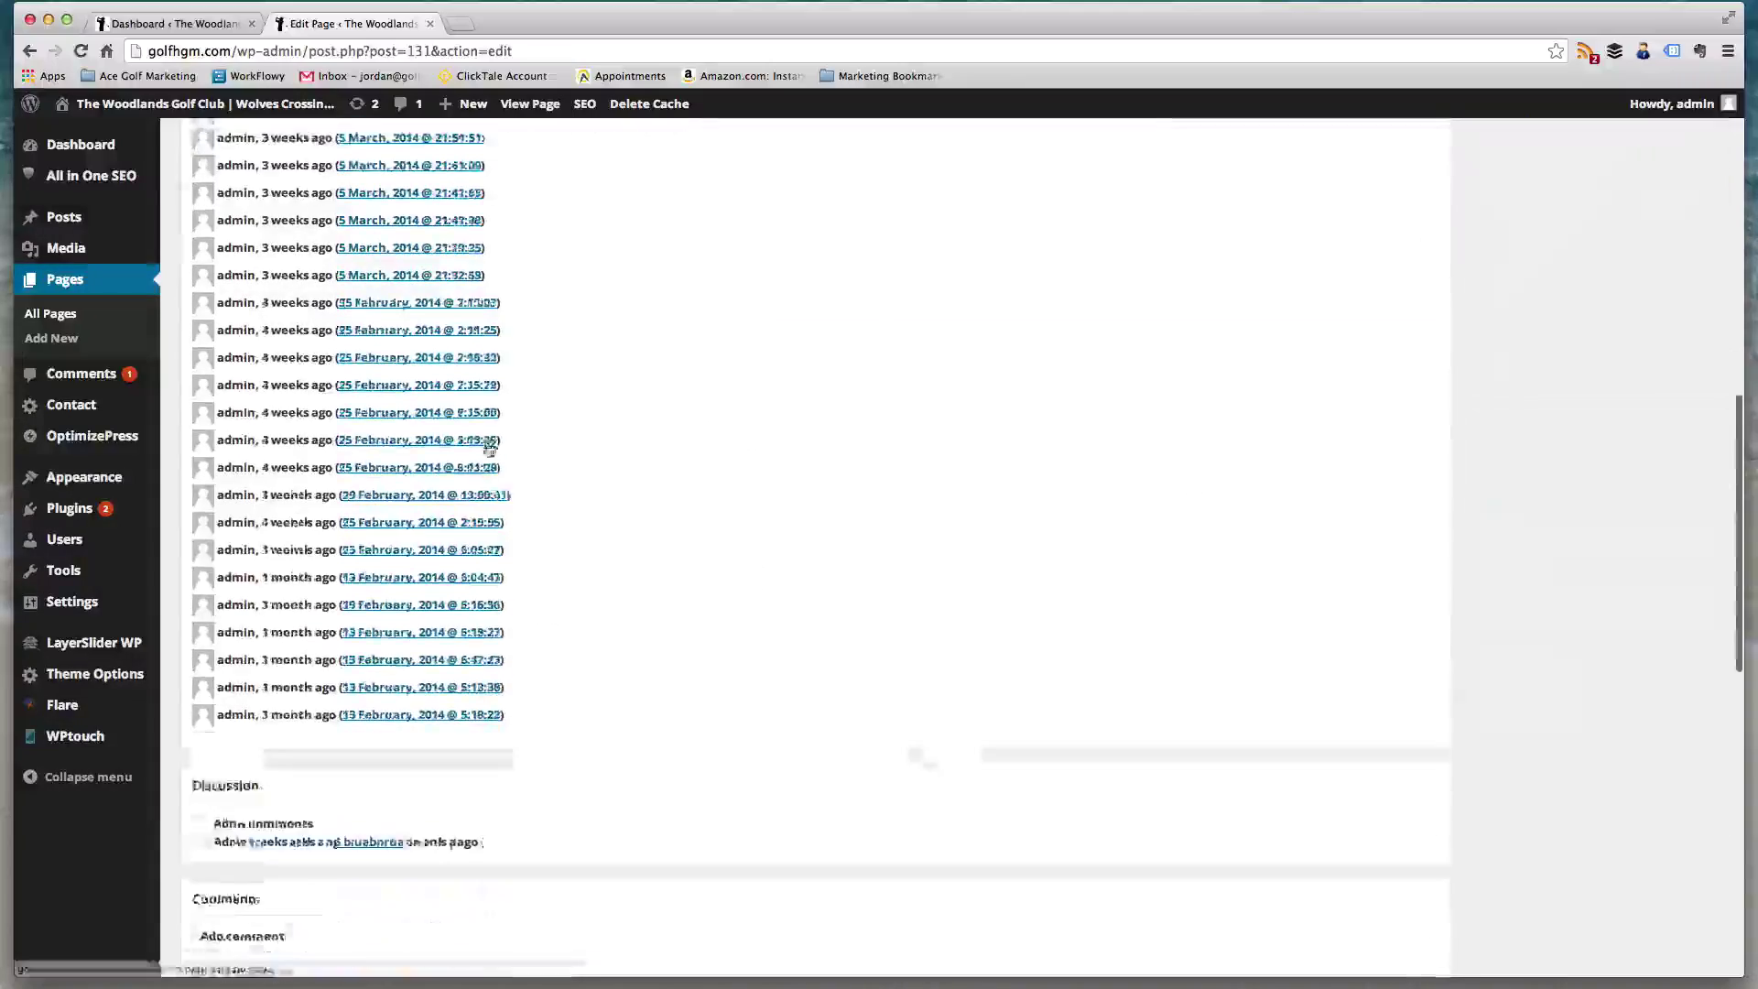
scroll(485, 472, up, 10)
scroll(387, 492, down, 2)
scroll(348, 412, up, 3)
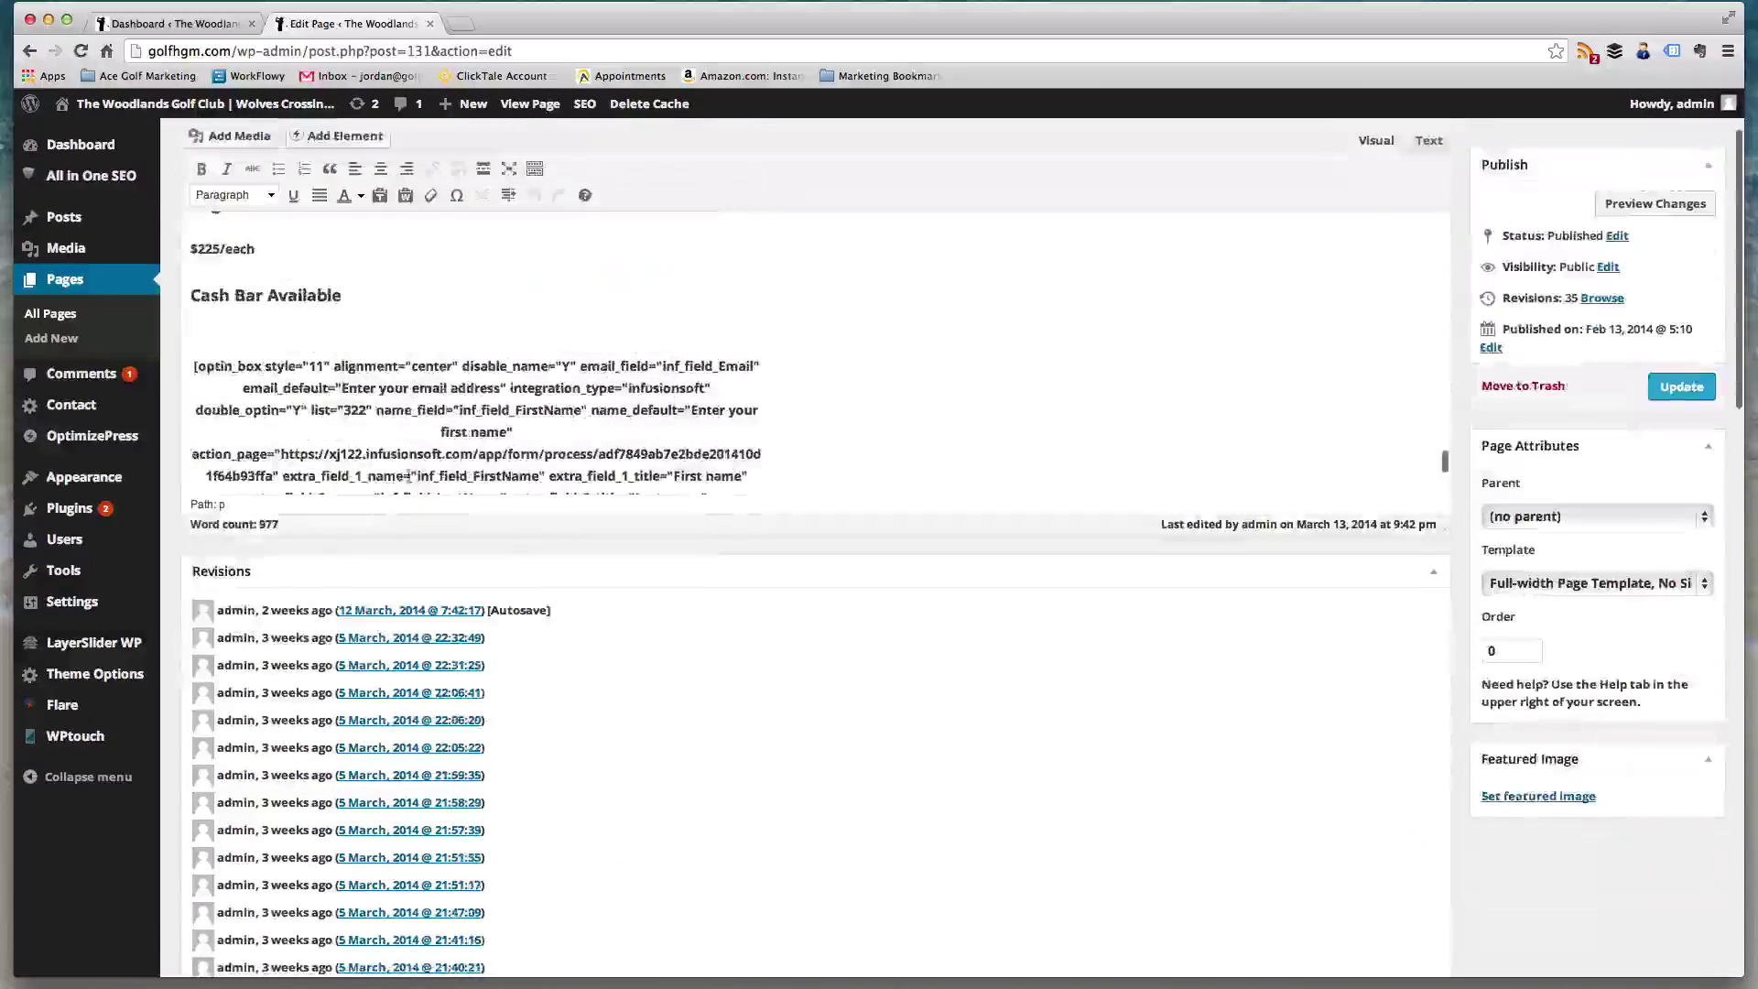
scroll(590, 442, down, 5)
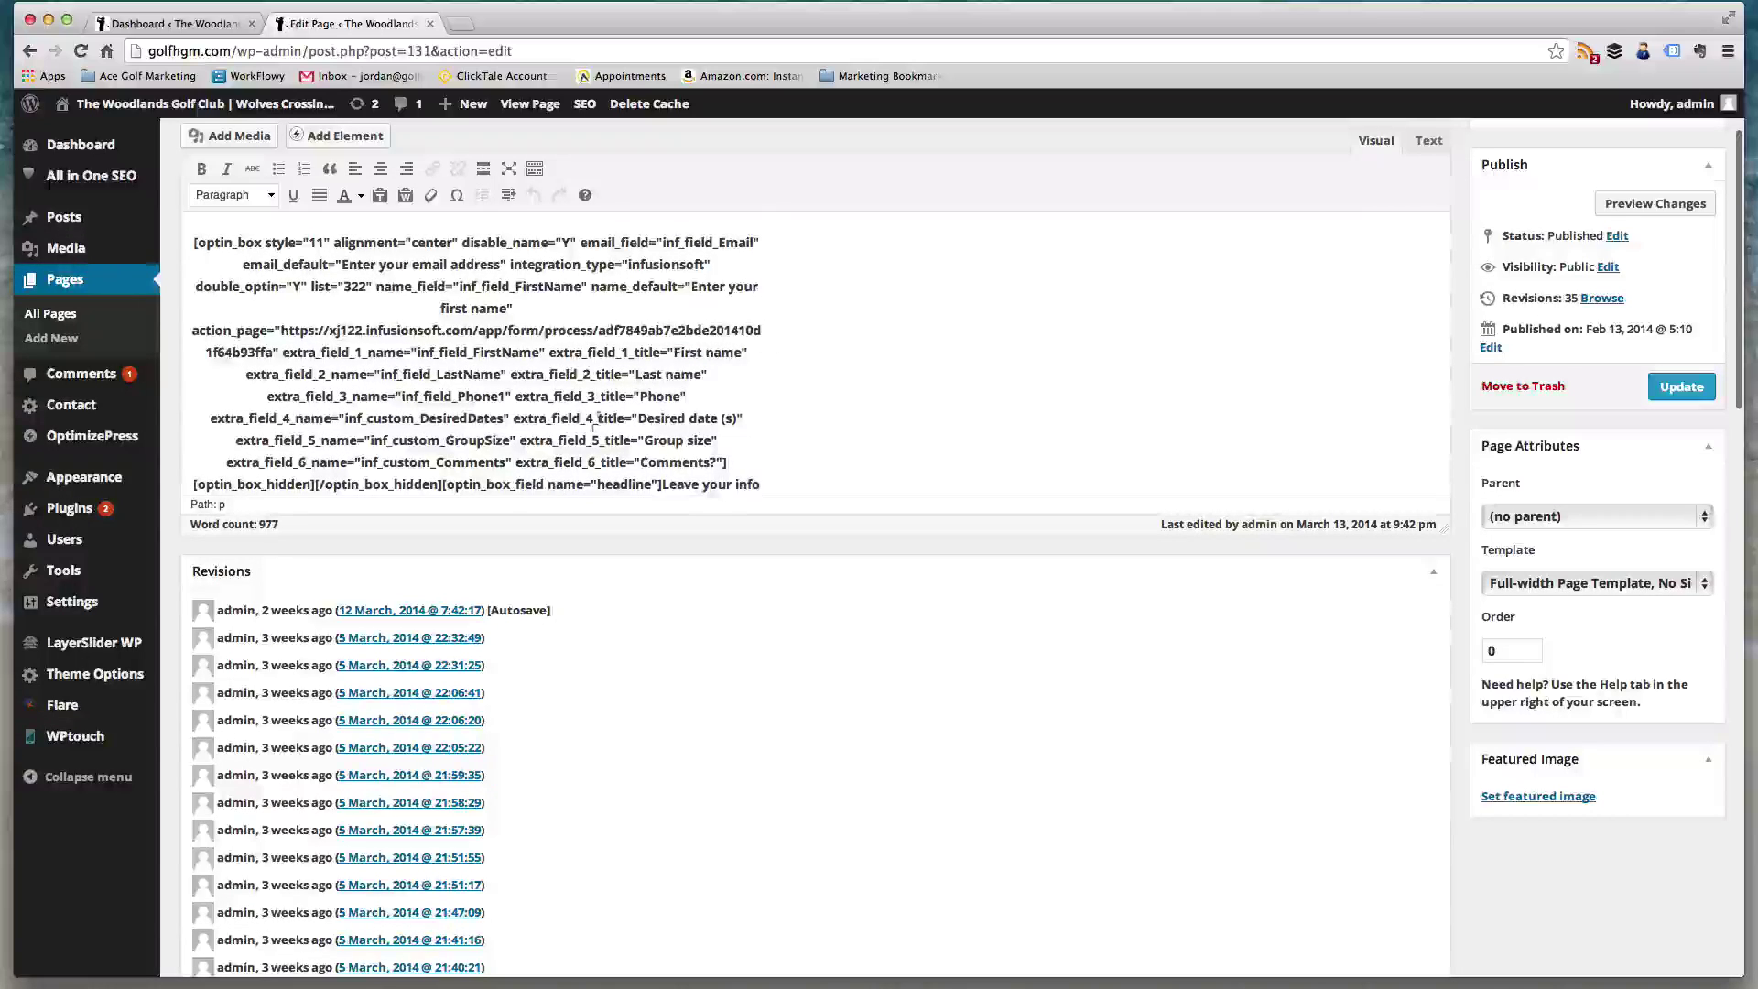
scroll(594, 423, up, 10)
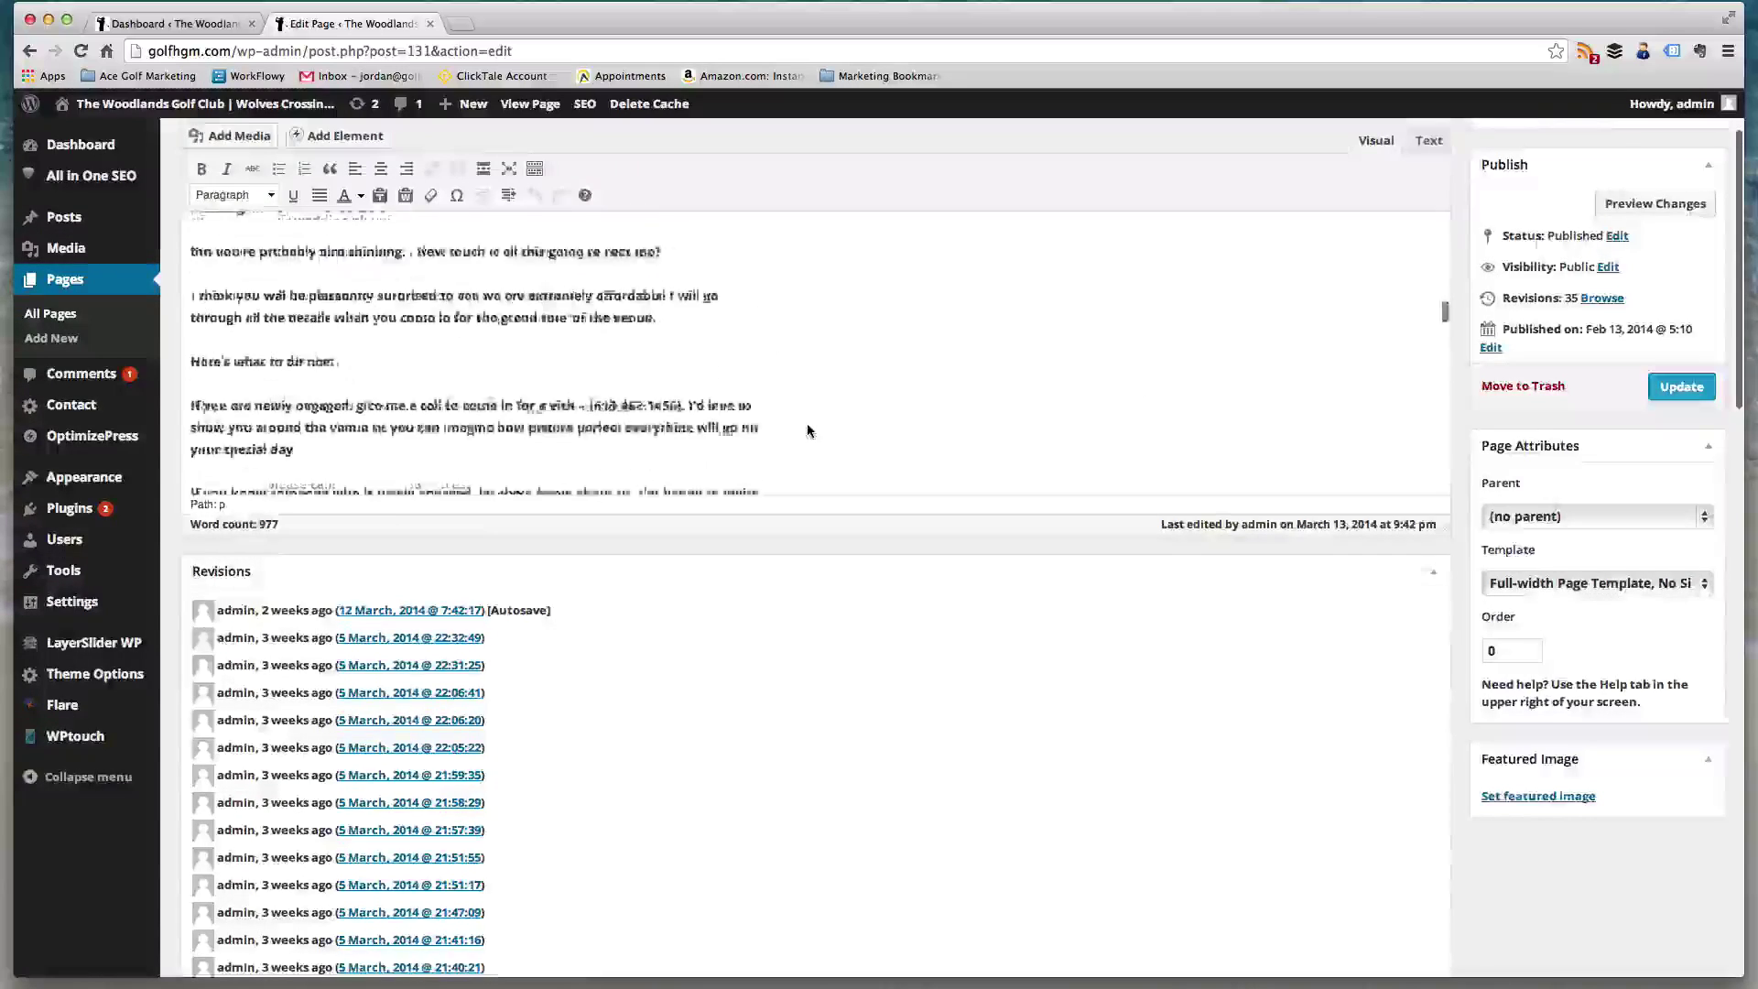
scroll(809, 430, up, 5)
click(643, 228)
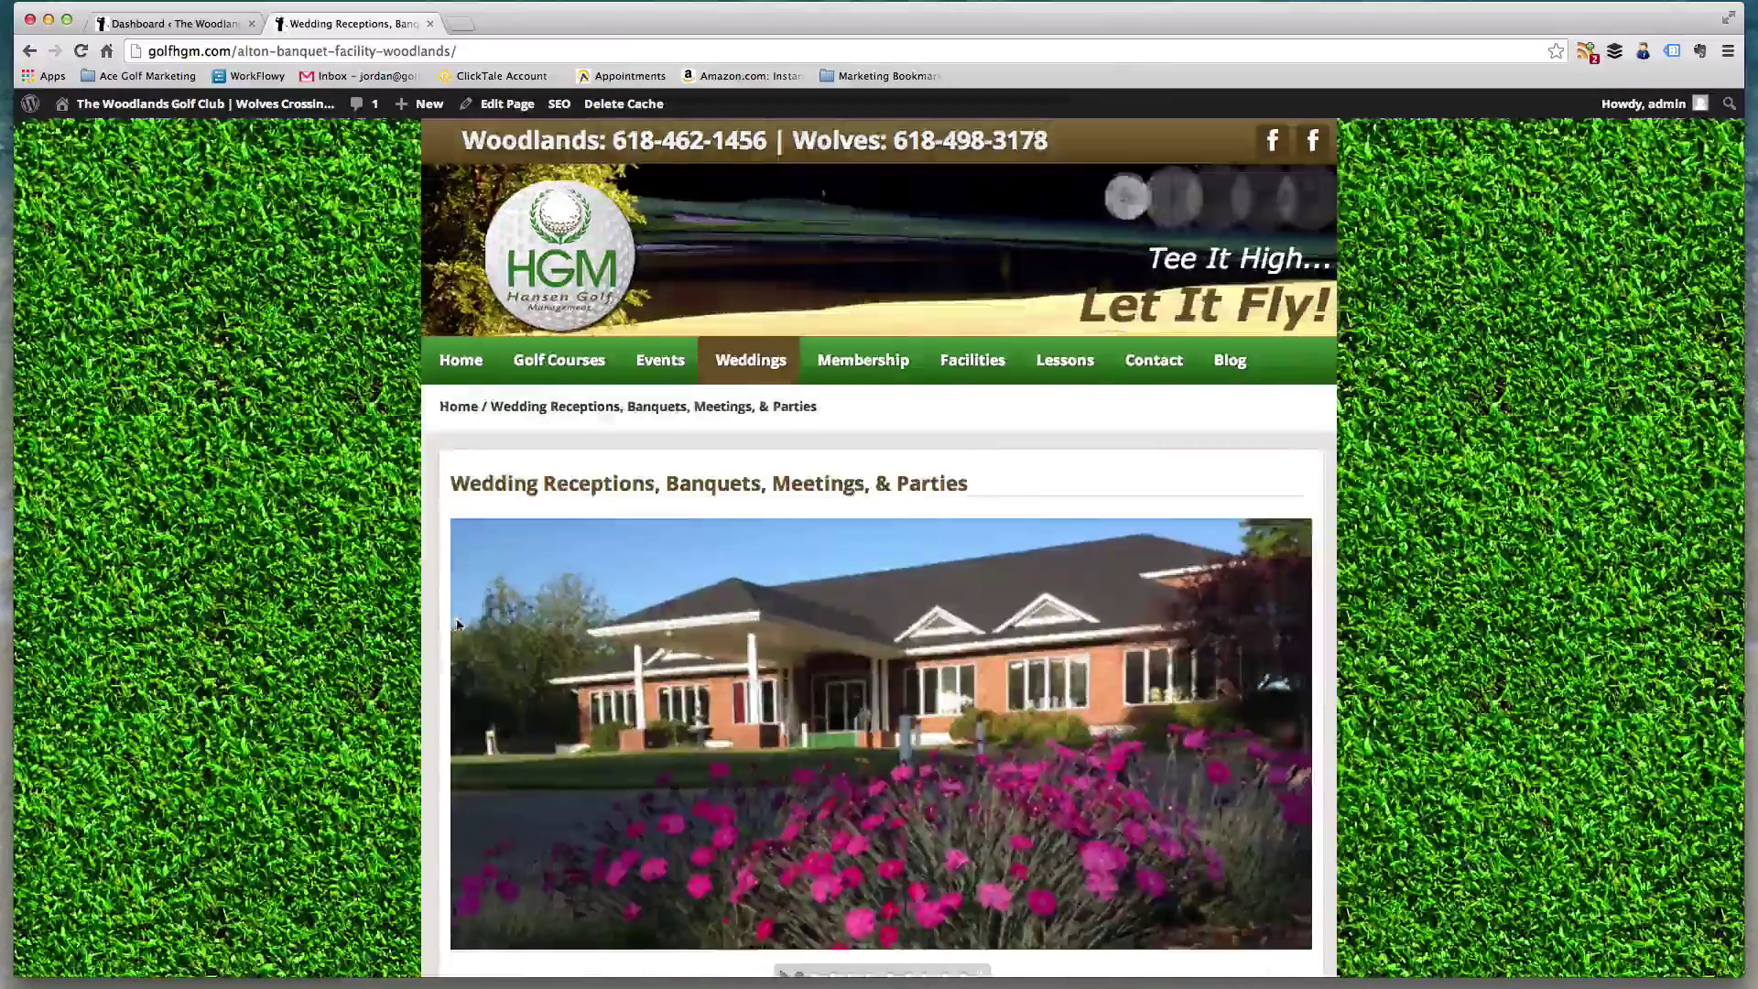
- Scroll through the wedding page, then return home via the HGM header logo
scroll(408, 621, down, 5)
scroll(839, 400, up, 2)
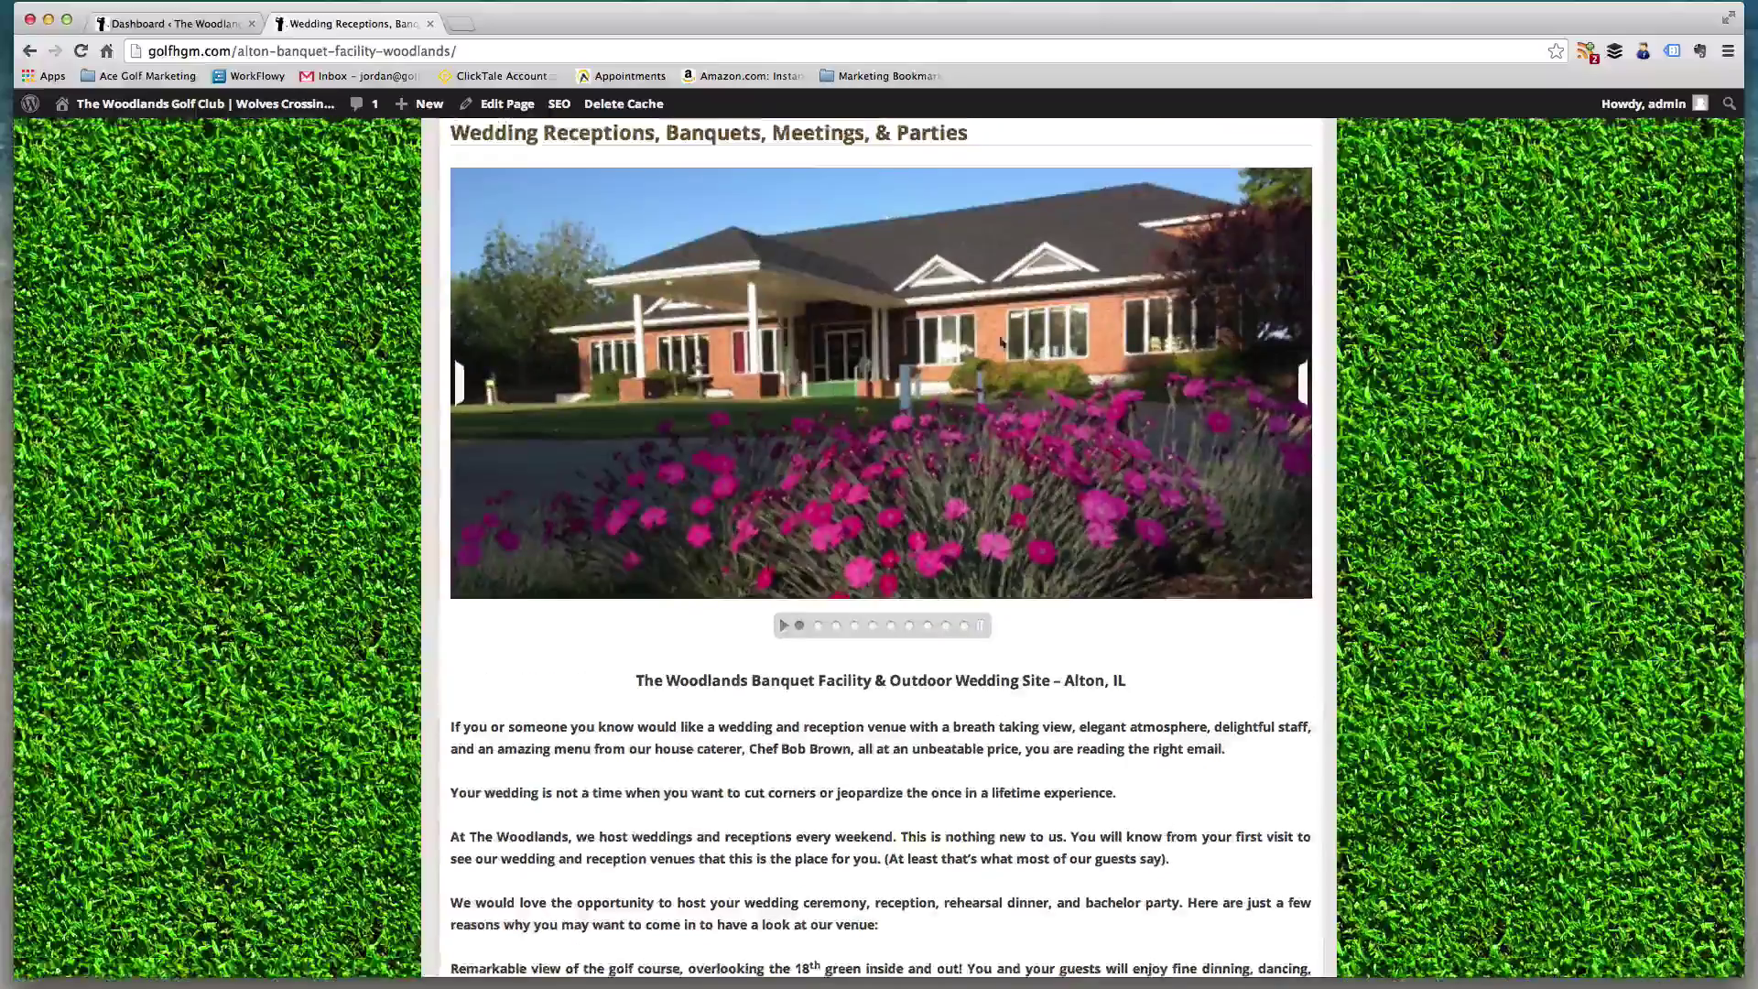
scroll(1002, 342, down, 15)
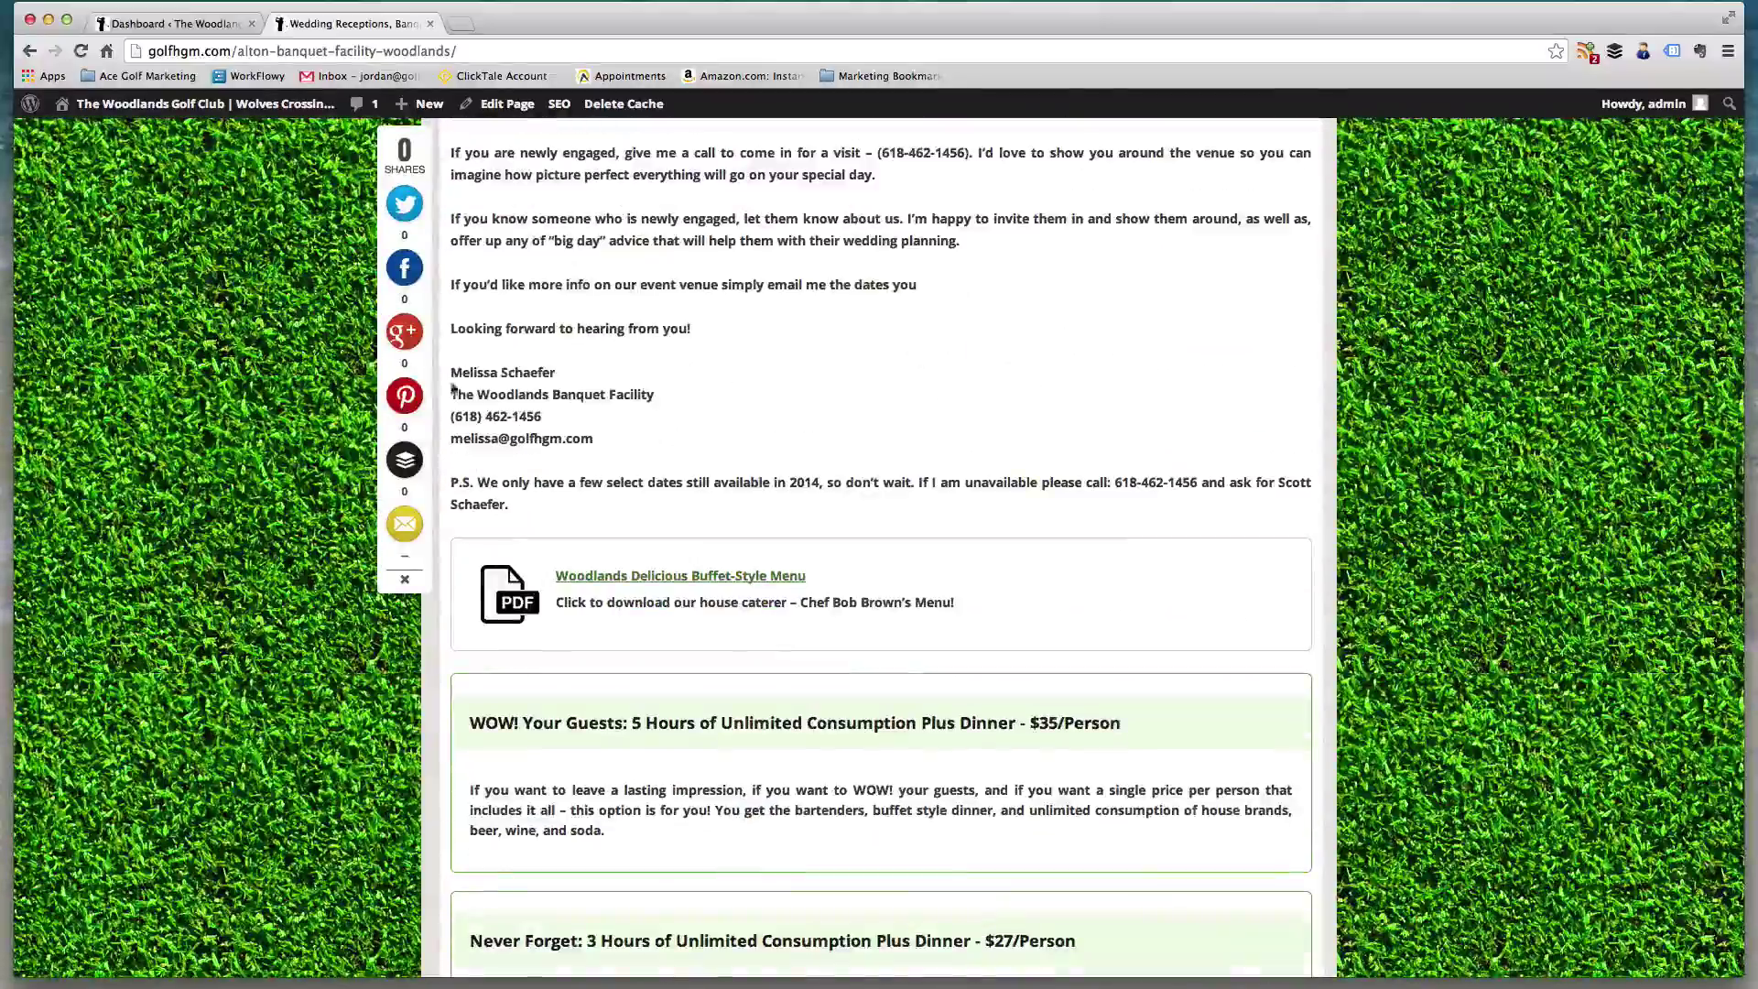
scroll(902, 485, down, 10)
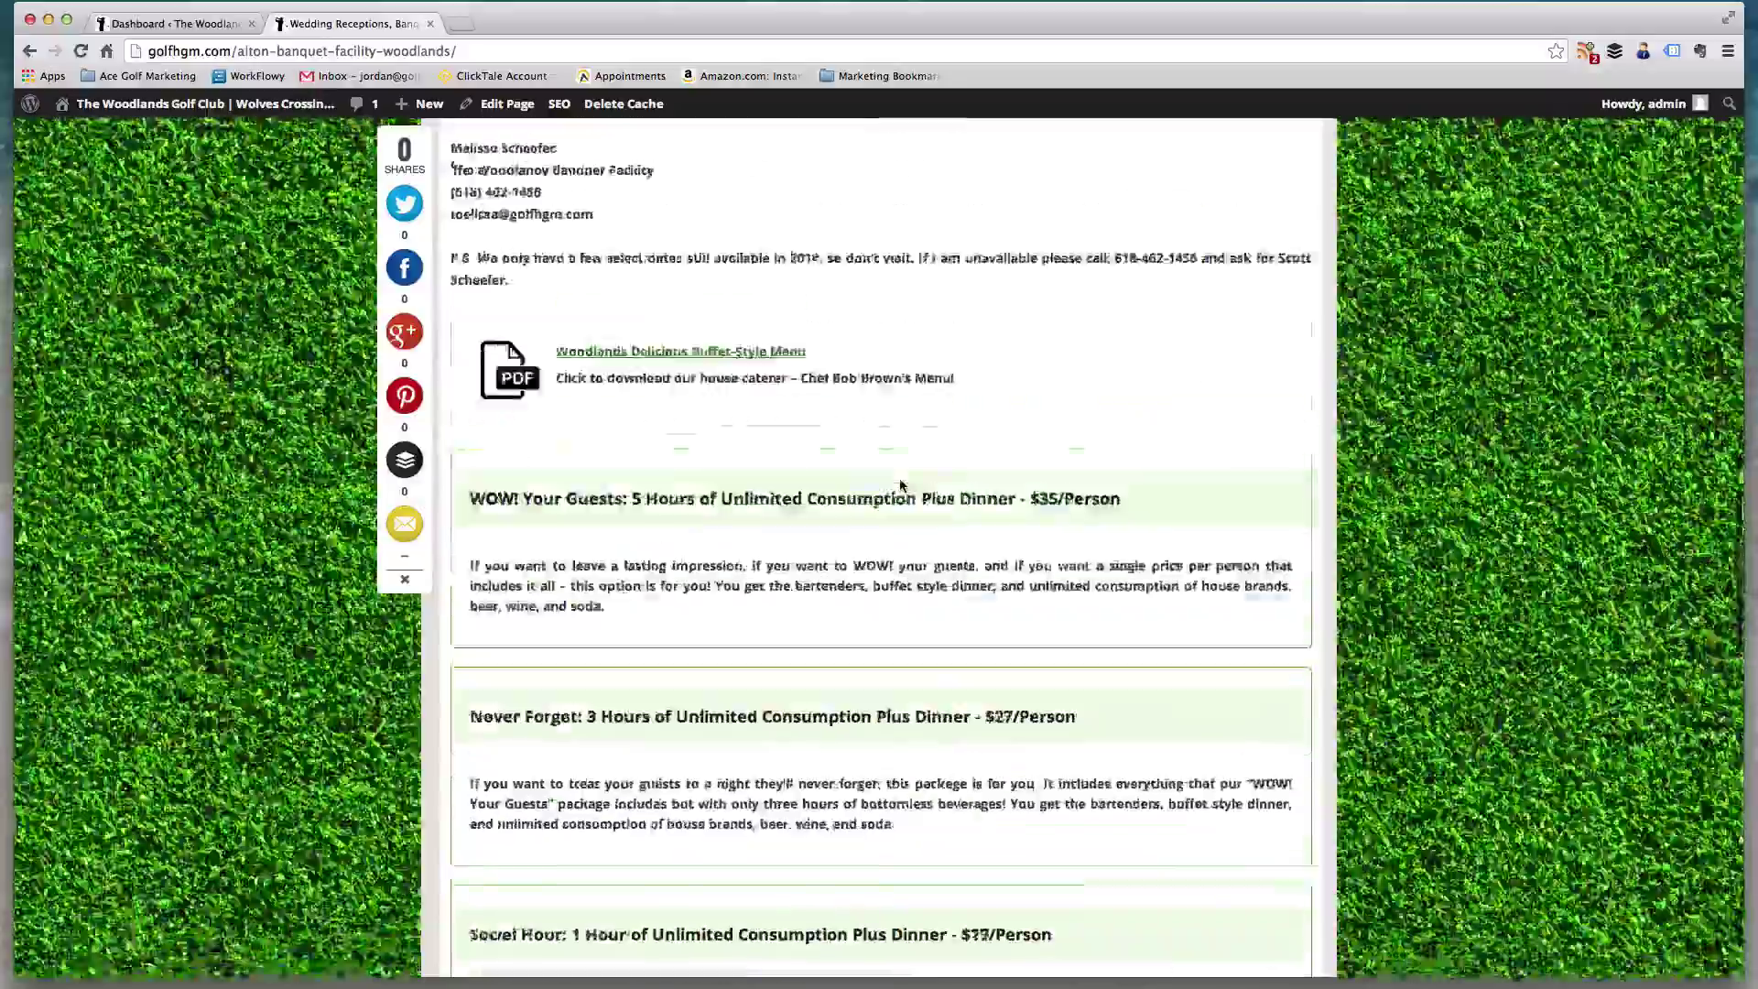
scroll(1027, 447, down, 10)
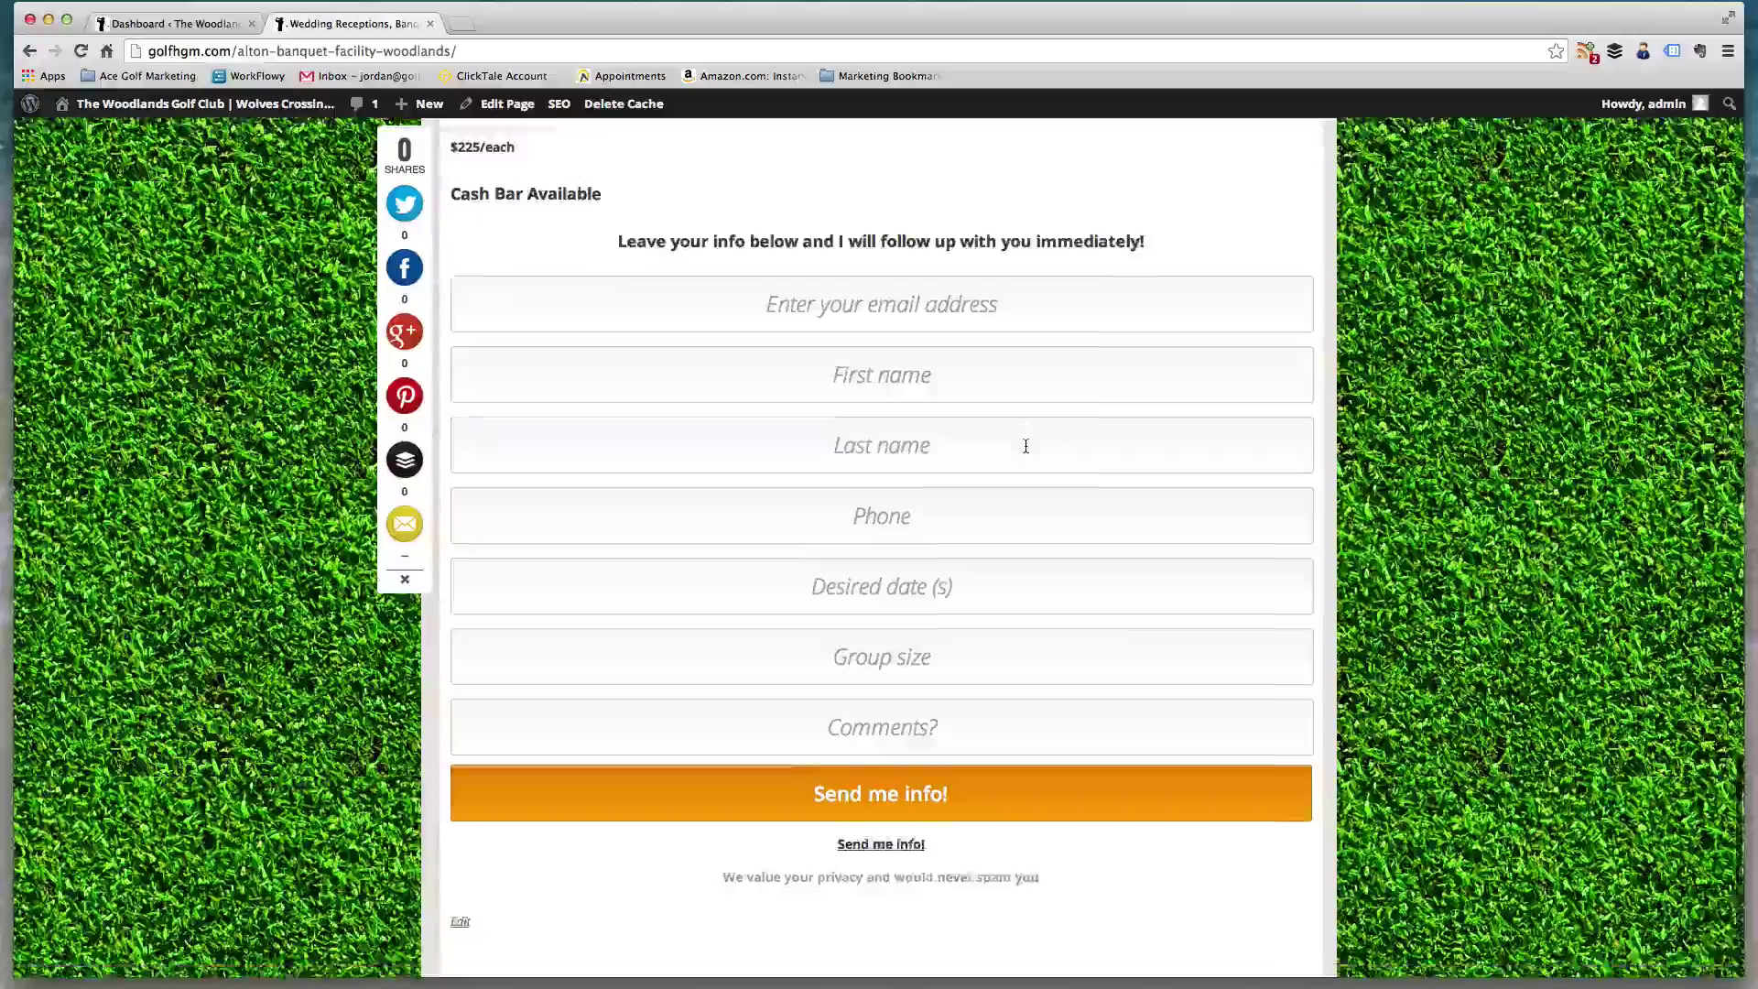
scroll(1023, 453, up, 3)
scroll(1023, 455, up, 20)
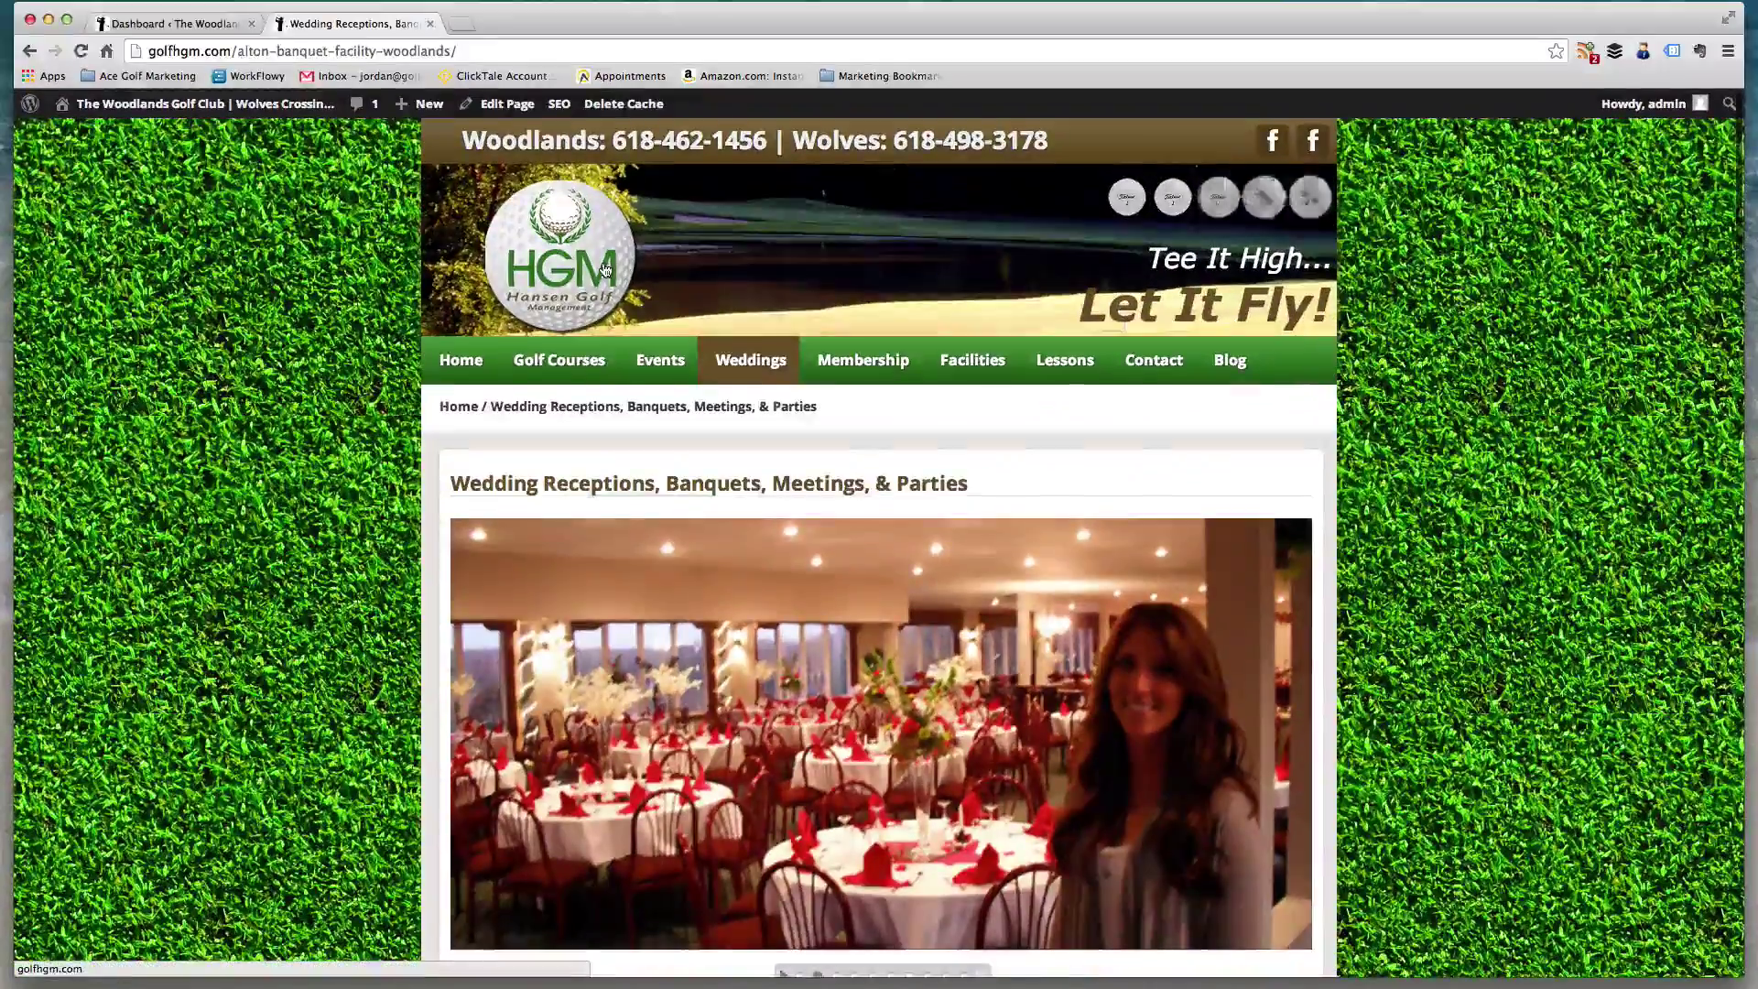
click(605, 268)
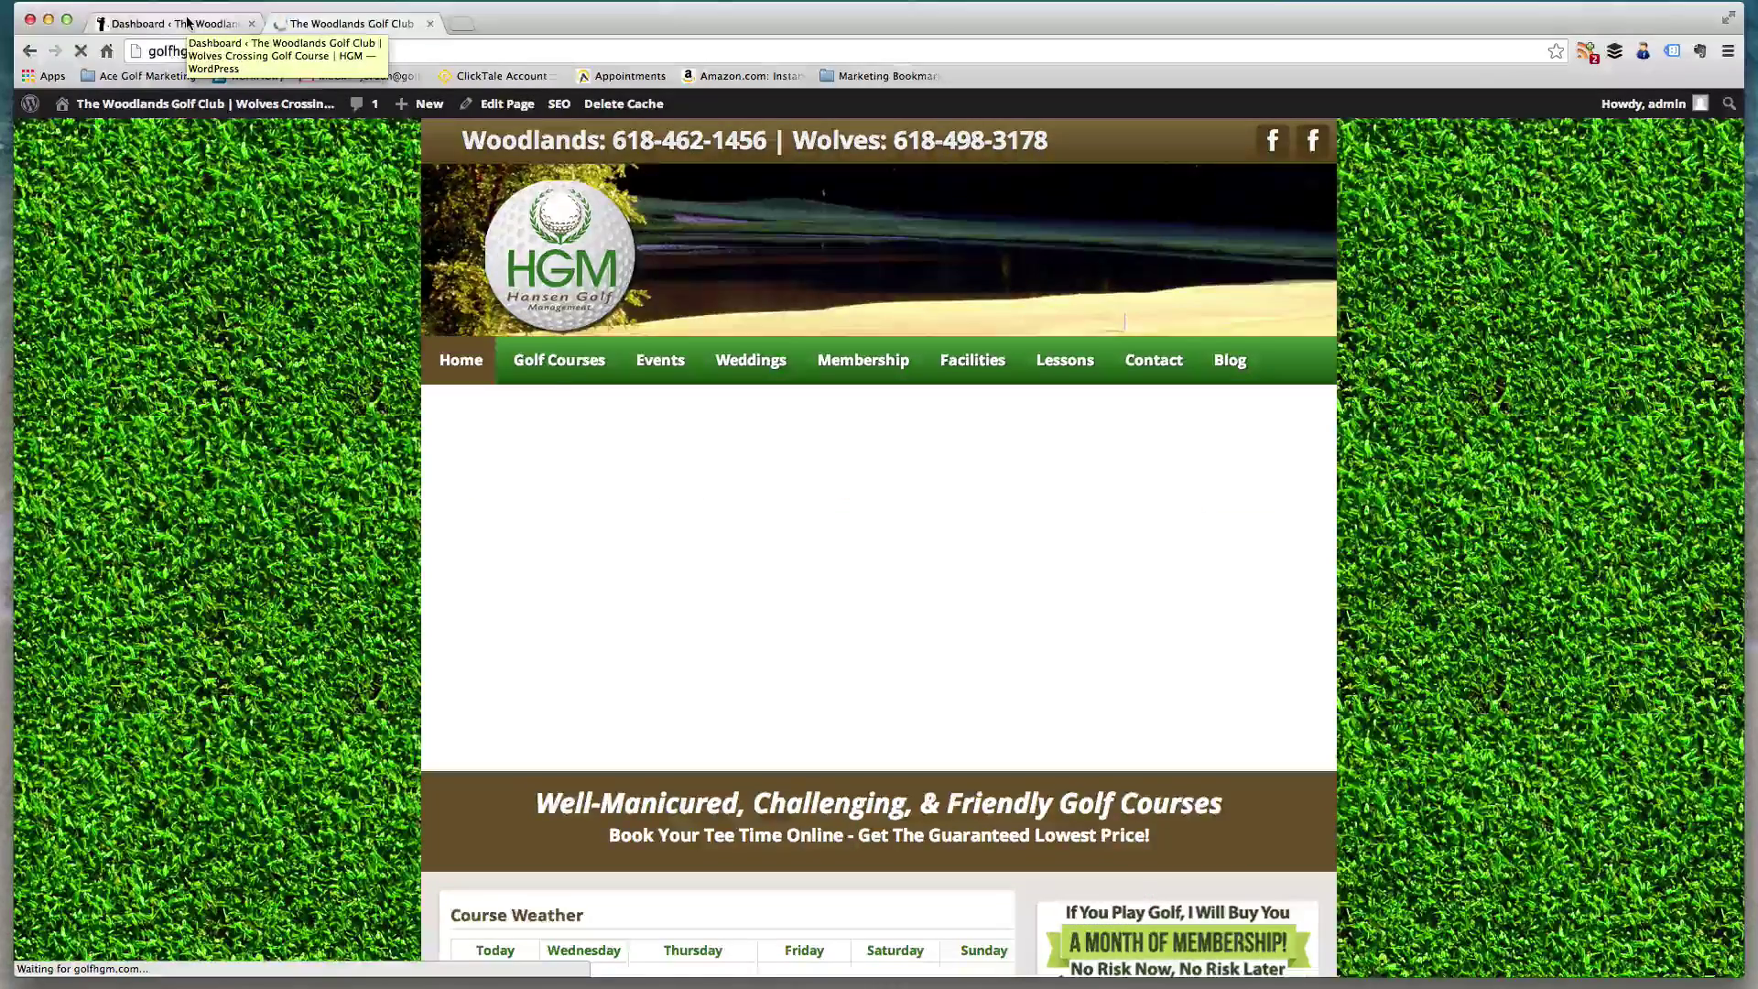
- Switch to the WordPress Dashboard tab, then back to the live site's home page
click(187, 23)
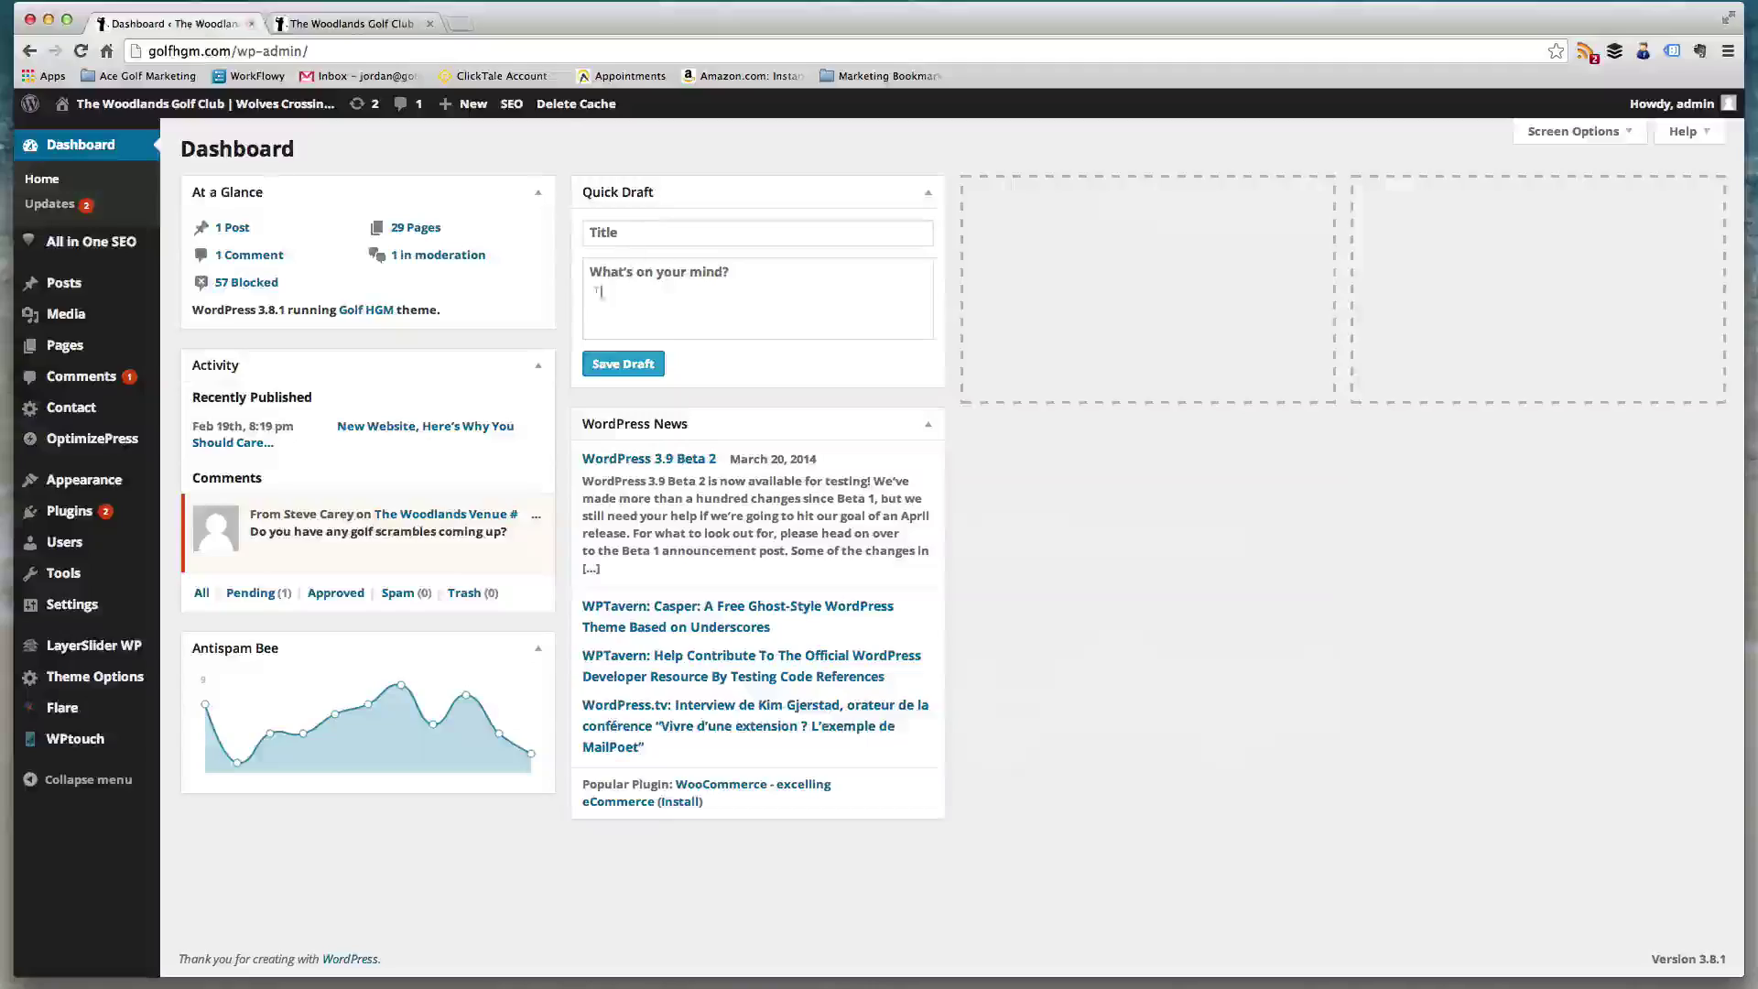
mouse_move(81, 293)
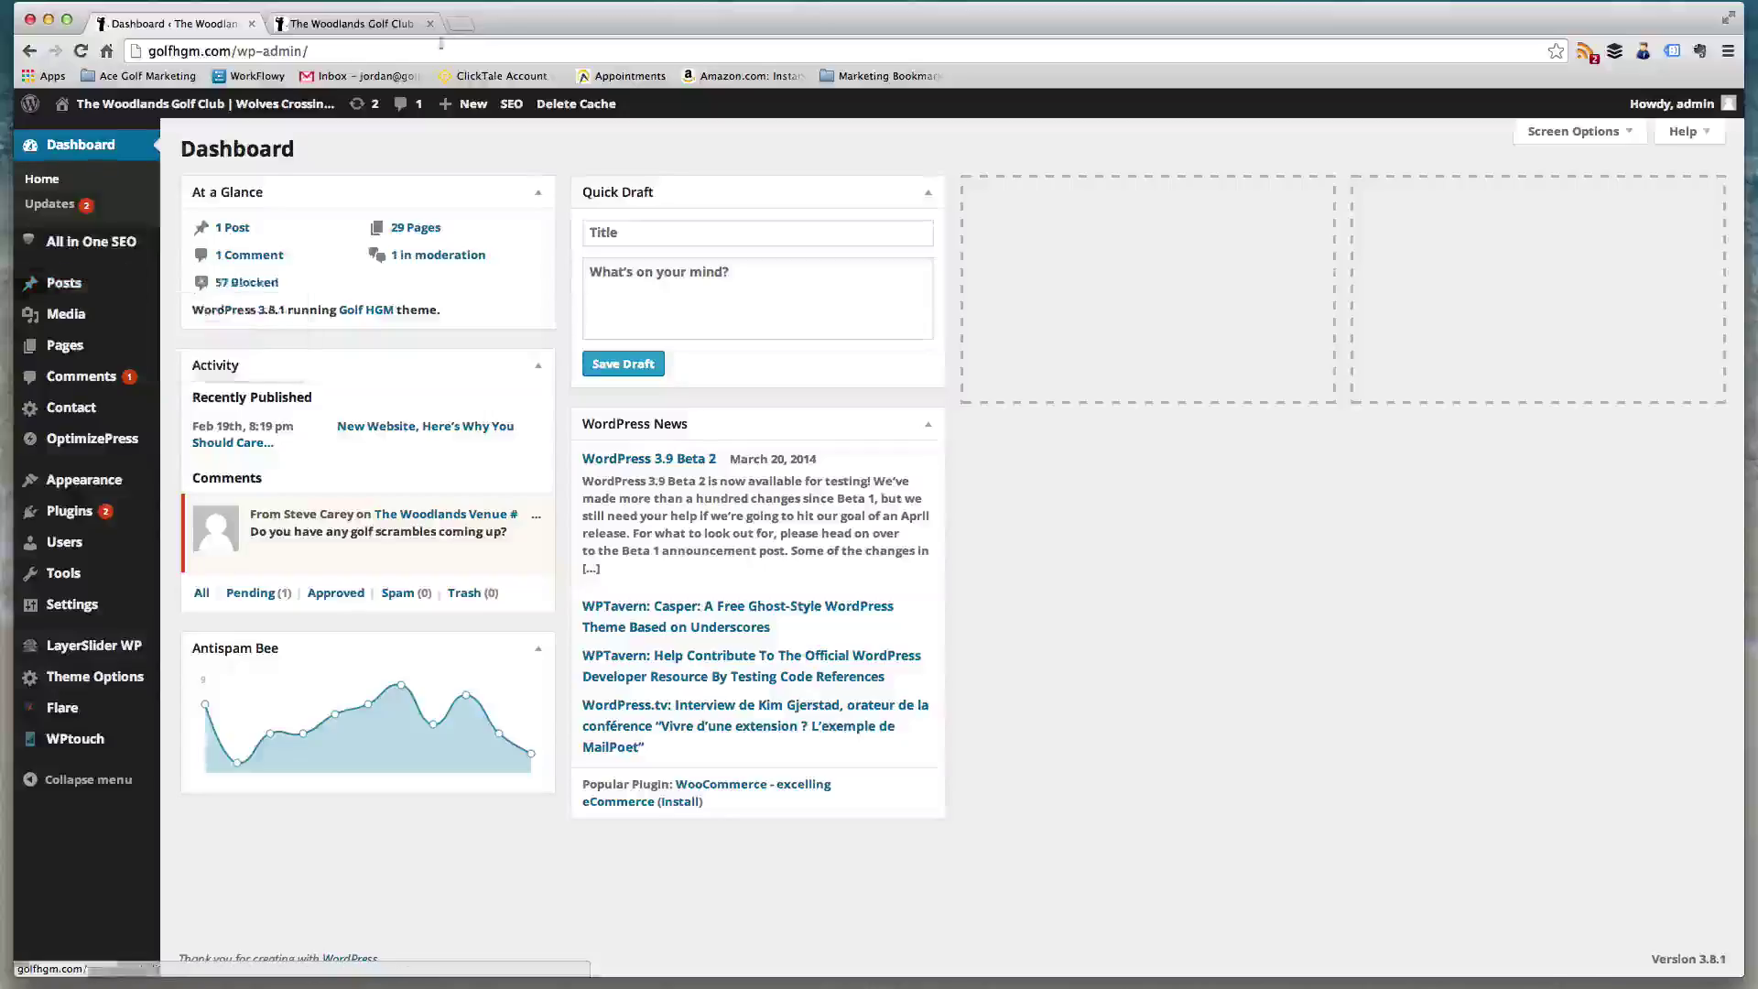
click(351, 23)
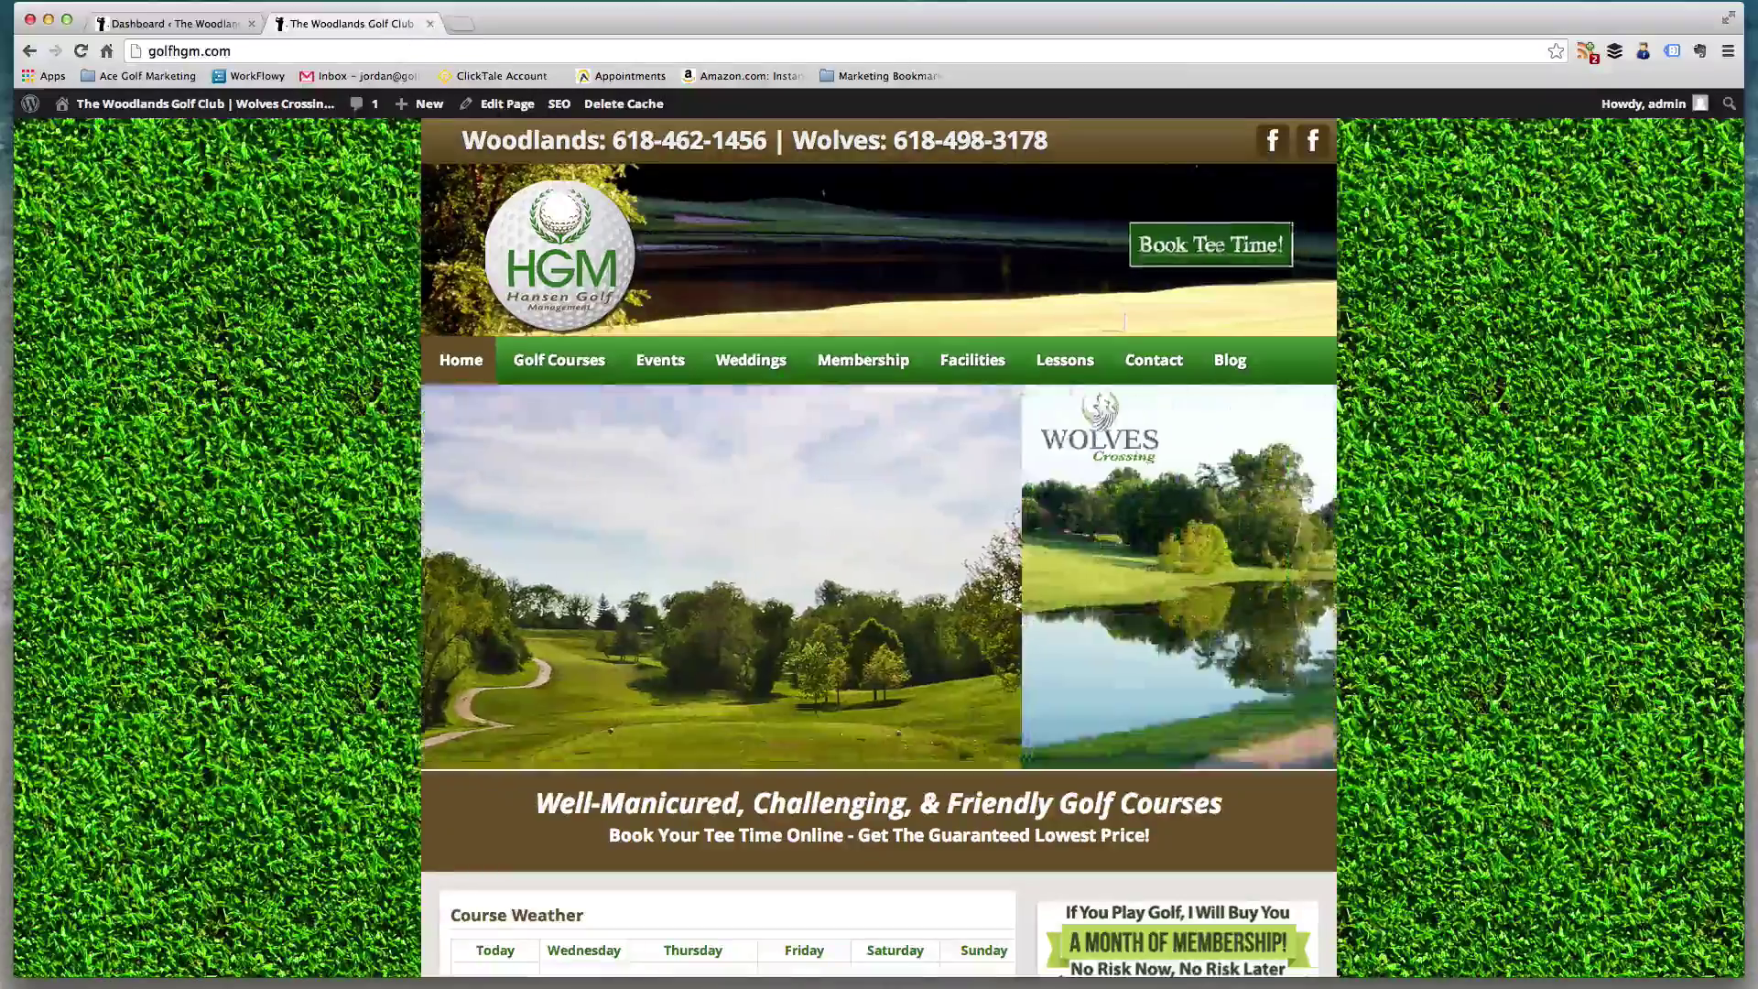
scroll(560, 188, down, 12)
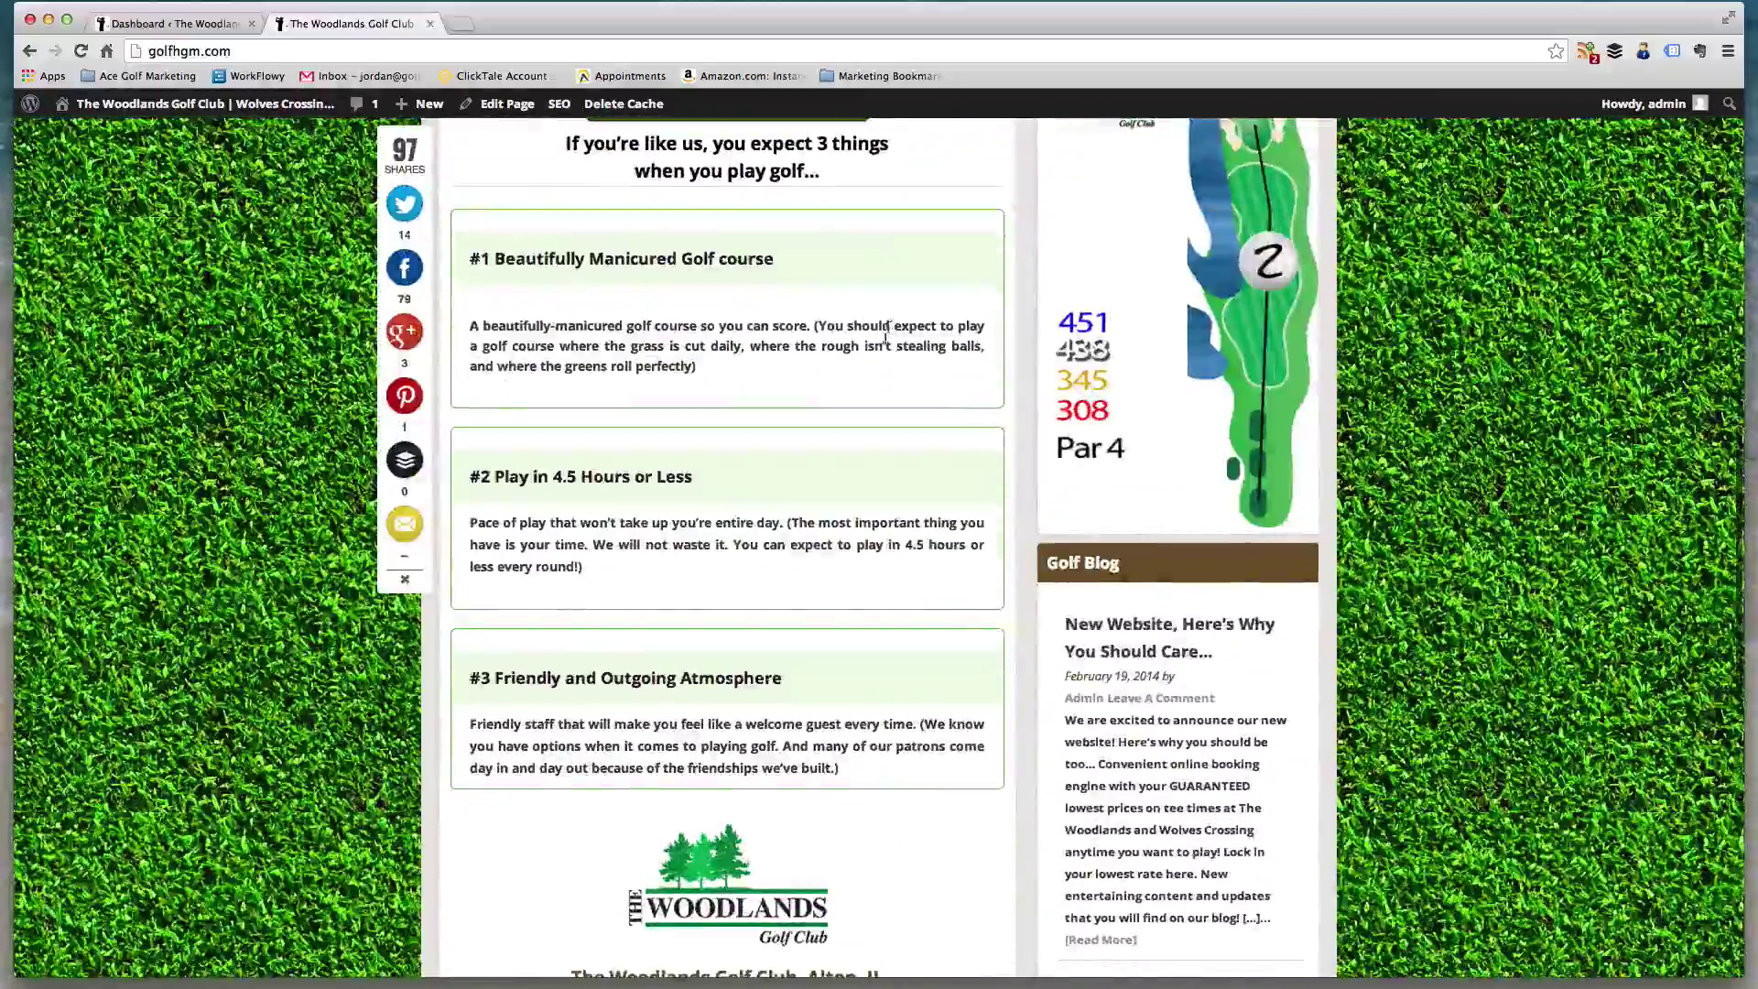
scroll(893, 394, down, 3)
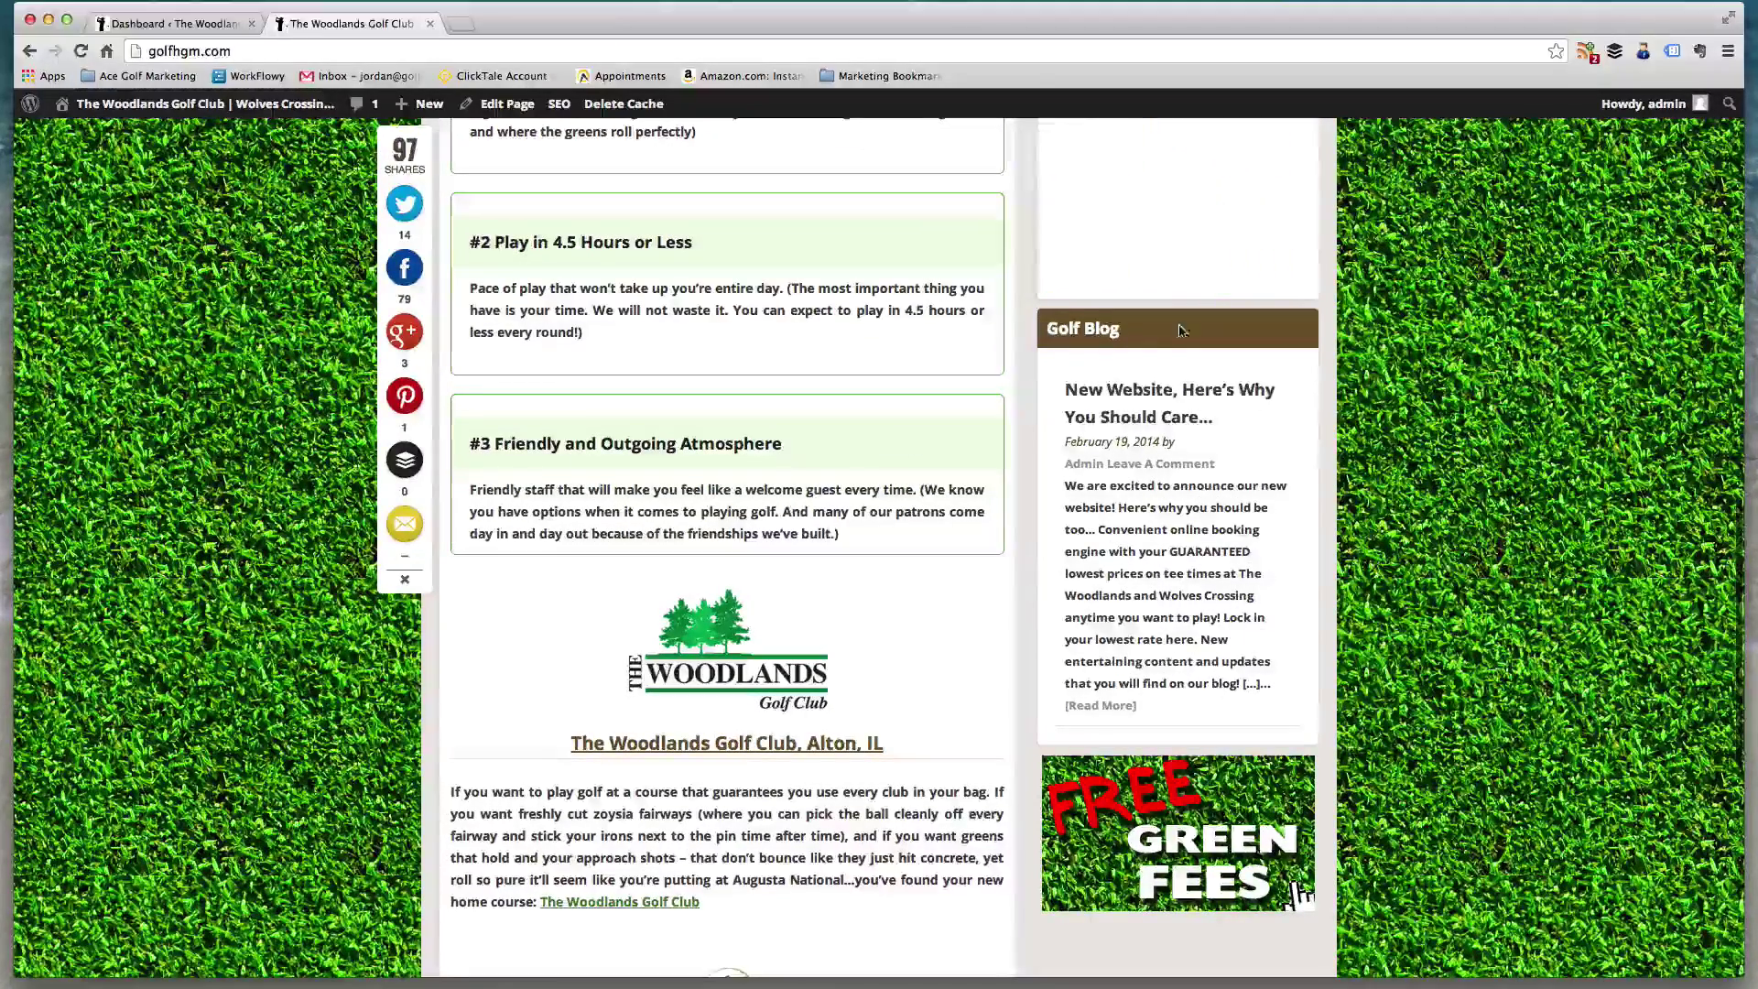
scroll(1025, 505, up, 15)
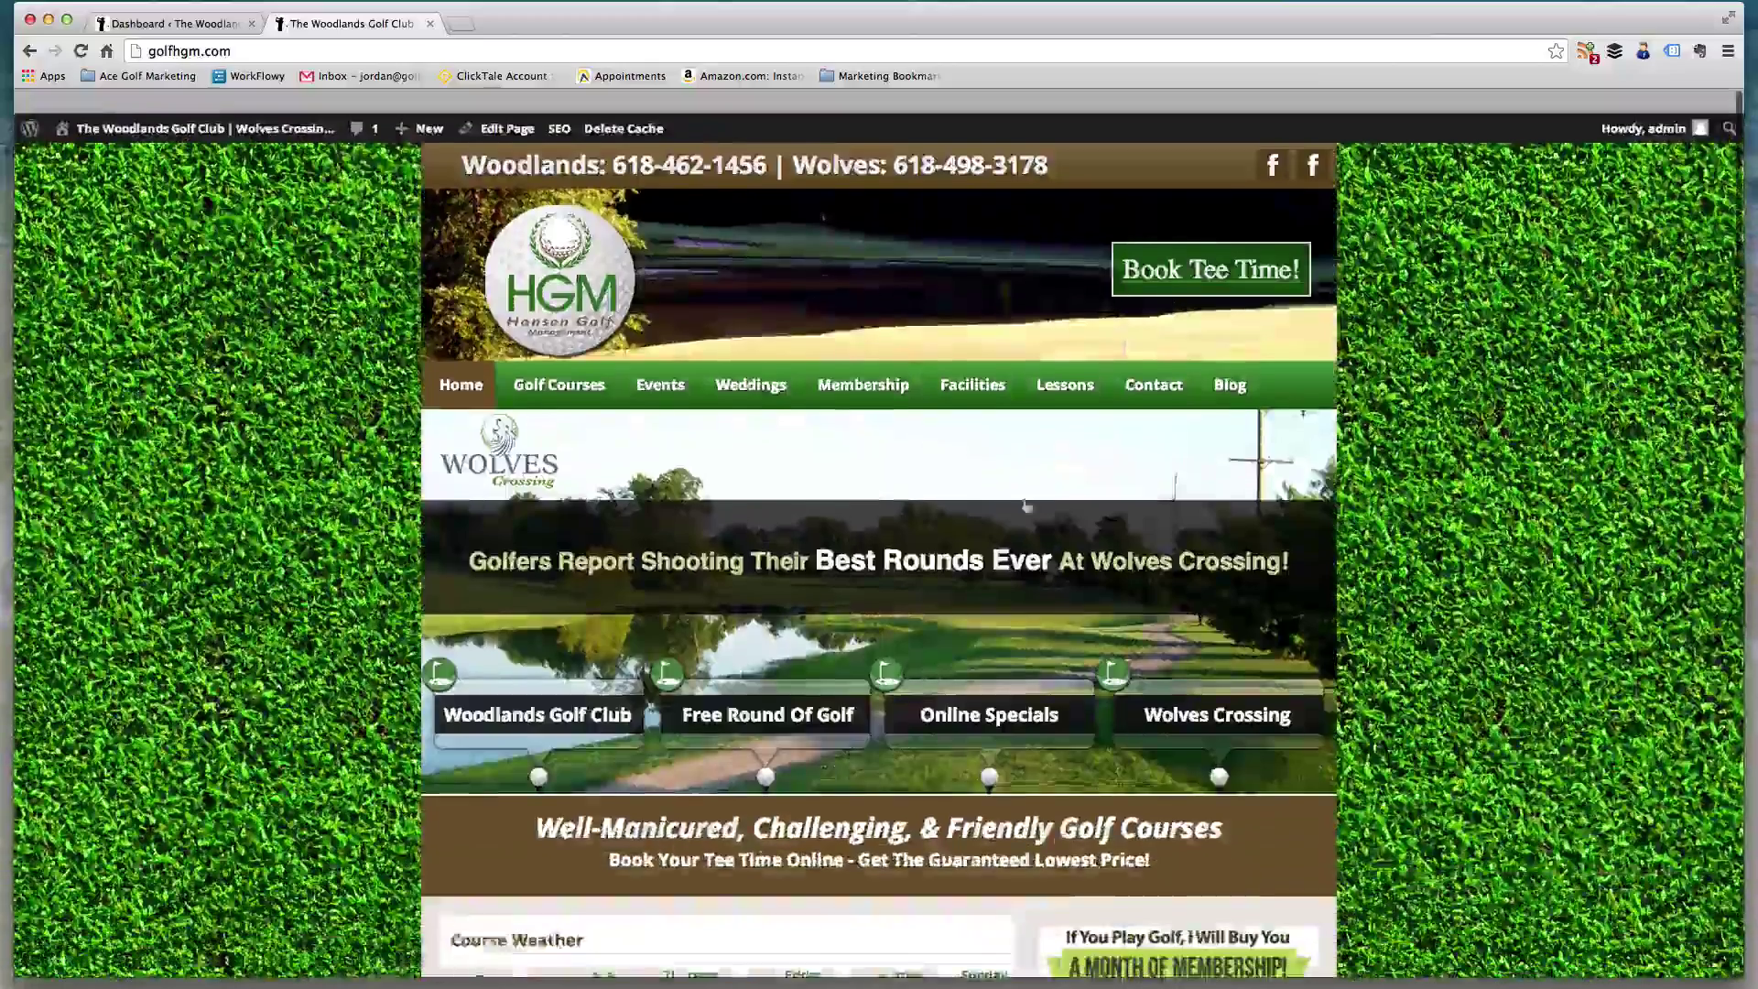
scroll(1144, 520, down, 8)
scroll(1147, 522, up, 8)
- Go to the live Blog page and edit the 'New Website, Here's Why You Should Care...' post
click(1220, 370)
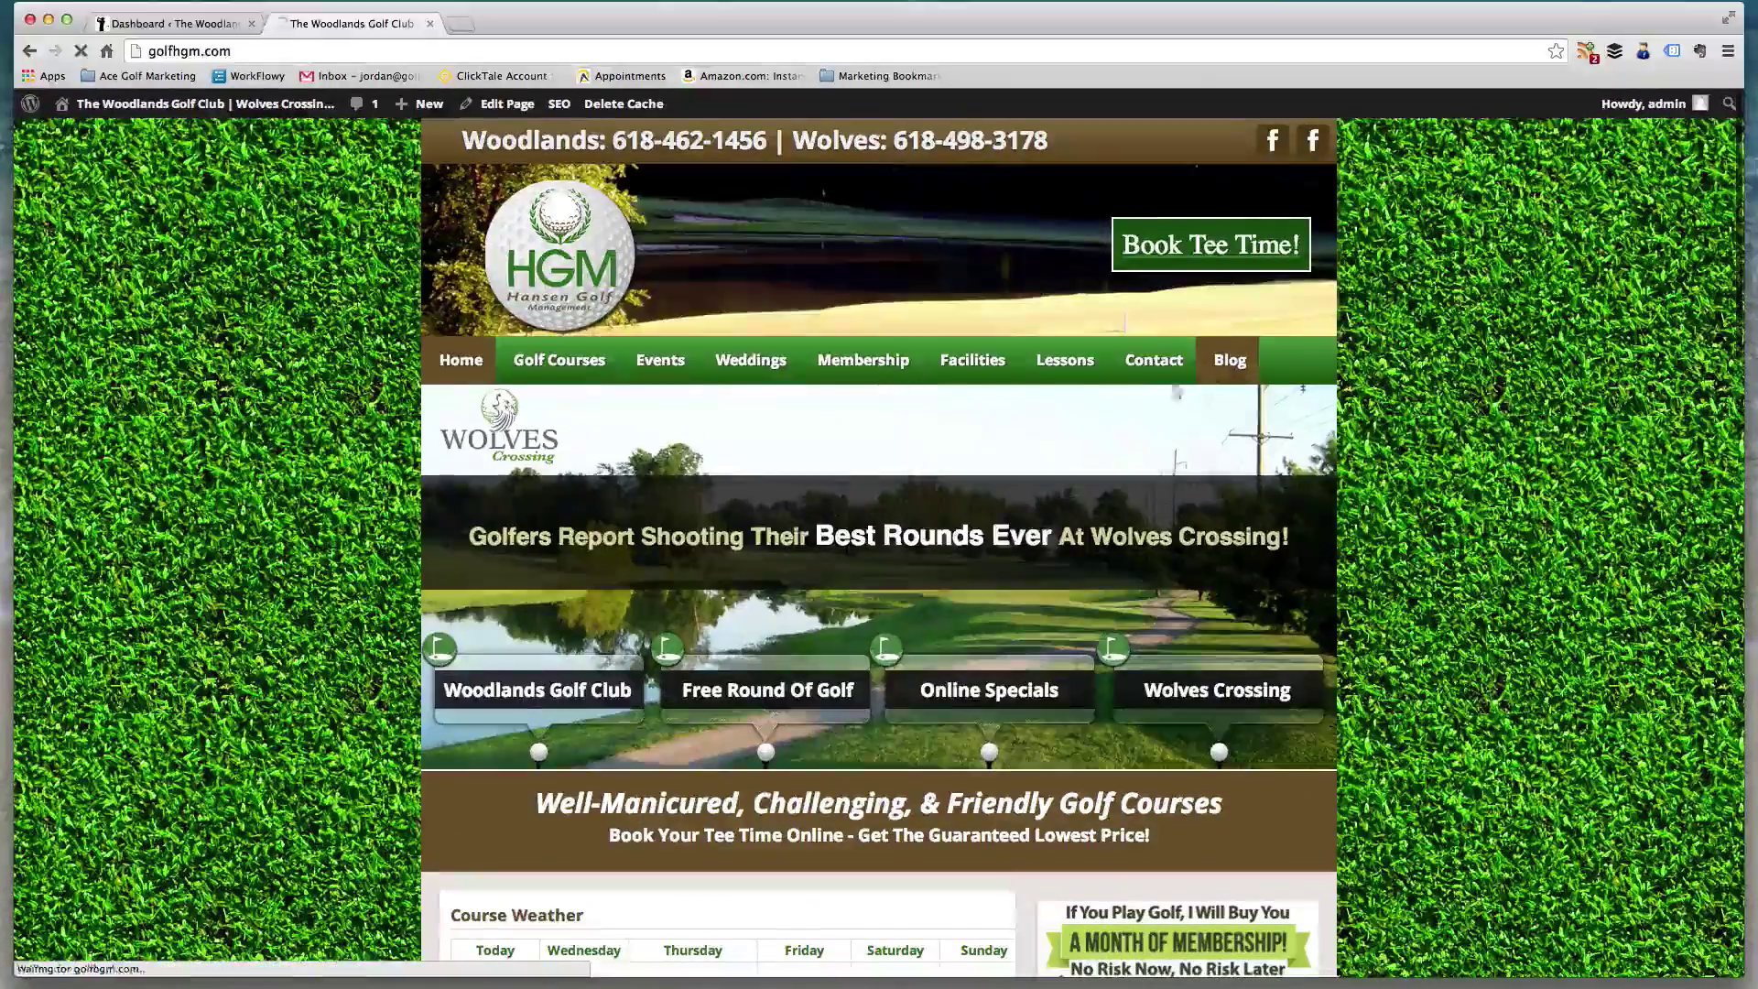
scroll(663, 410, down, 3)
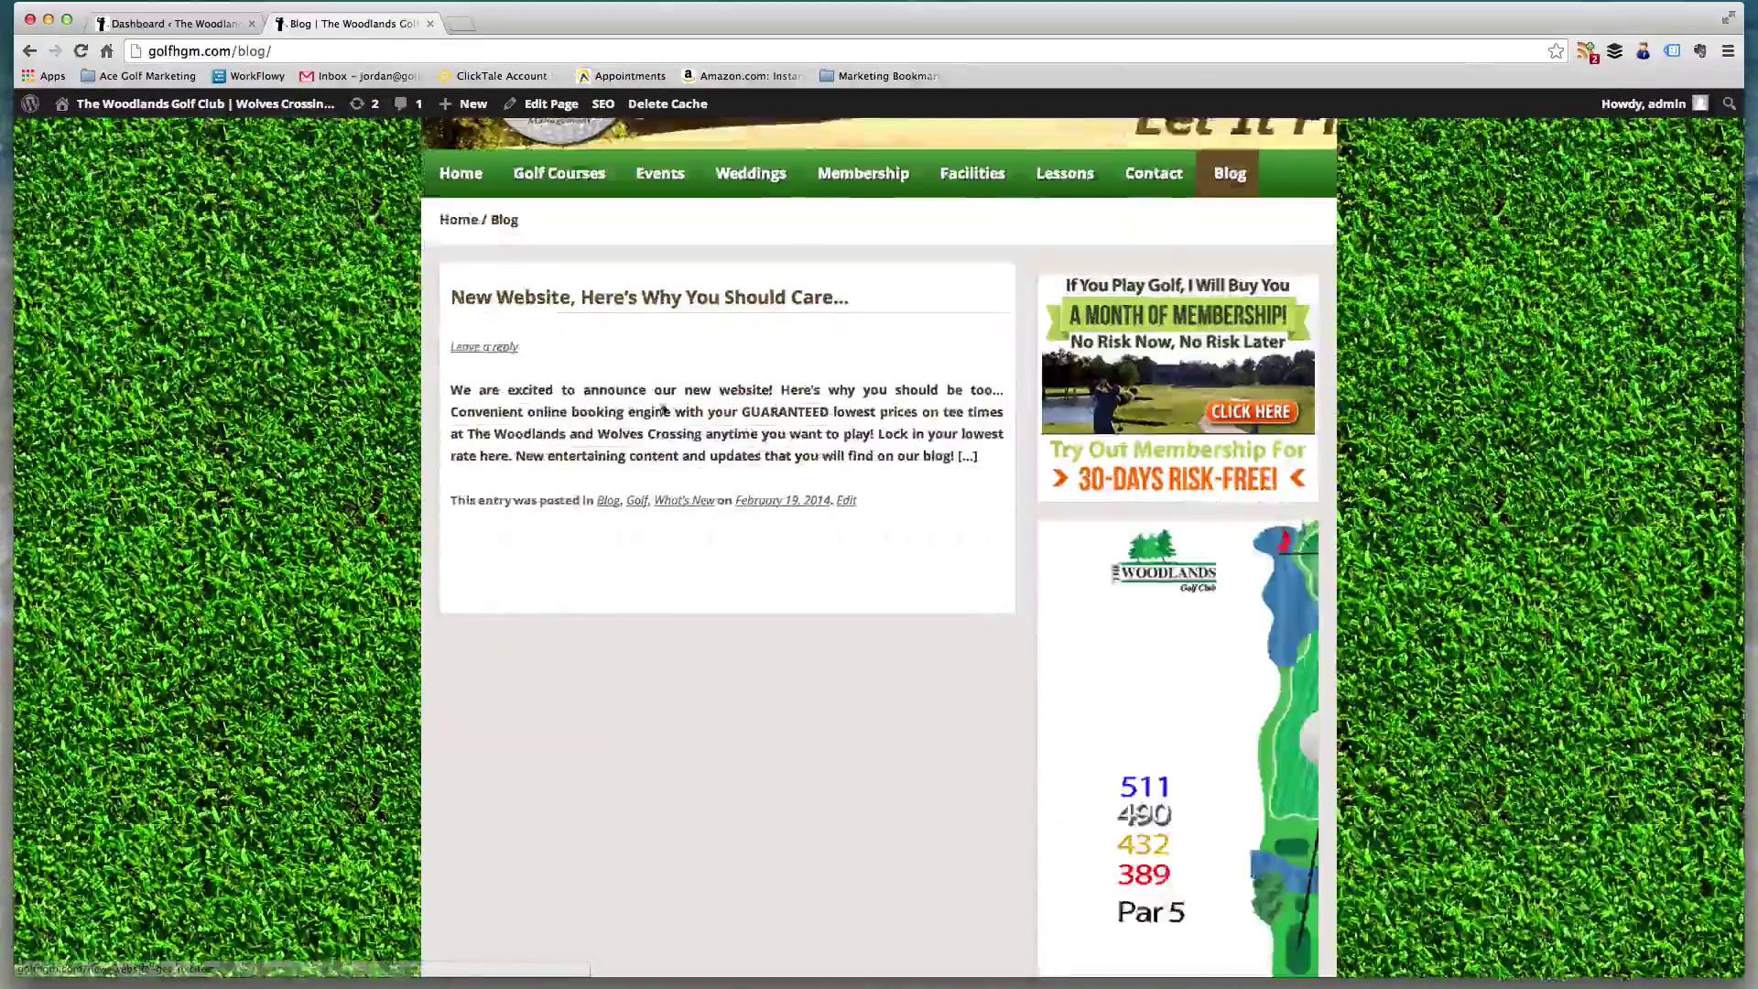
scroll(689, 903, down, 8)
scroll(701, 890, up, 10)
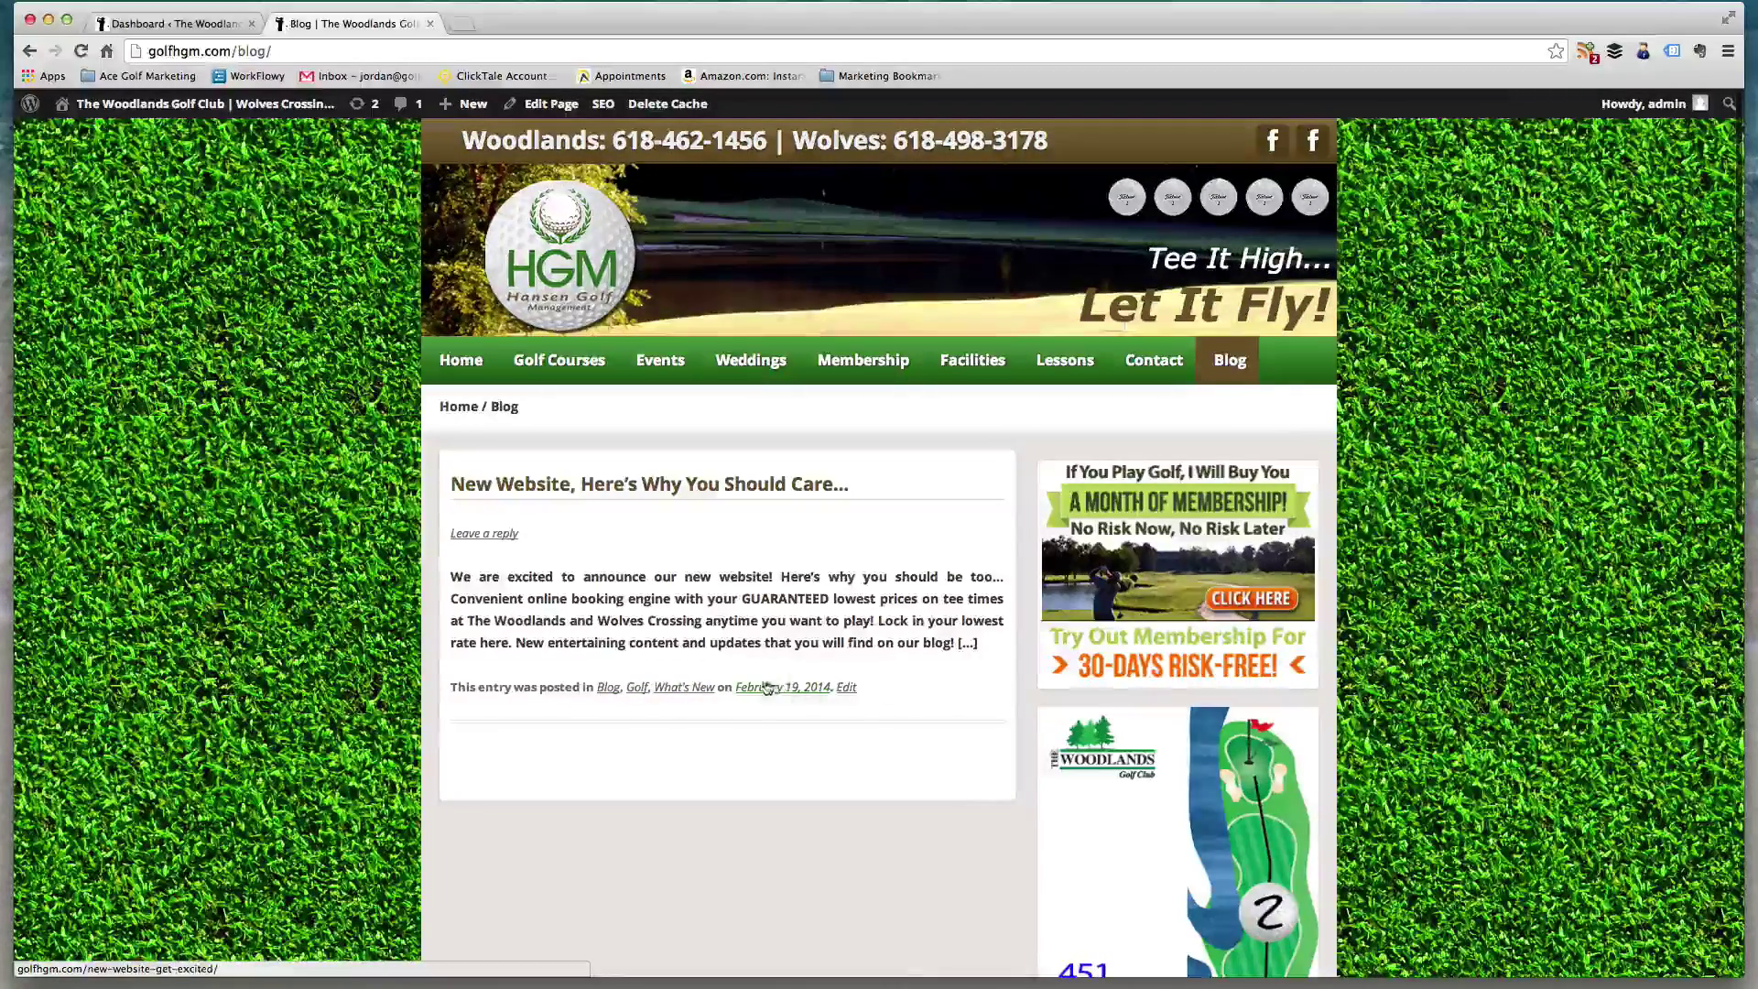
click(850, 692)
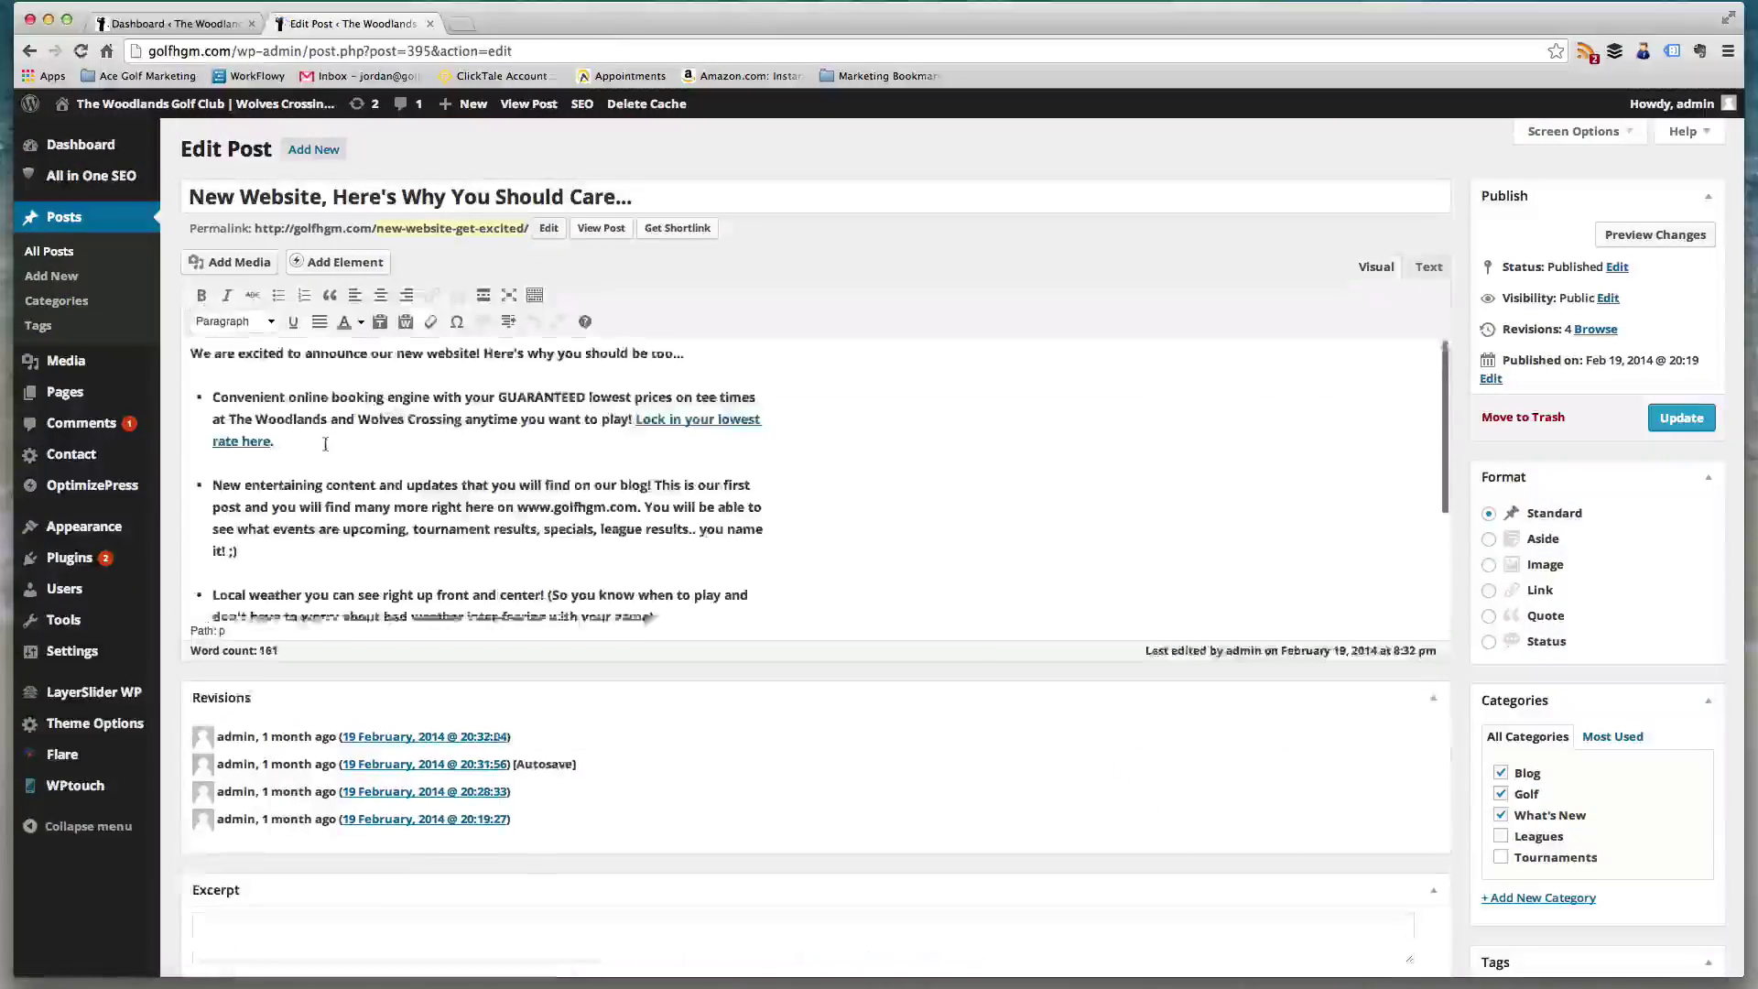
- Select and deselect some bullet text in the New Website post, then start a blank Add New post
scroll(325, 443, down, 5)
scroll(324, 443, down, 4)
scroll(357, 494, up, 10)
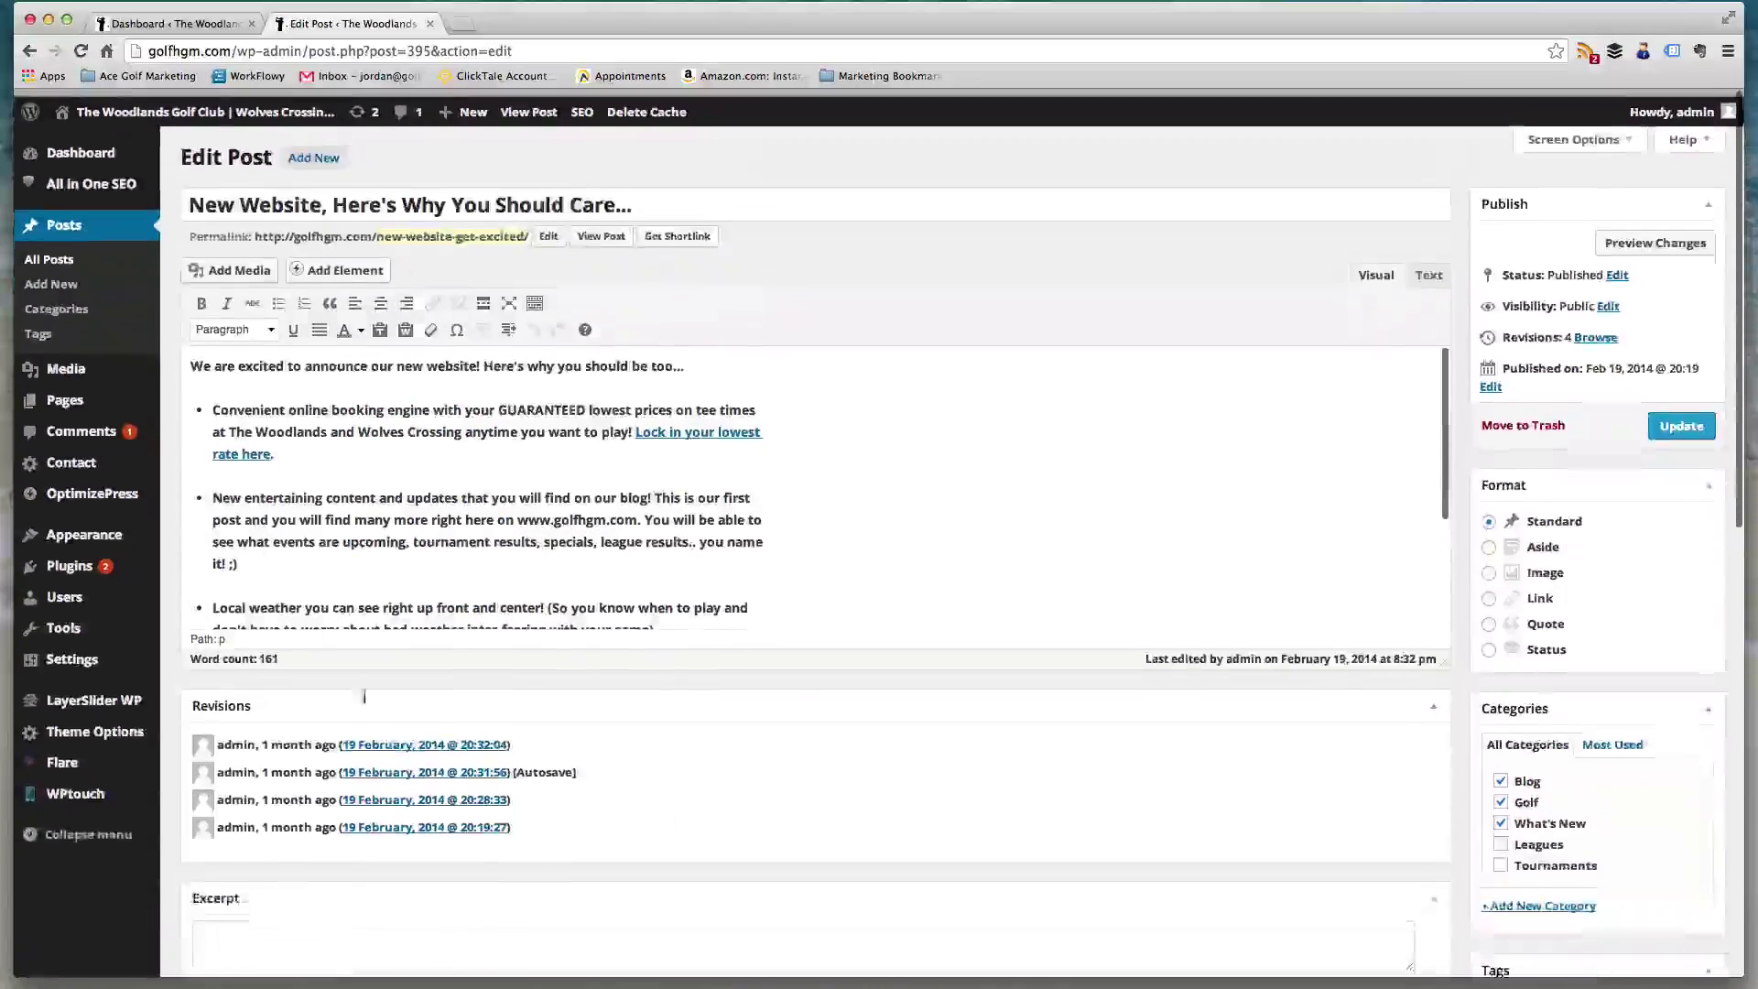
drag(324, 512, 284, 468)
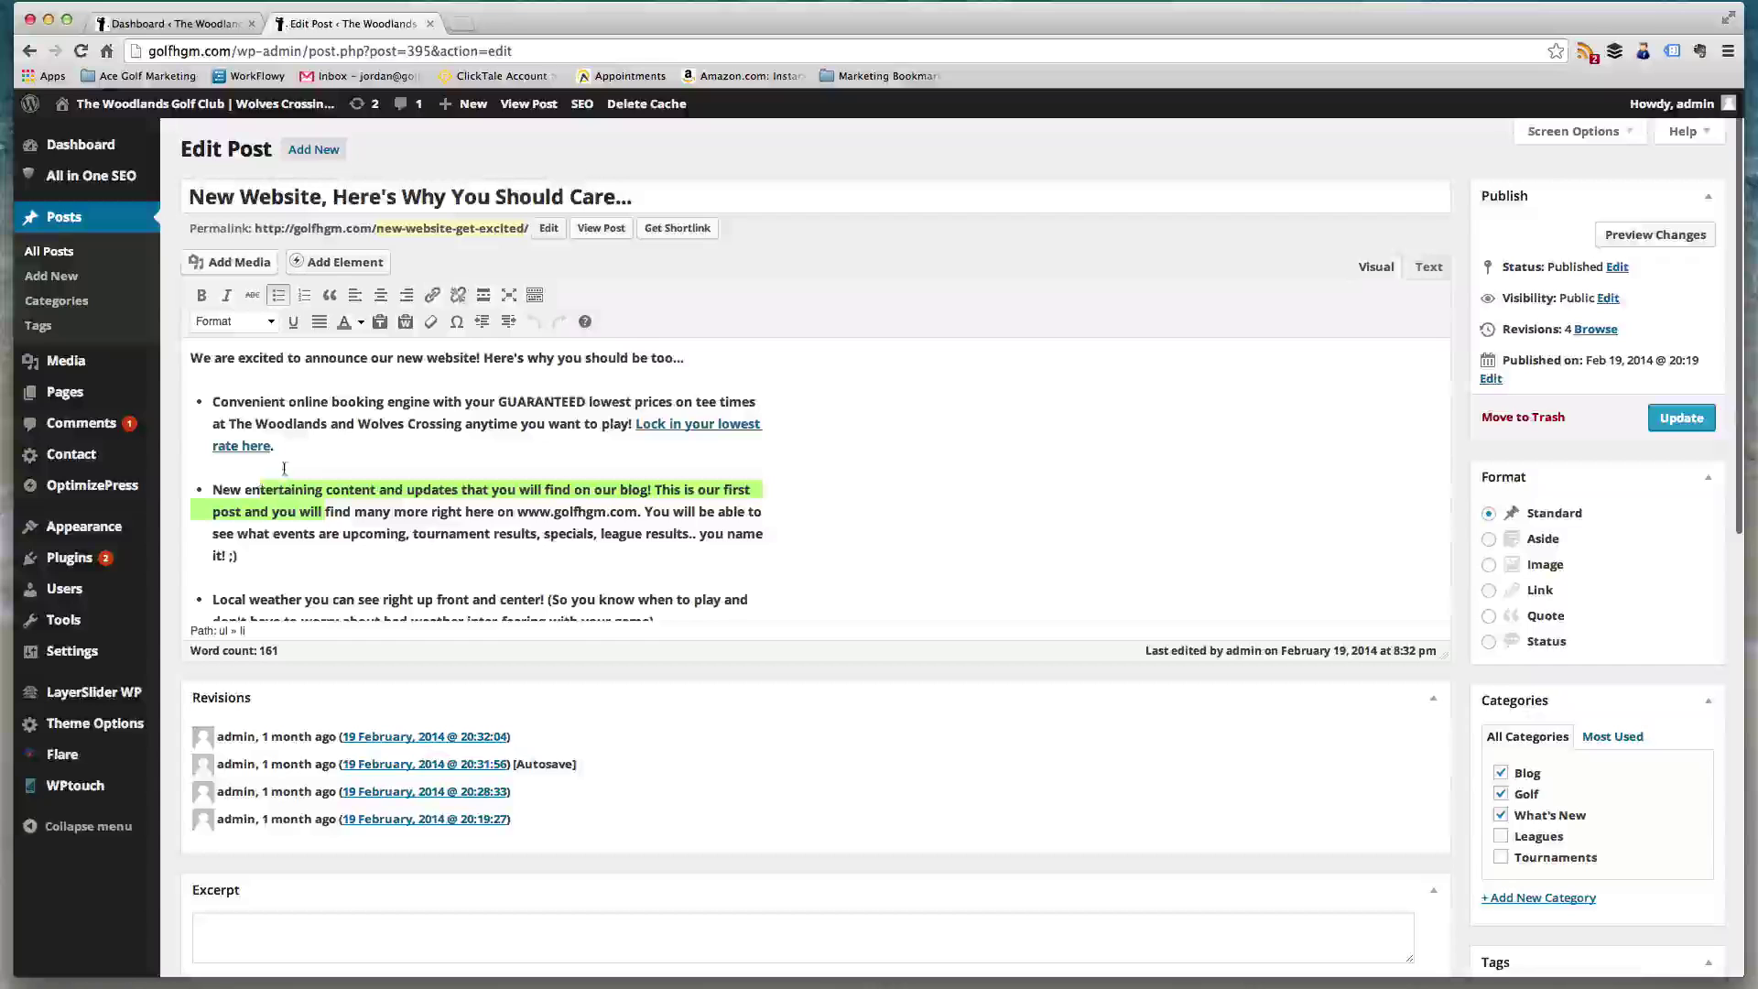
click(251, 506)
click(252, 556)
scroll(586, 531, down, 3)
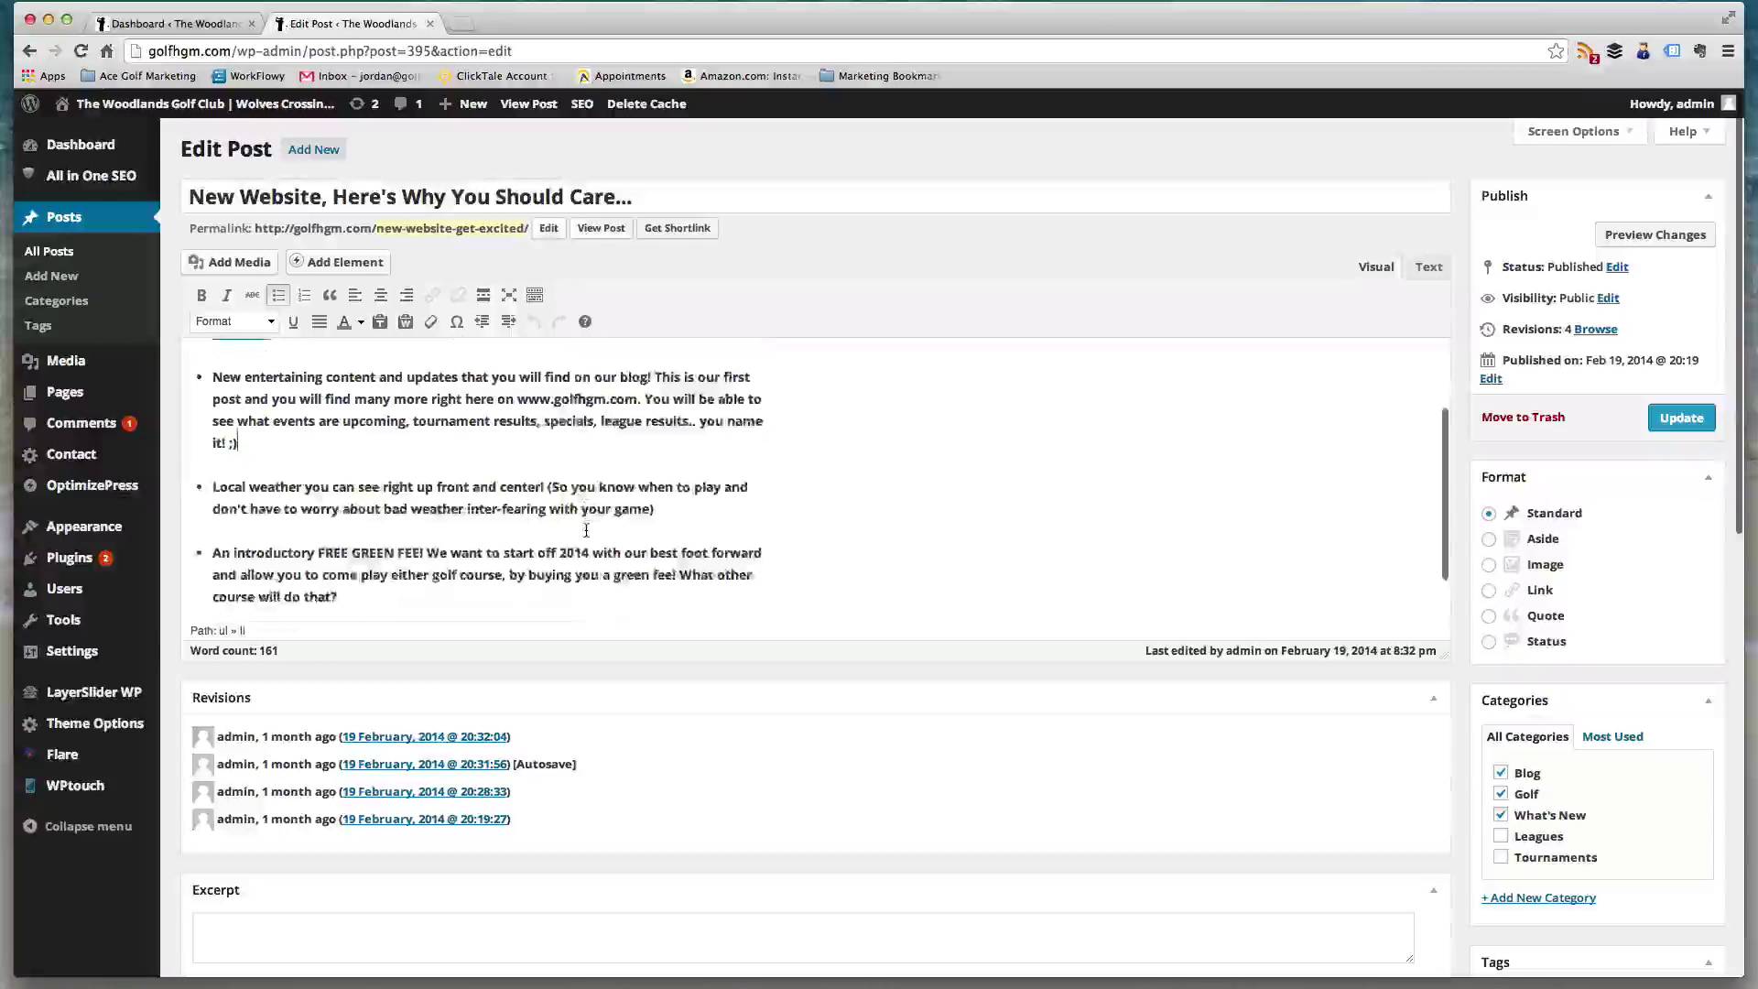
scroll(586, 531, up, 3)
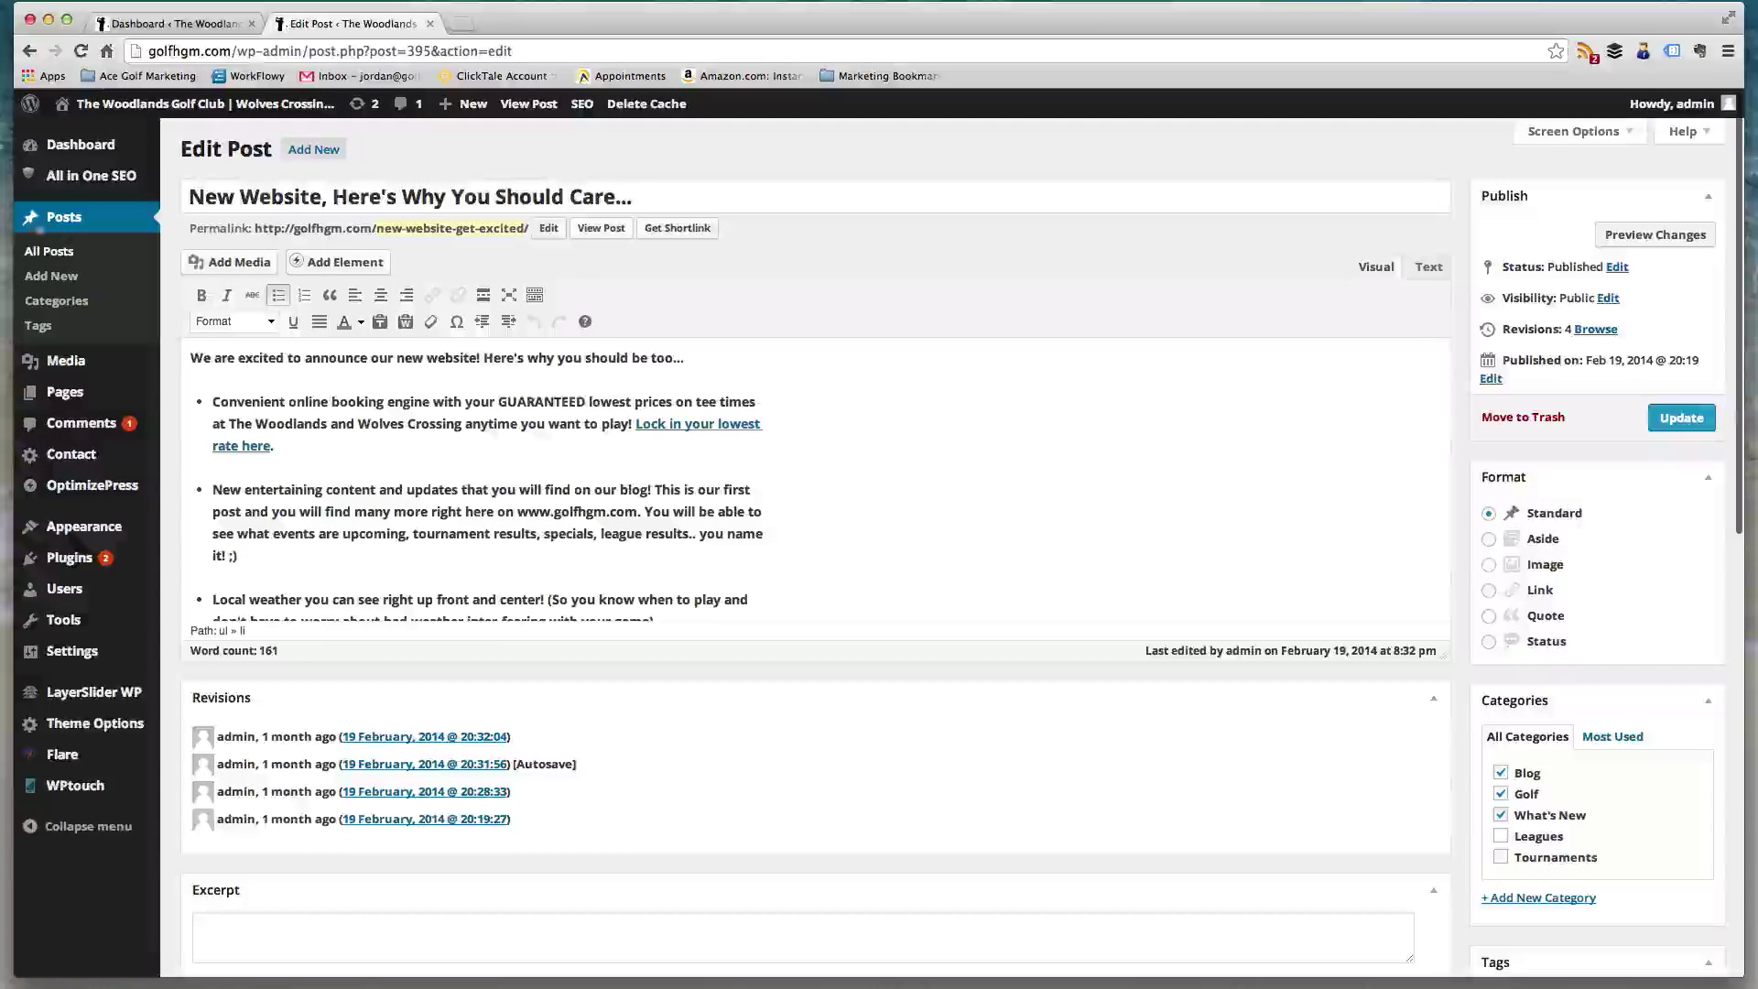
click(51, 276)
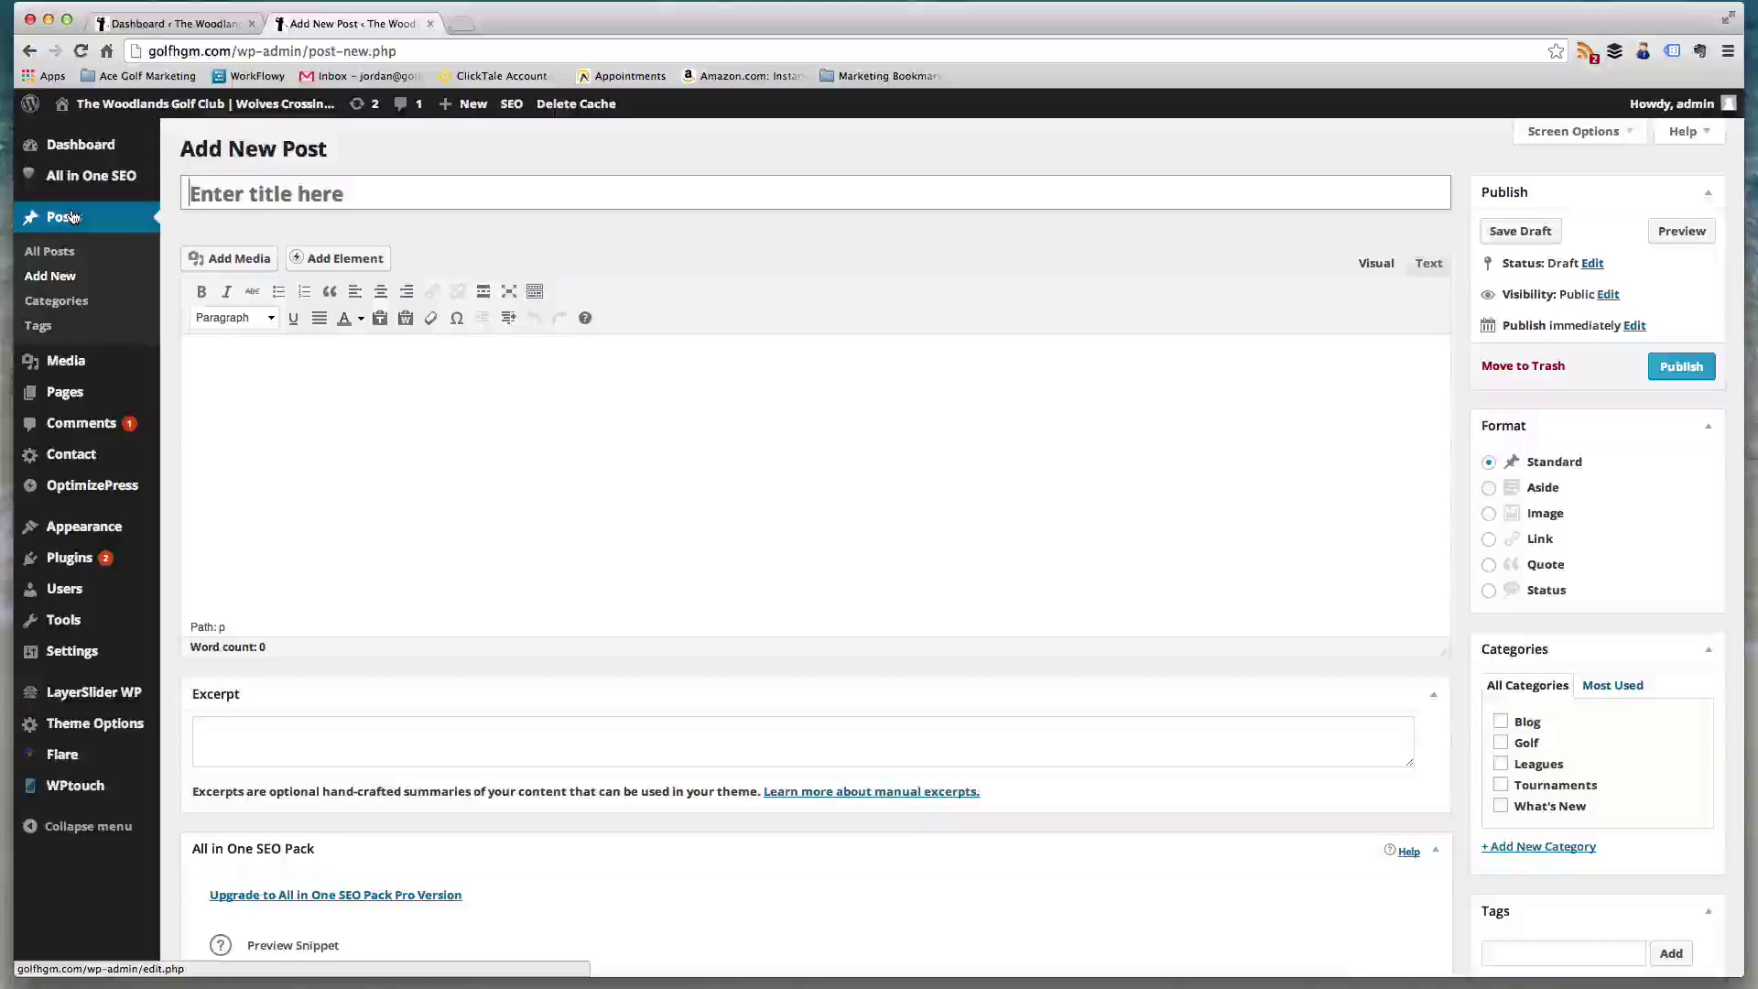
- Title the new post 'Tournament results'
text(unr)
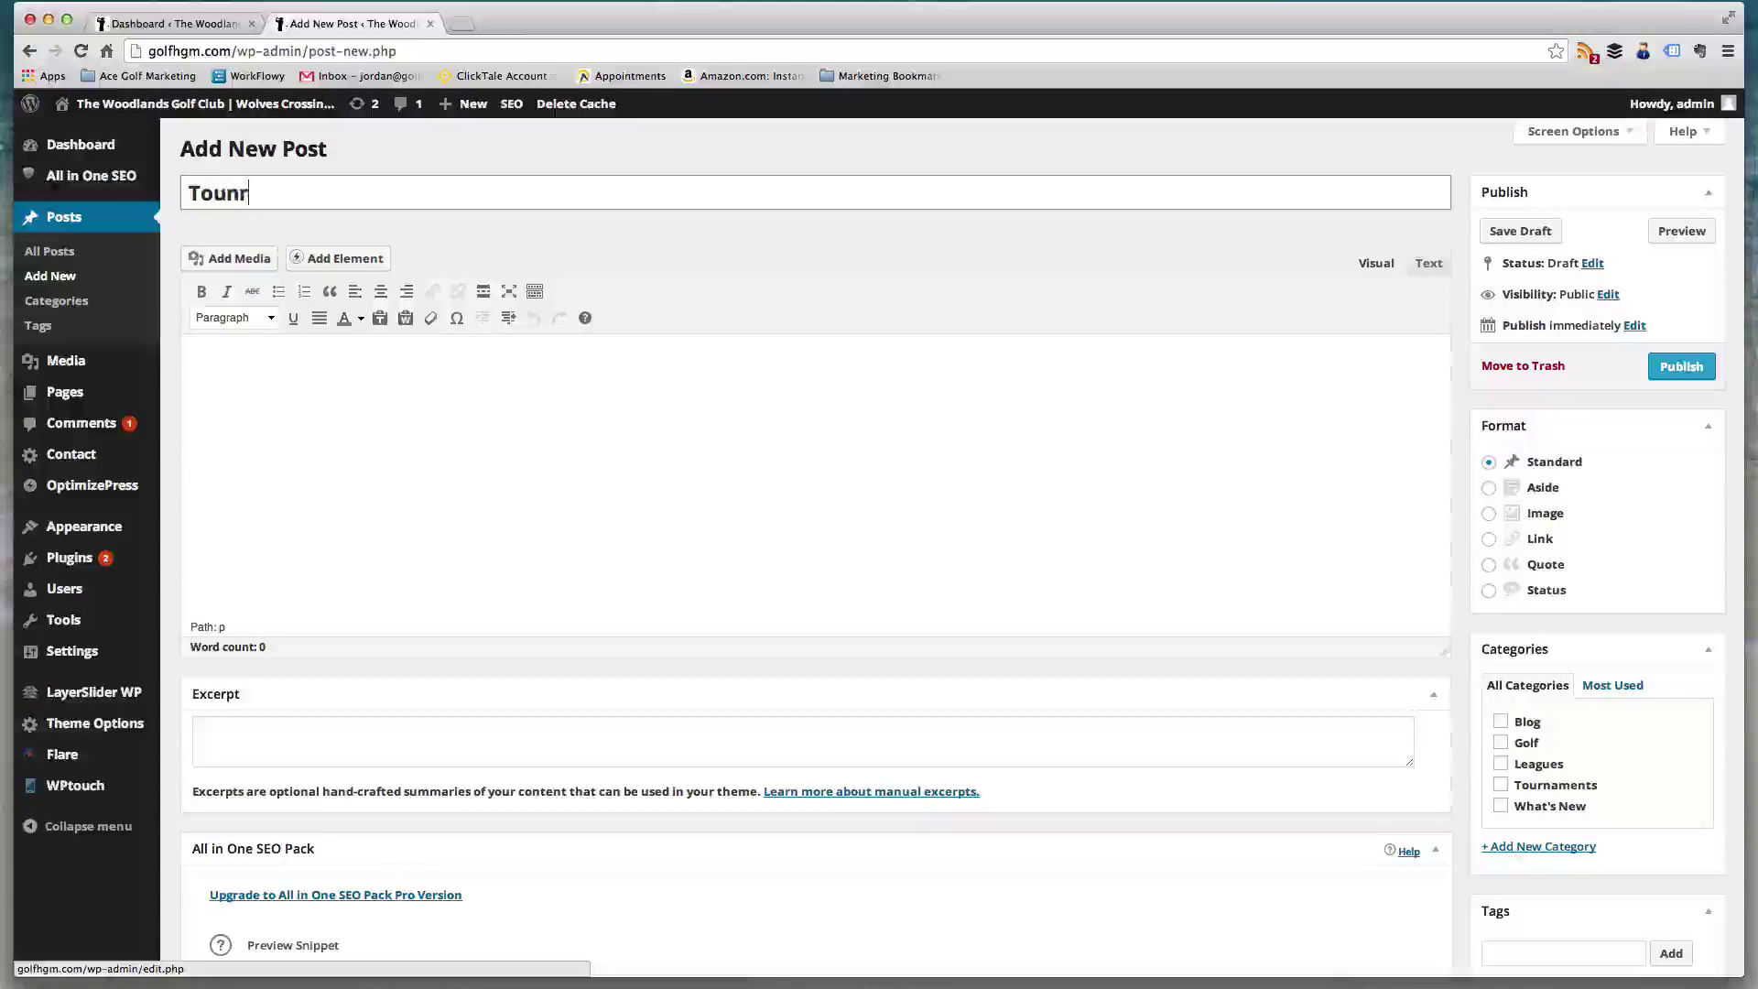
key(BackSpace)
key(BackSpace)
text(rn)
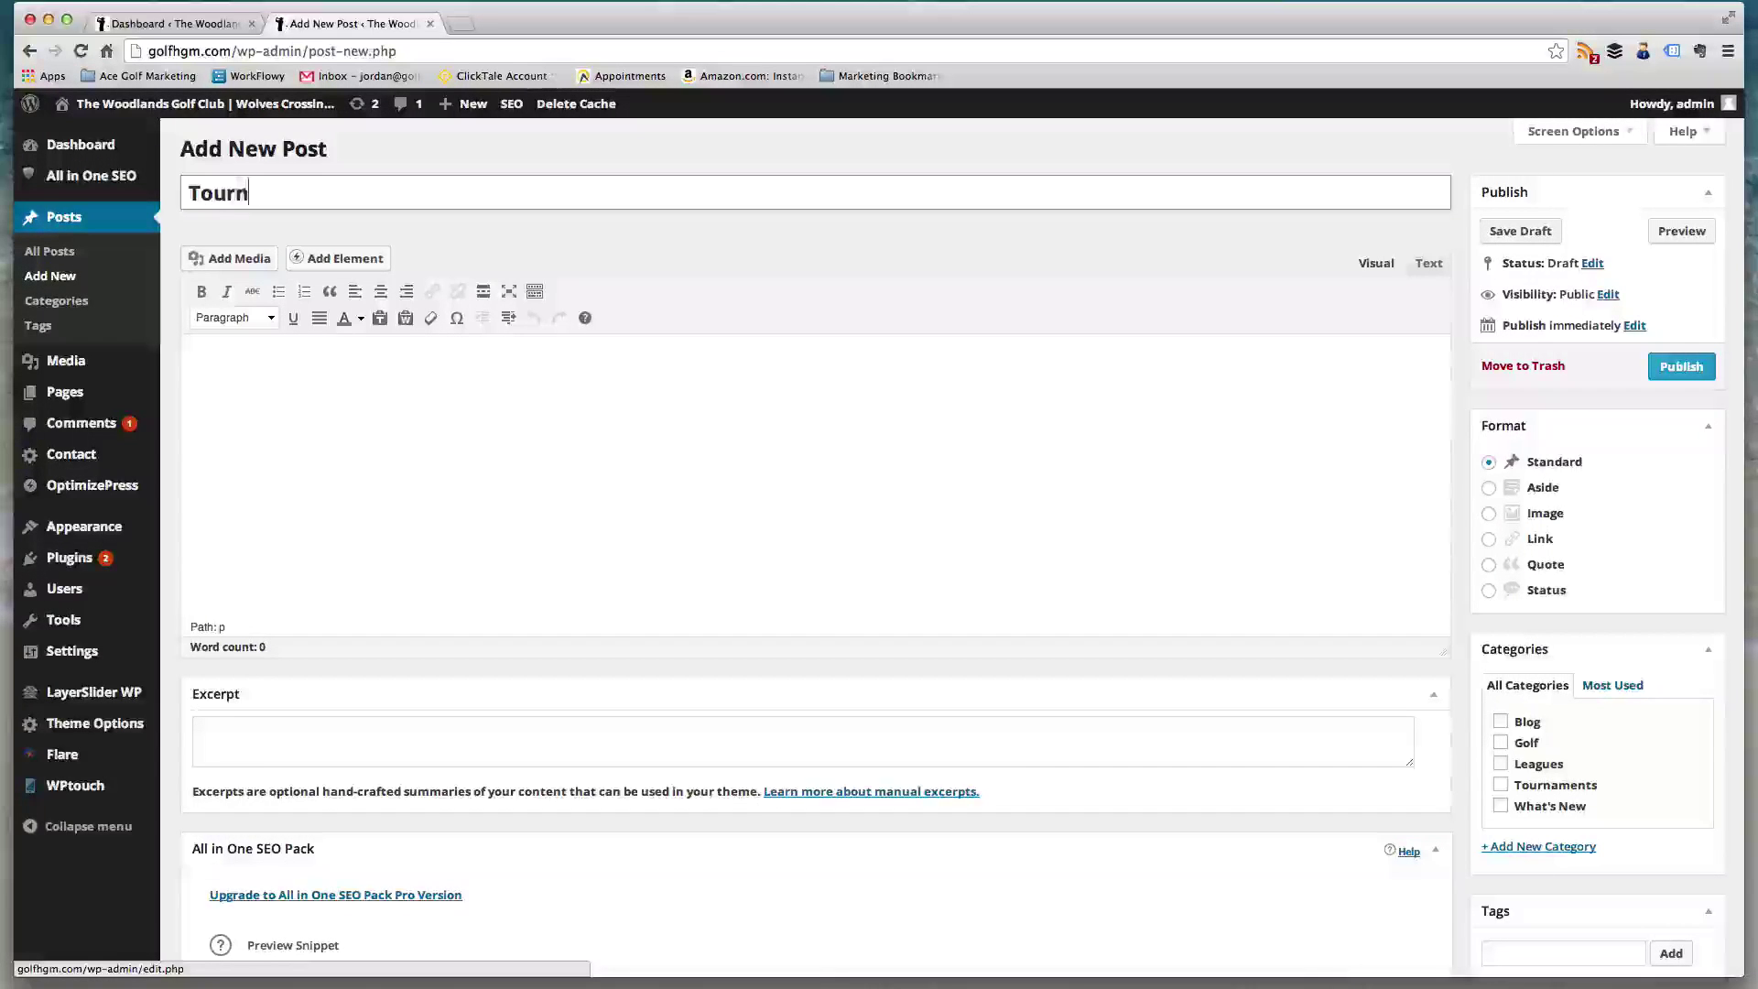
text(ament r)
text(esu)
key(BackSpace)
text(su)
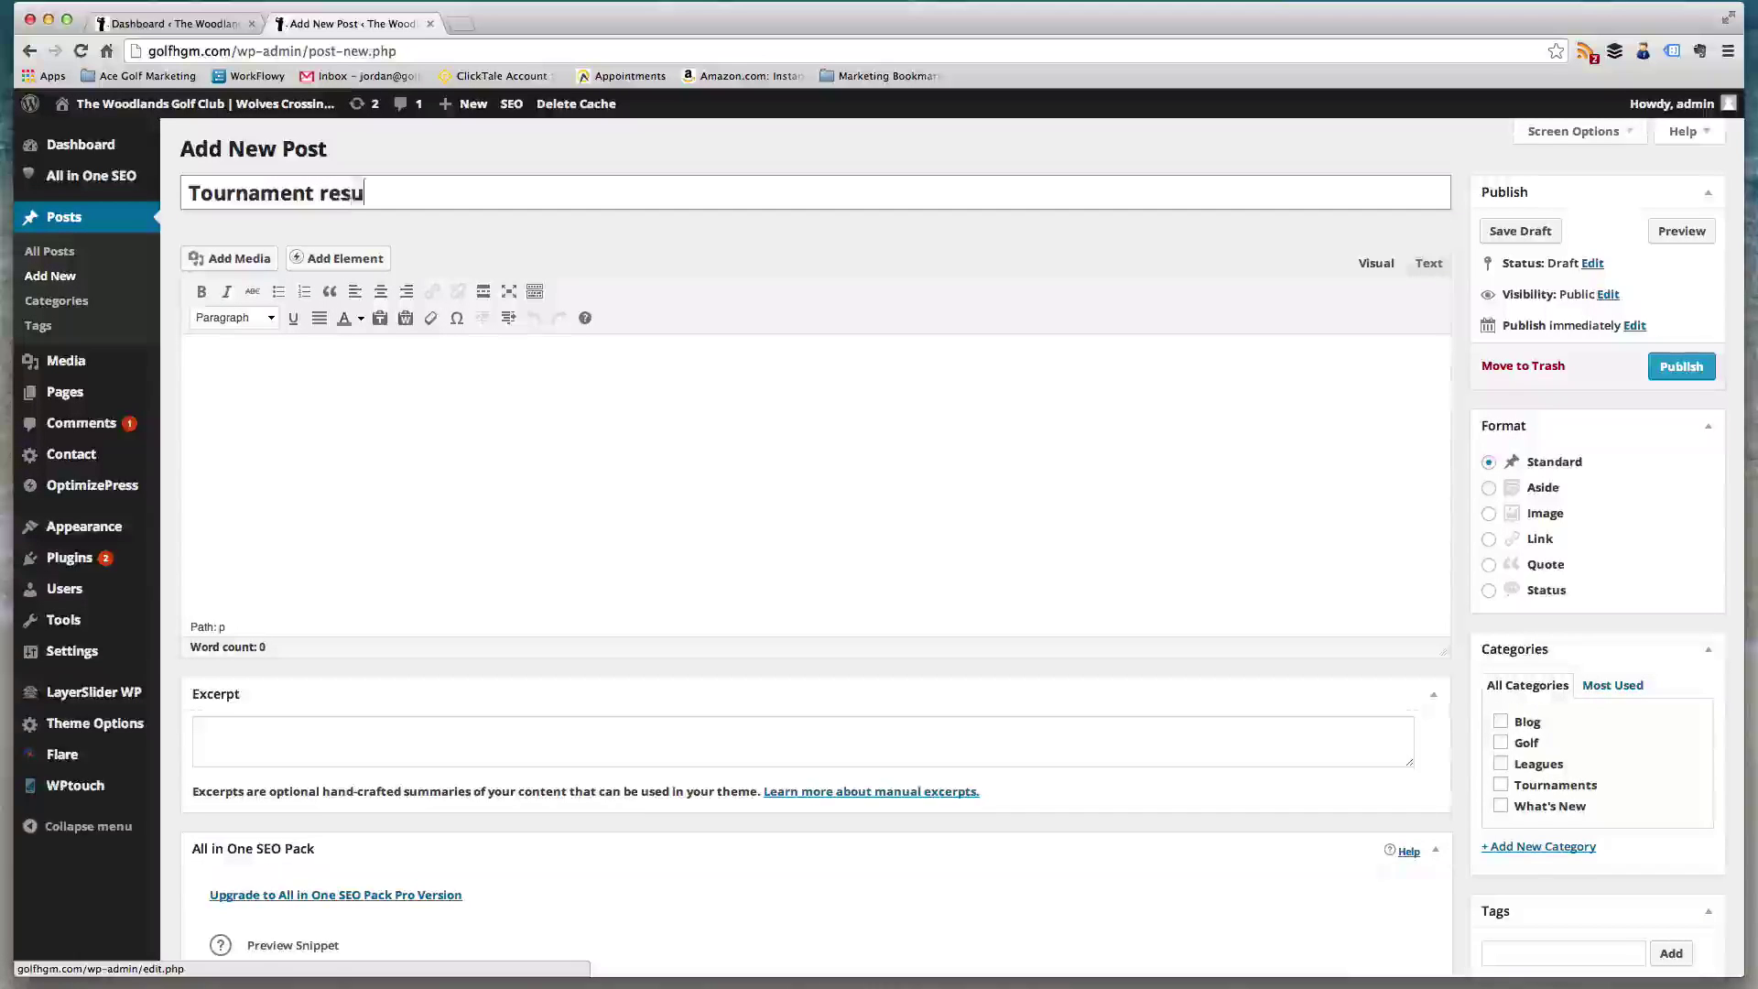
- Write 'Upcoming tournaments results...' as the post body
click(344, 431)
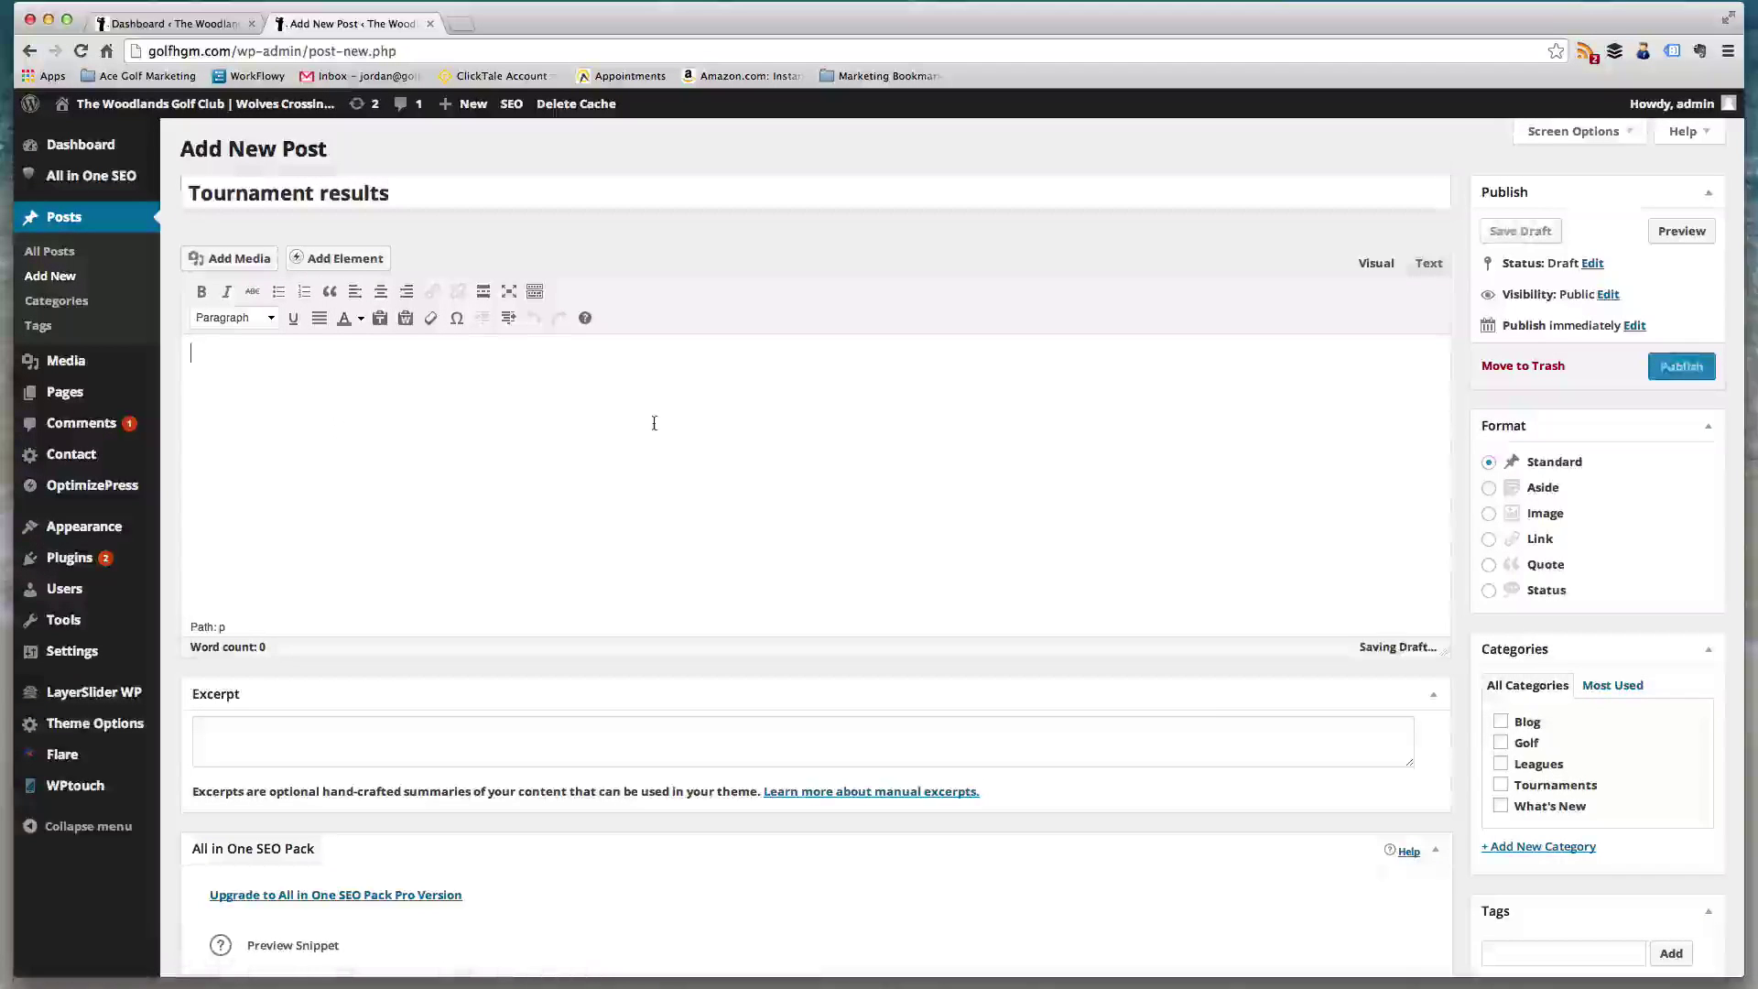
text(T)
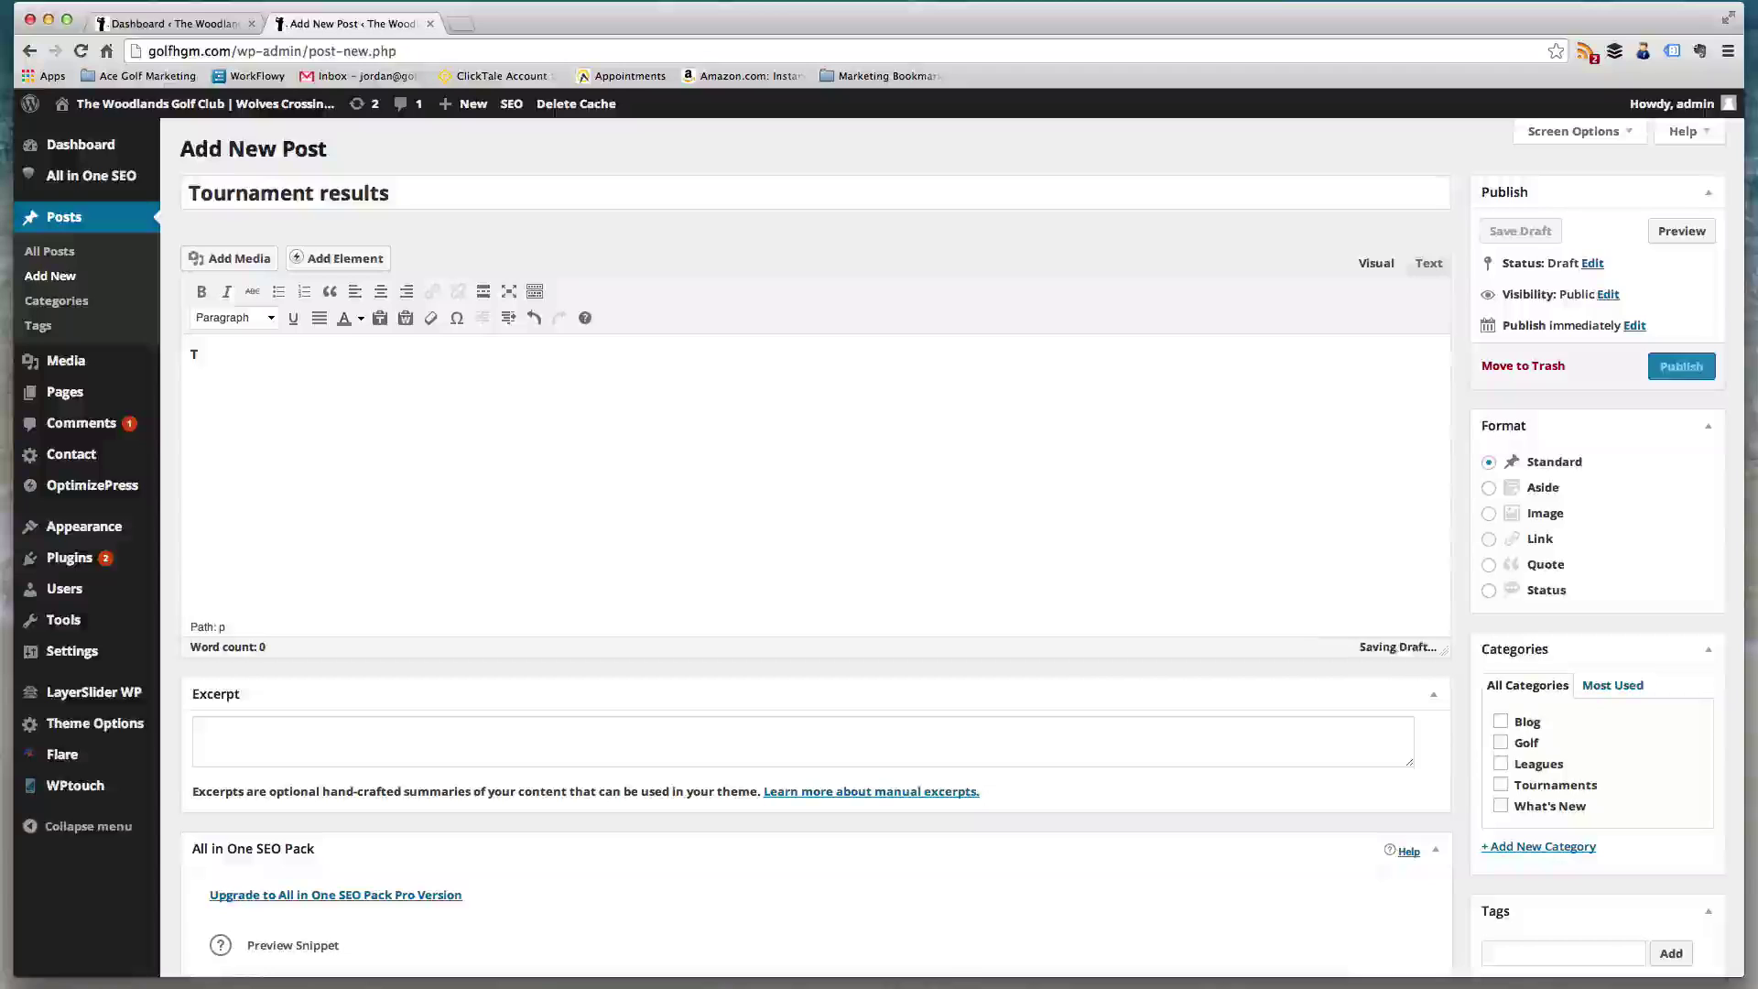
key(BackSpace)
text(upcoming)
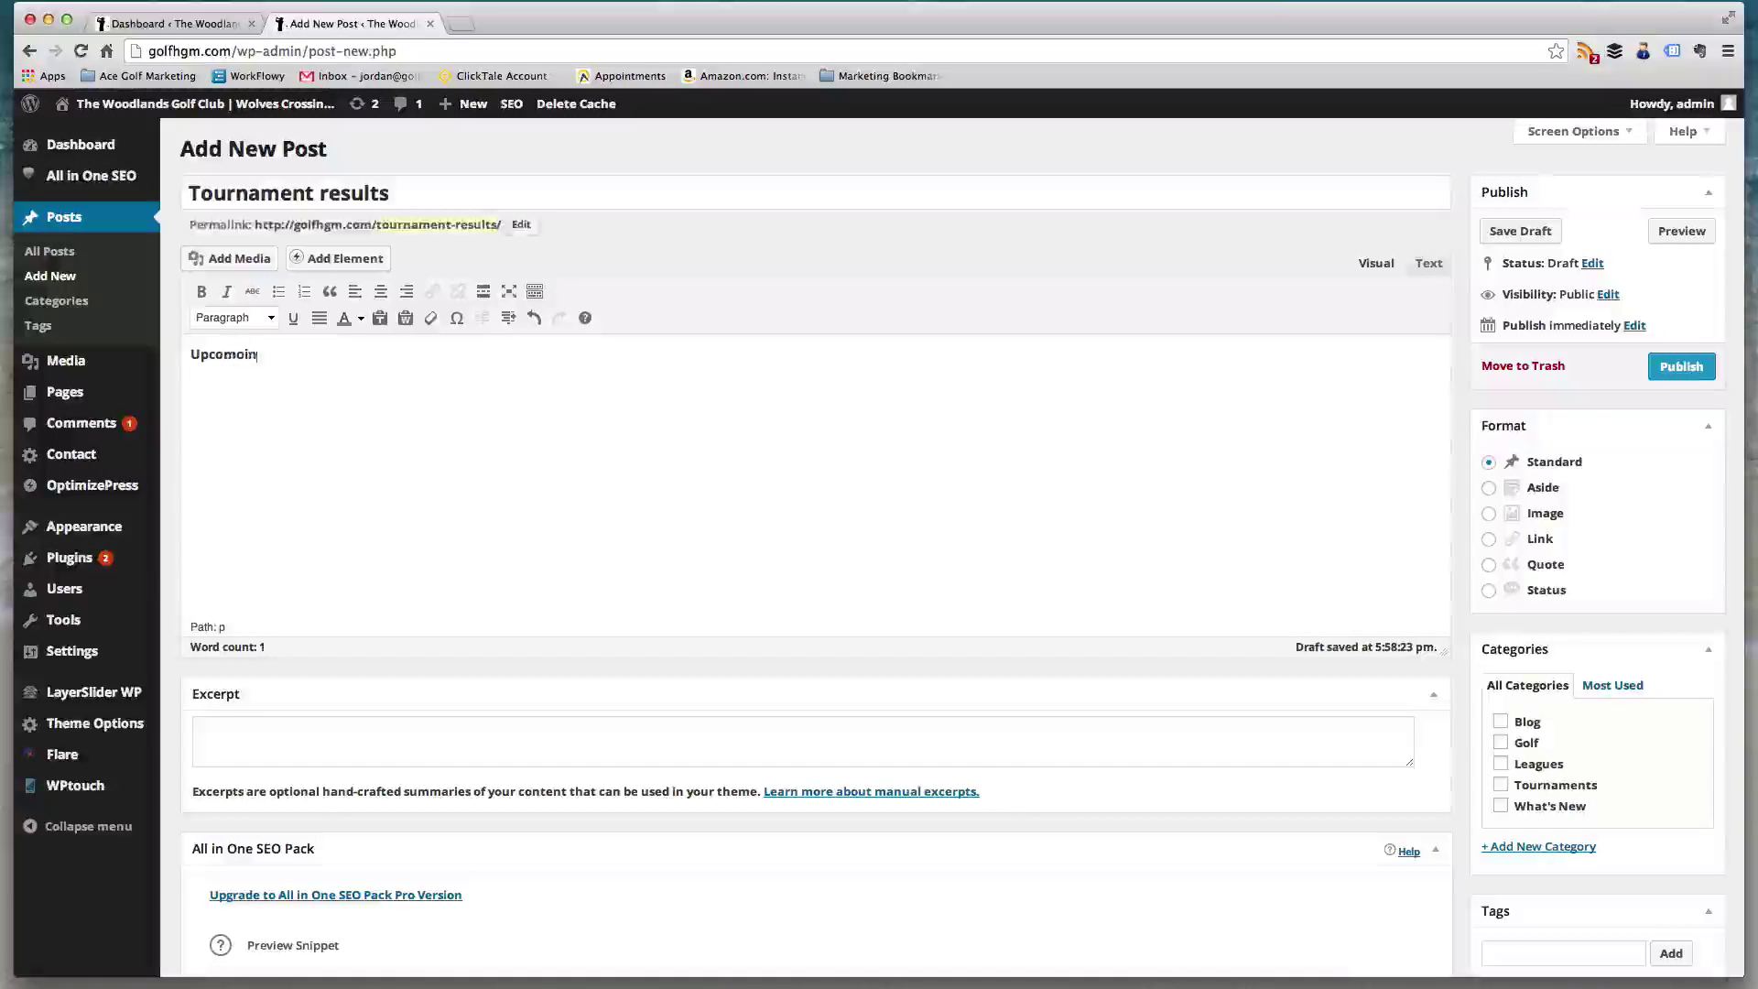
key(BackSpace)
key(BackSpace)
text(ing )
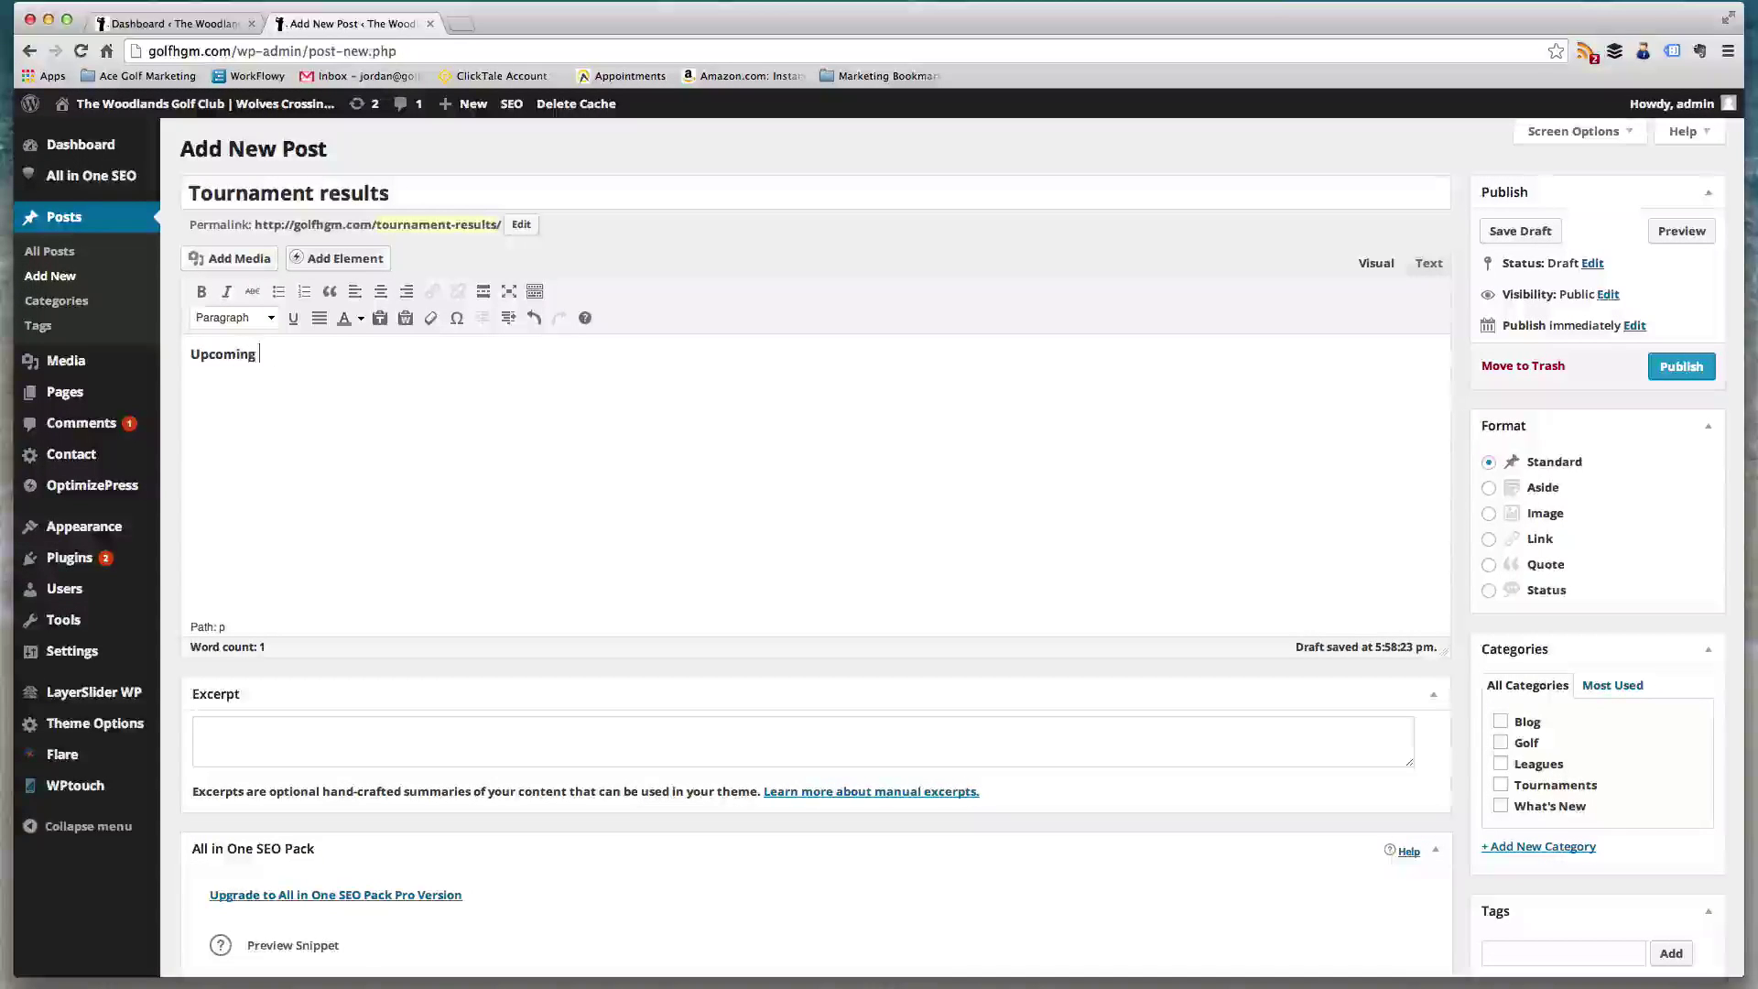
text(tournaments)
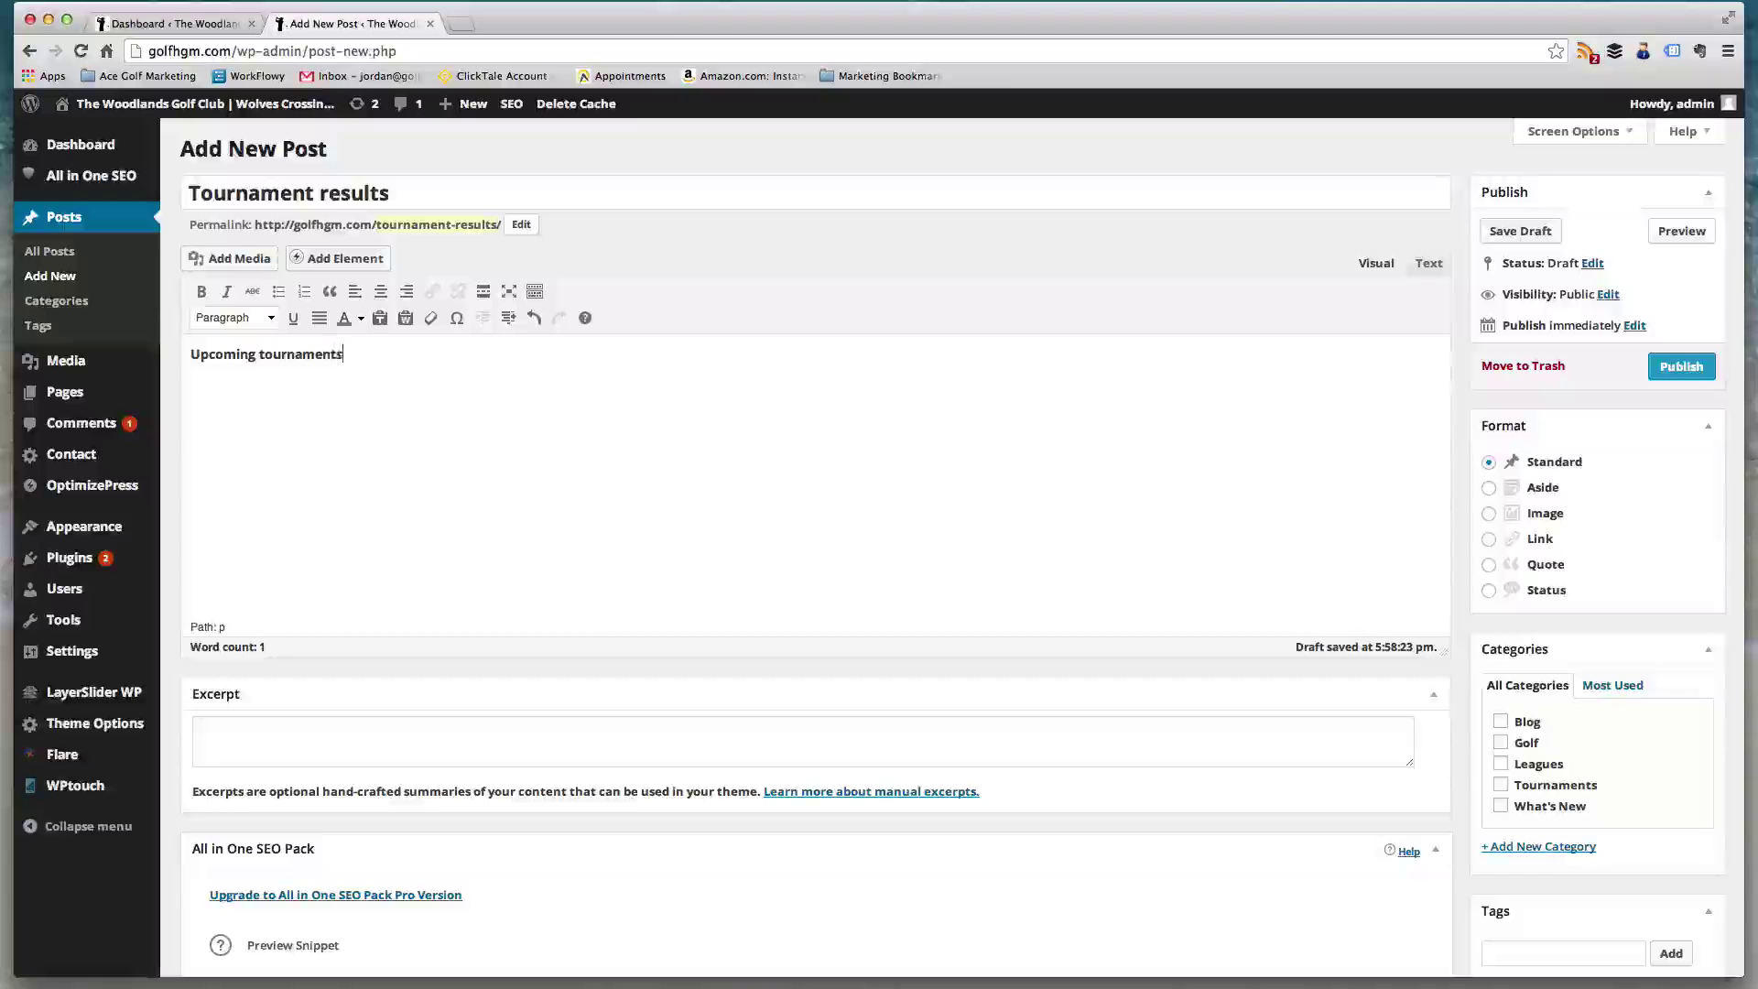
text( results..)
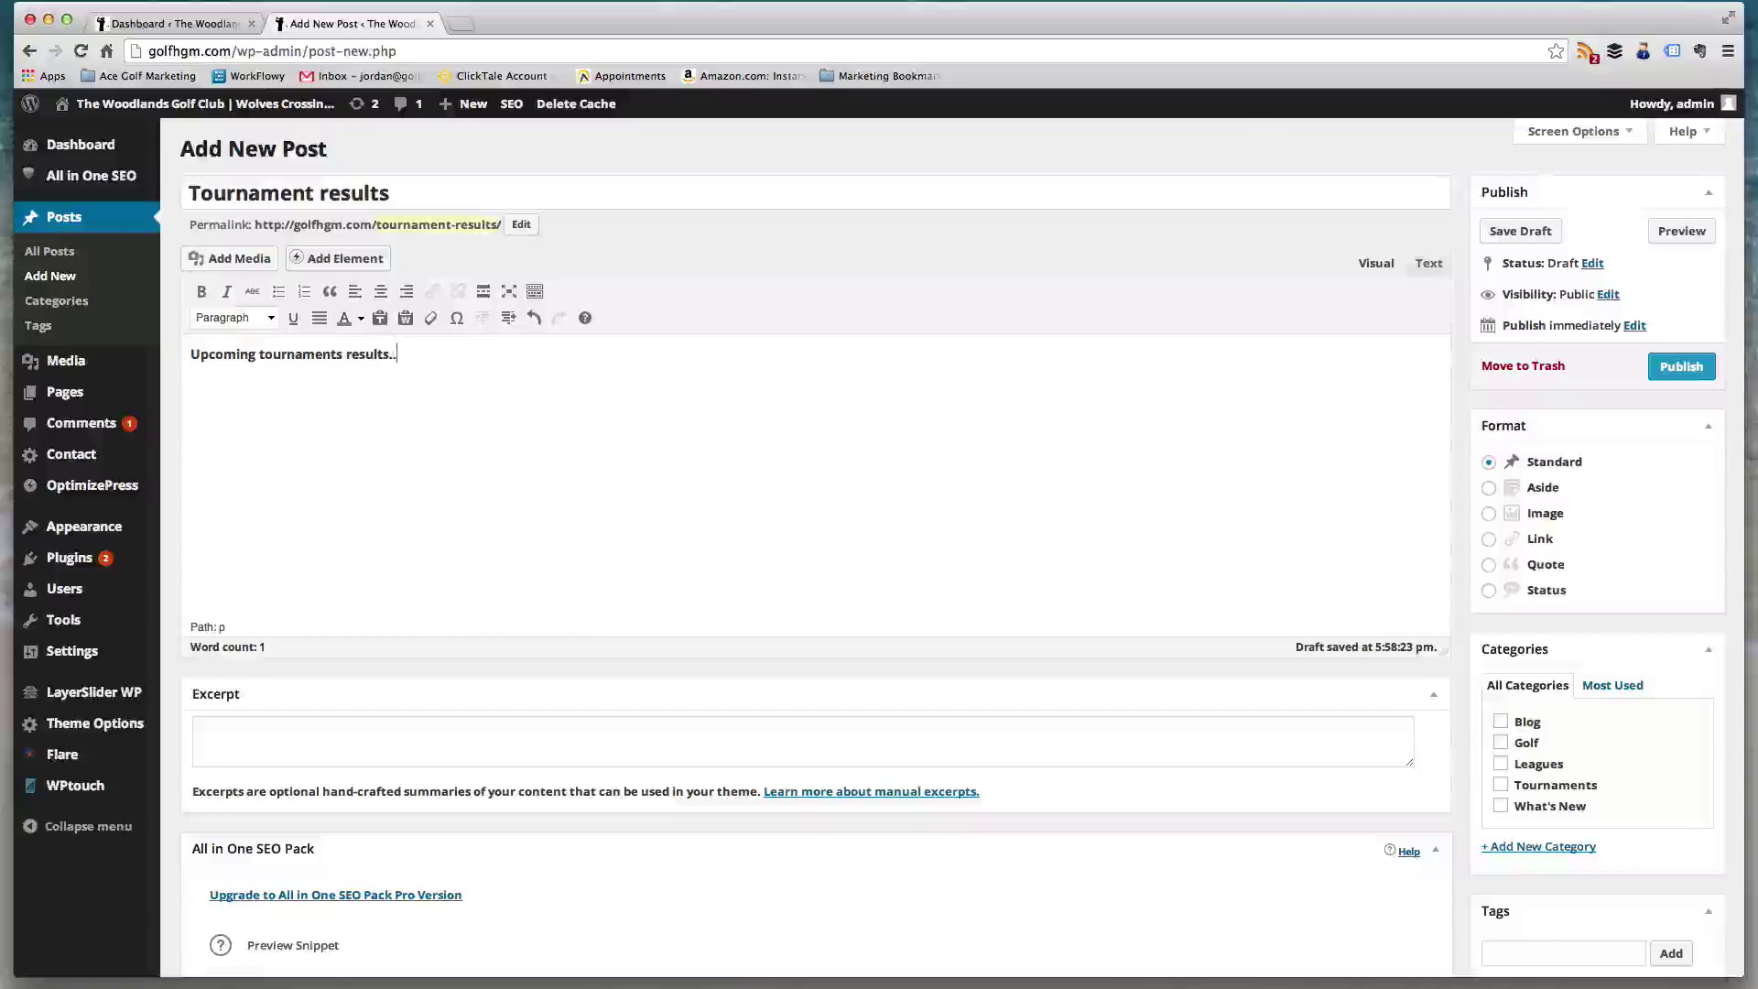
text(.)
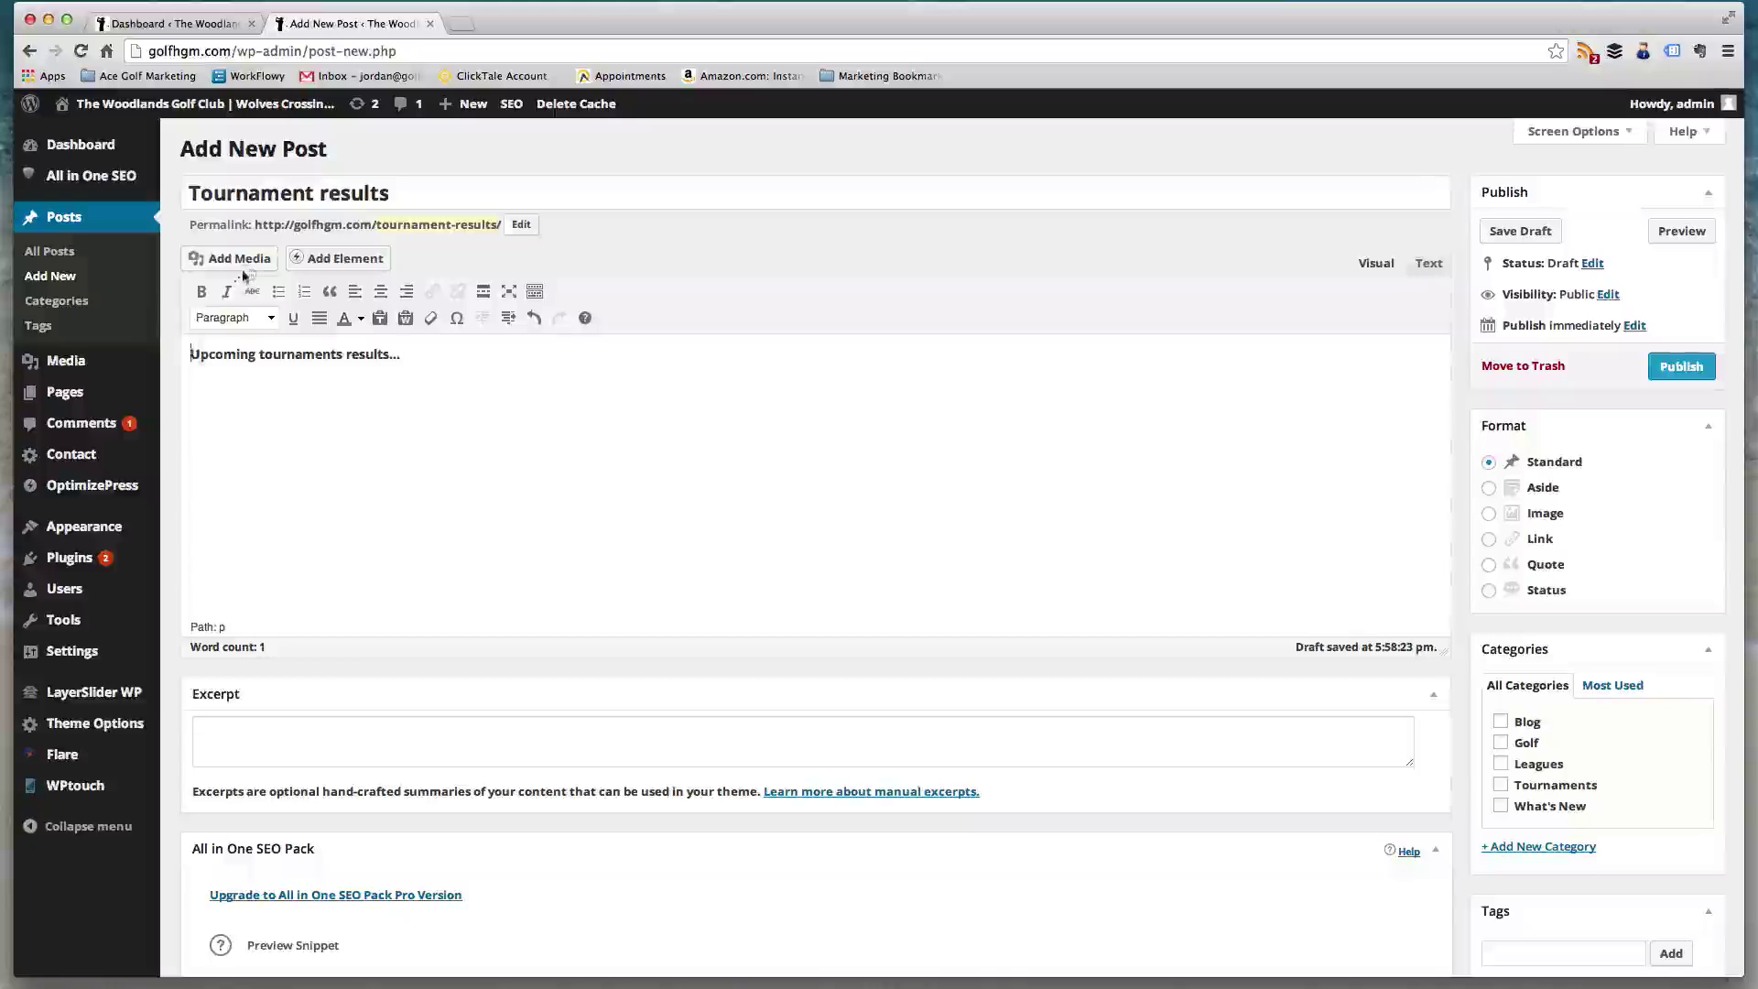
scroll(865, 440, down, 5)
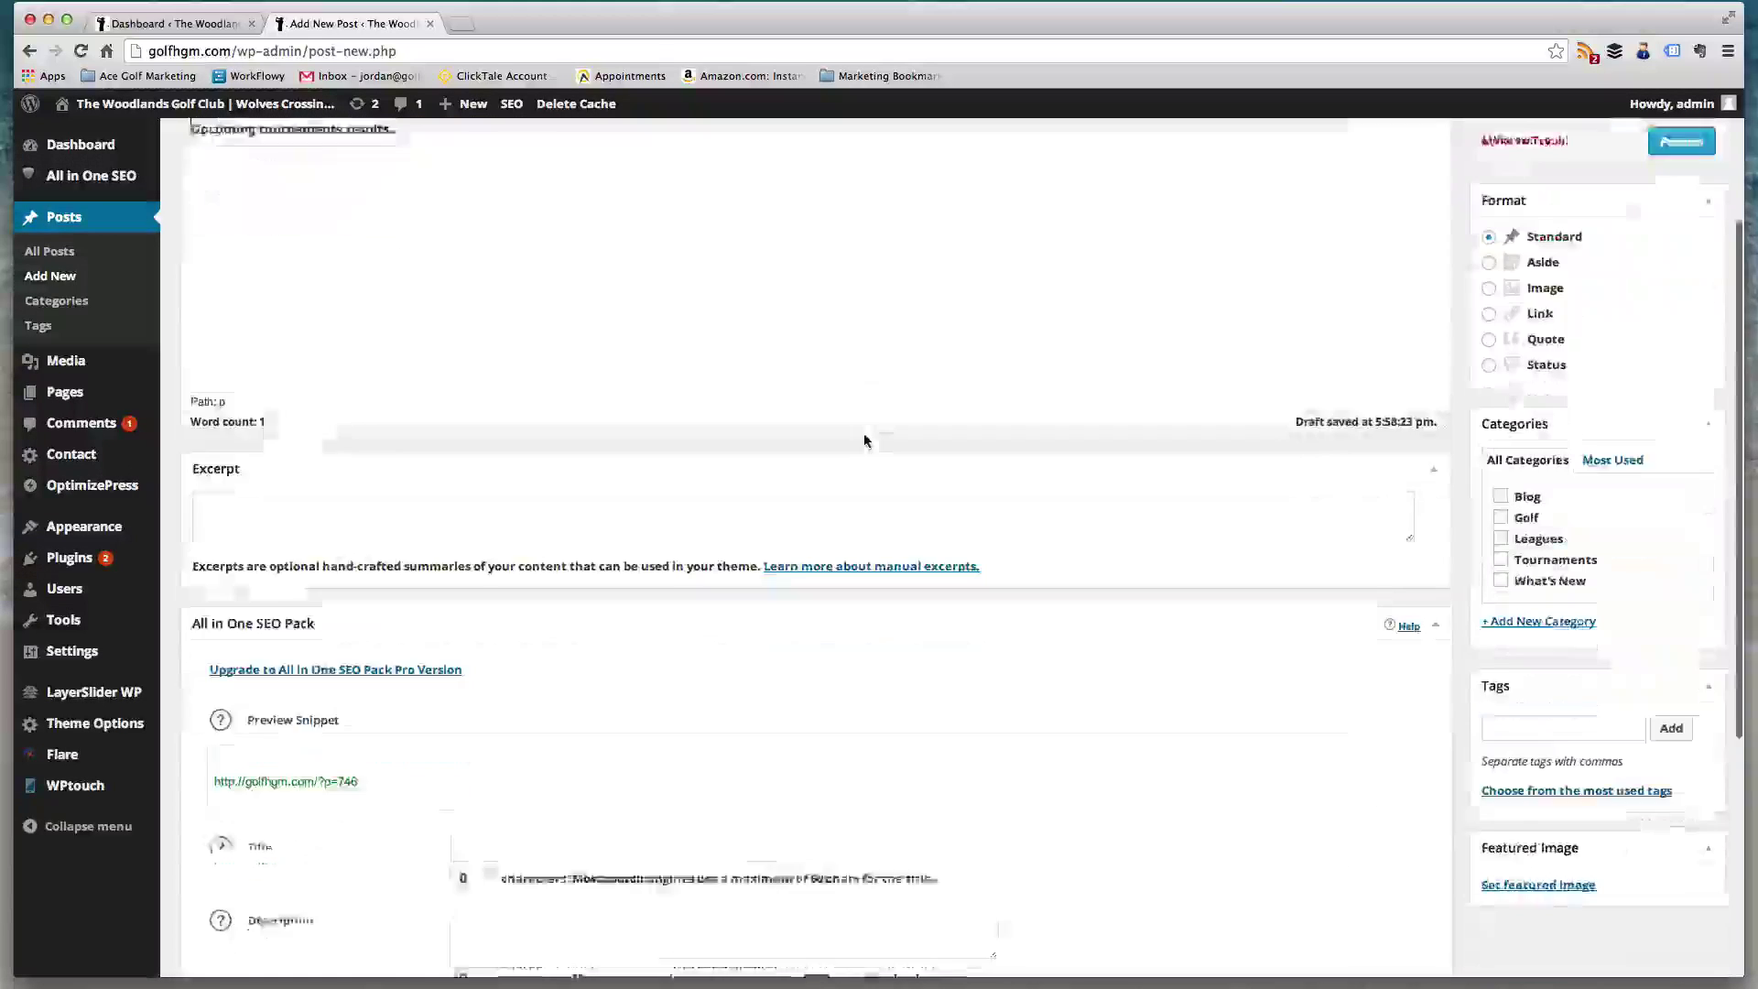
scroll(864, 441, up, 2)
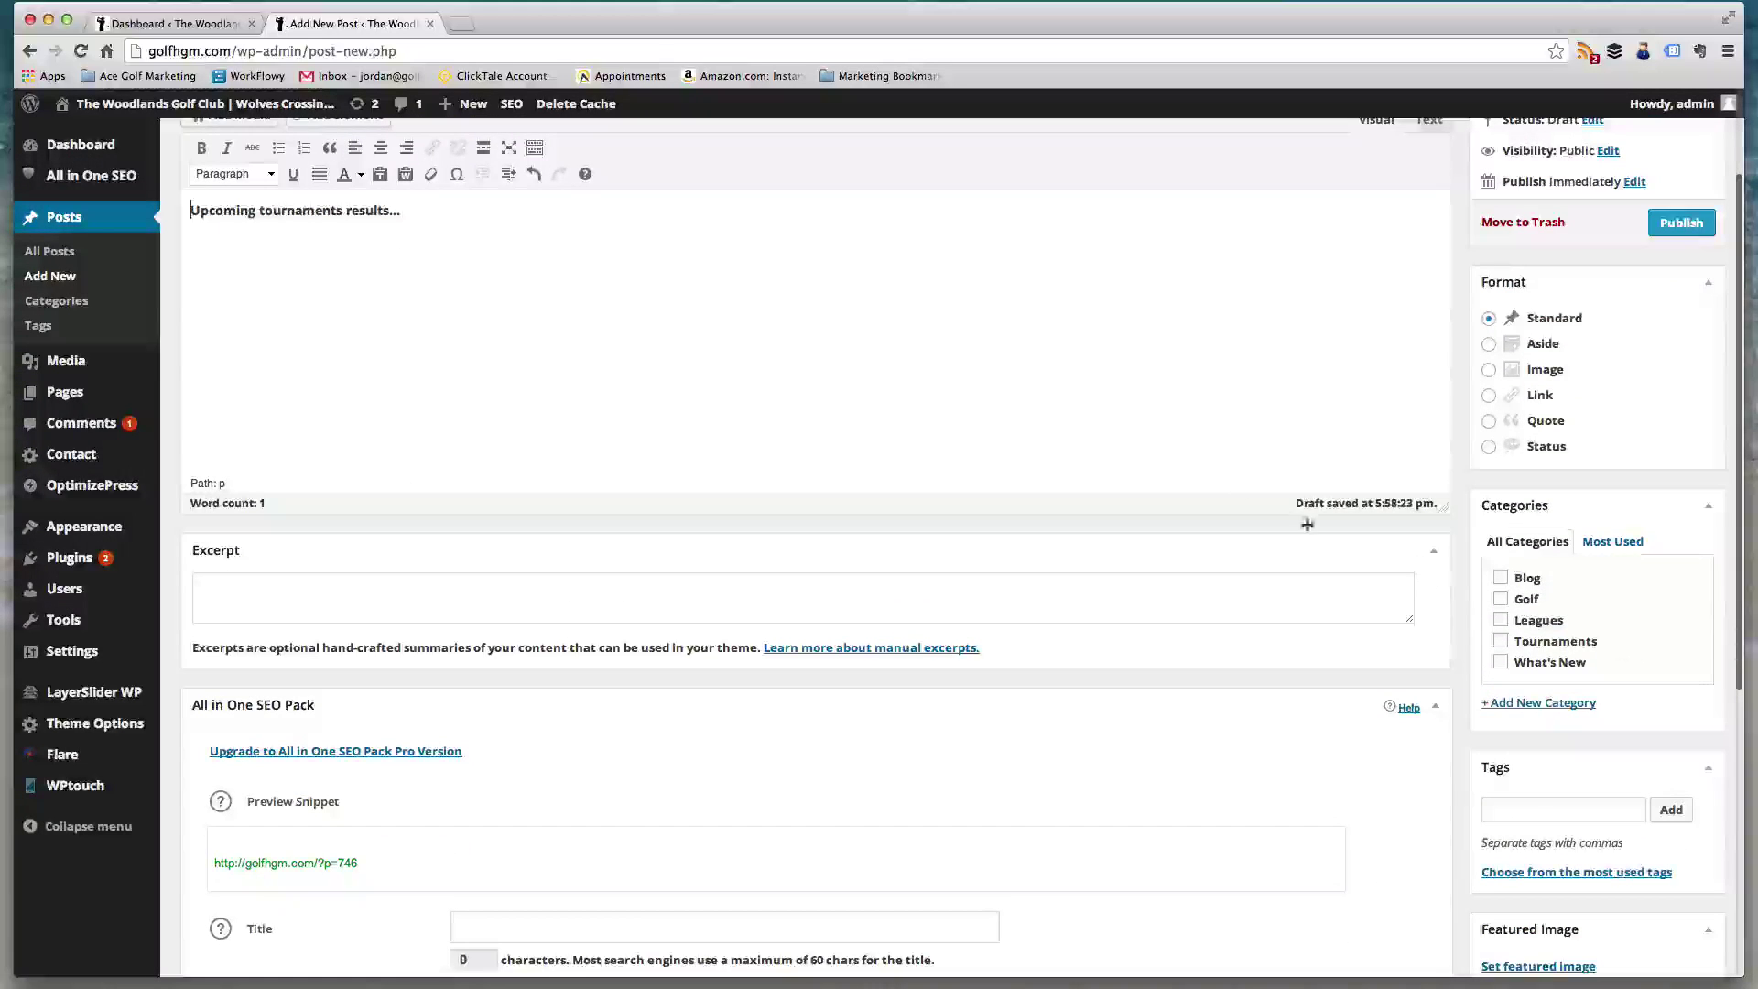
scroll(1370, 342, up, 3)
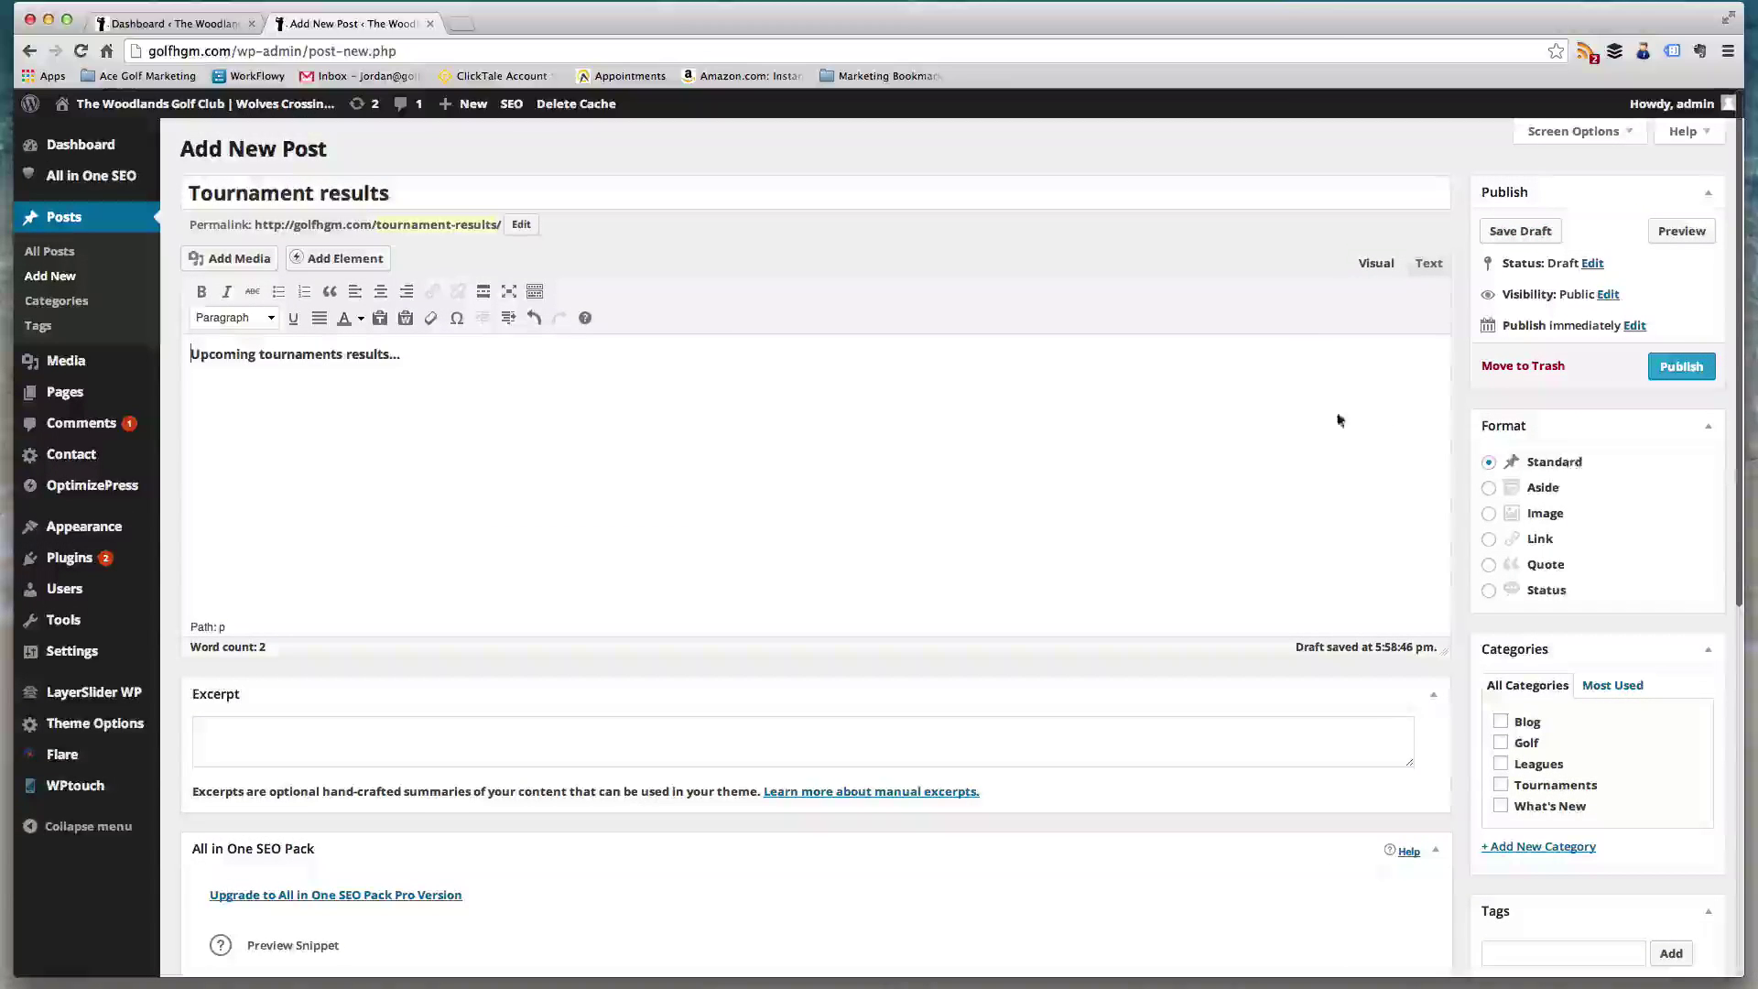
- Load golfhgm.com in a new tab, view its Blog page, then return to the draft
click(460, 23)
text(golfhgm.com)
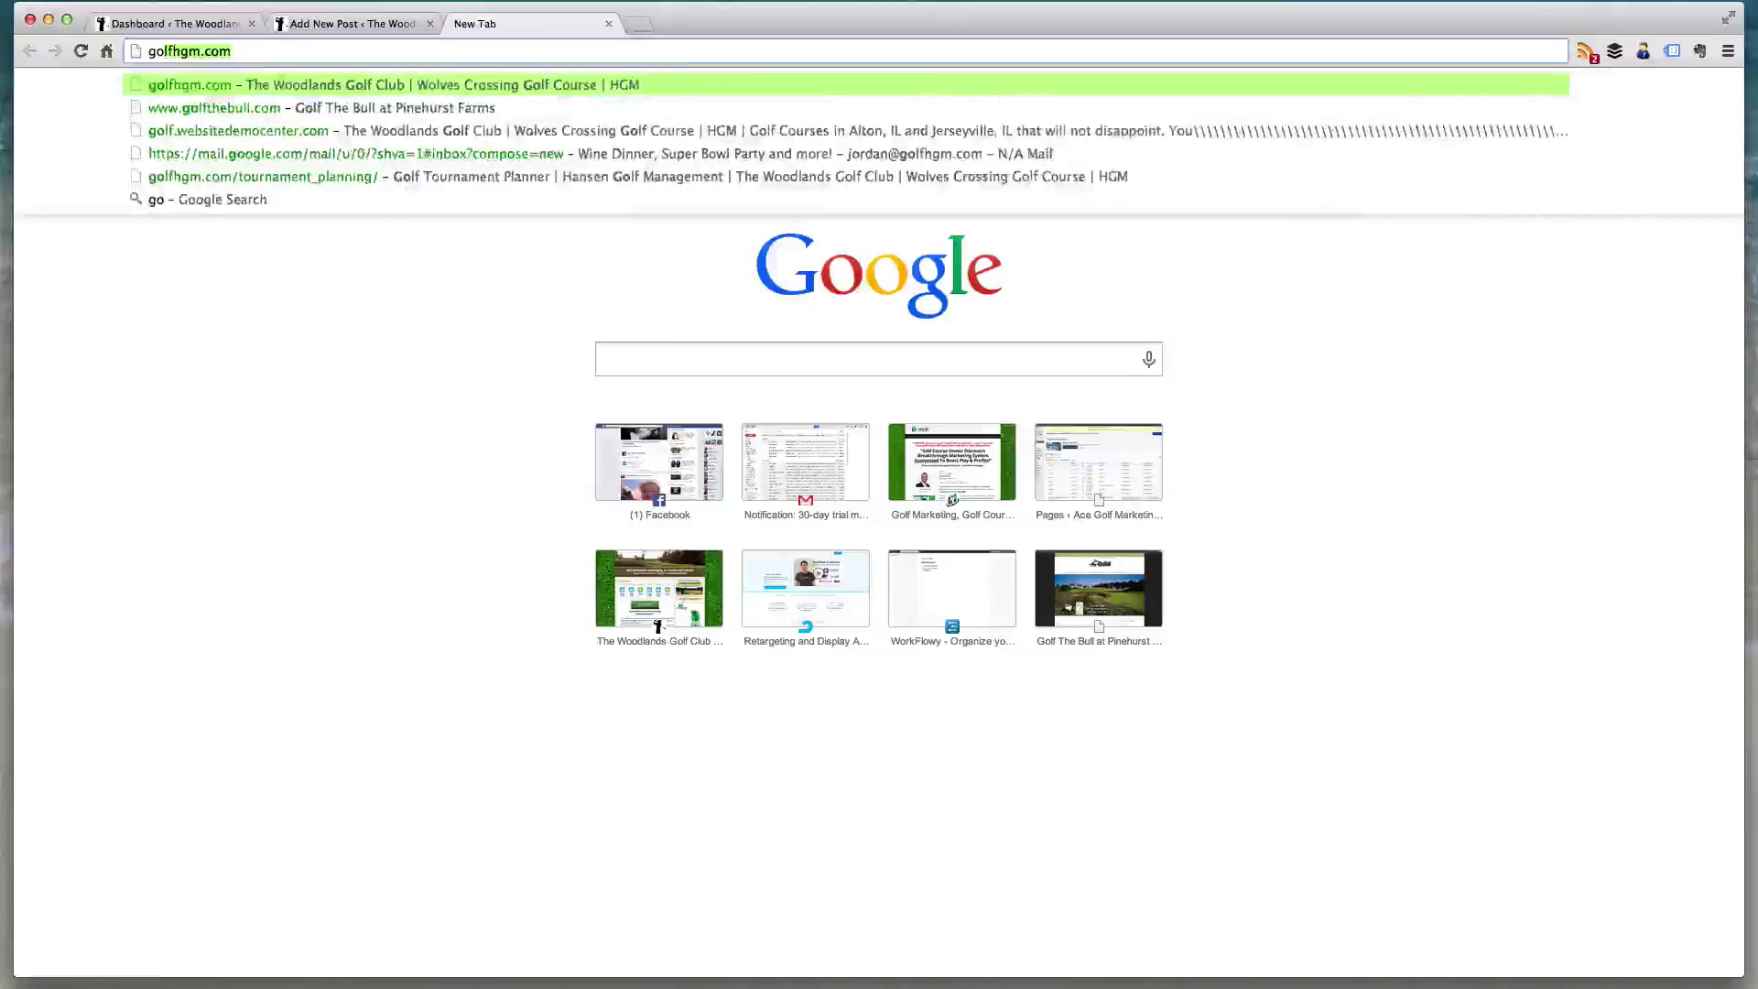
key(Return)
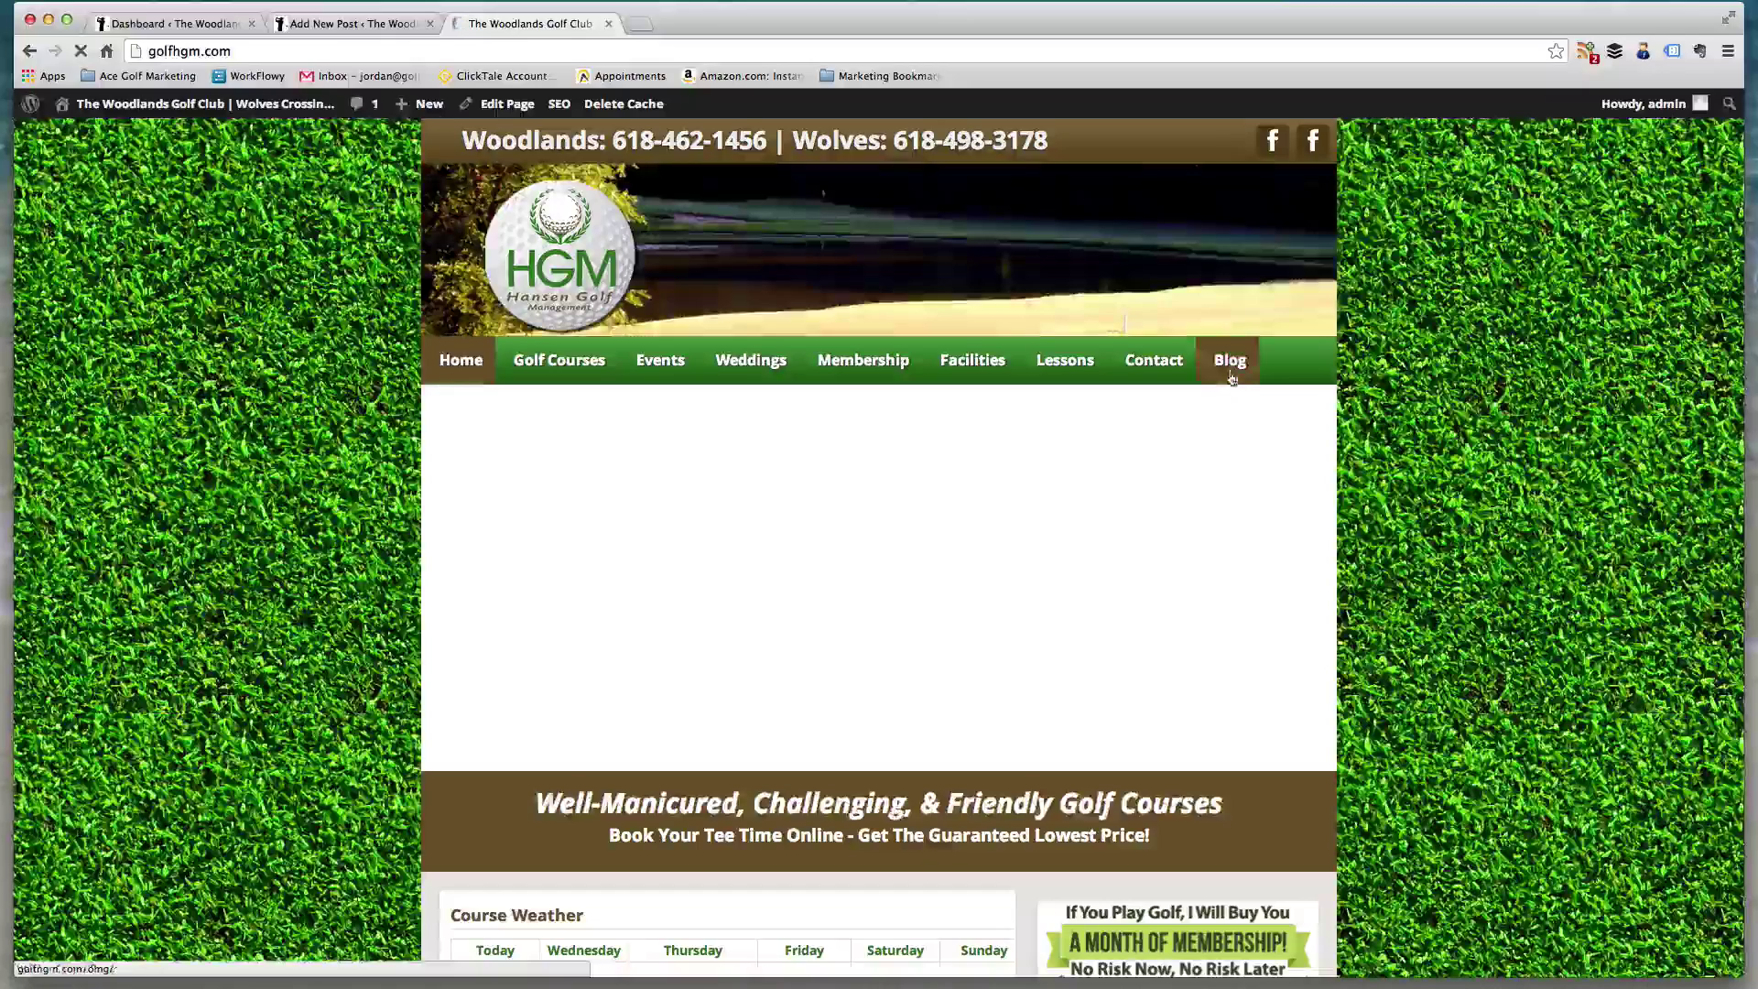
click(1231, 371)
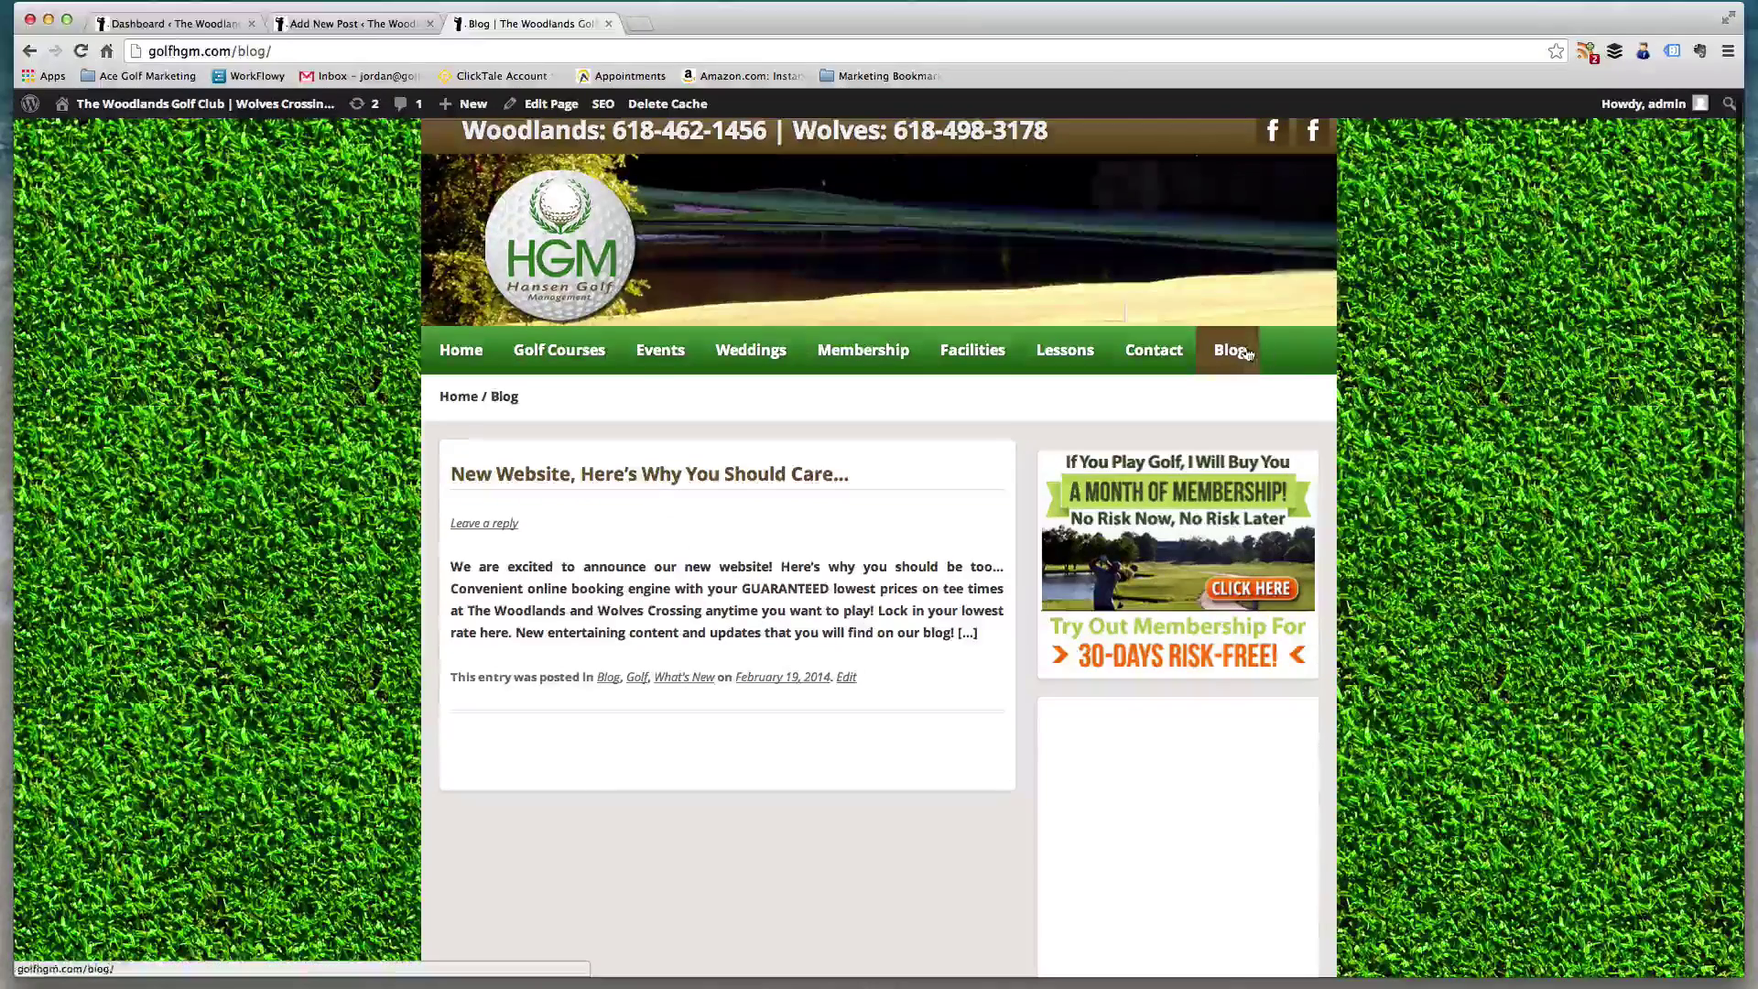
scroll(1072, 408, down, 5)
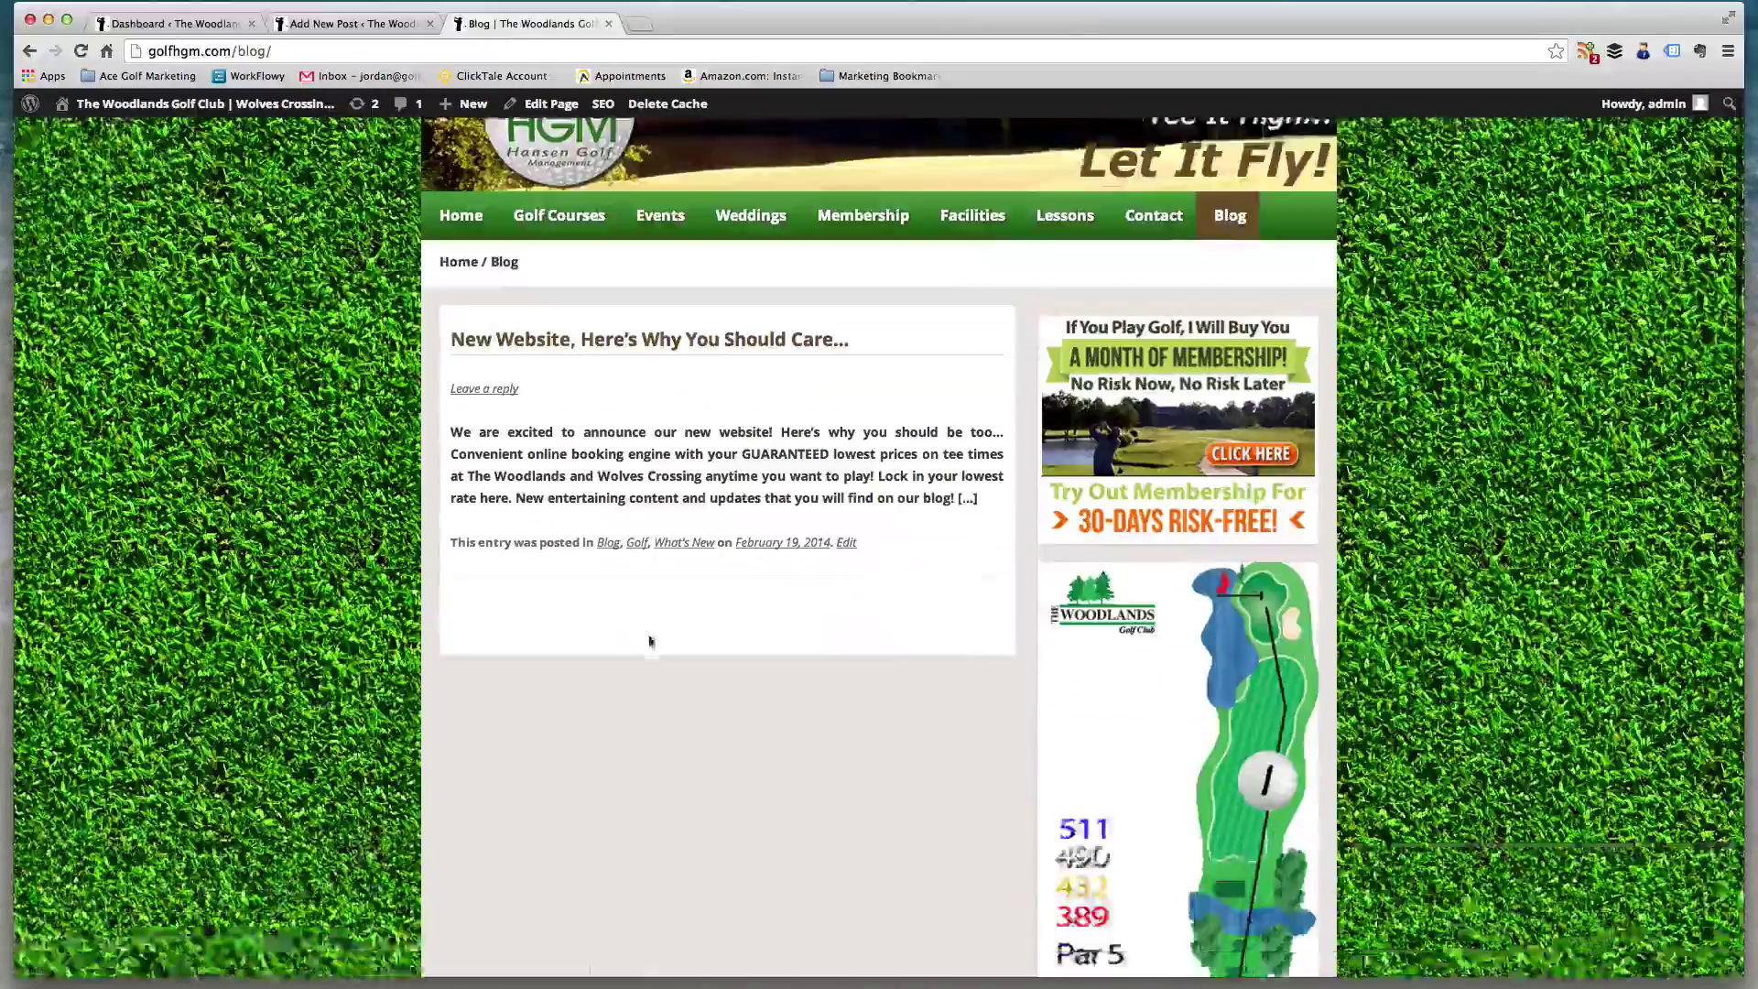
scroll(684, 441, up, 5)
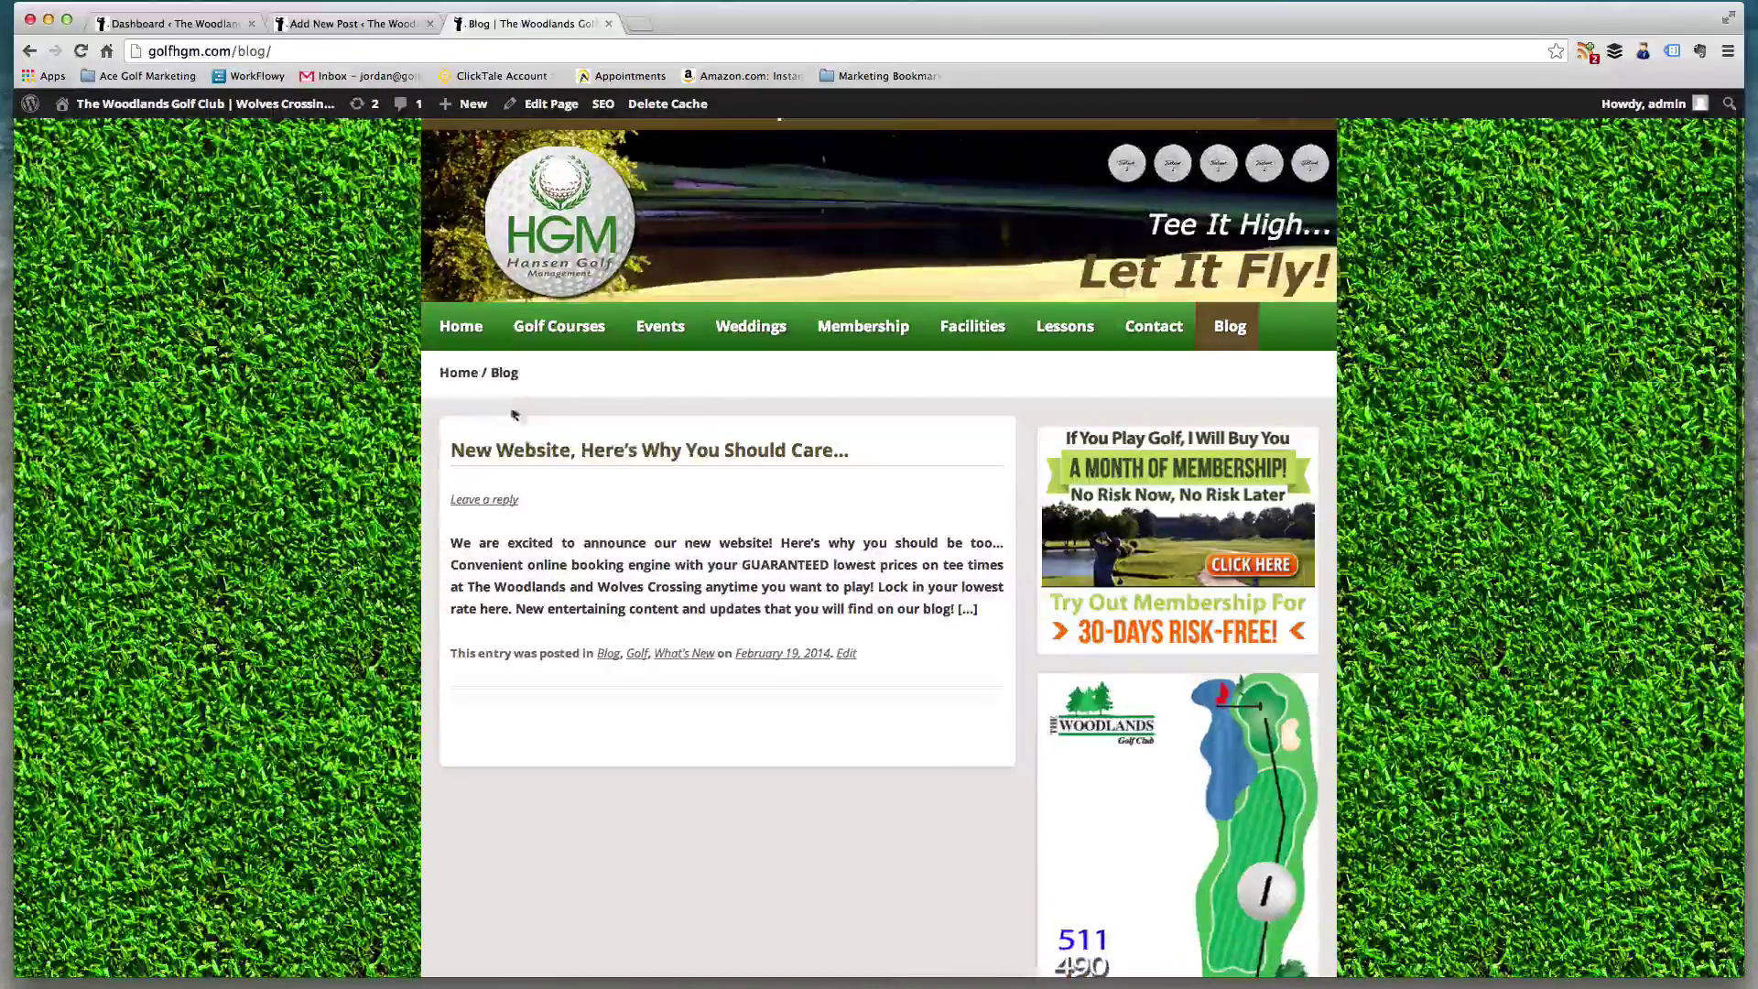
scroll(1106, 534, down, 10)
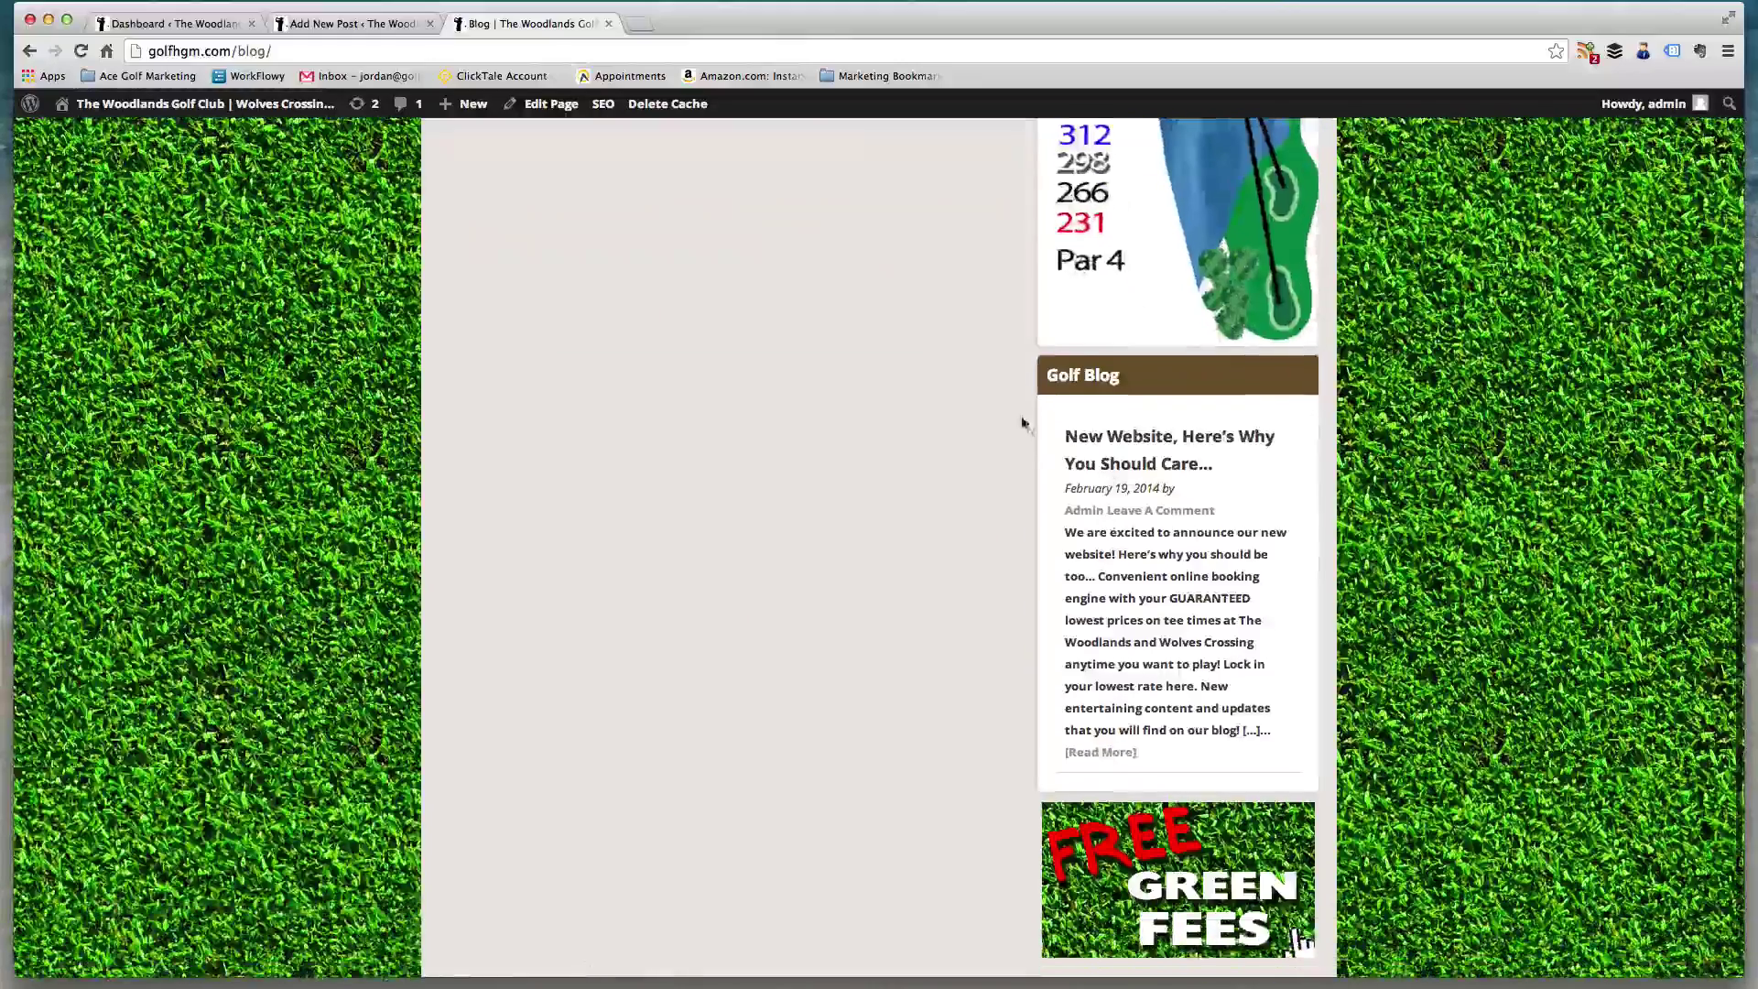
click(352, 24)
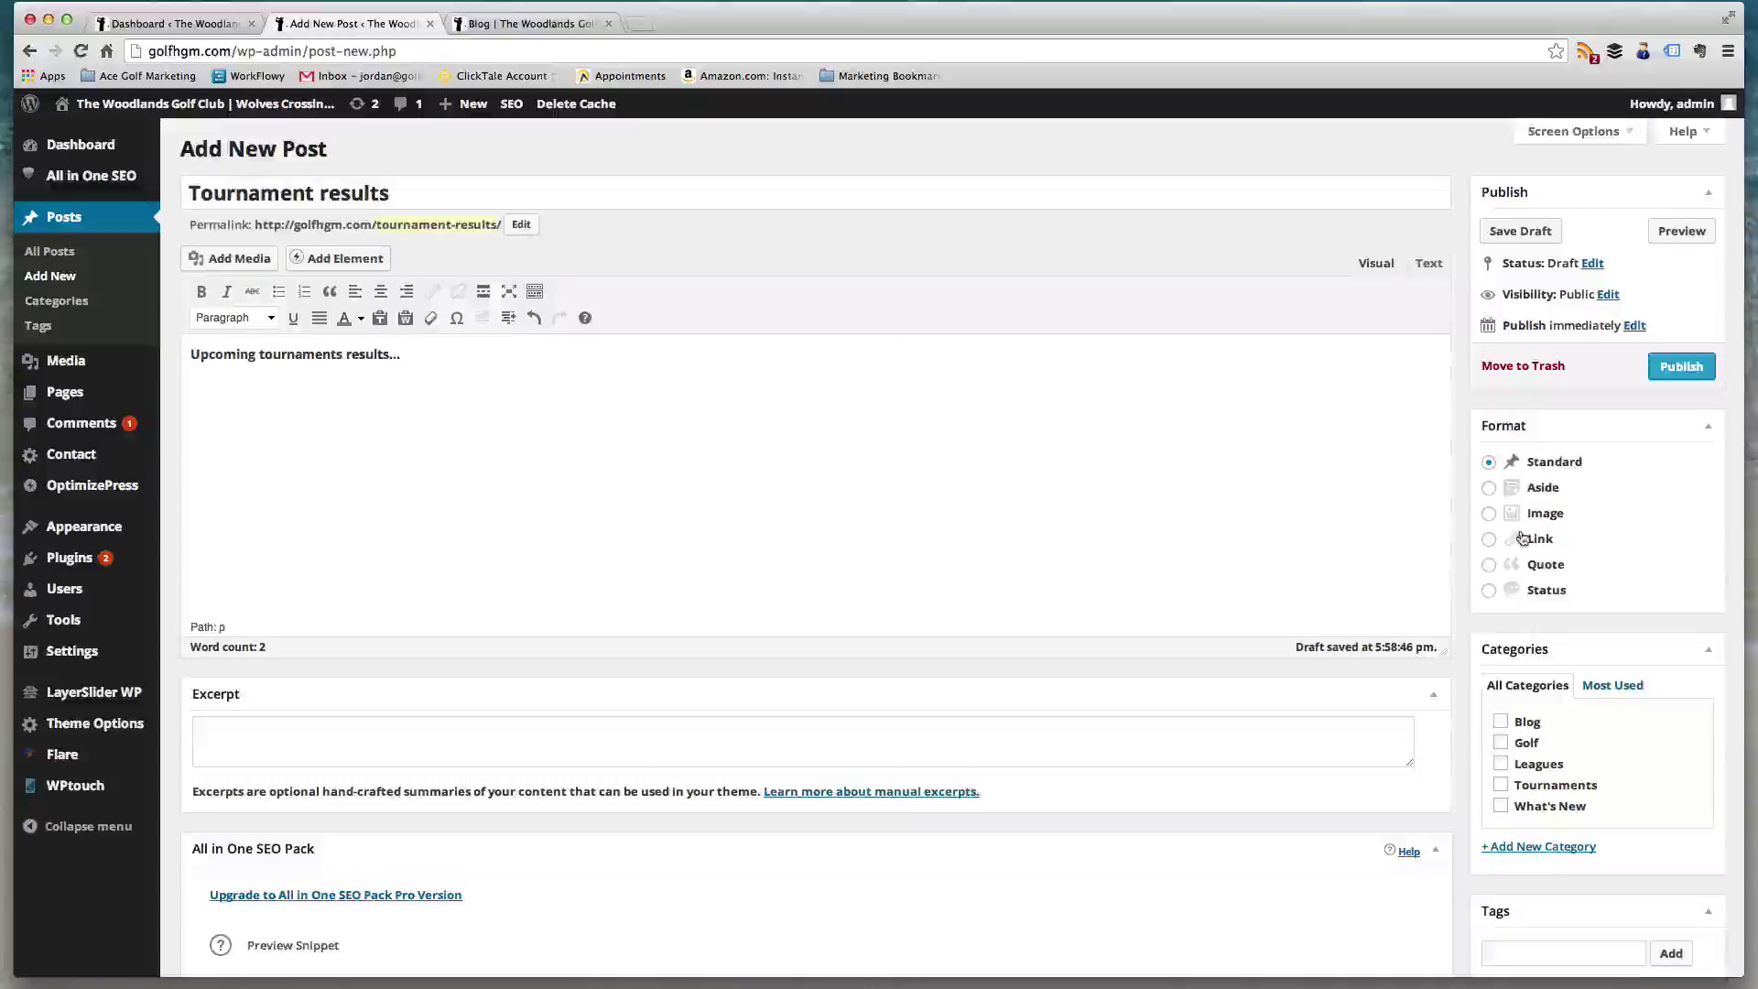
- Tick and untick the Blog, Leagues and Golf categories, leaving none selected, then return to the live Blog tab
scroll(1525, 586, down, 3)
scroll(1583, 636, down, 1)
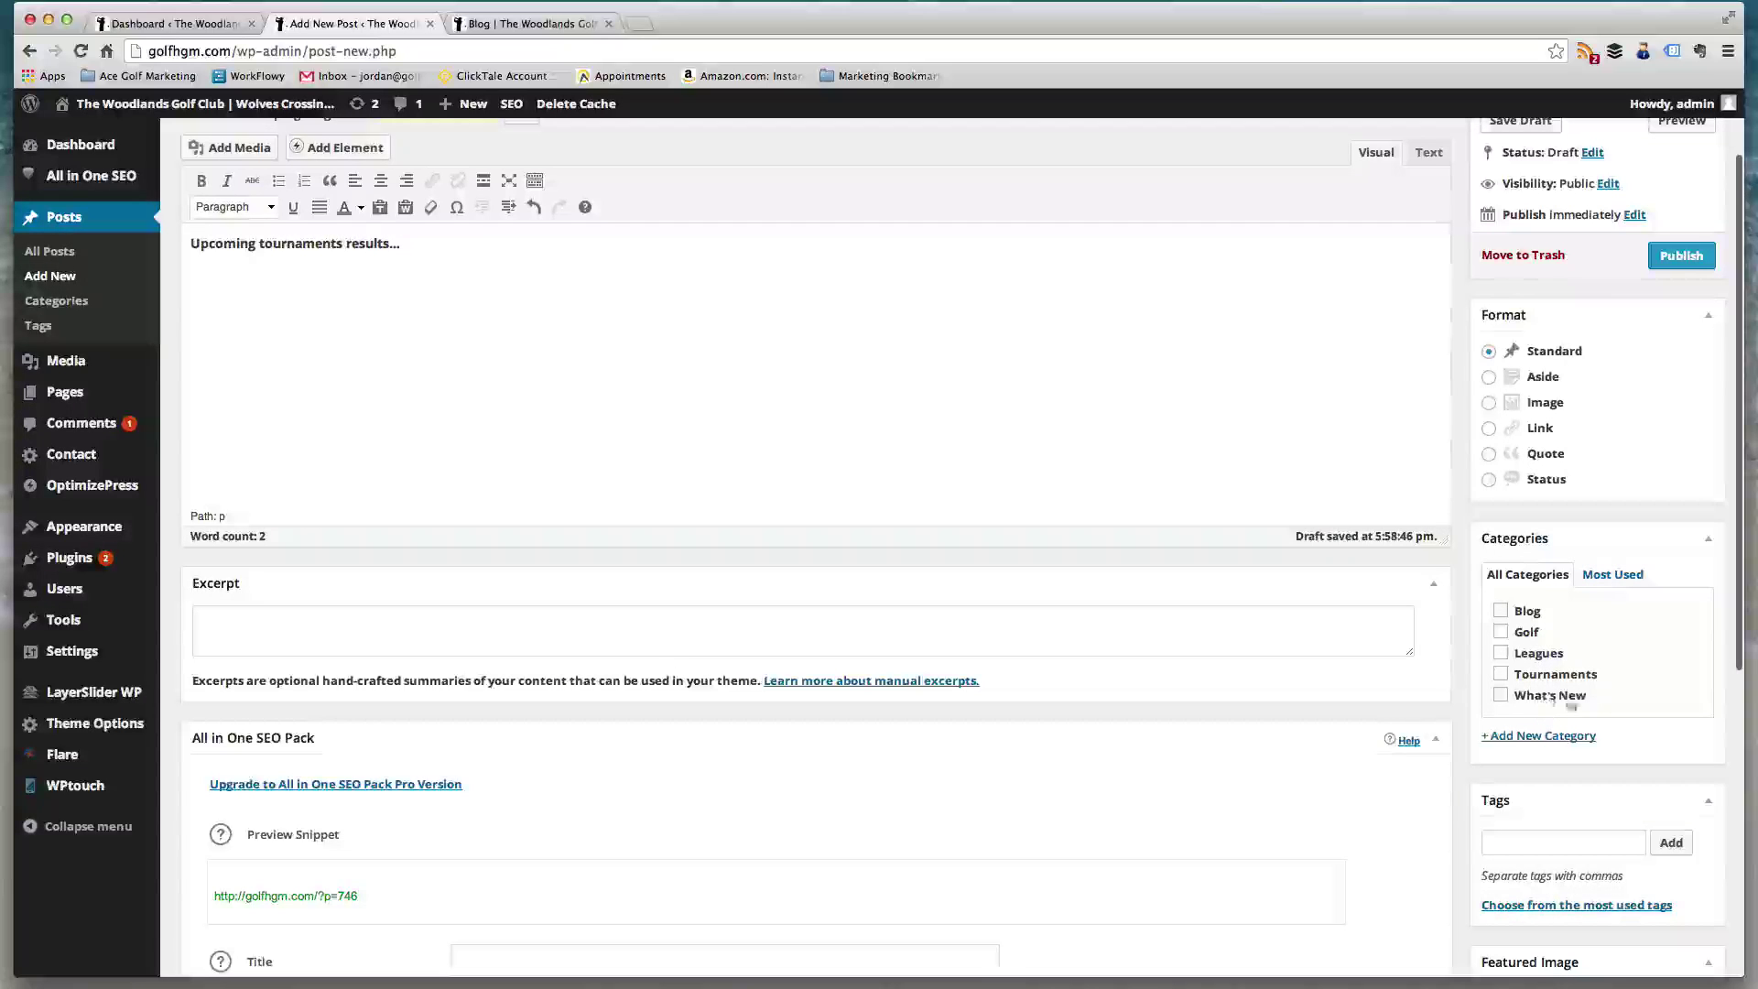
scroll(1548, 710, down, 1)
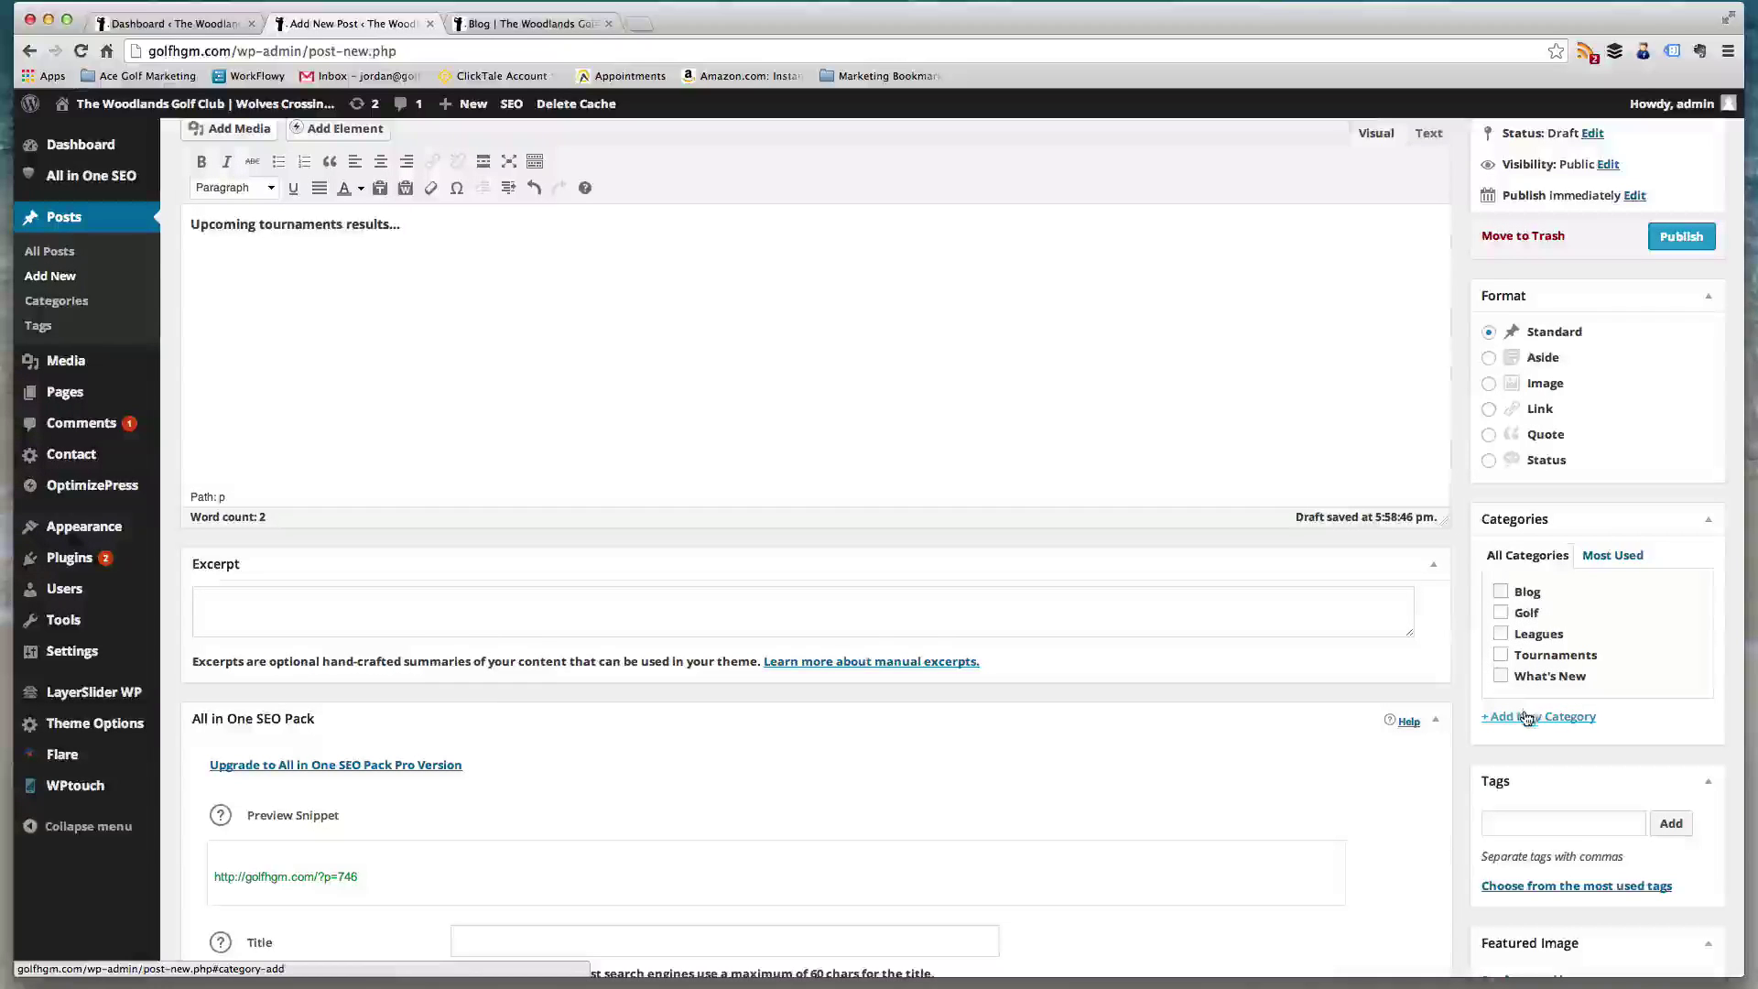
click(1501, 592)
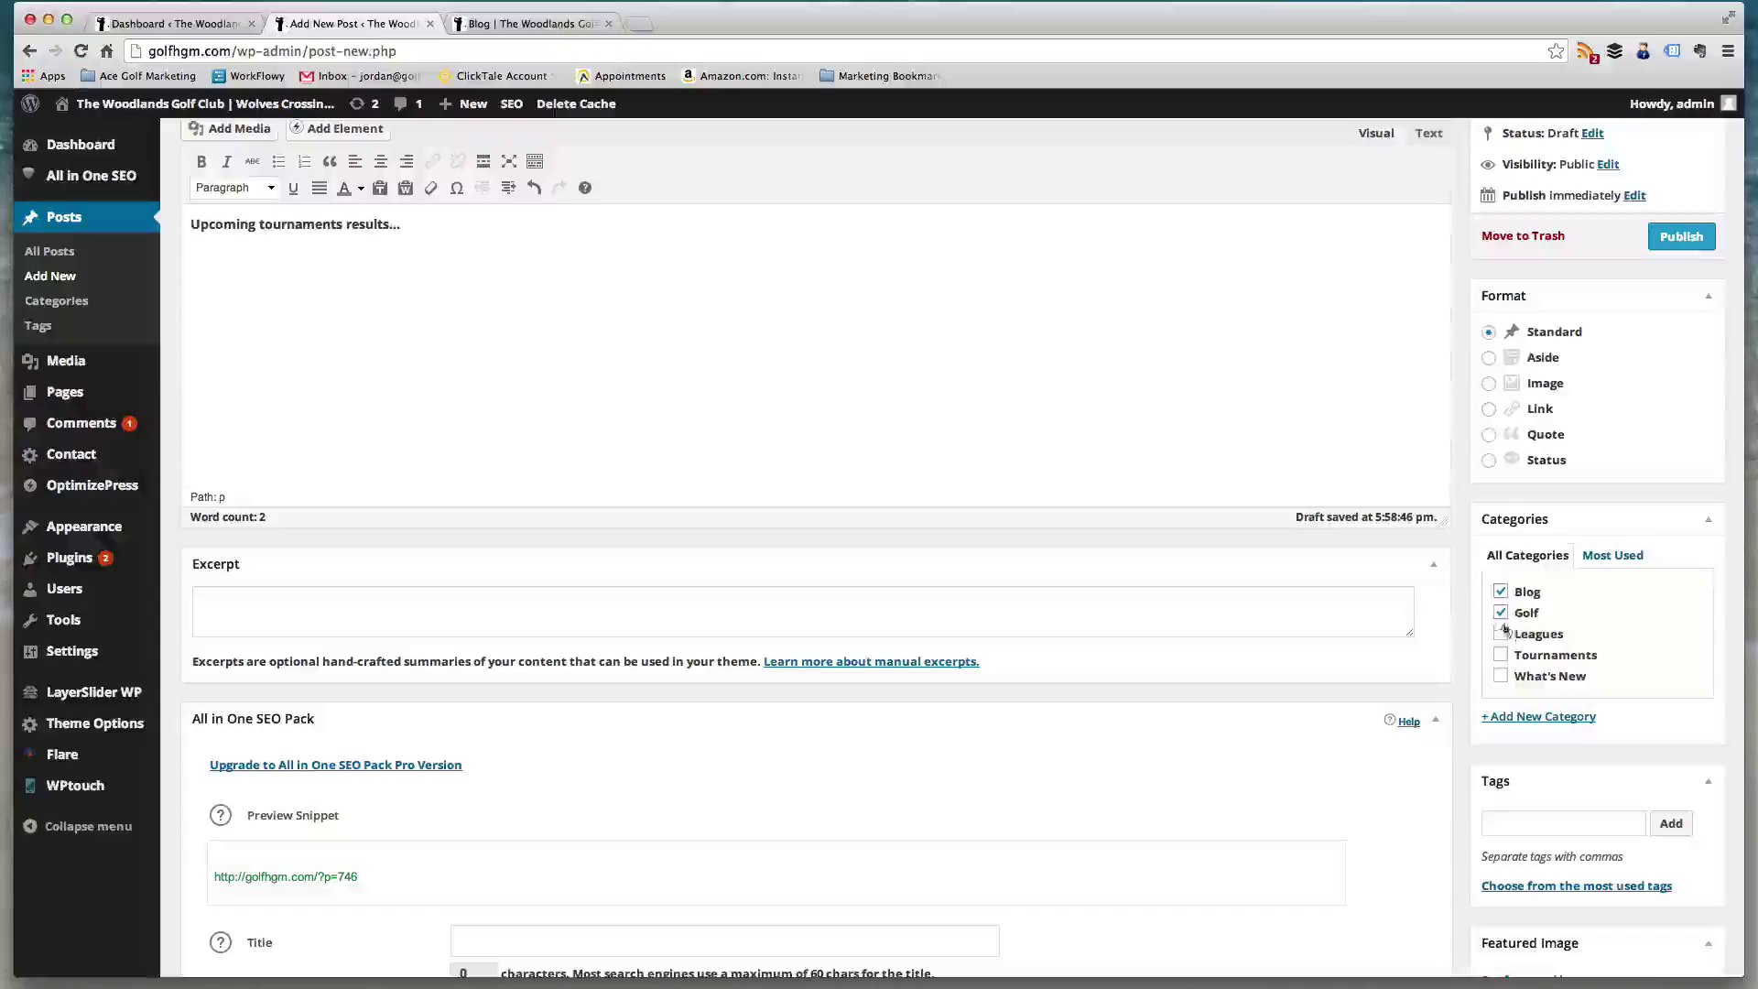
click(1502, 632)
click(1501, 634)
click(1501, 613)
click(1502, 592)
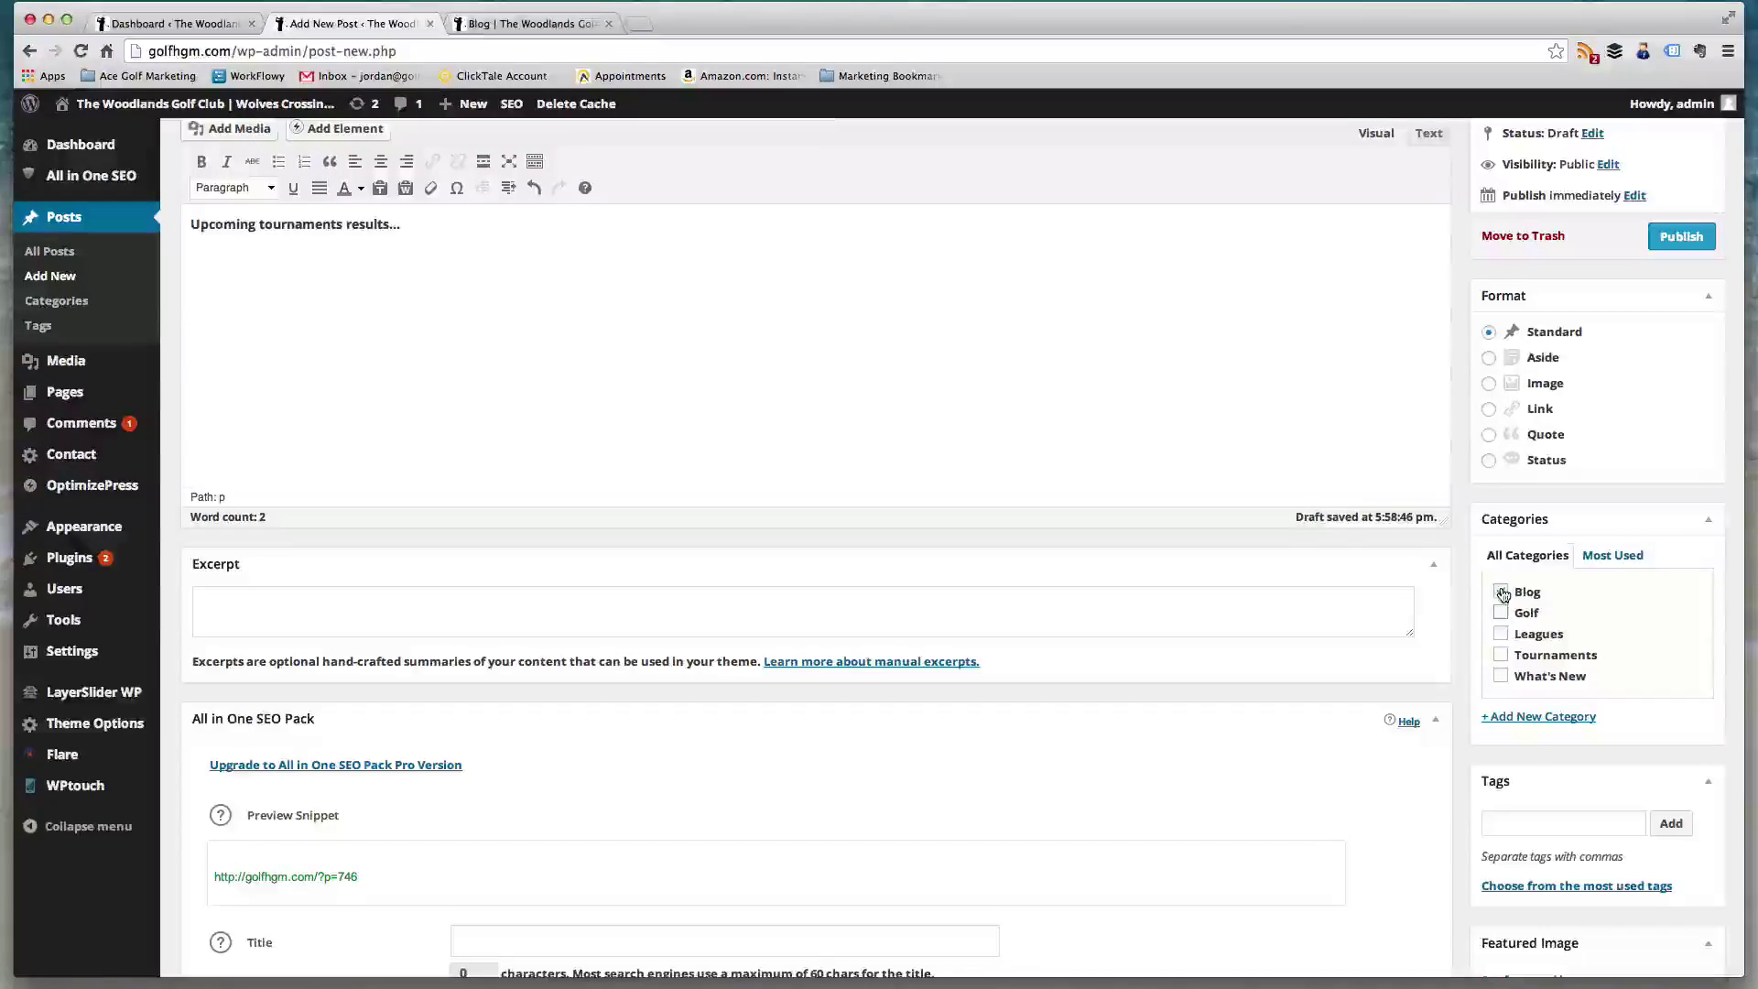
click(531, 24)
scroll(679, 366, down, 2)
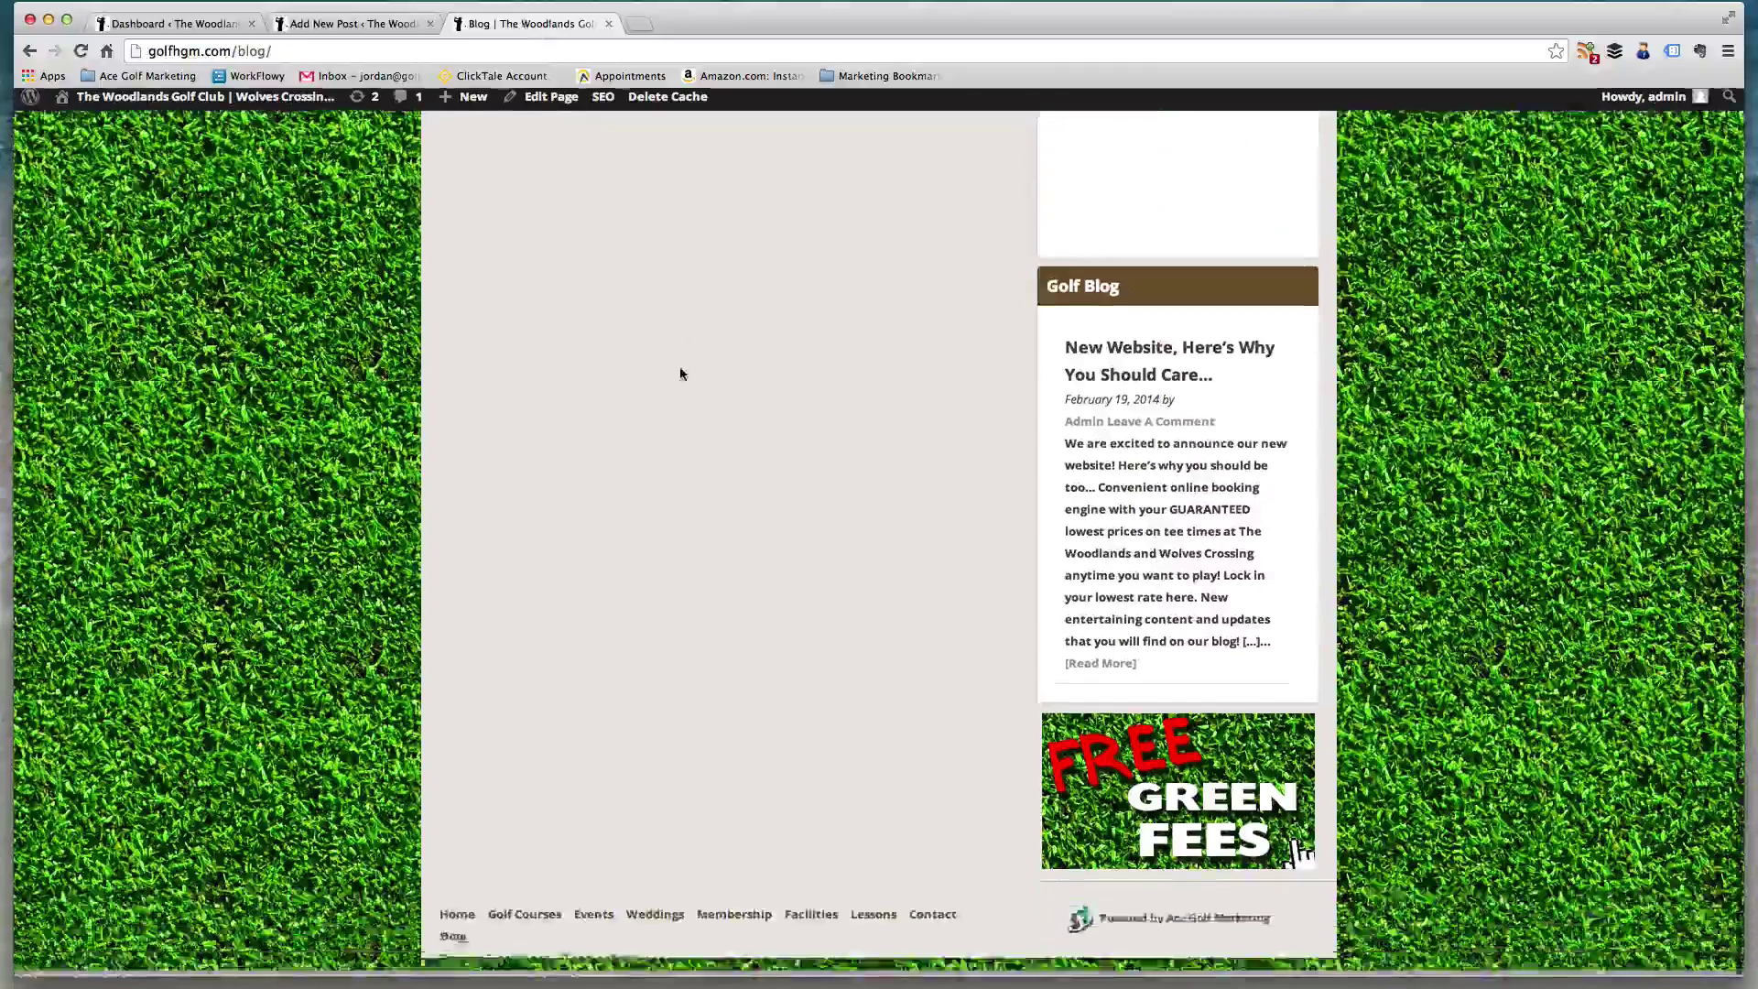
- Open the live Golf category archive from the post's category line, then return to the draft
scroll(697, 414, up, 10)
mouse_move(697, 415)
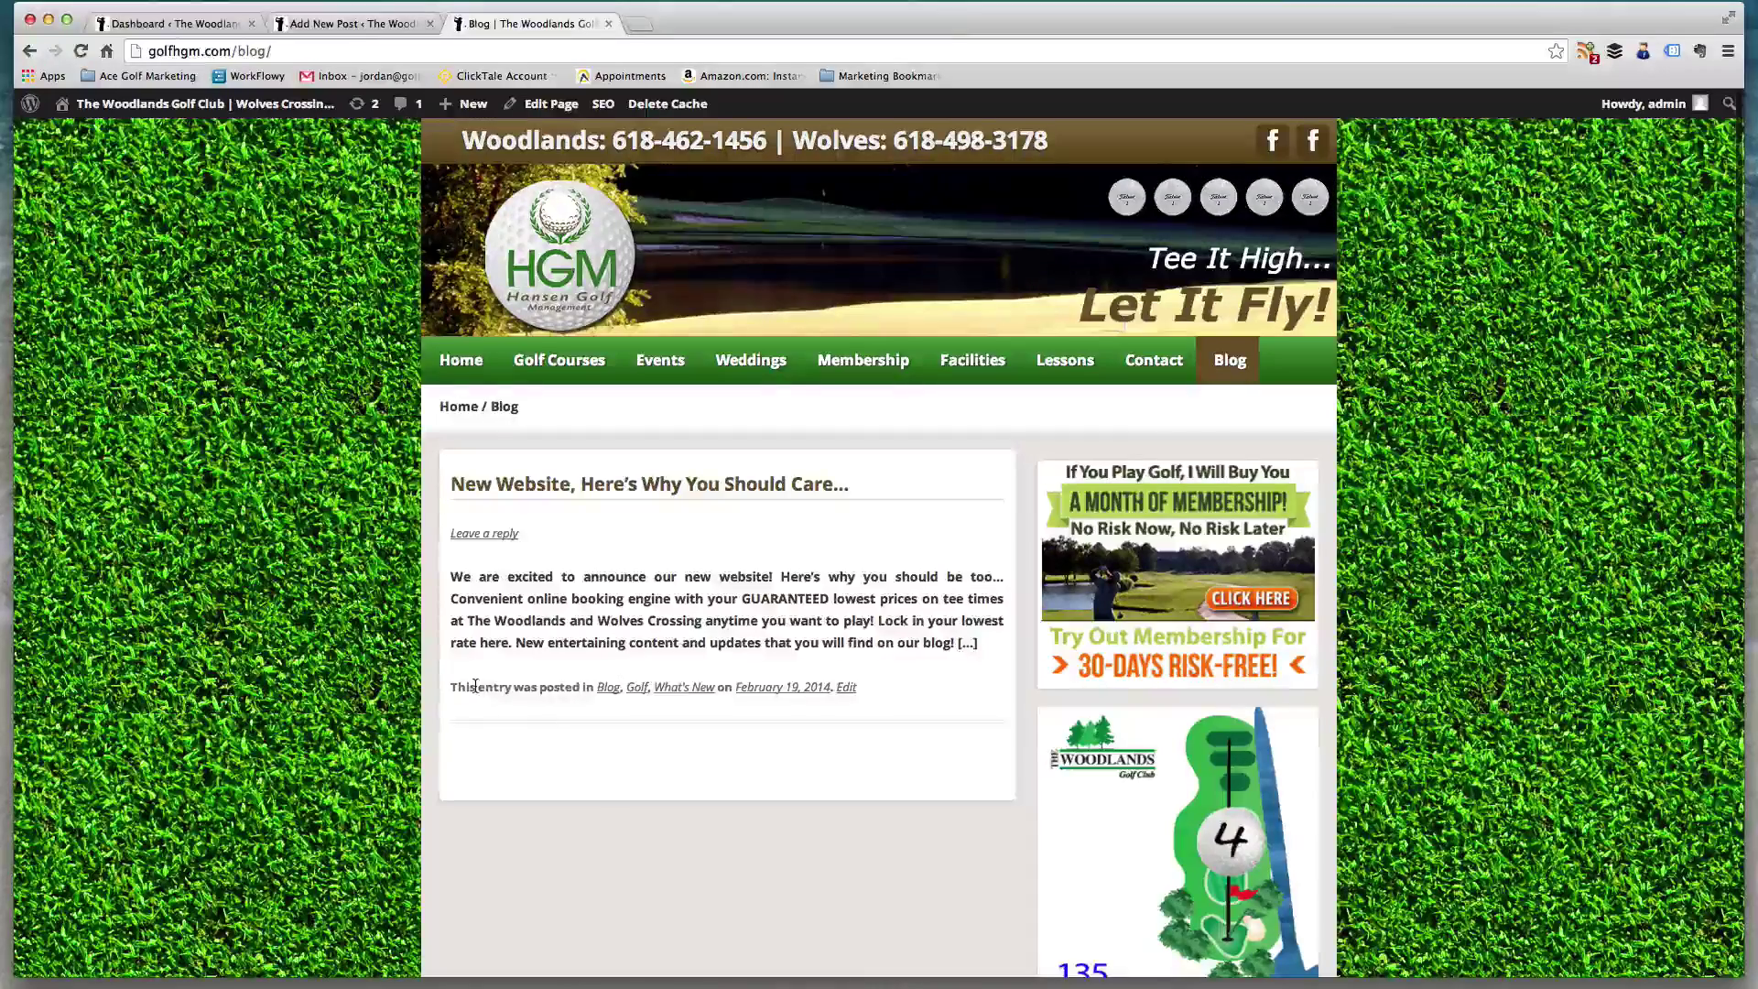
drag(582, 689, 608, 688)
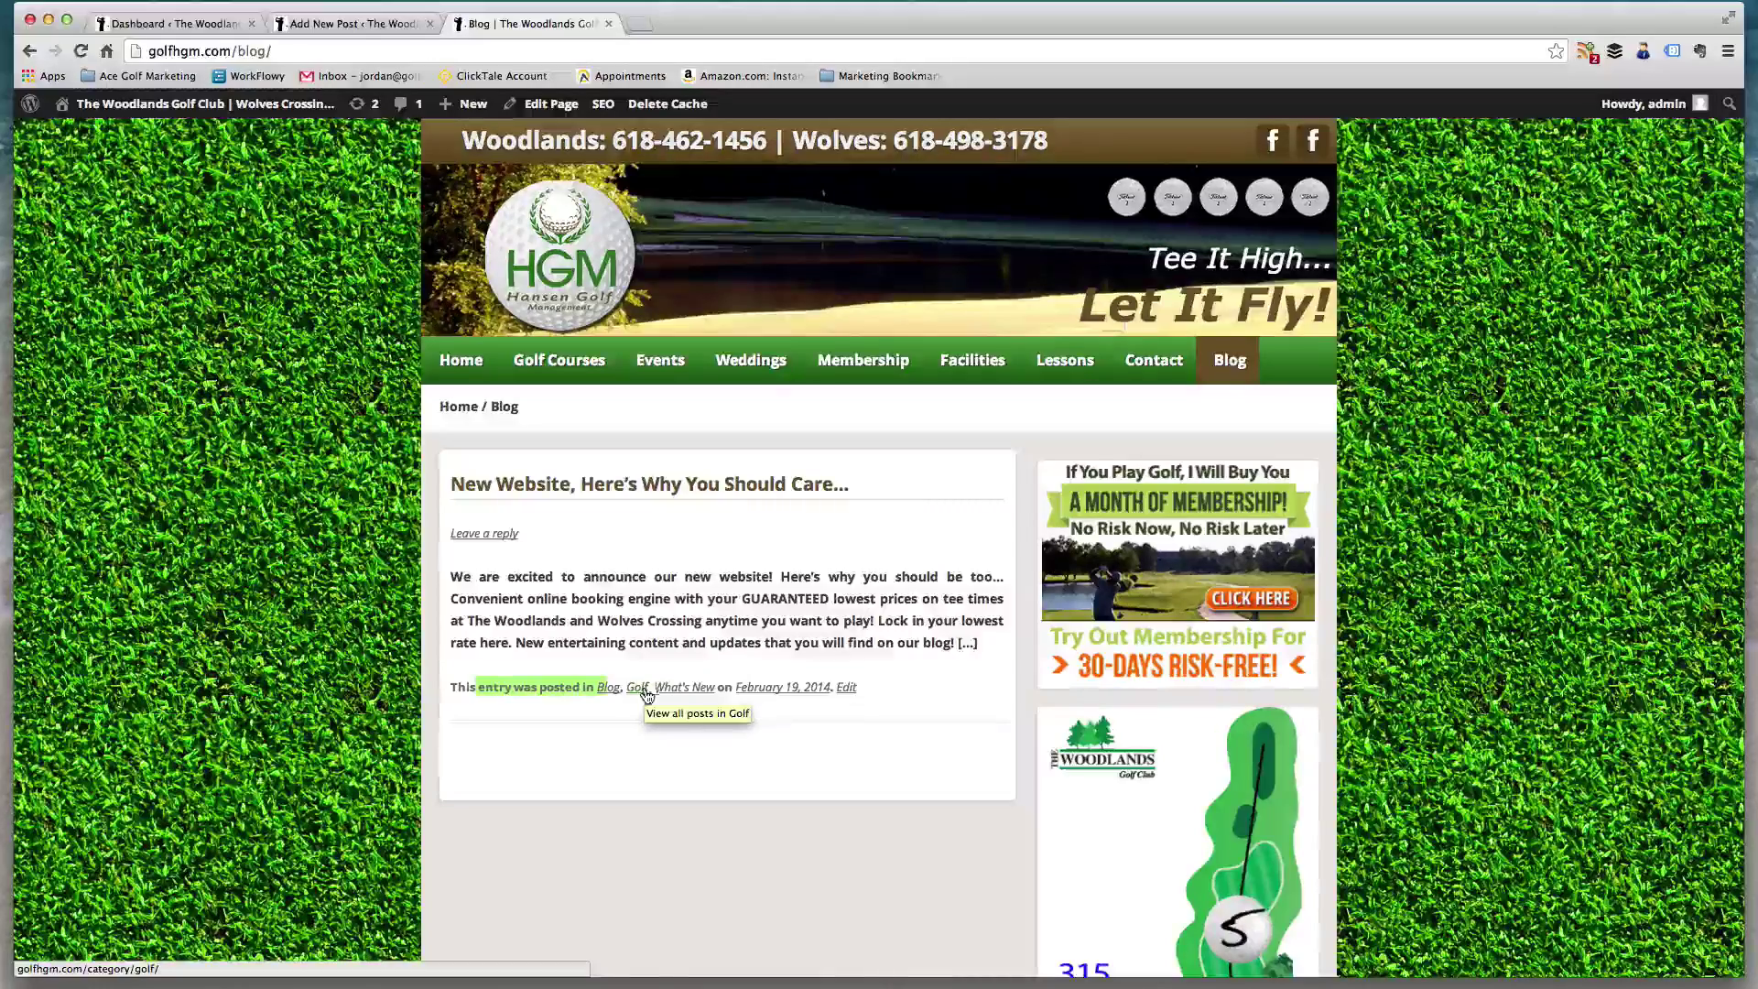
click(636, 689)
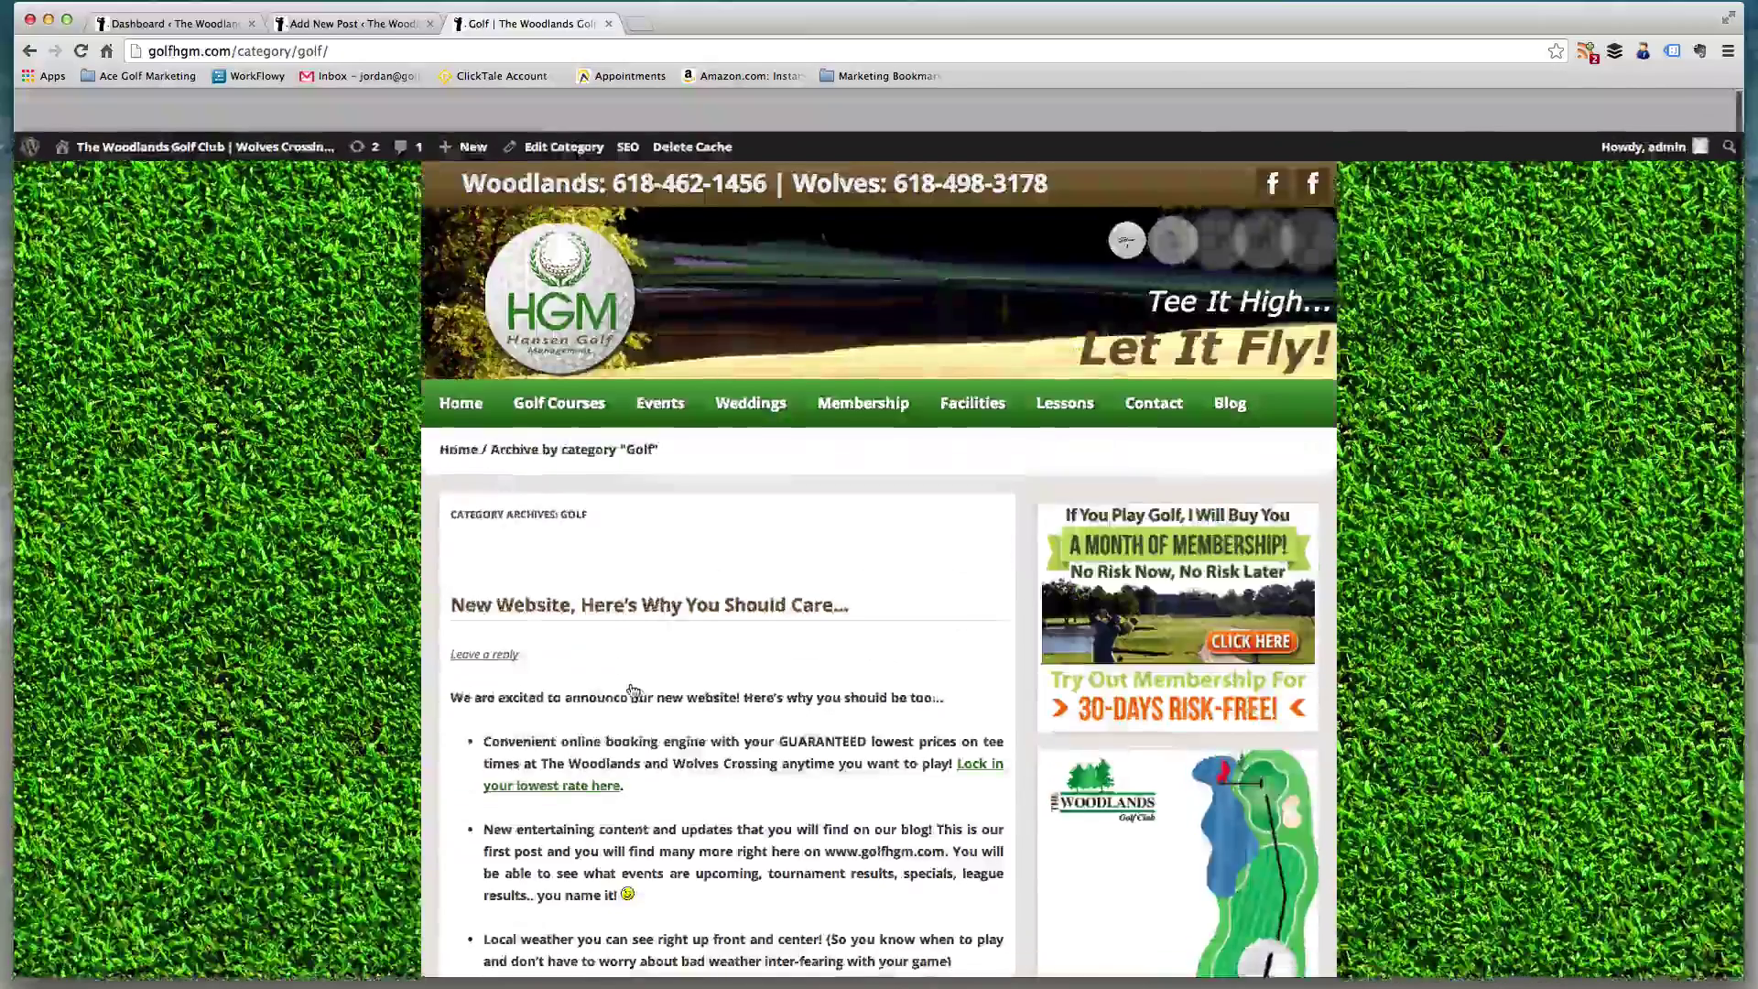
click(379, 26)
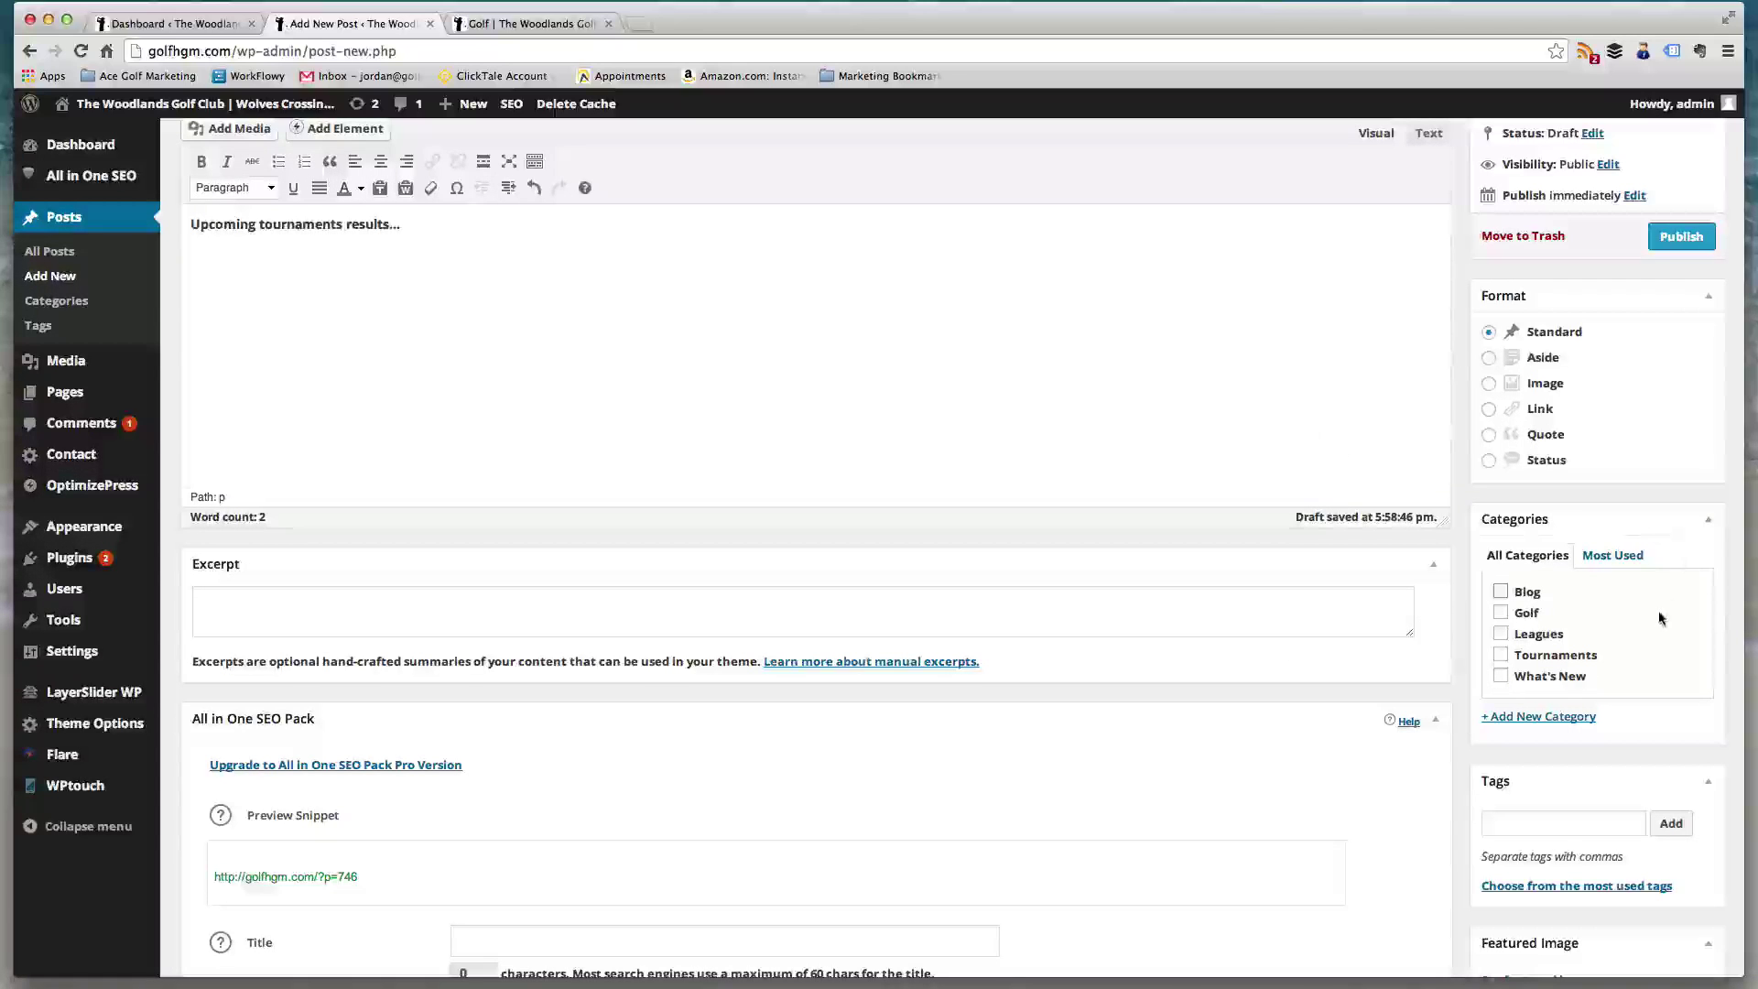
- Set the Secret Golf Tips ebook image as the post's featured image
scroll(1660, 619, down, 3)
scroll(1259, 431, up, 5)
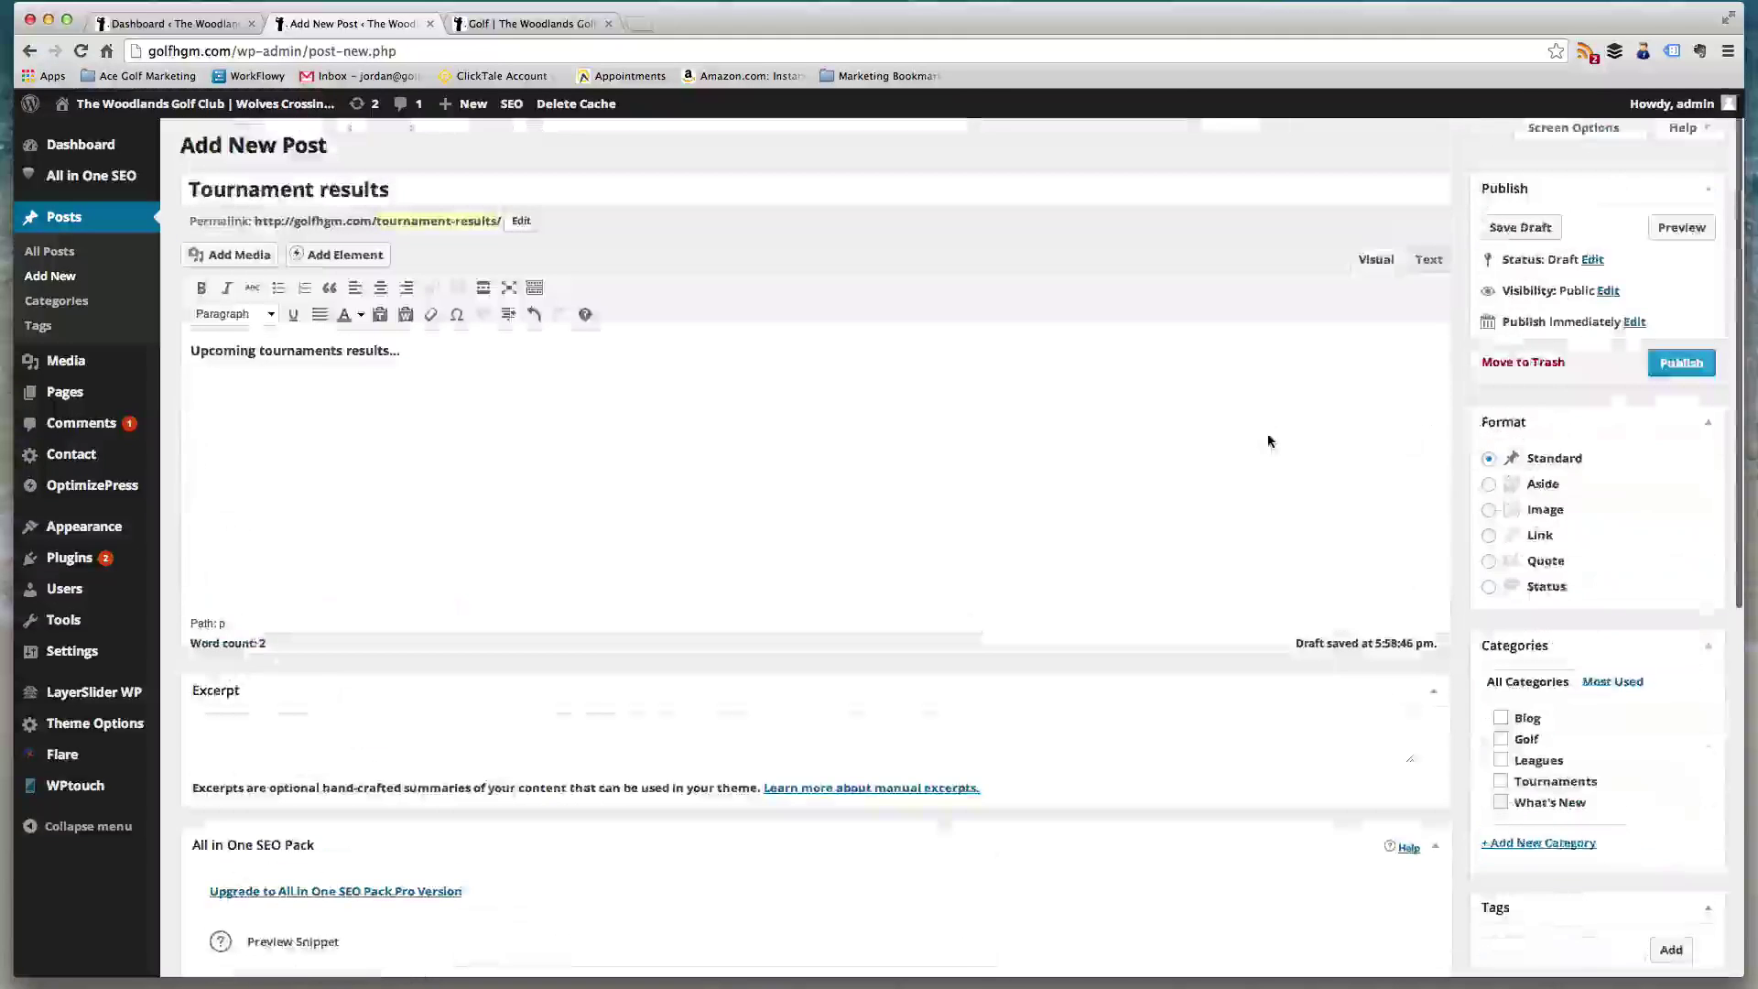
scroll(1268, 444, down, 5)
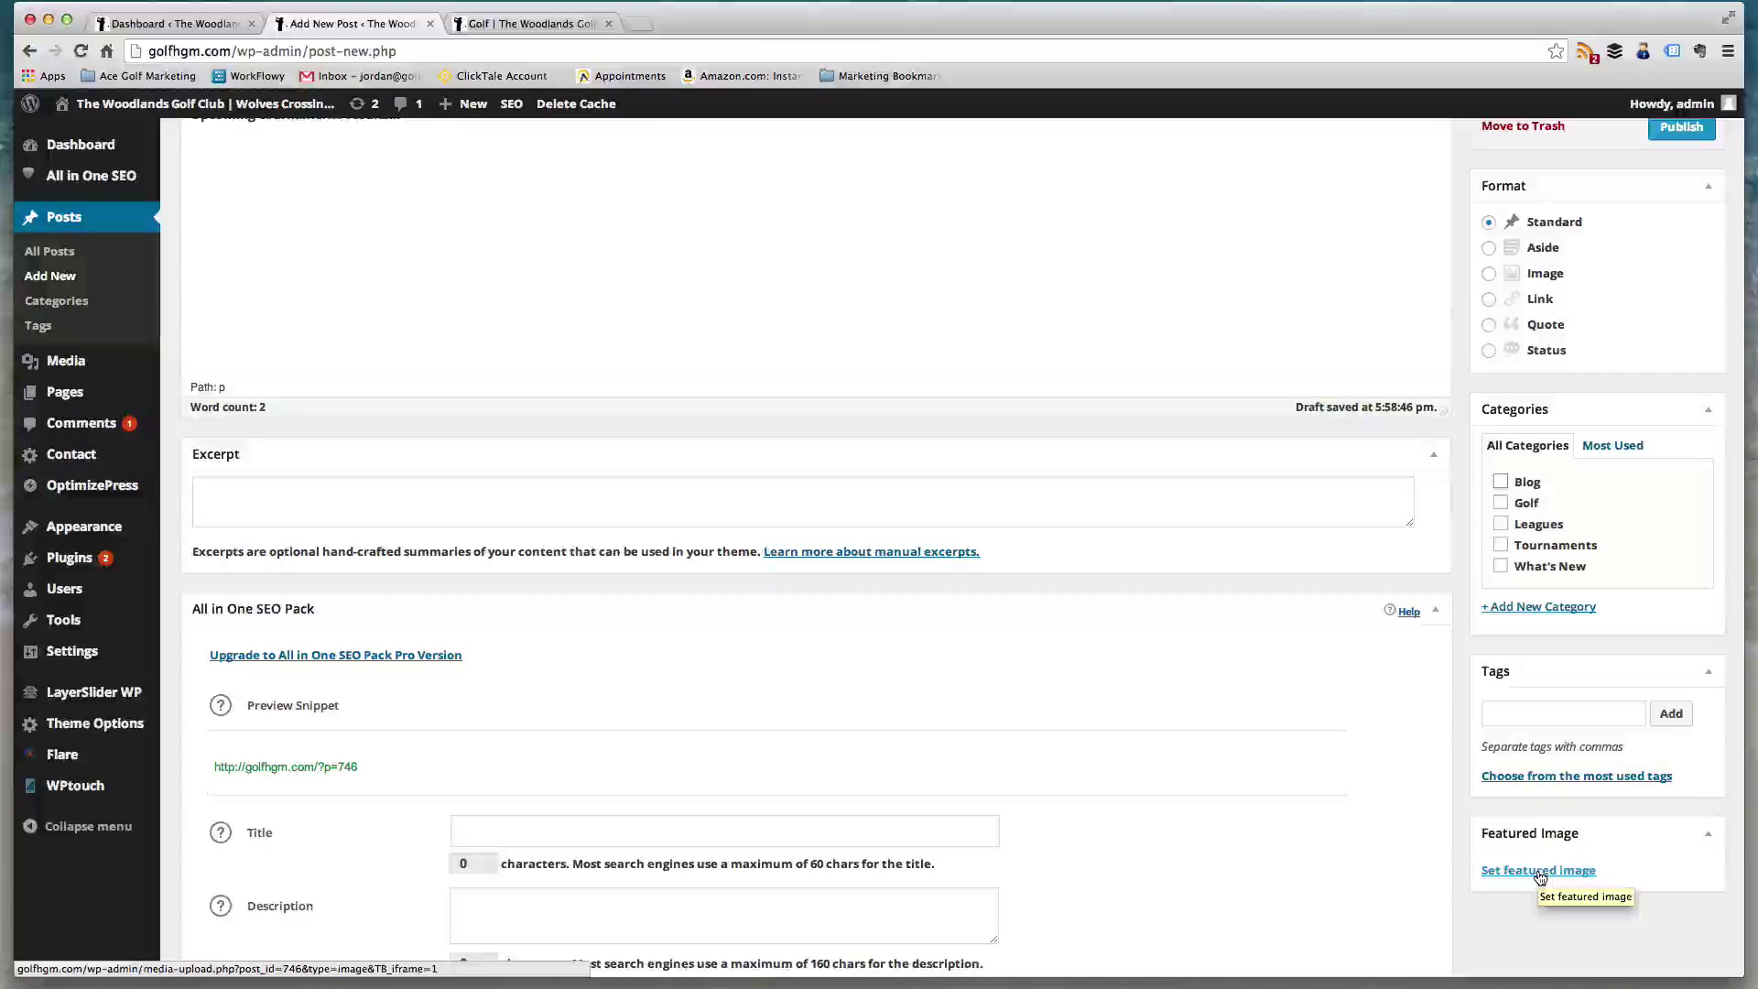
click(1539, 876)
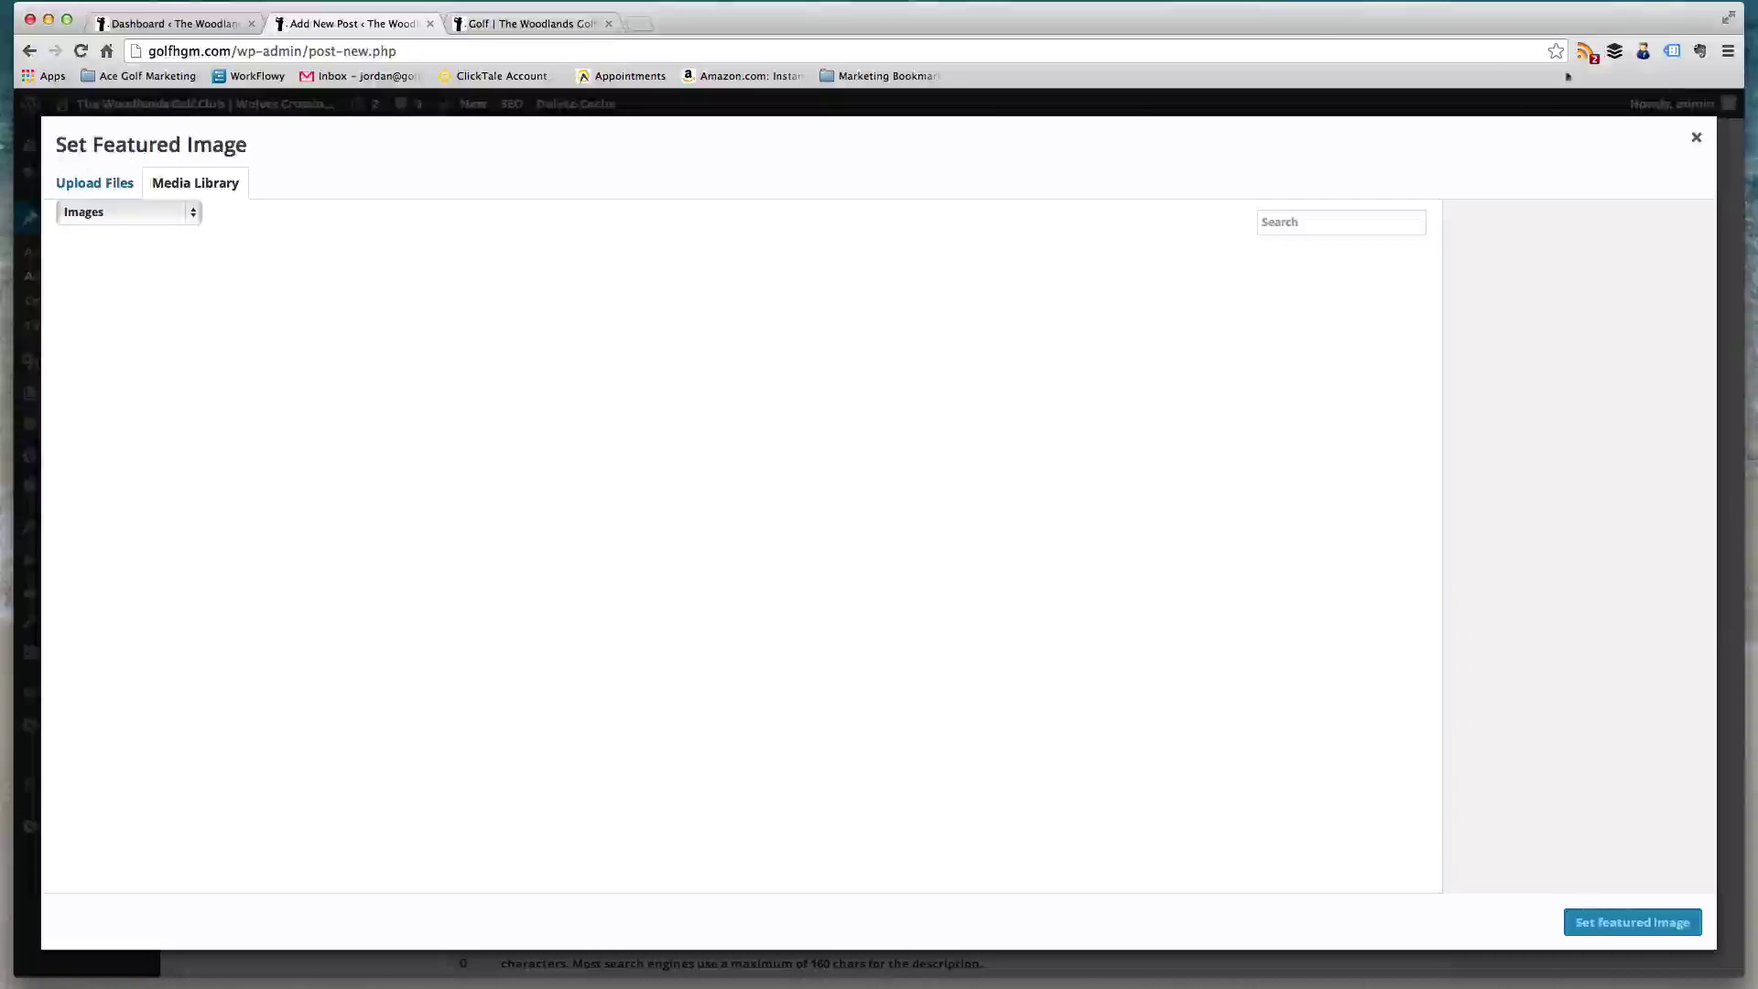
click(1697, 137)
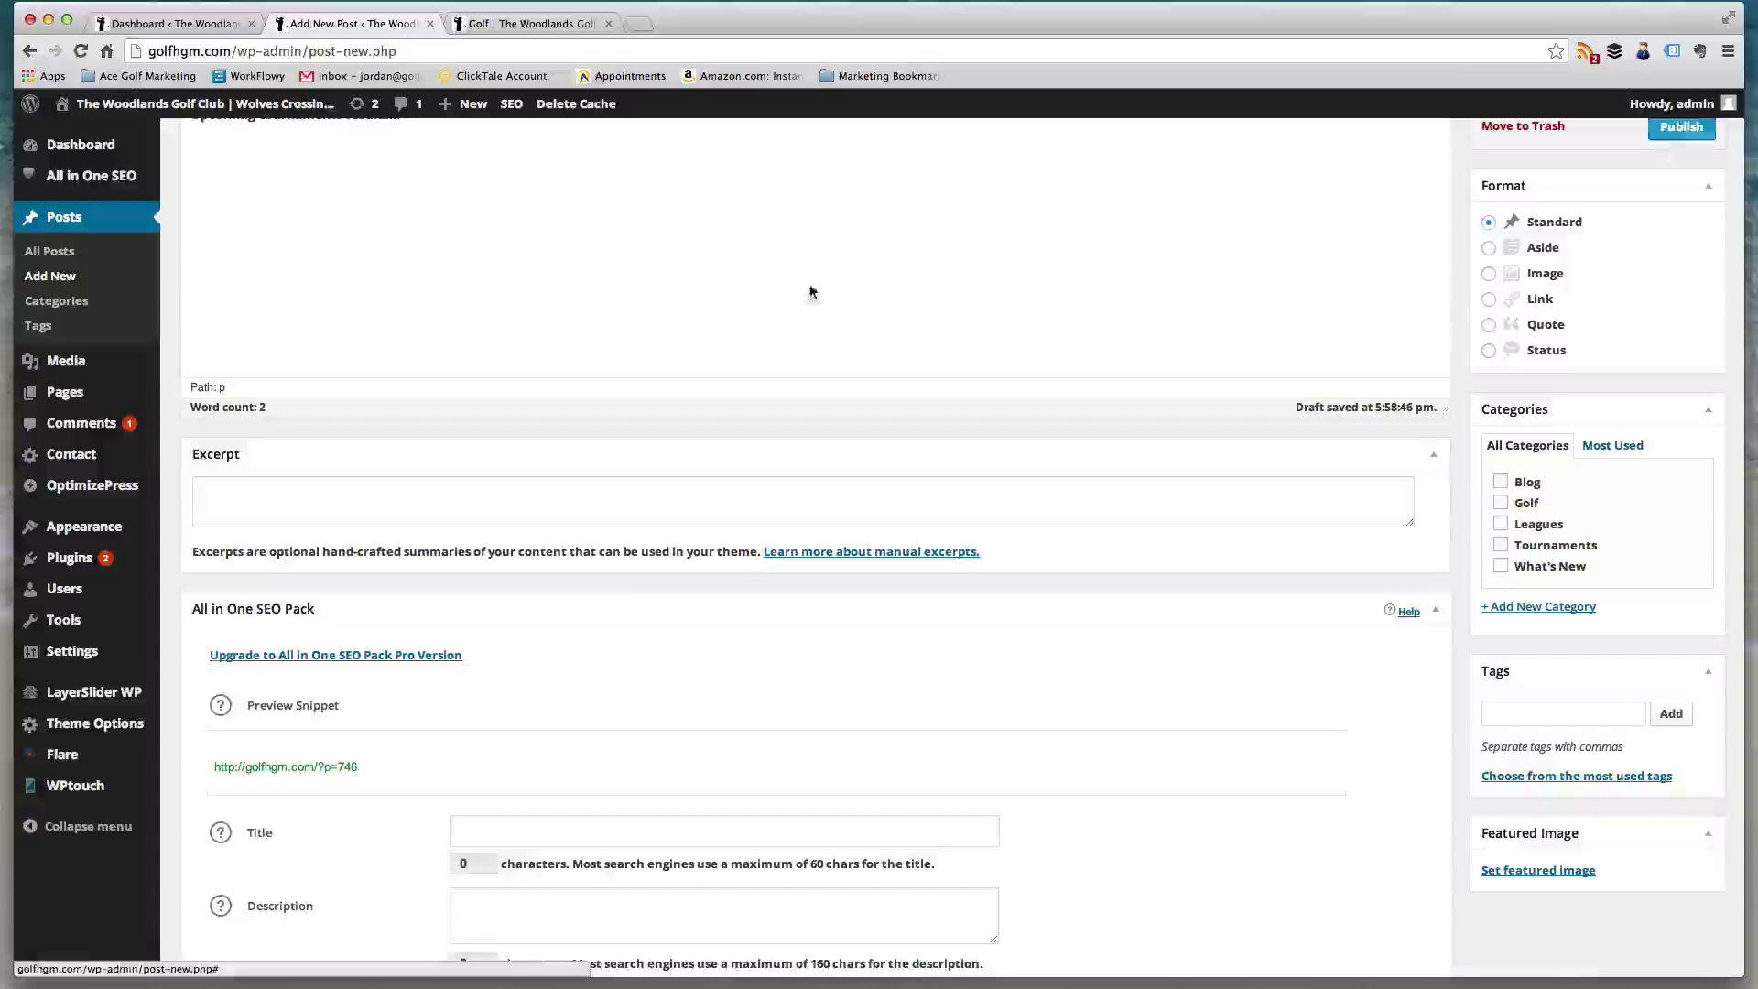
scroll(451, 294, up, 3)
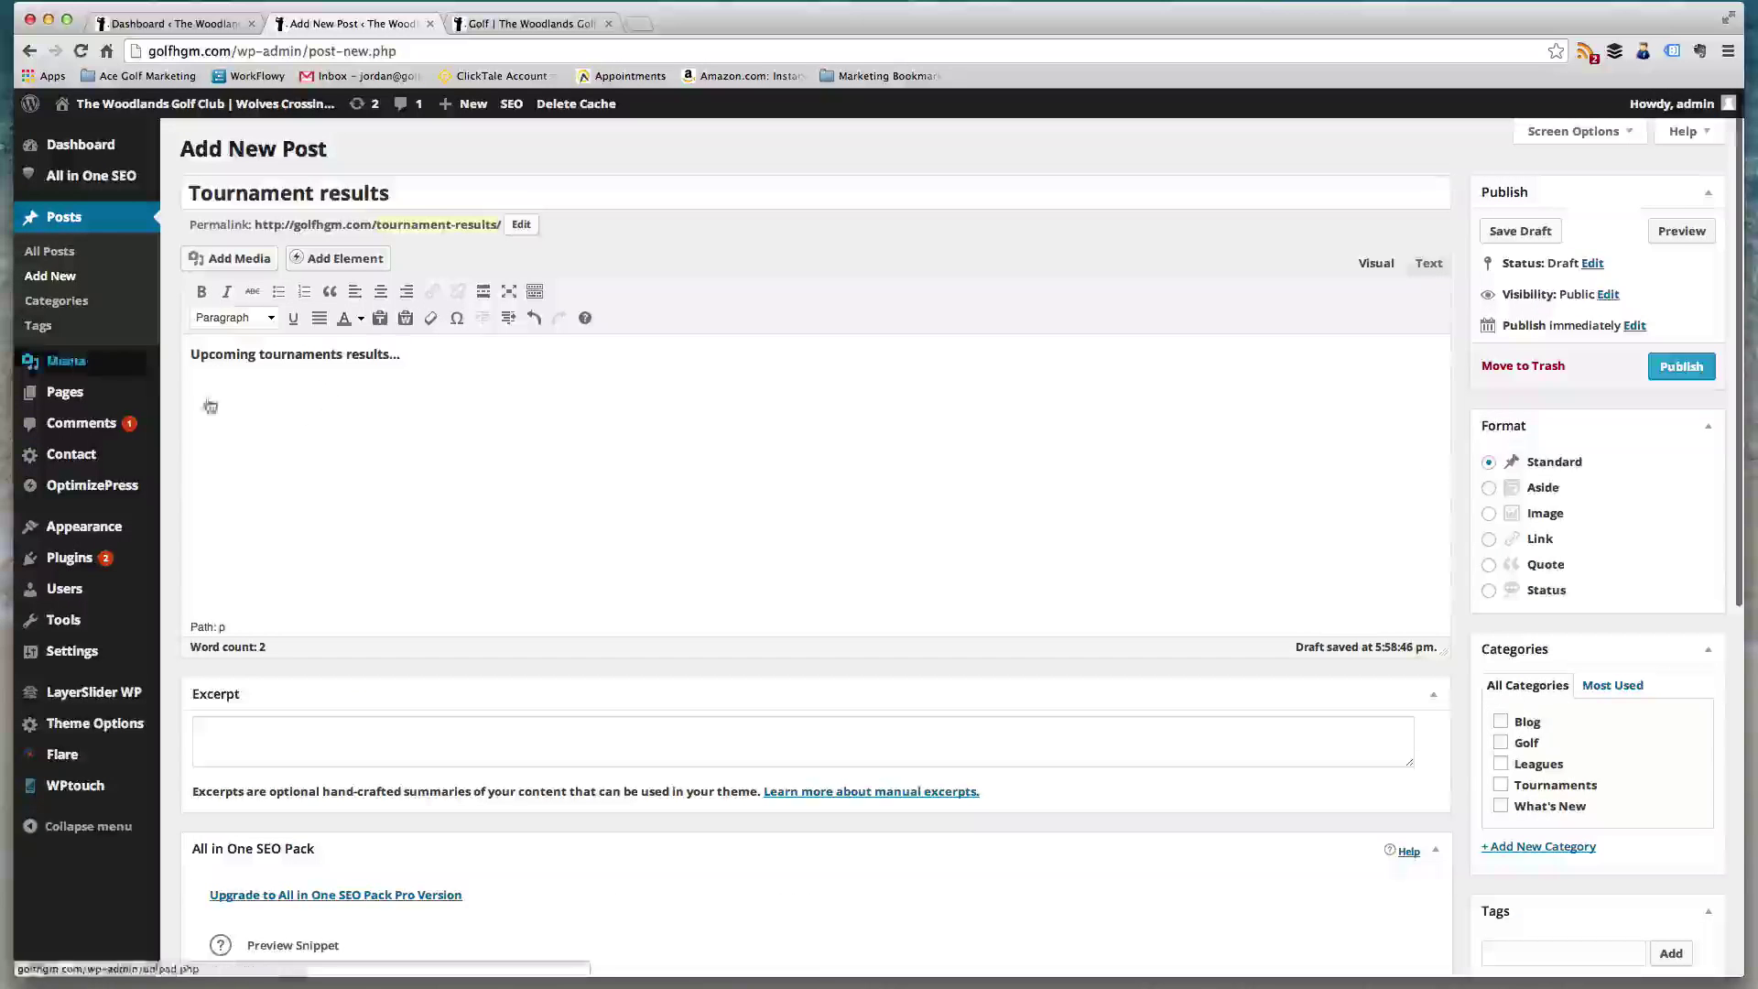
scroll(956, 567, down, 3)
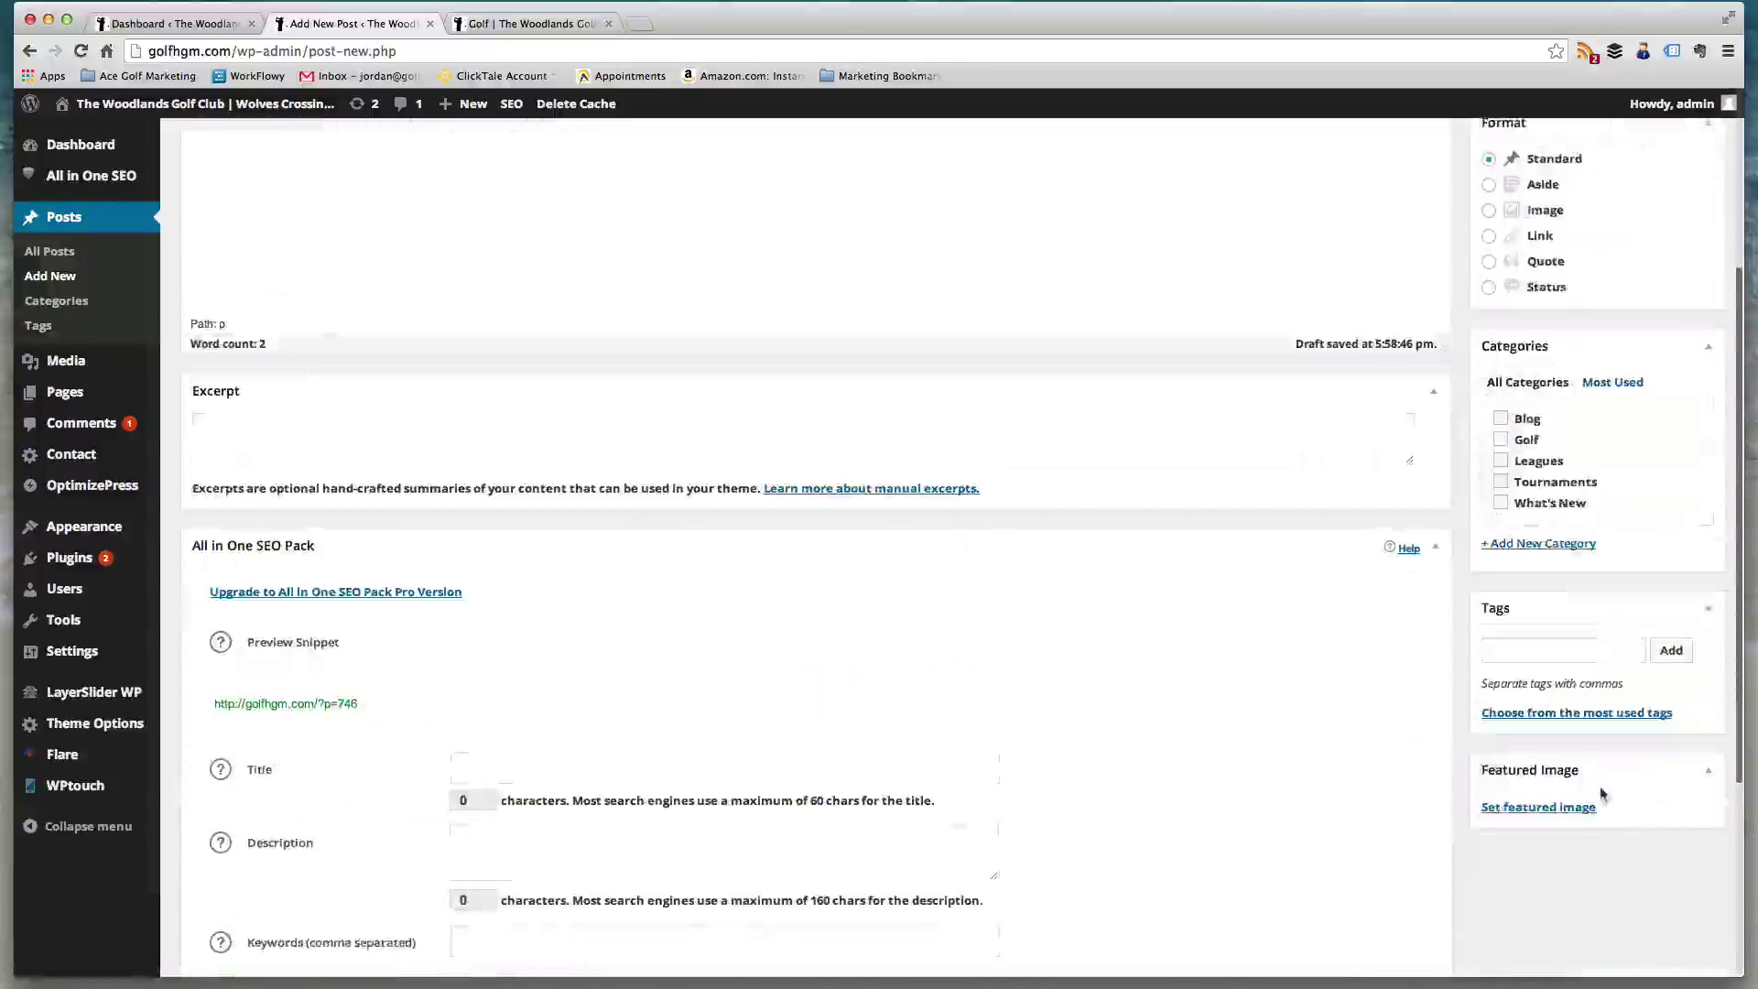
click(1539, 807)
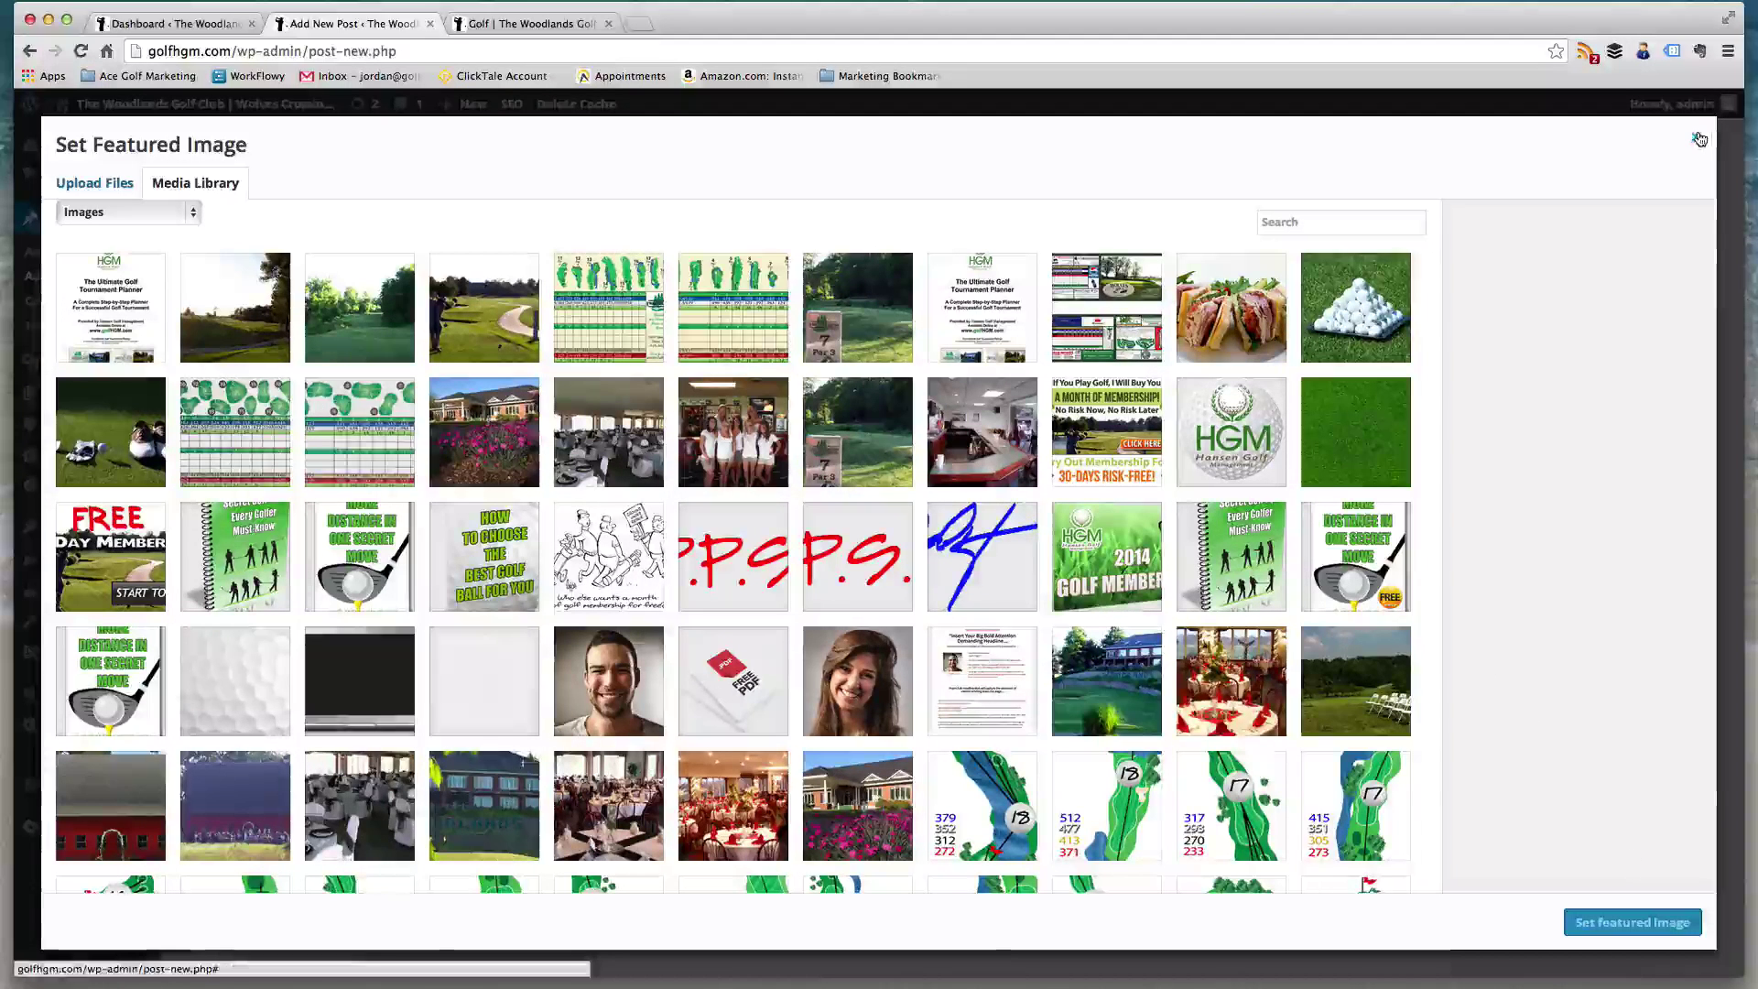
click(235, 556)
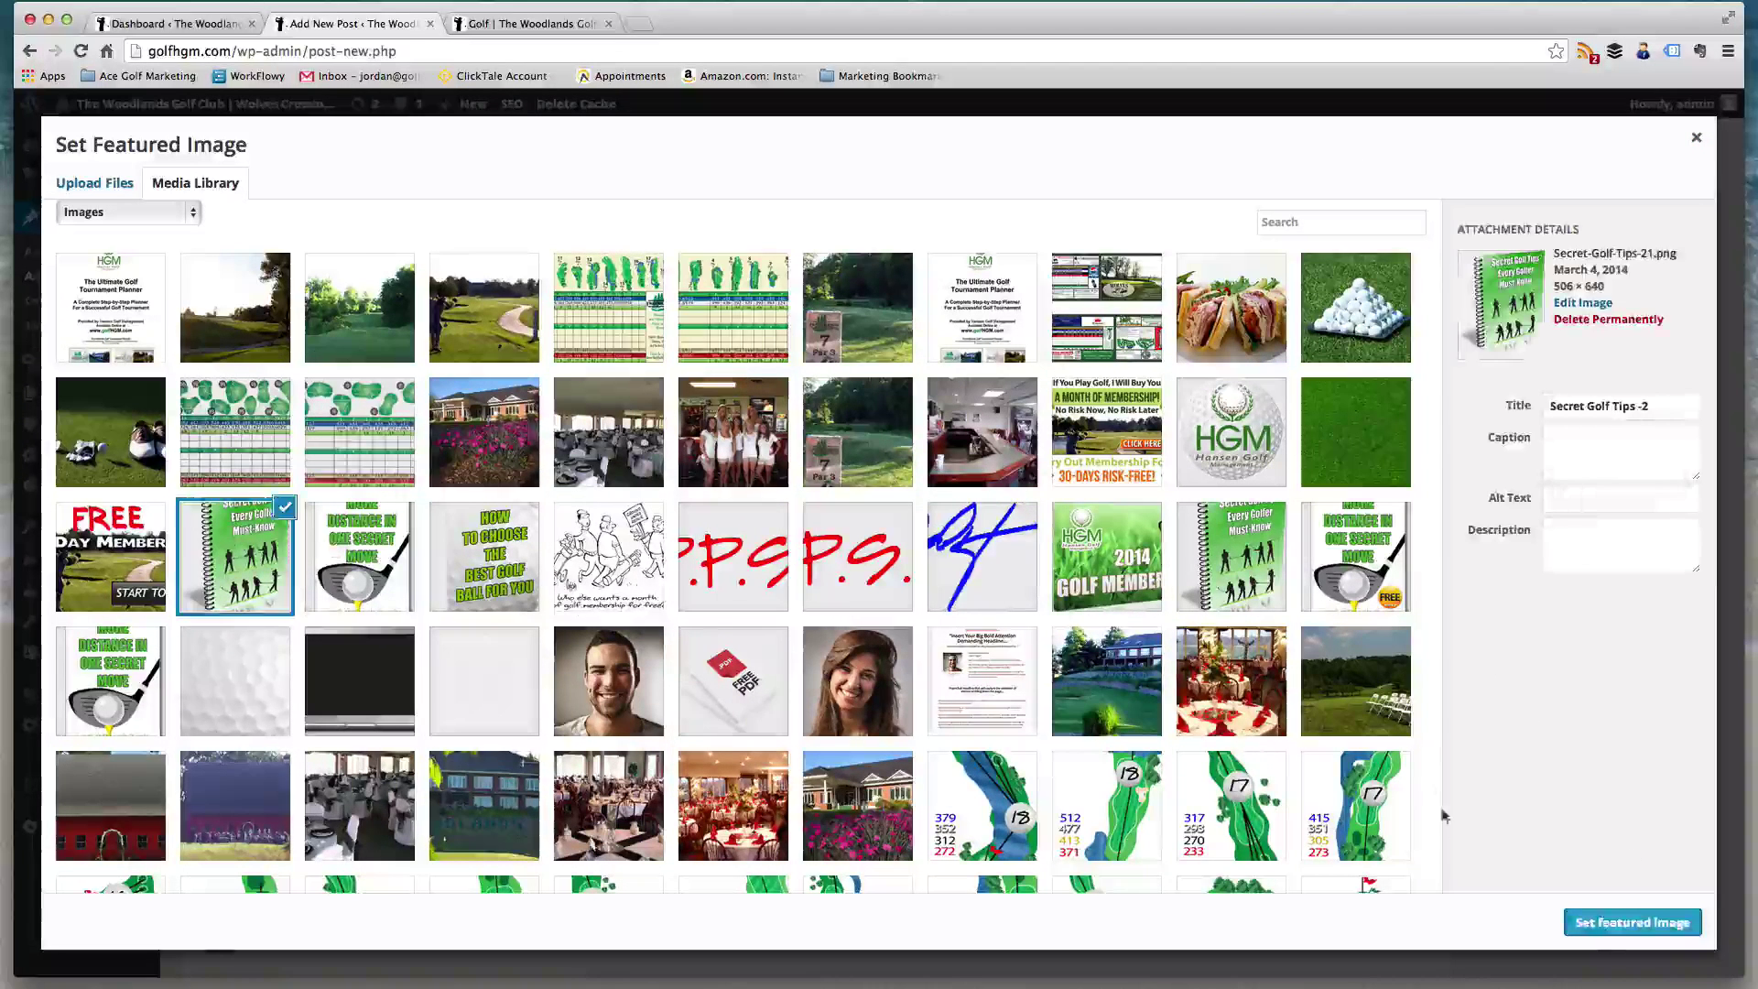
click(1612, 923)
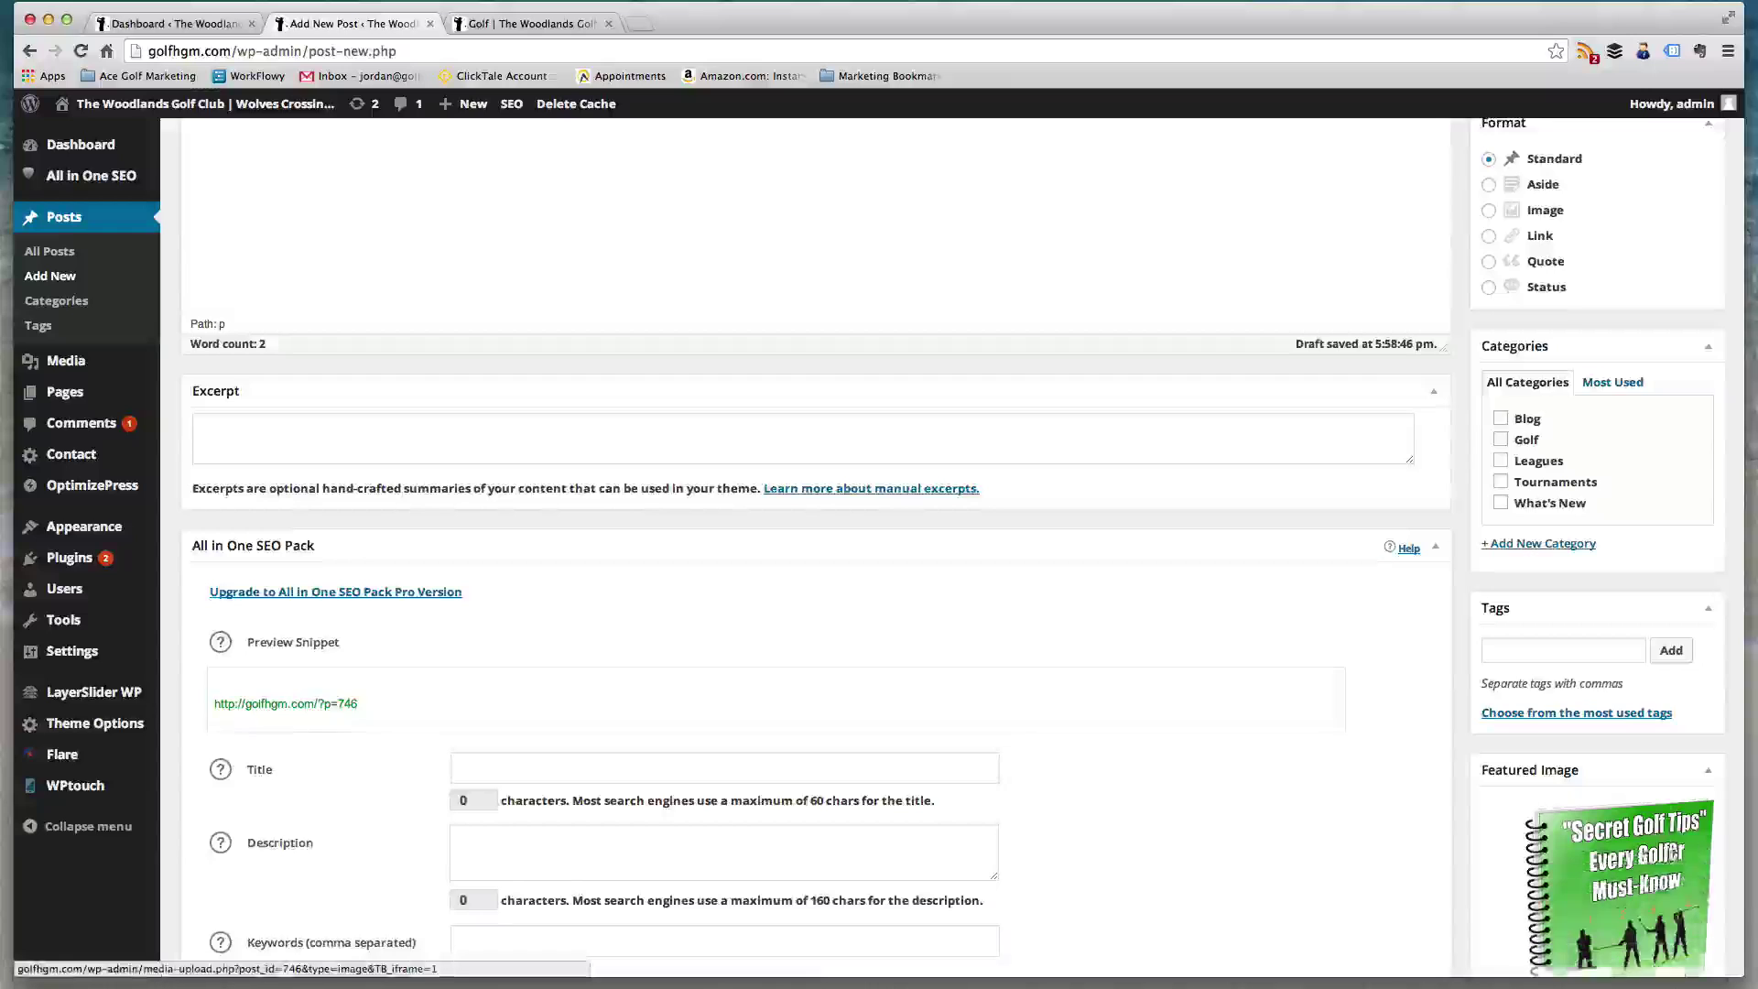
- File the post under the Blog category and publish it
scroll(1598, 852, down, 2)
scroll(1609, 822, up, 5)
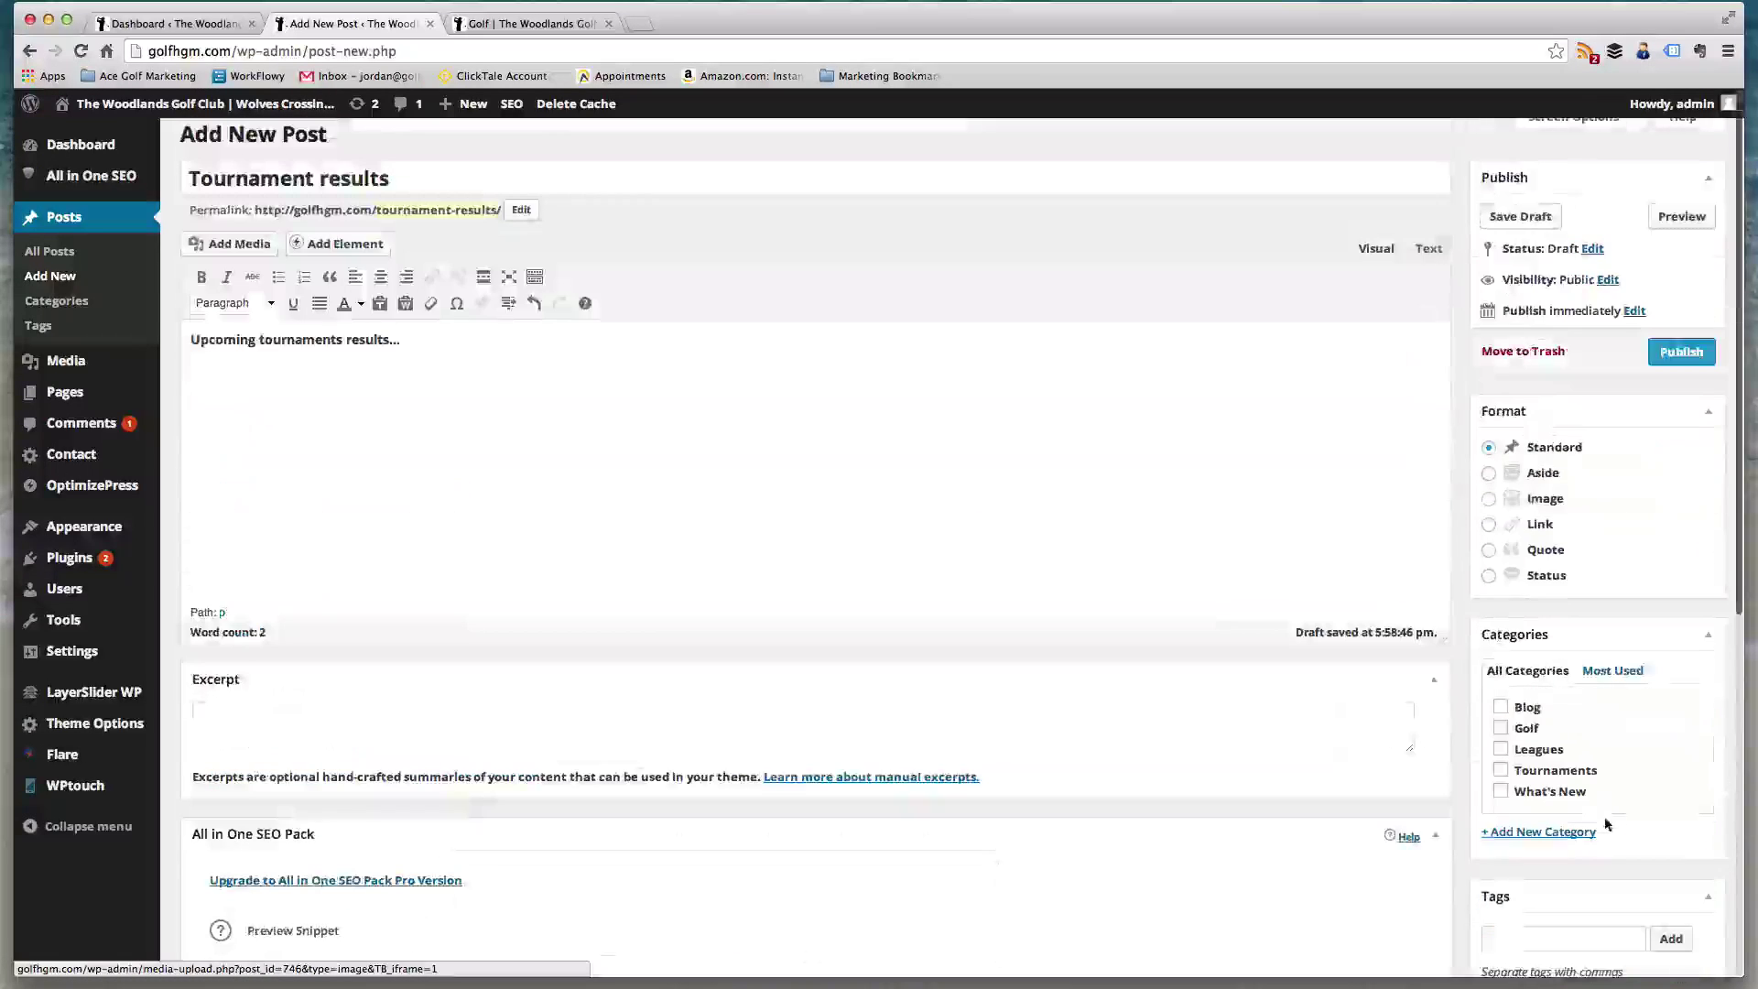
click(1501, 707)
click(1679, 354)
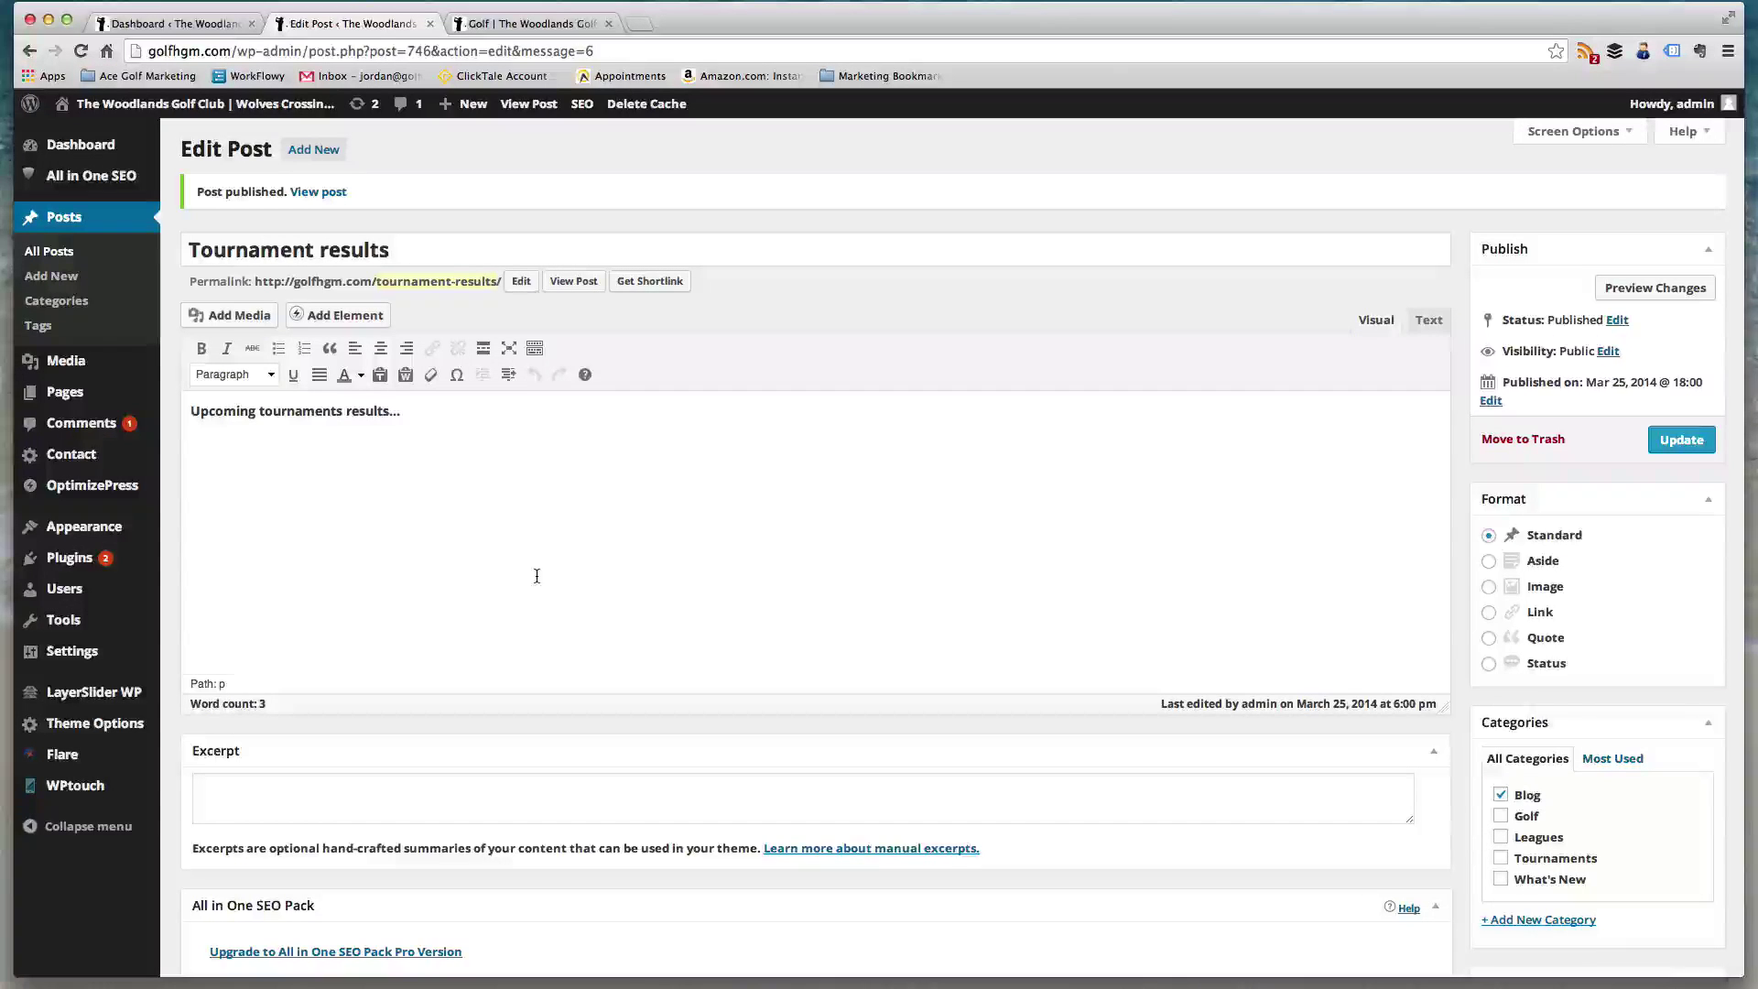
- View the published Tournament results post on the live site and scroll through it
click(577, 284)
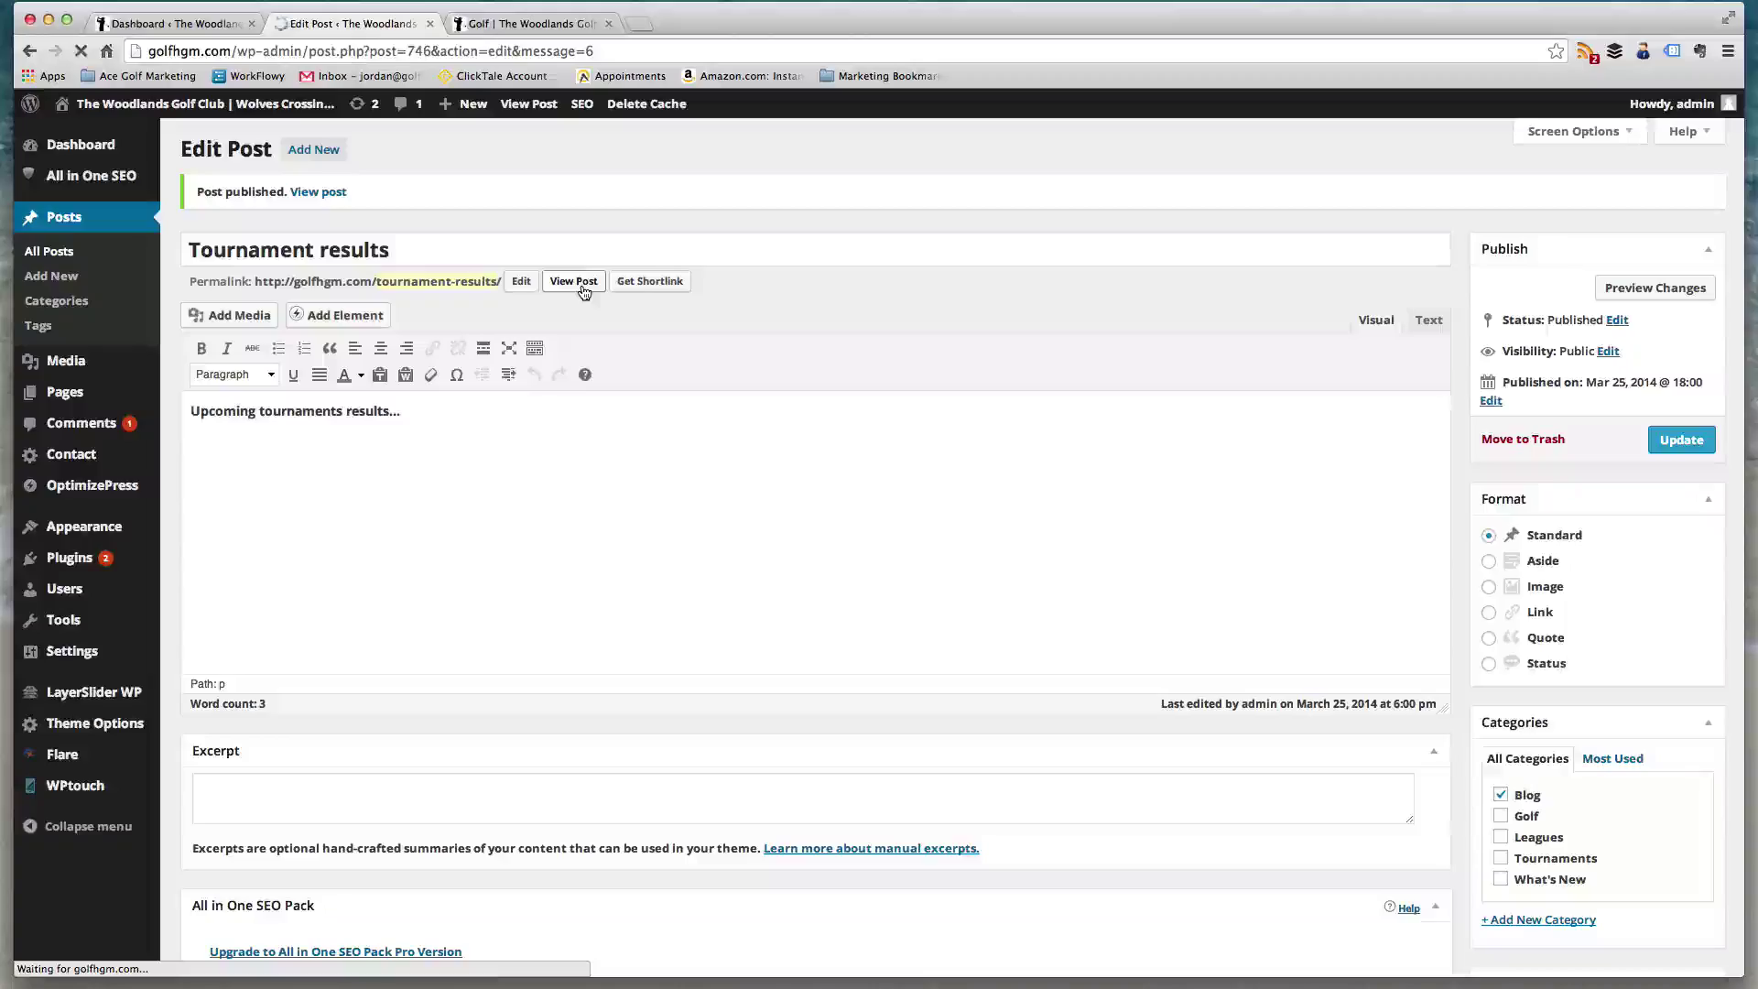
scroll(604, 305, down, 4)
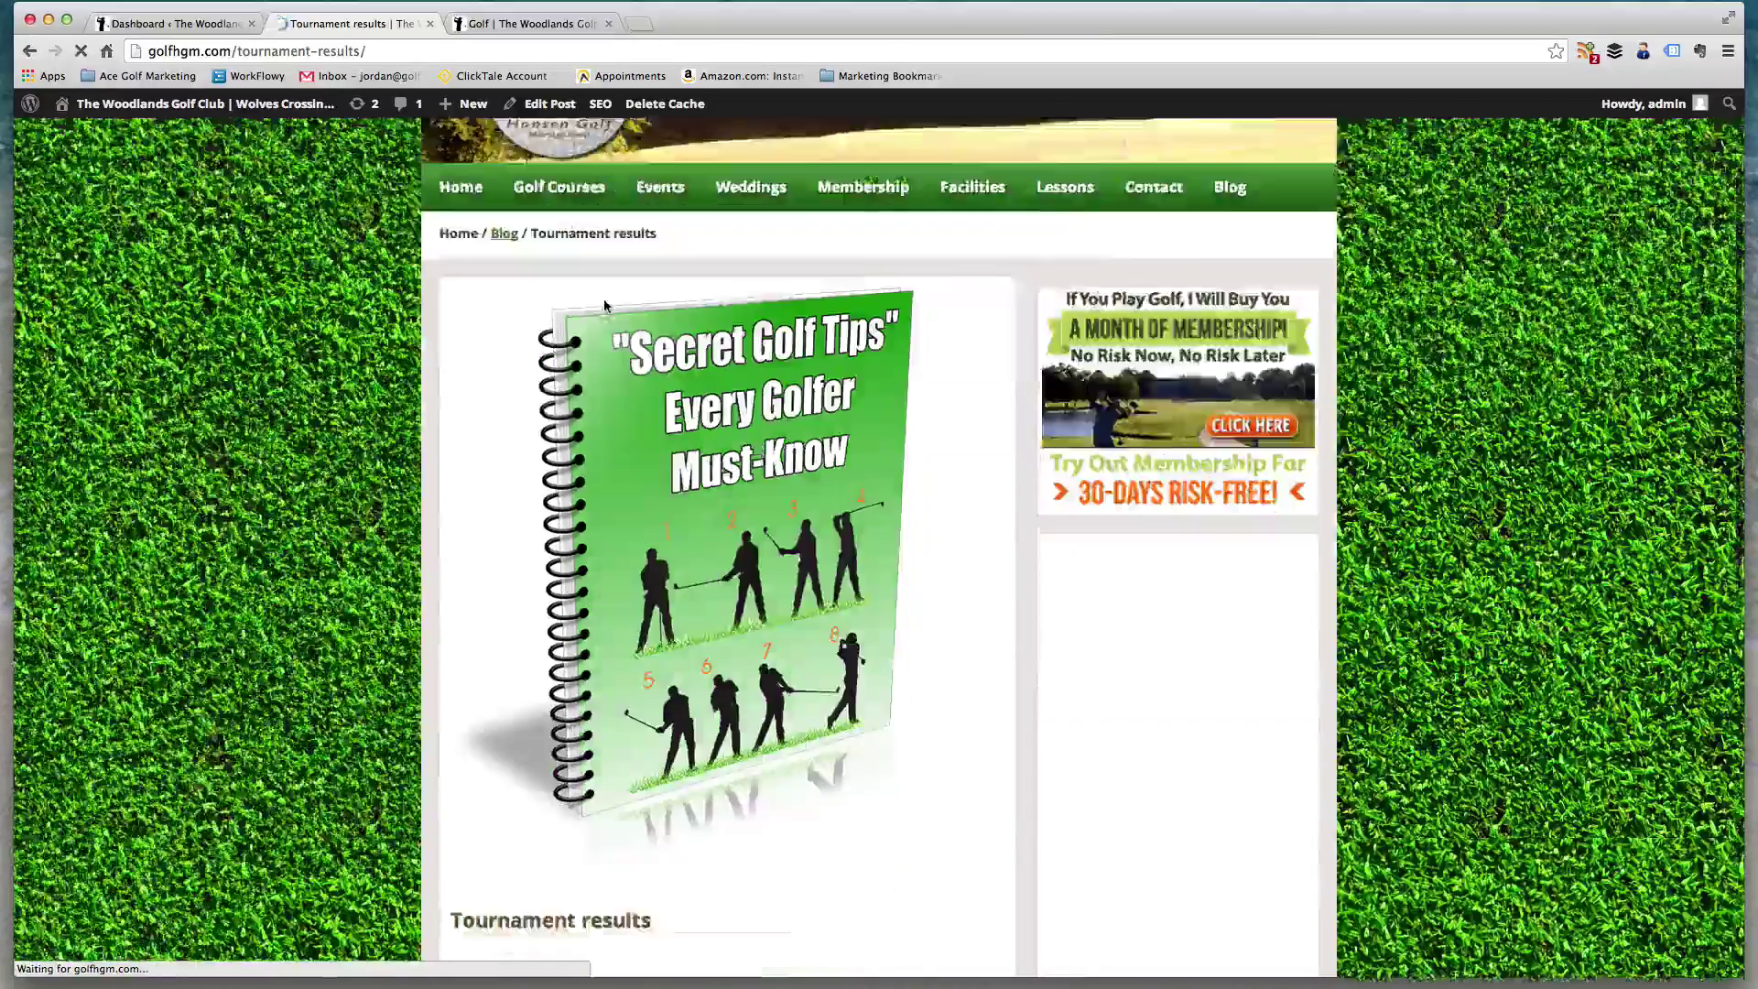
scroll(668, 438, up, 2)
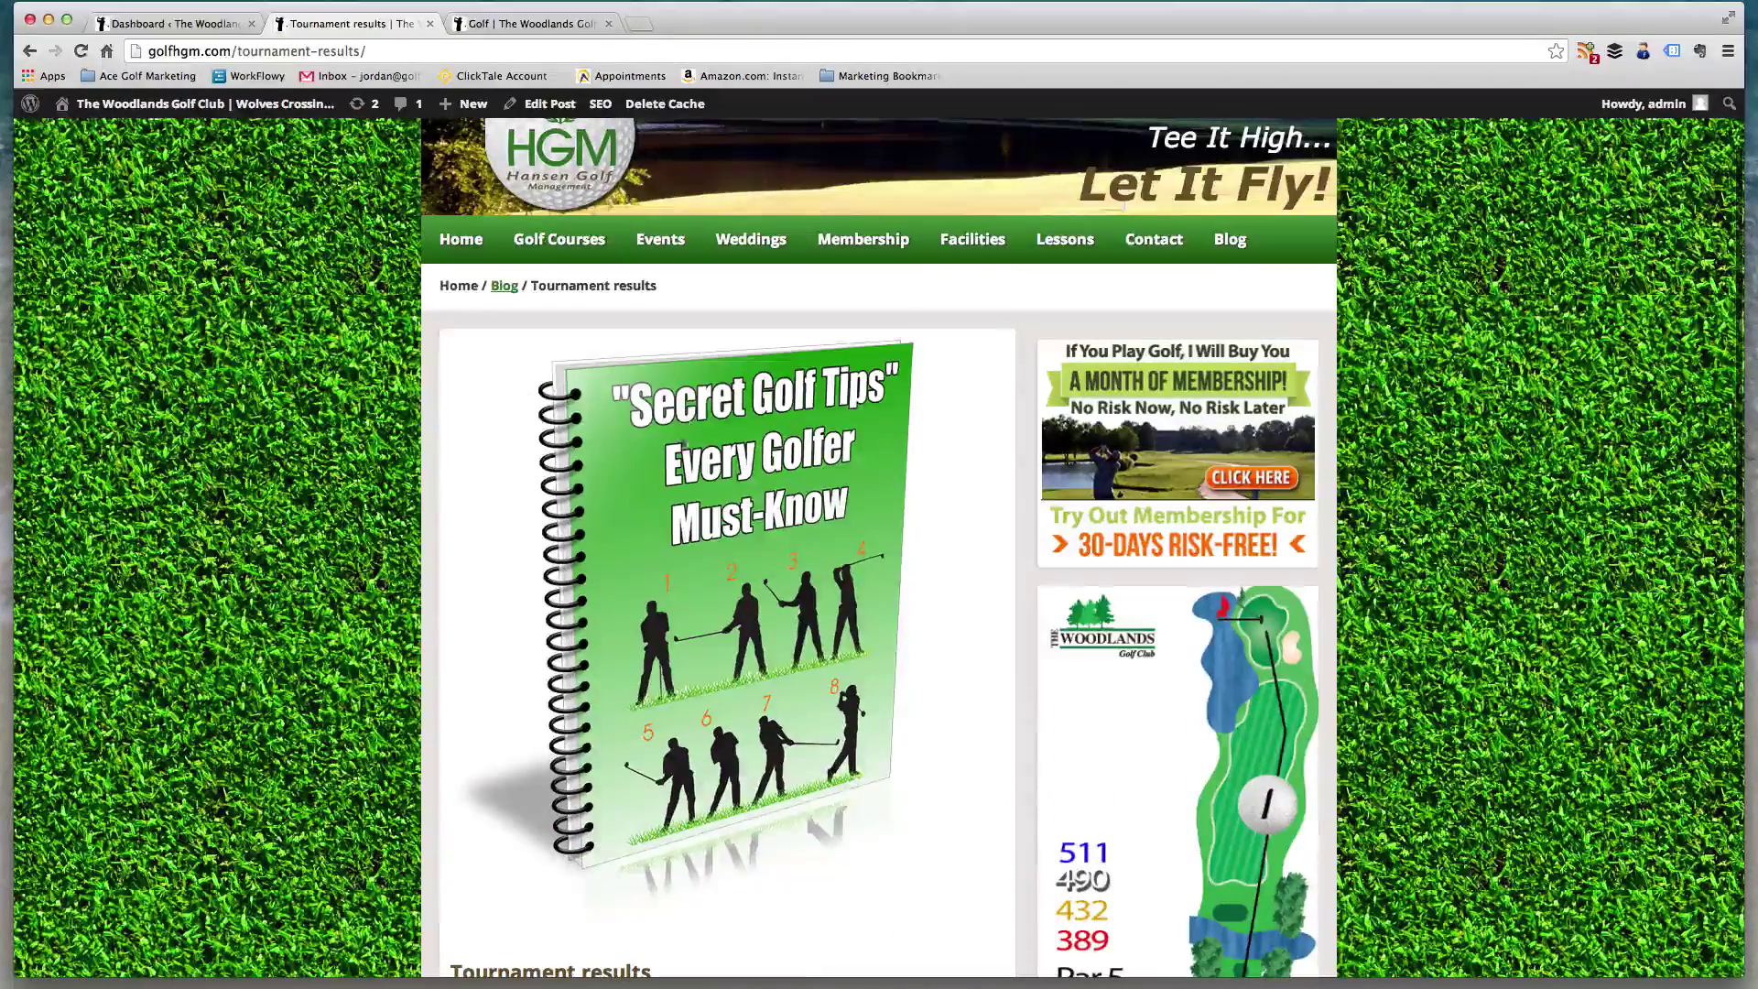
scroll(911, 507, down, 2)
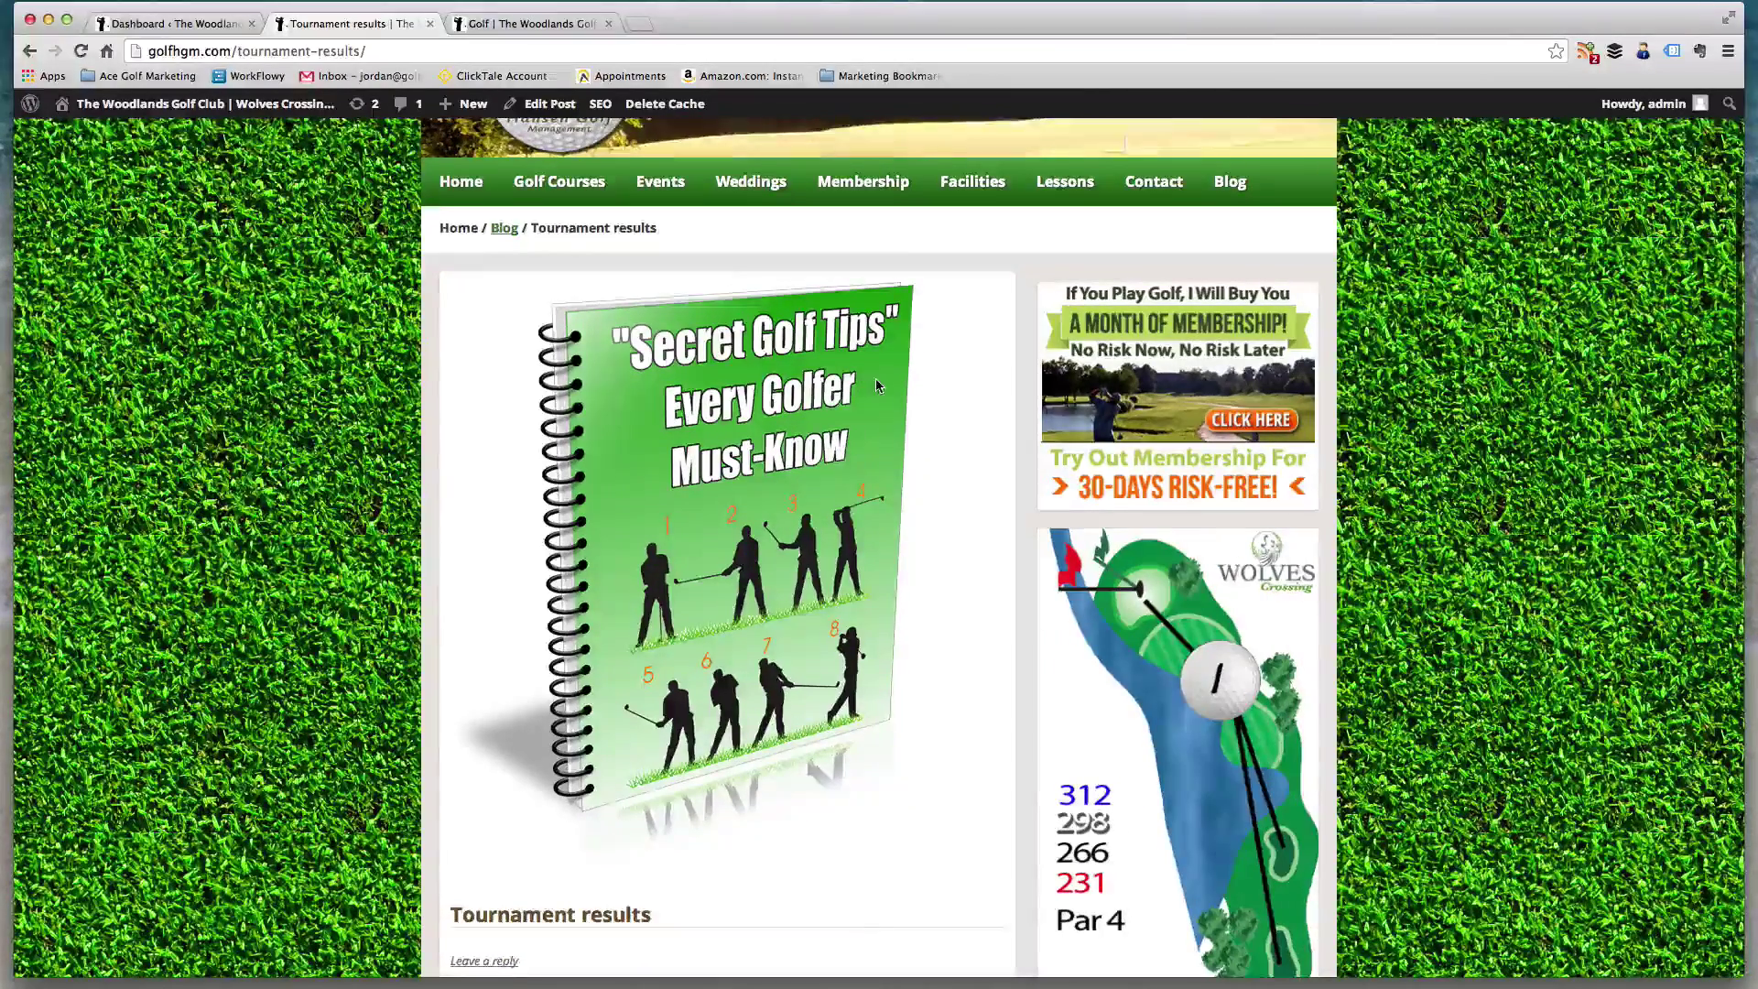
scroll(877, 385, down, 1)
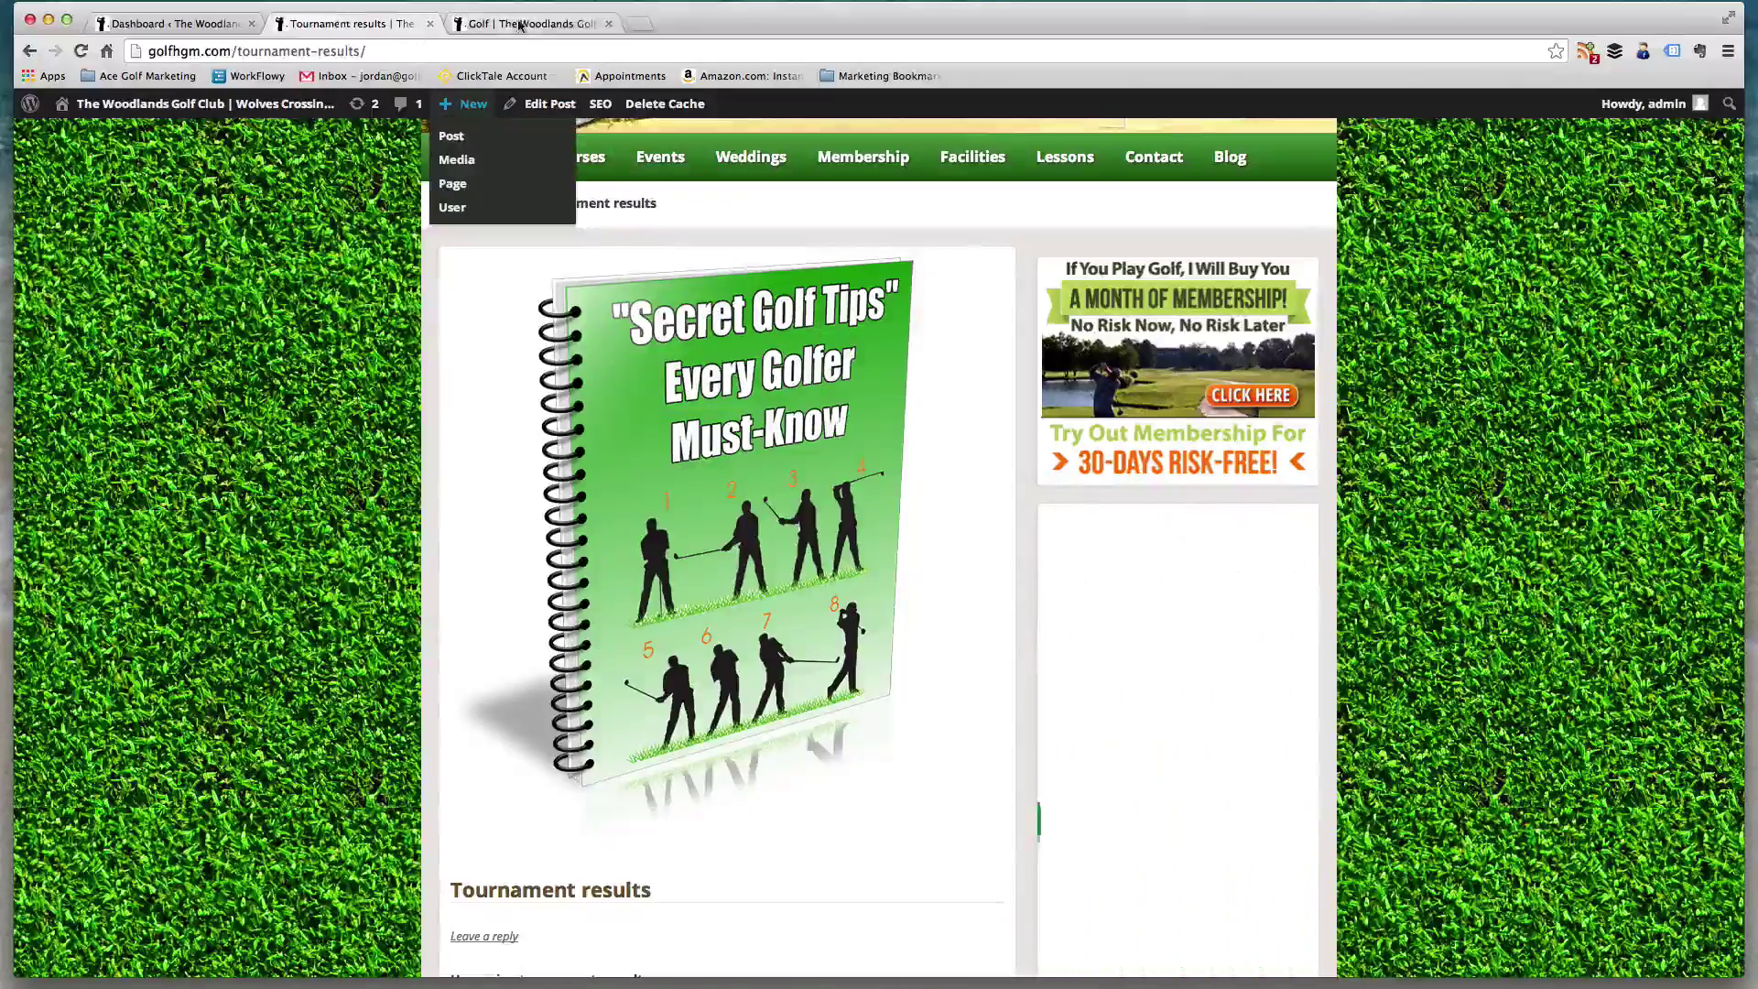
scroll(882, 385, down, 5)
scroll(882, 385, down, 5)
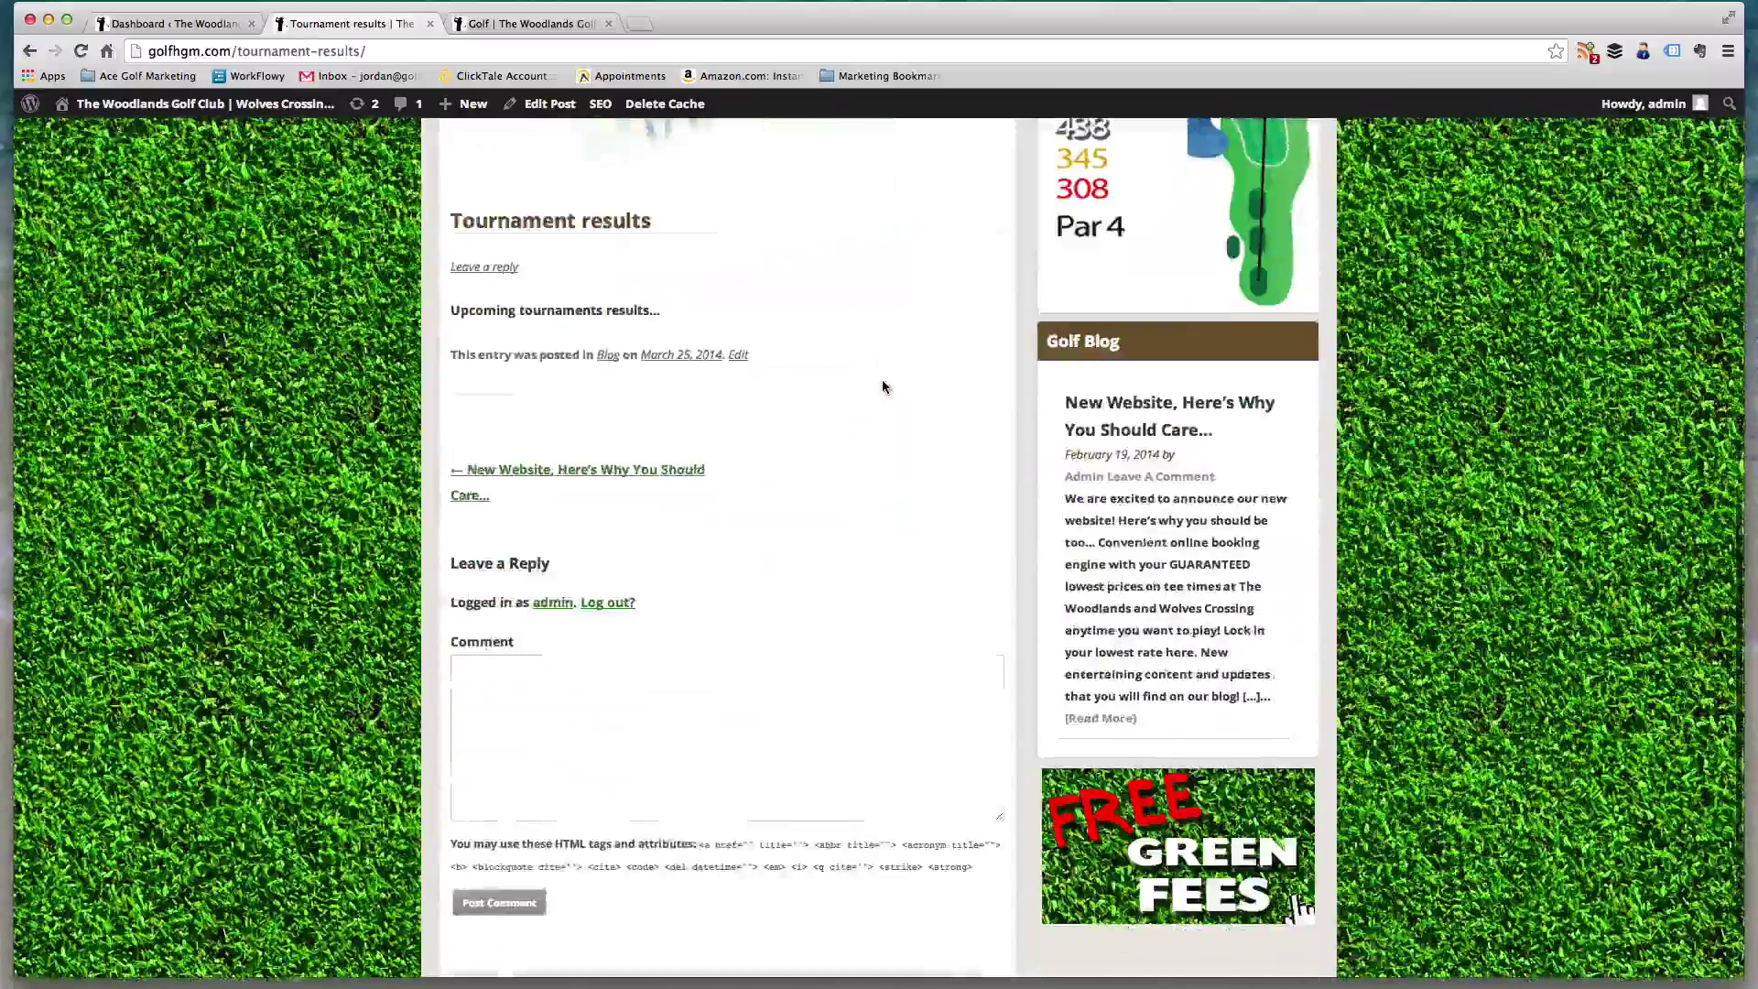
scroll(882, 386, up, 7)
scroll(926, 452, down, 8)
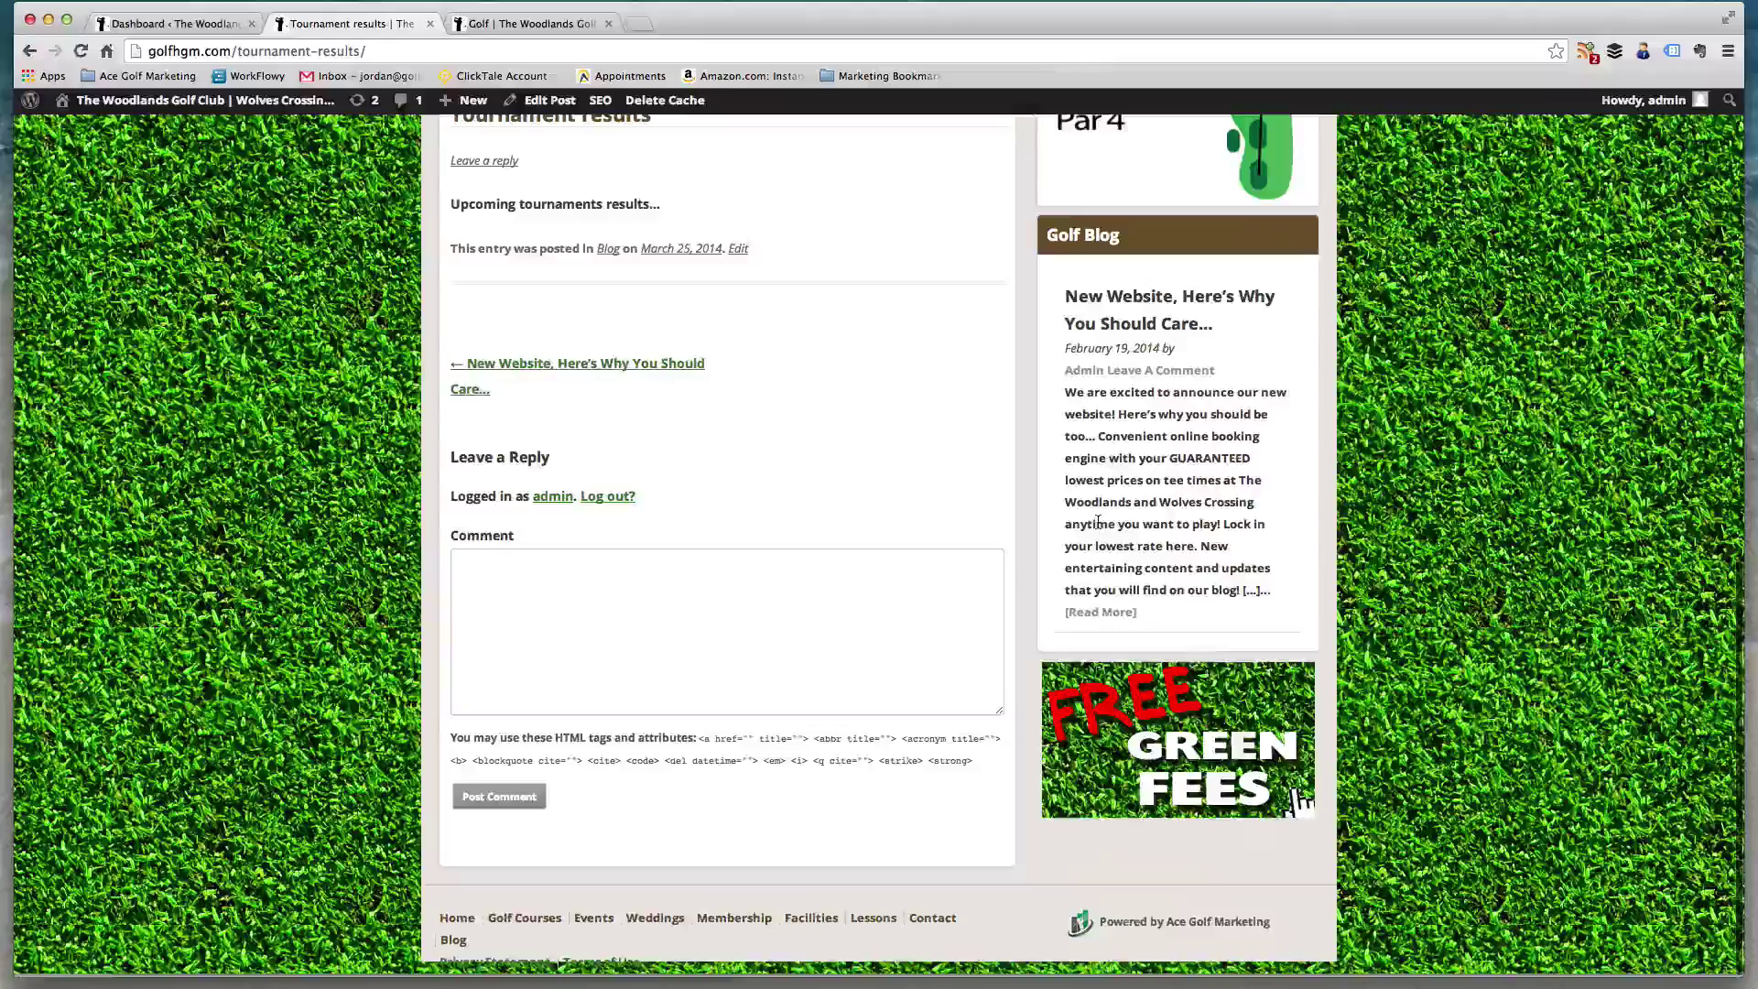
scroll(618, 626, up, 5)
scroll(618, 626, up, 6)
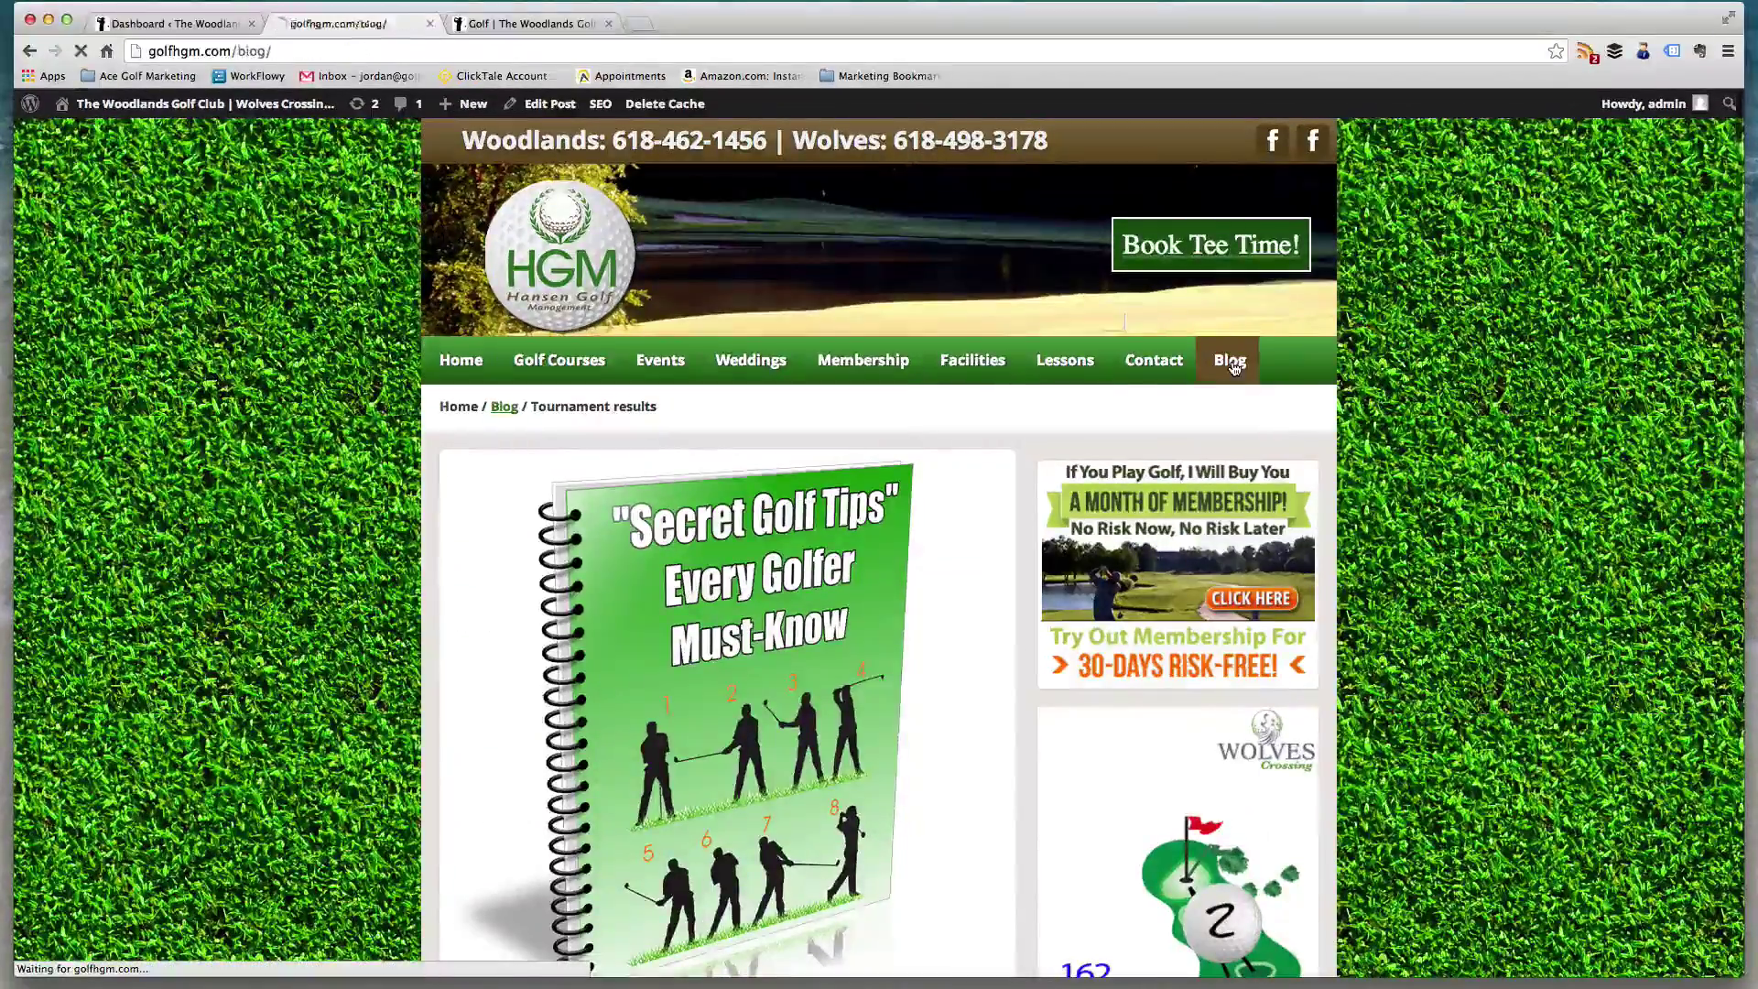
- Scroll the Blog listing to find Tournament results, then browse the golfhgm.com home page
scroll(1235, 365, down, 5)
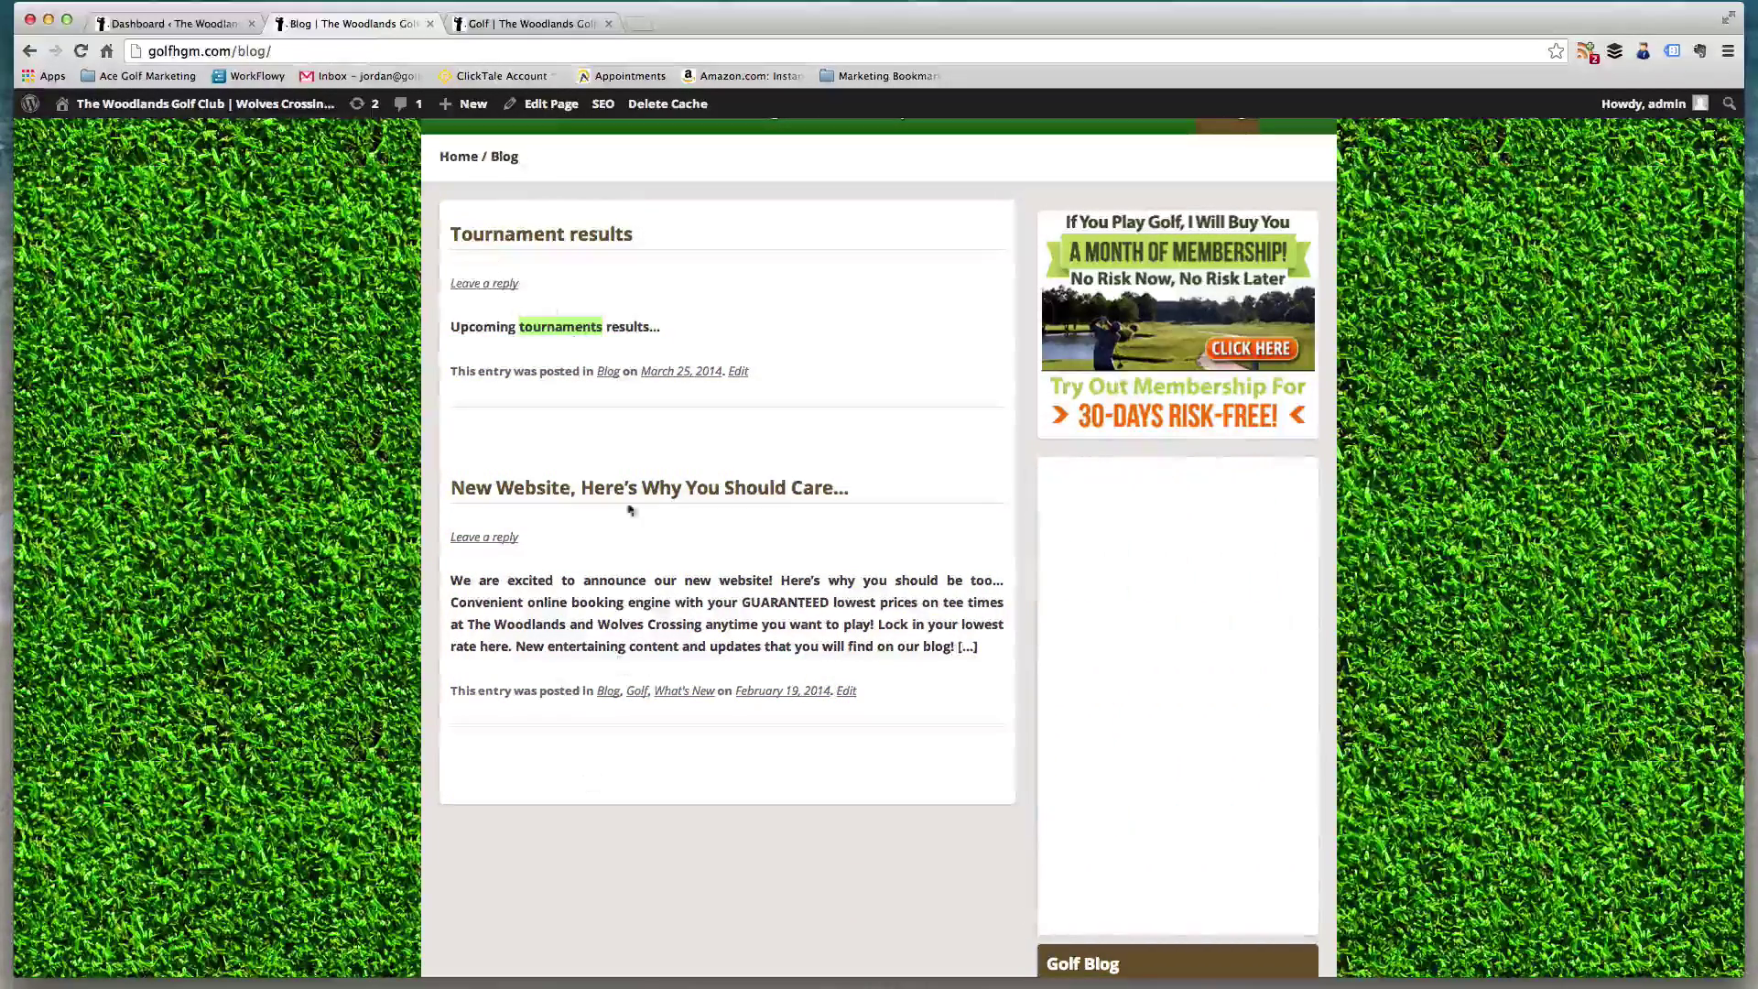
scroll(555, 292, up, 3)
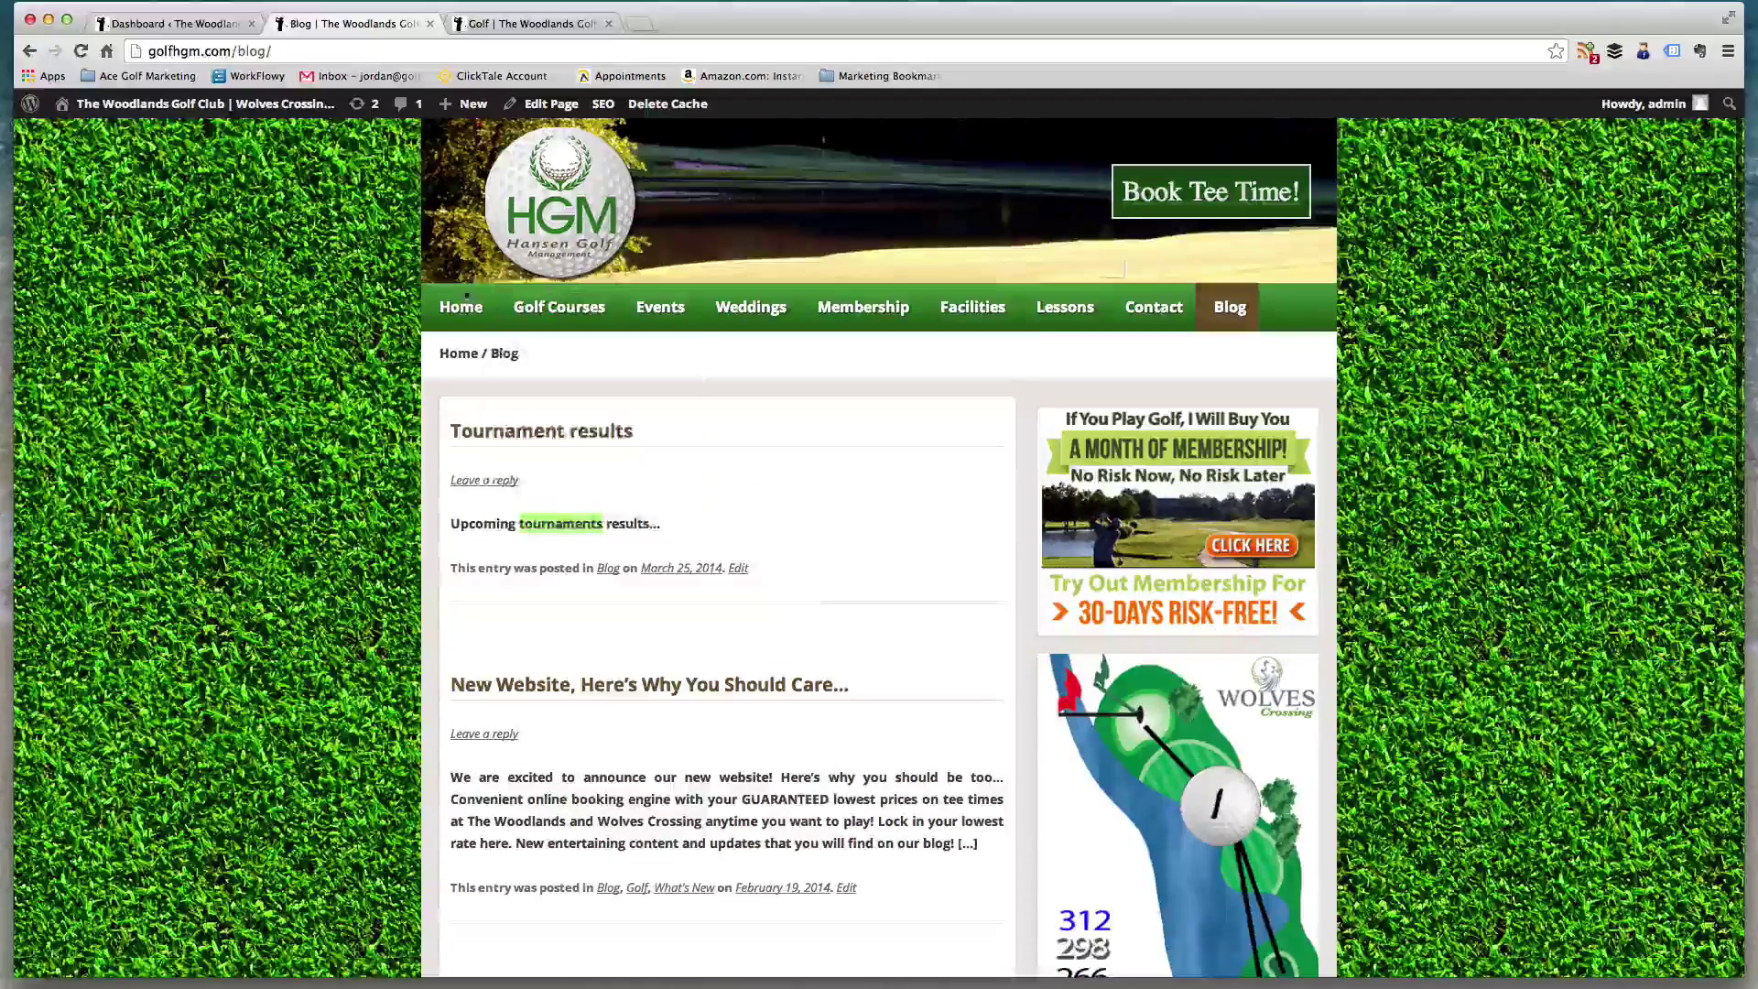
click(463, 307)
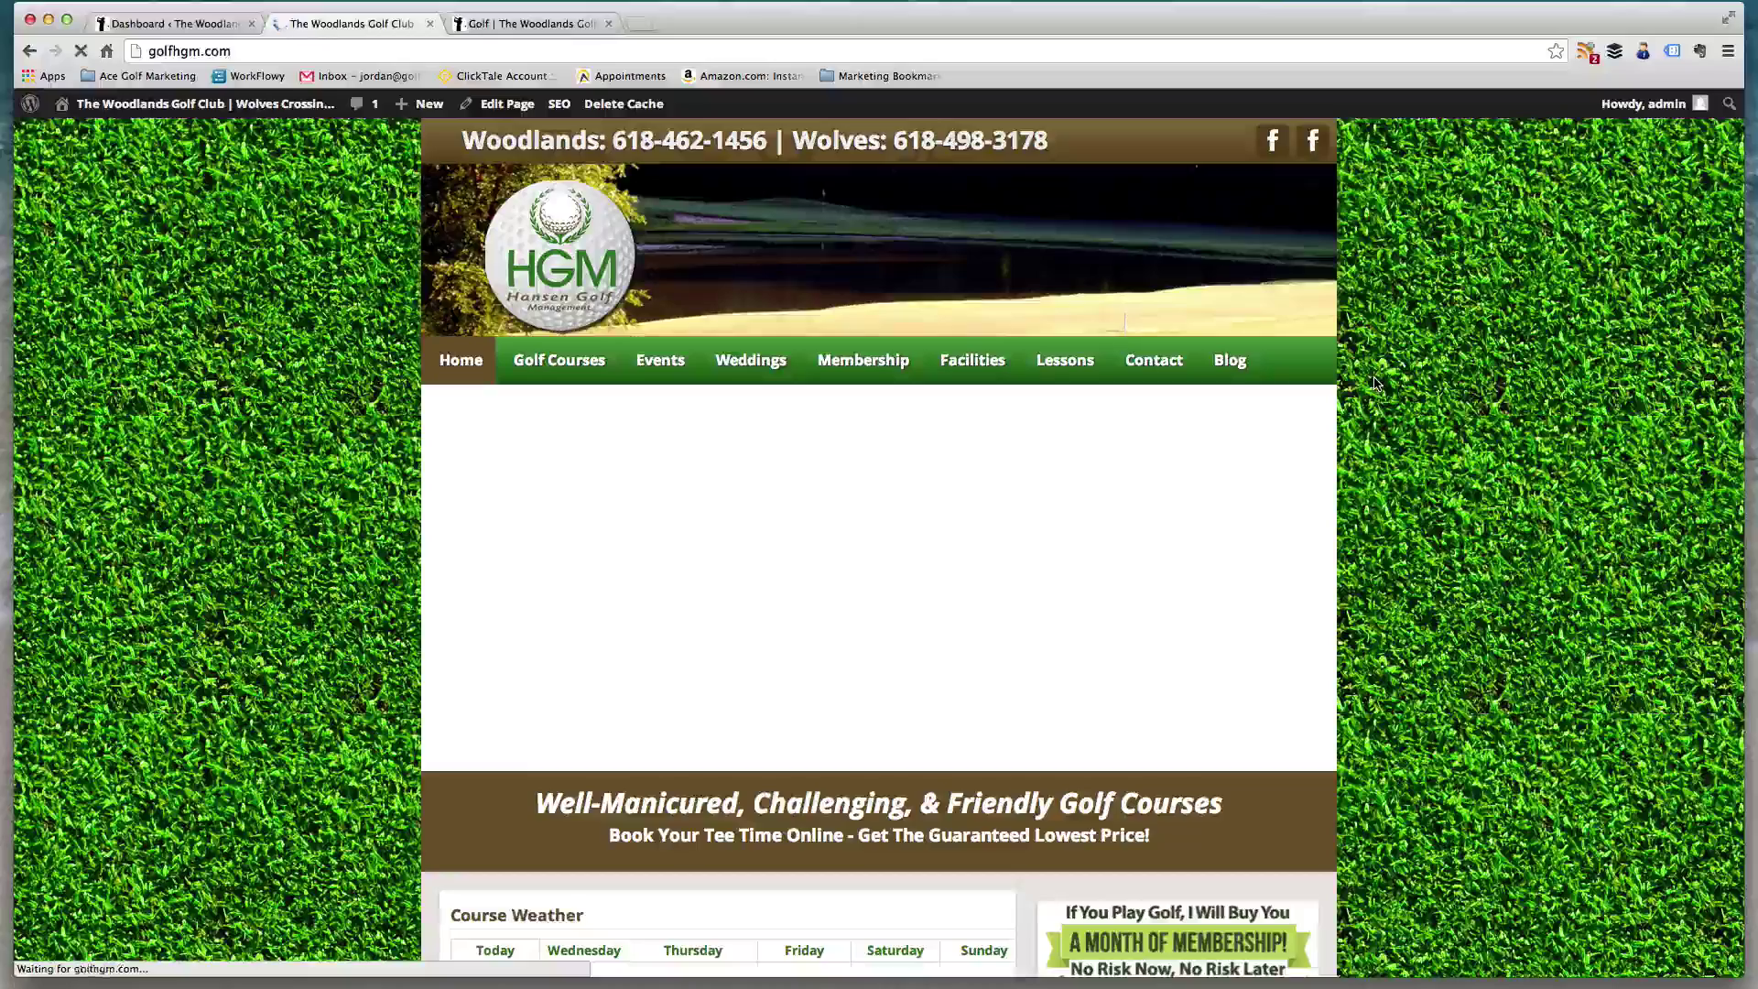
scroll(1374, 383, down, 15)
scroll(1425, 510, up, 5)
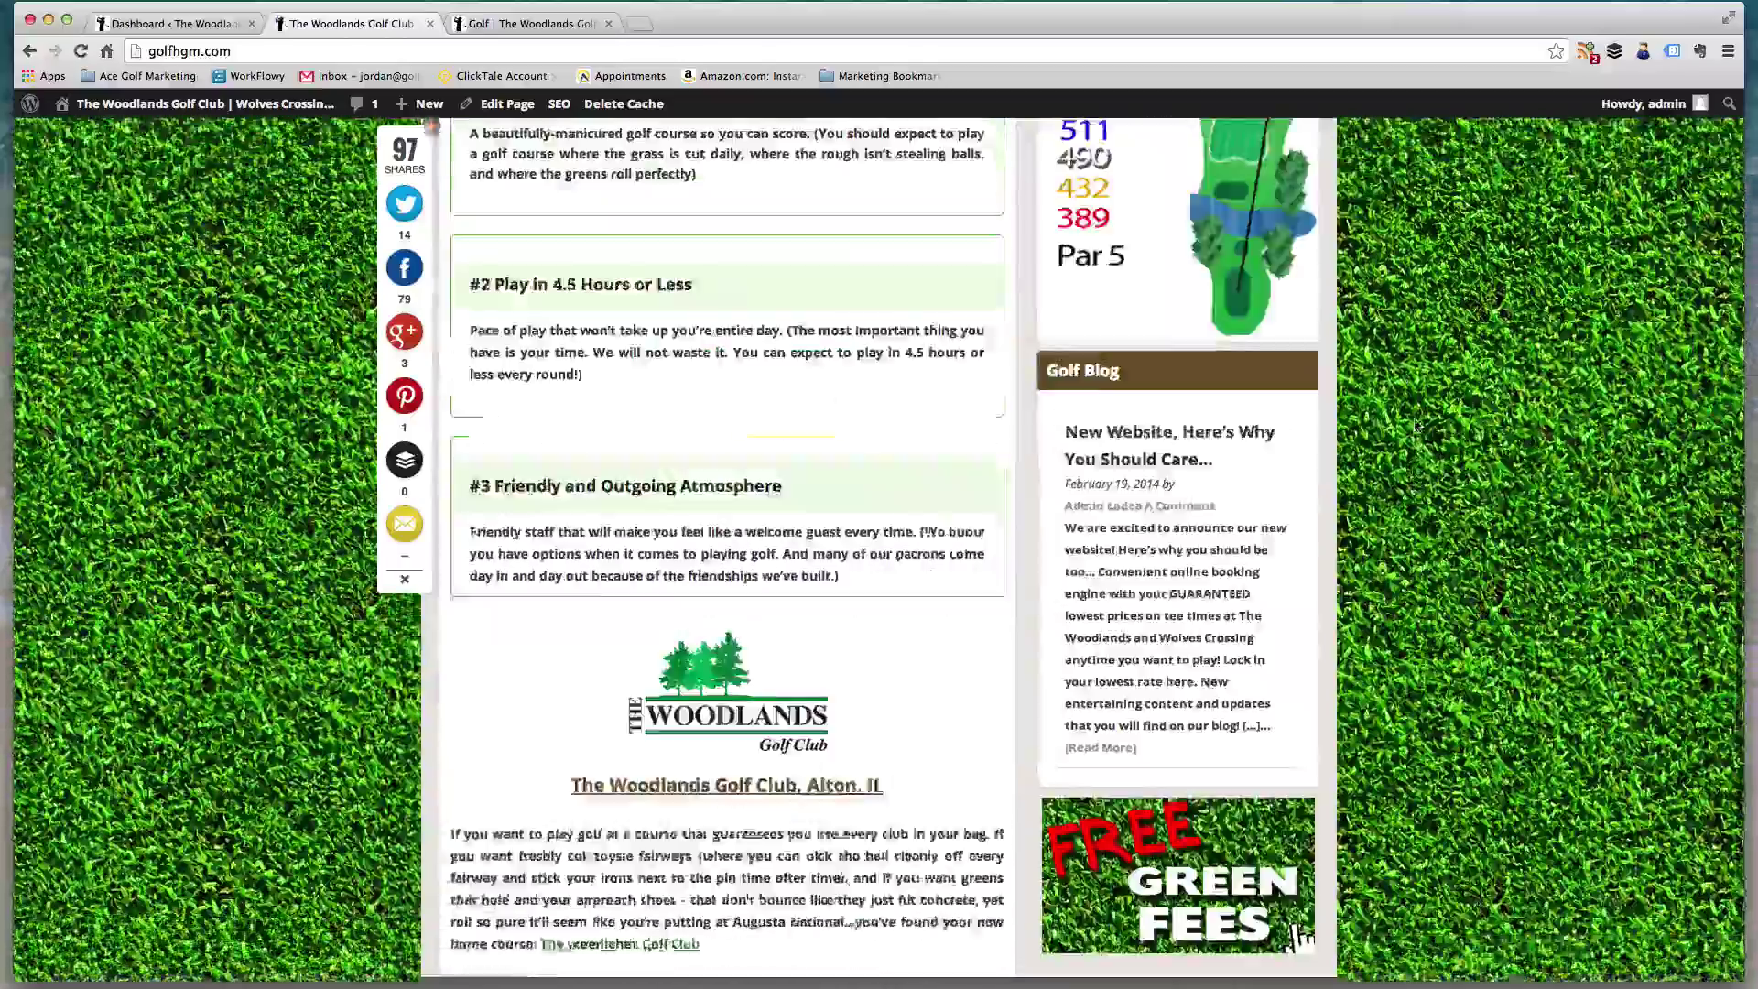
scroll(1423, 549, down, 1)
scroll(1128, 472, down, 4)
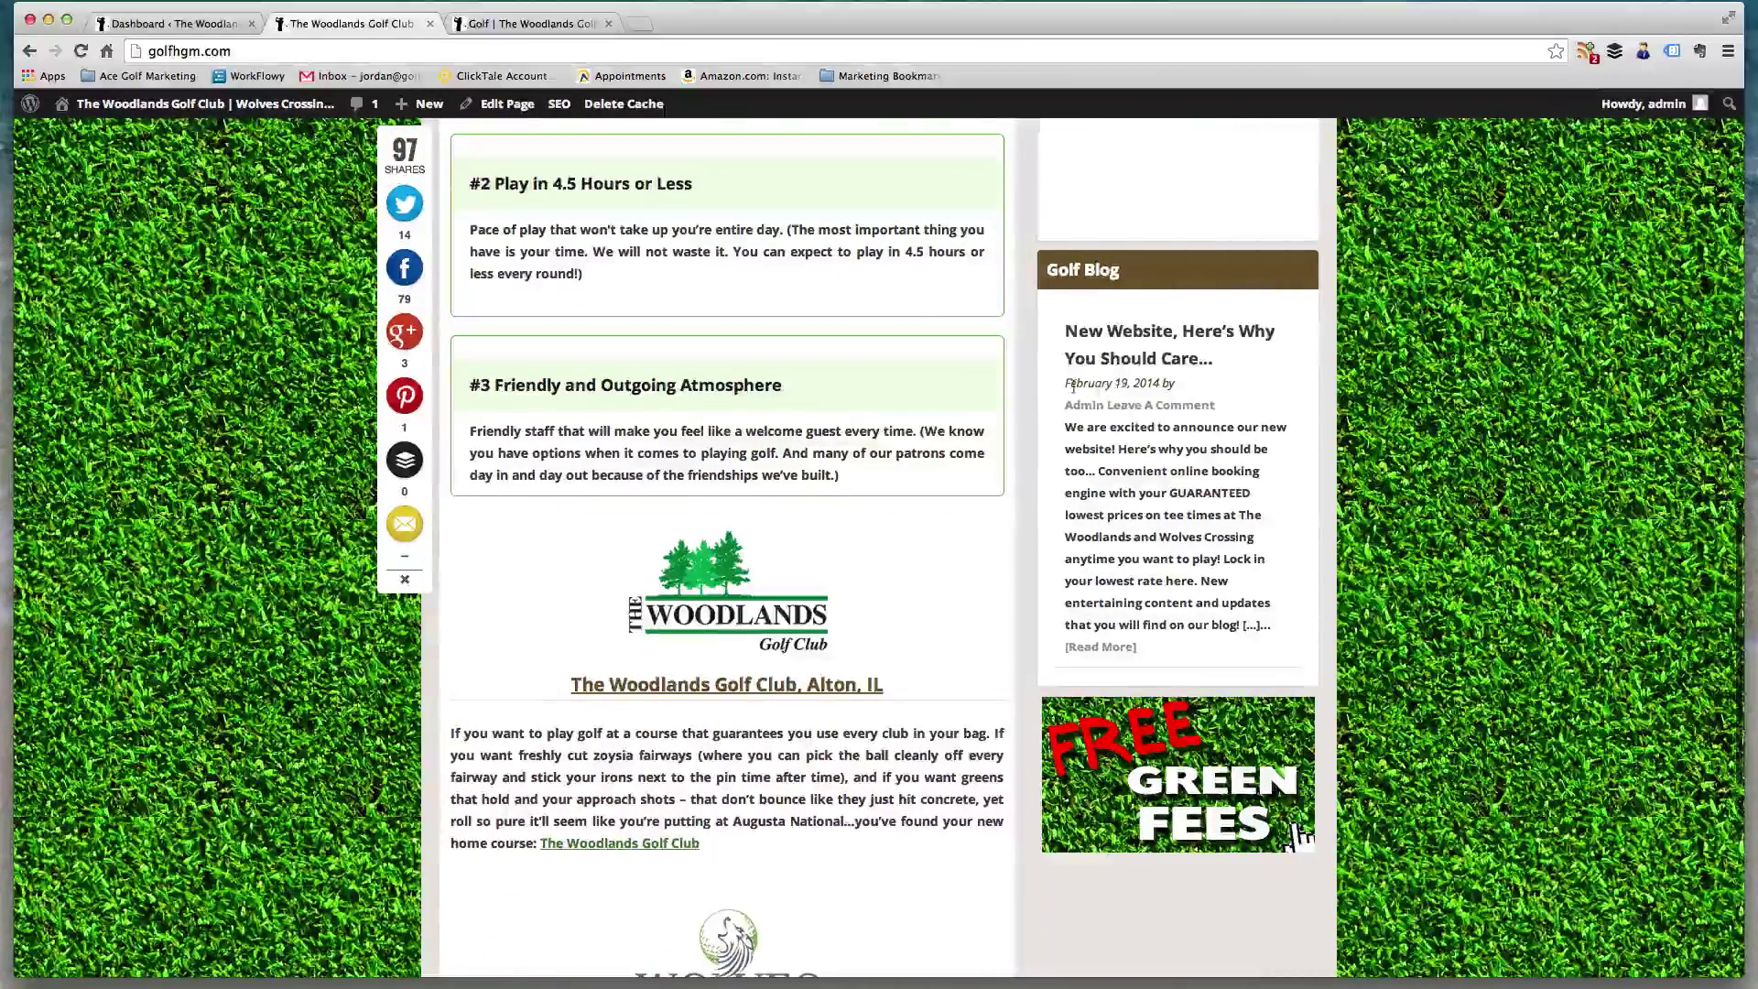
scroll(1144, 165, down, 6)
drag(1065, 171, 1239, 171)
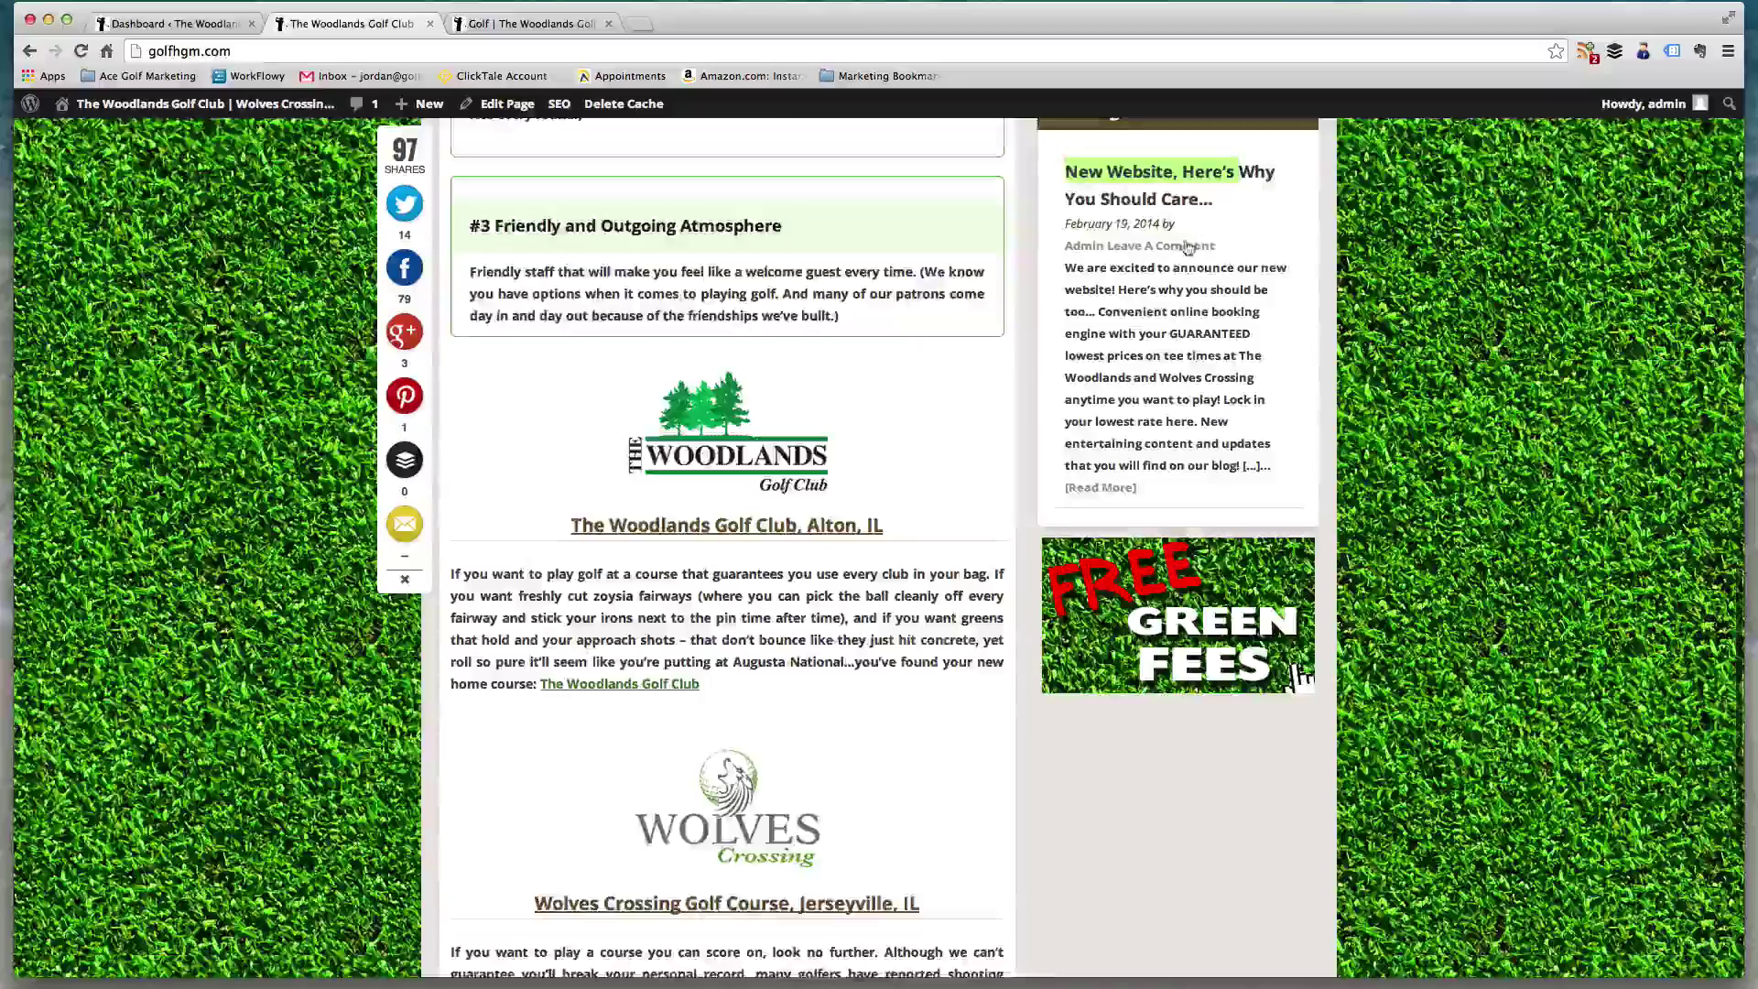
scroll(1178, 646, up, 10)
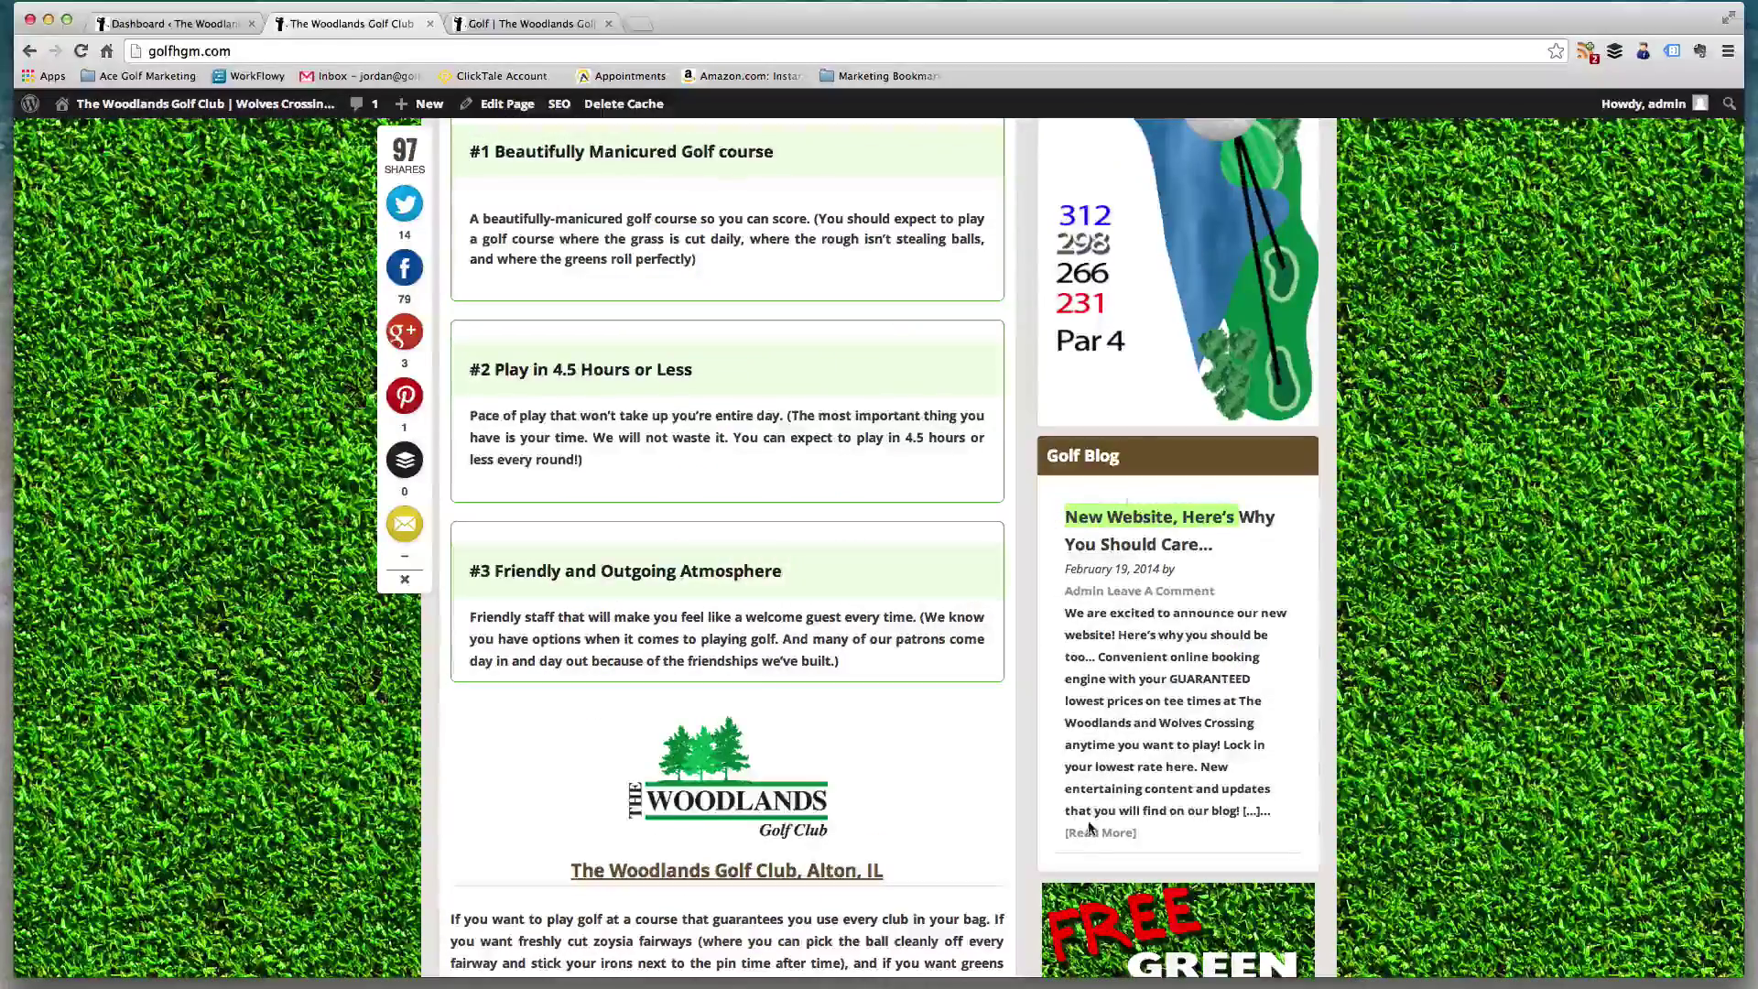
- Open the New Website post, then the Blog listing showing Tournament results above it
click(1090, 831)
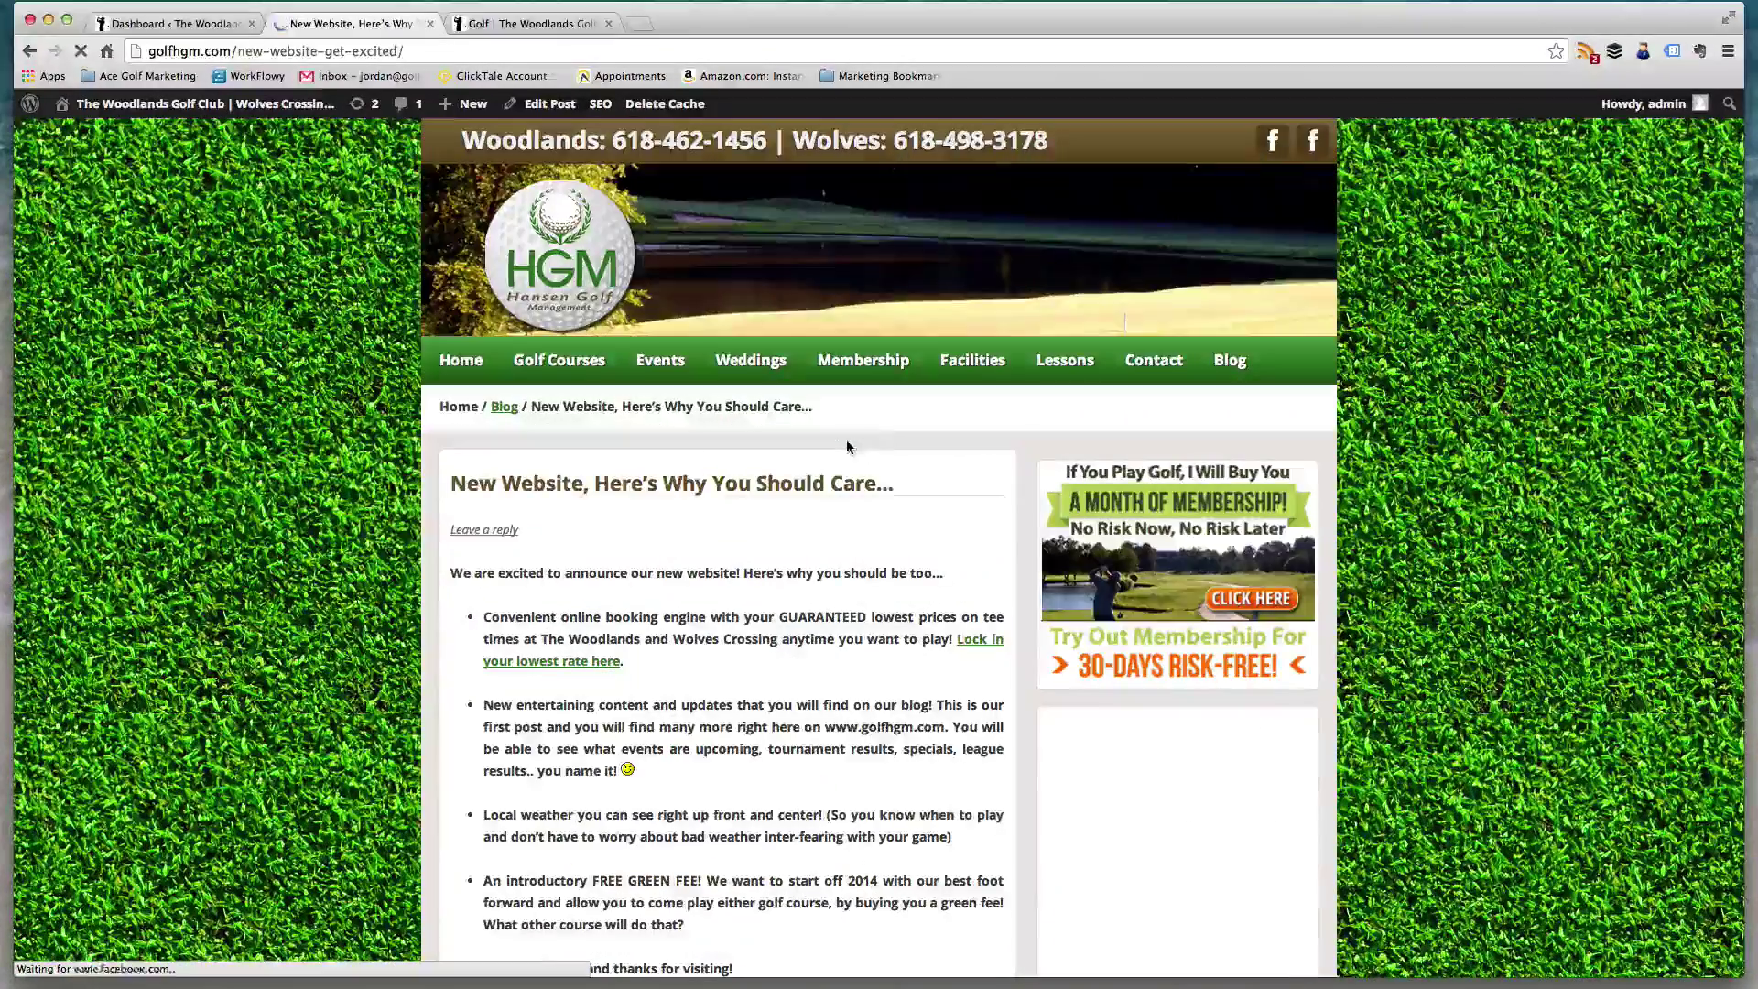
scroll(886, 434, down, 10)
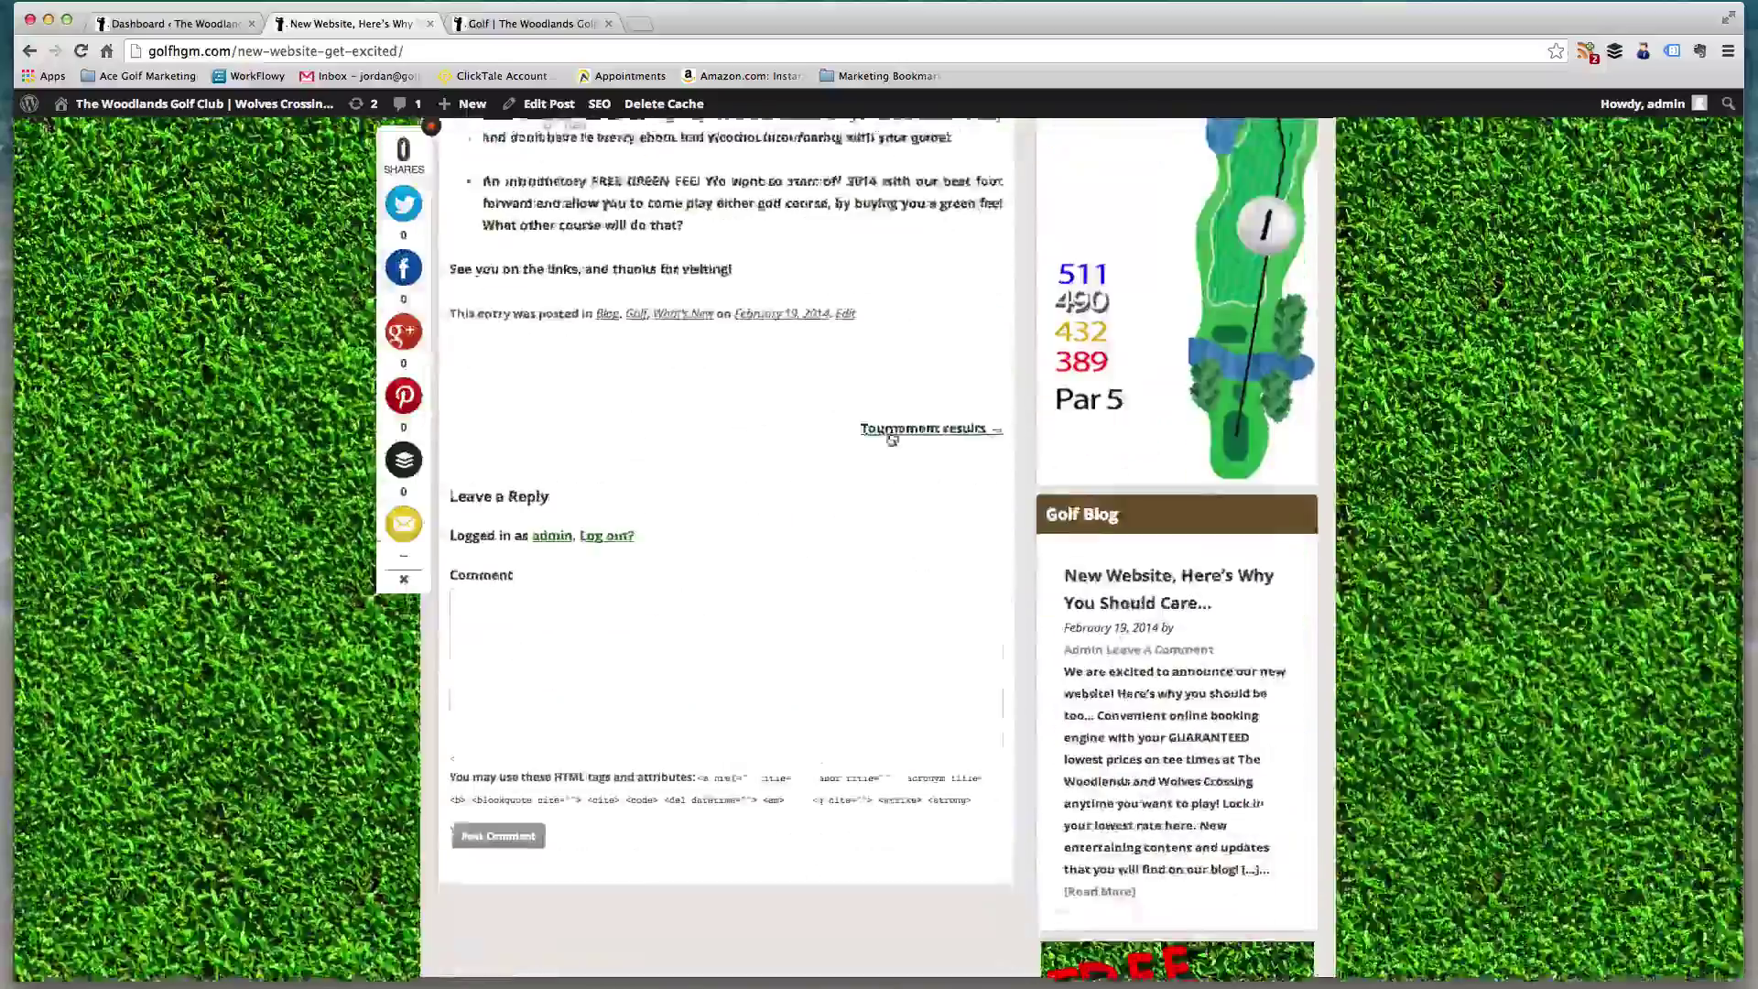
scroll(890, 438, up, 10)
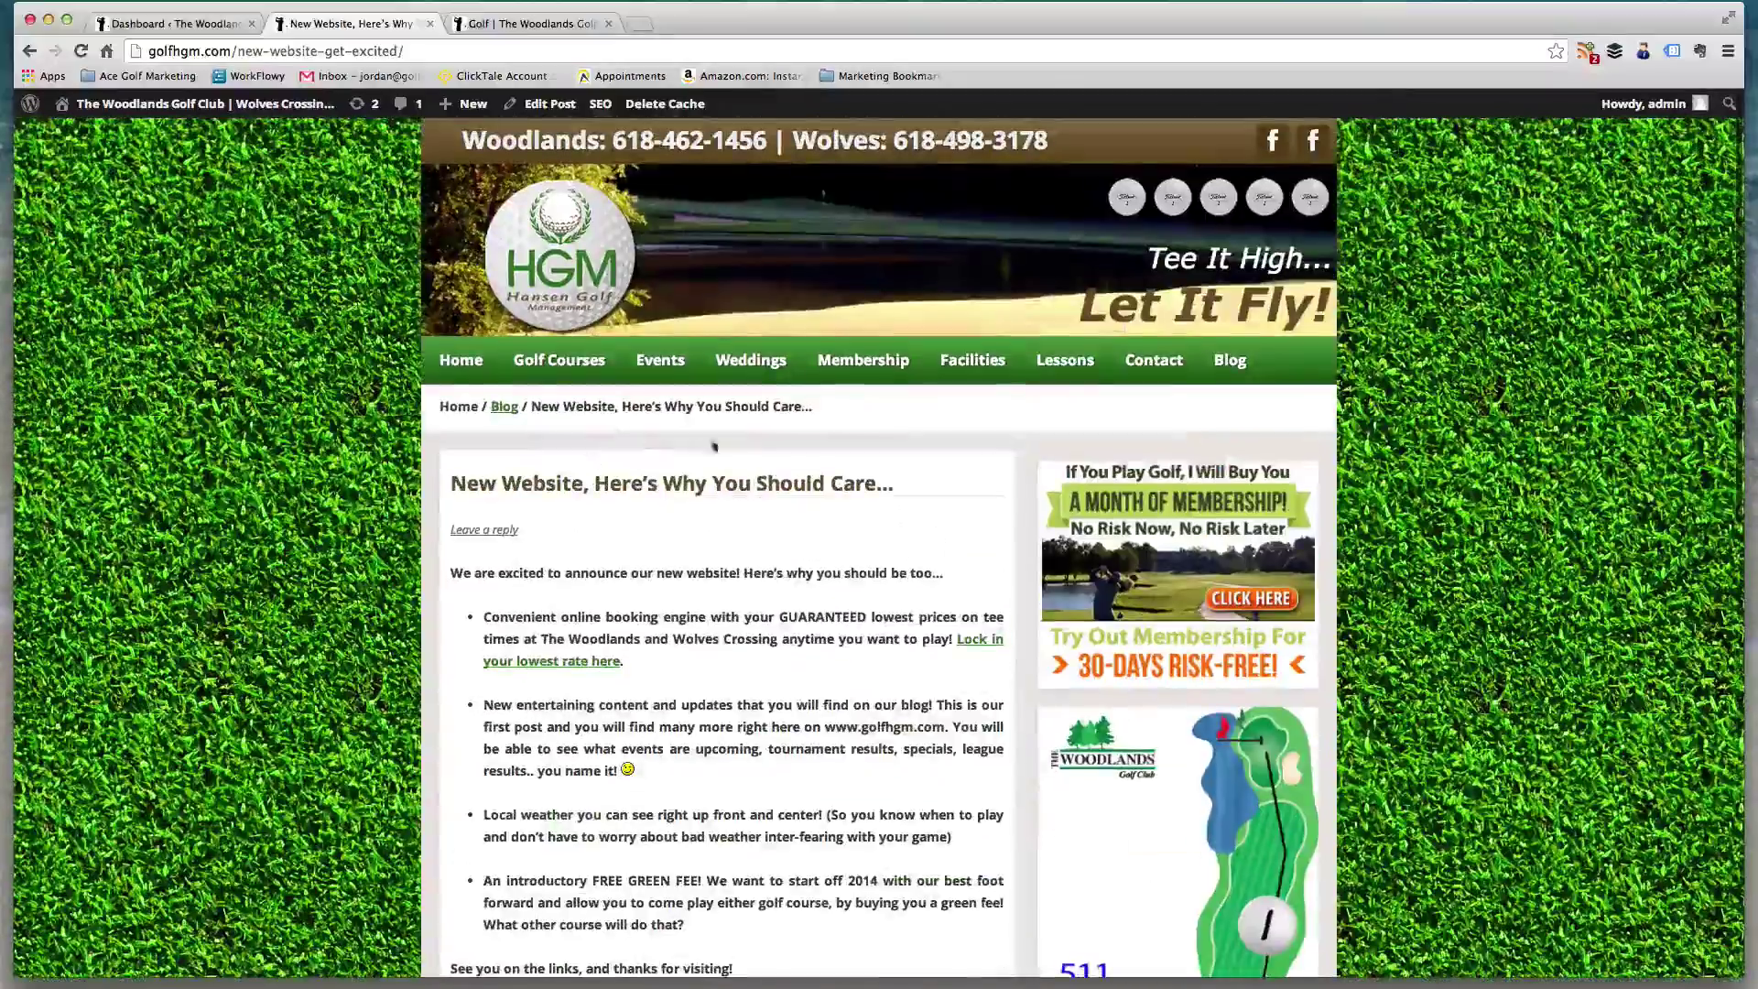
click(1230, 360)
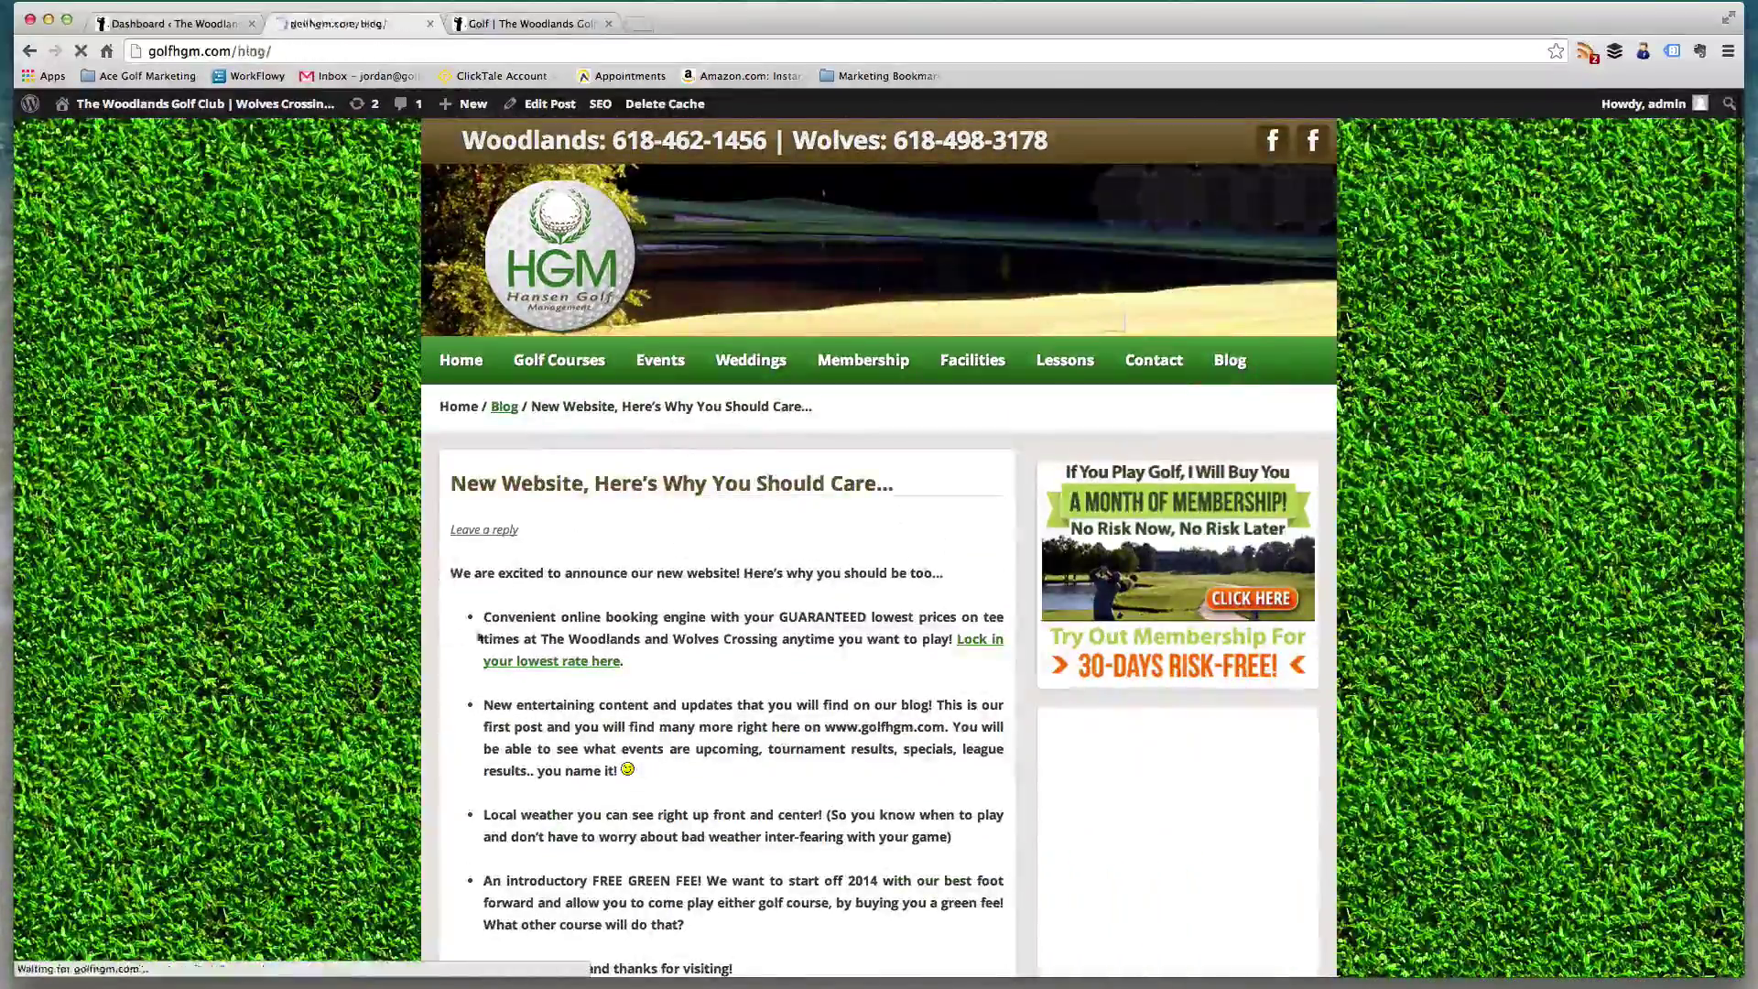
scroll(641, 524, down, 10)
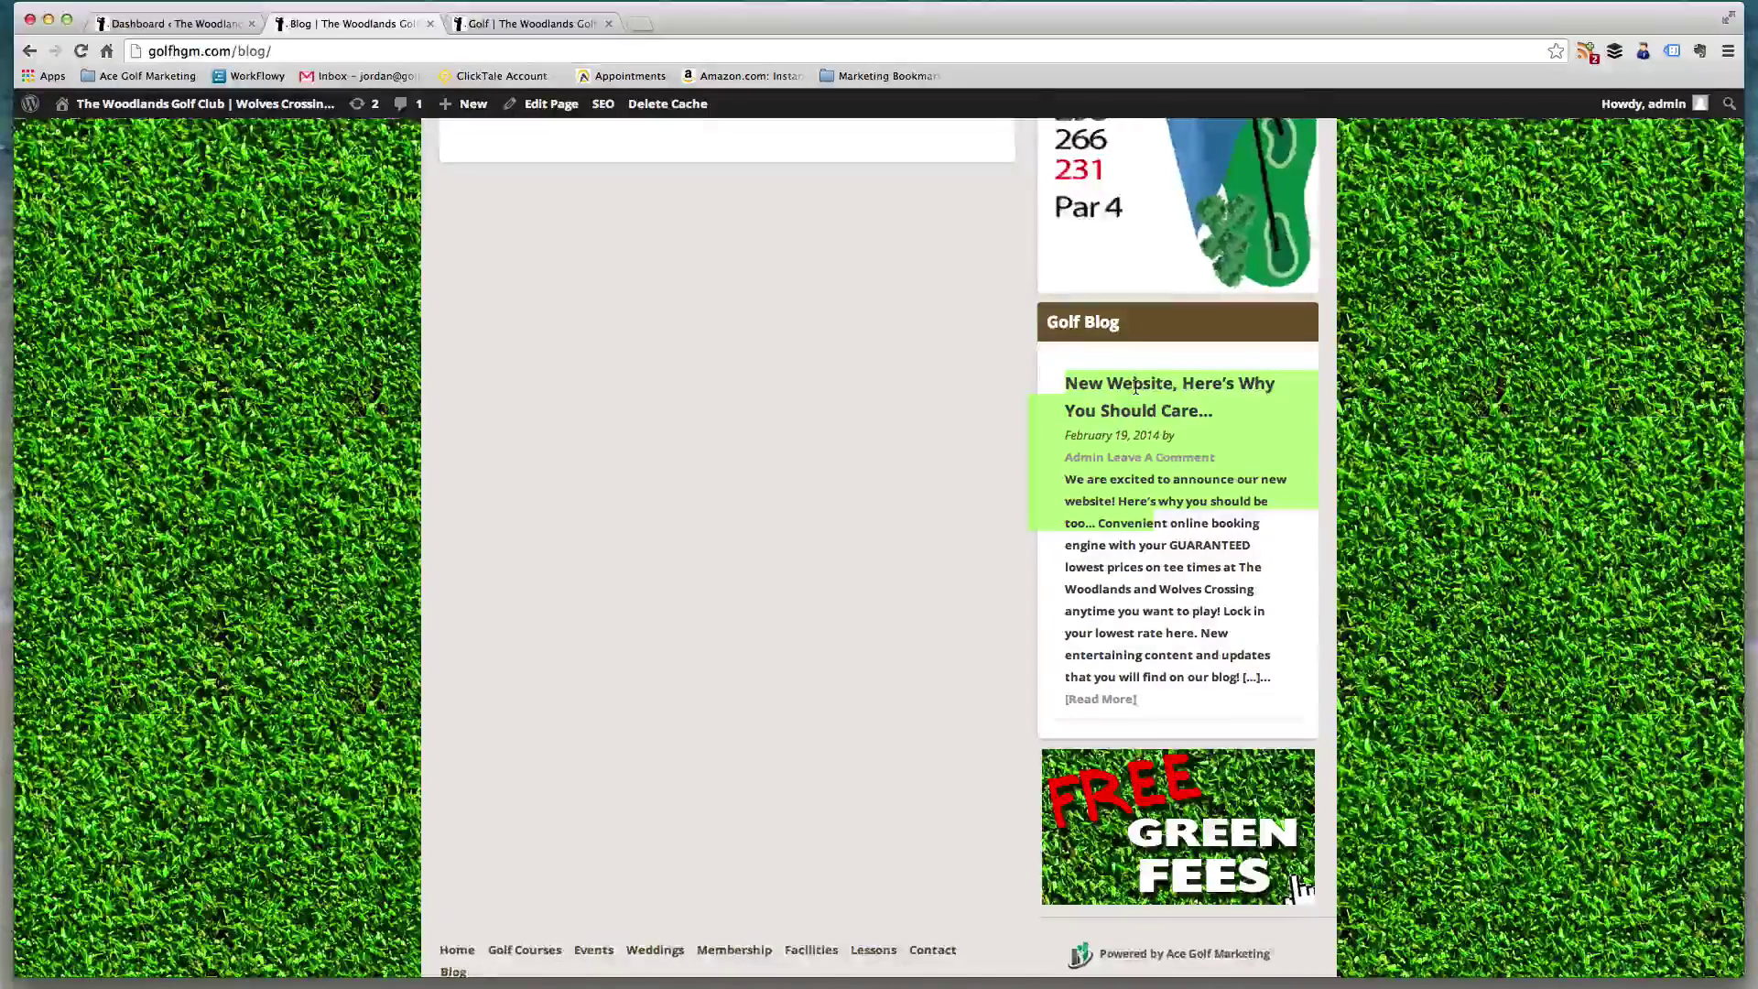
scroll(1121, 449, down, 1)
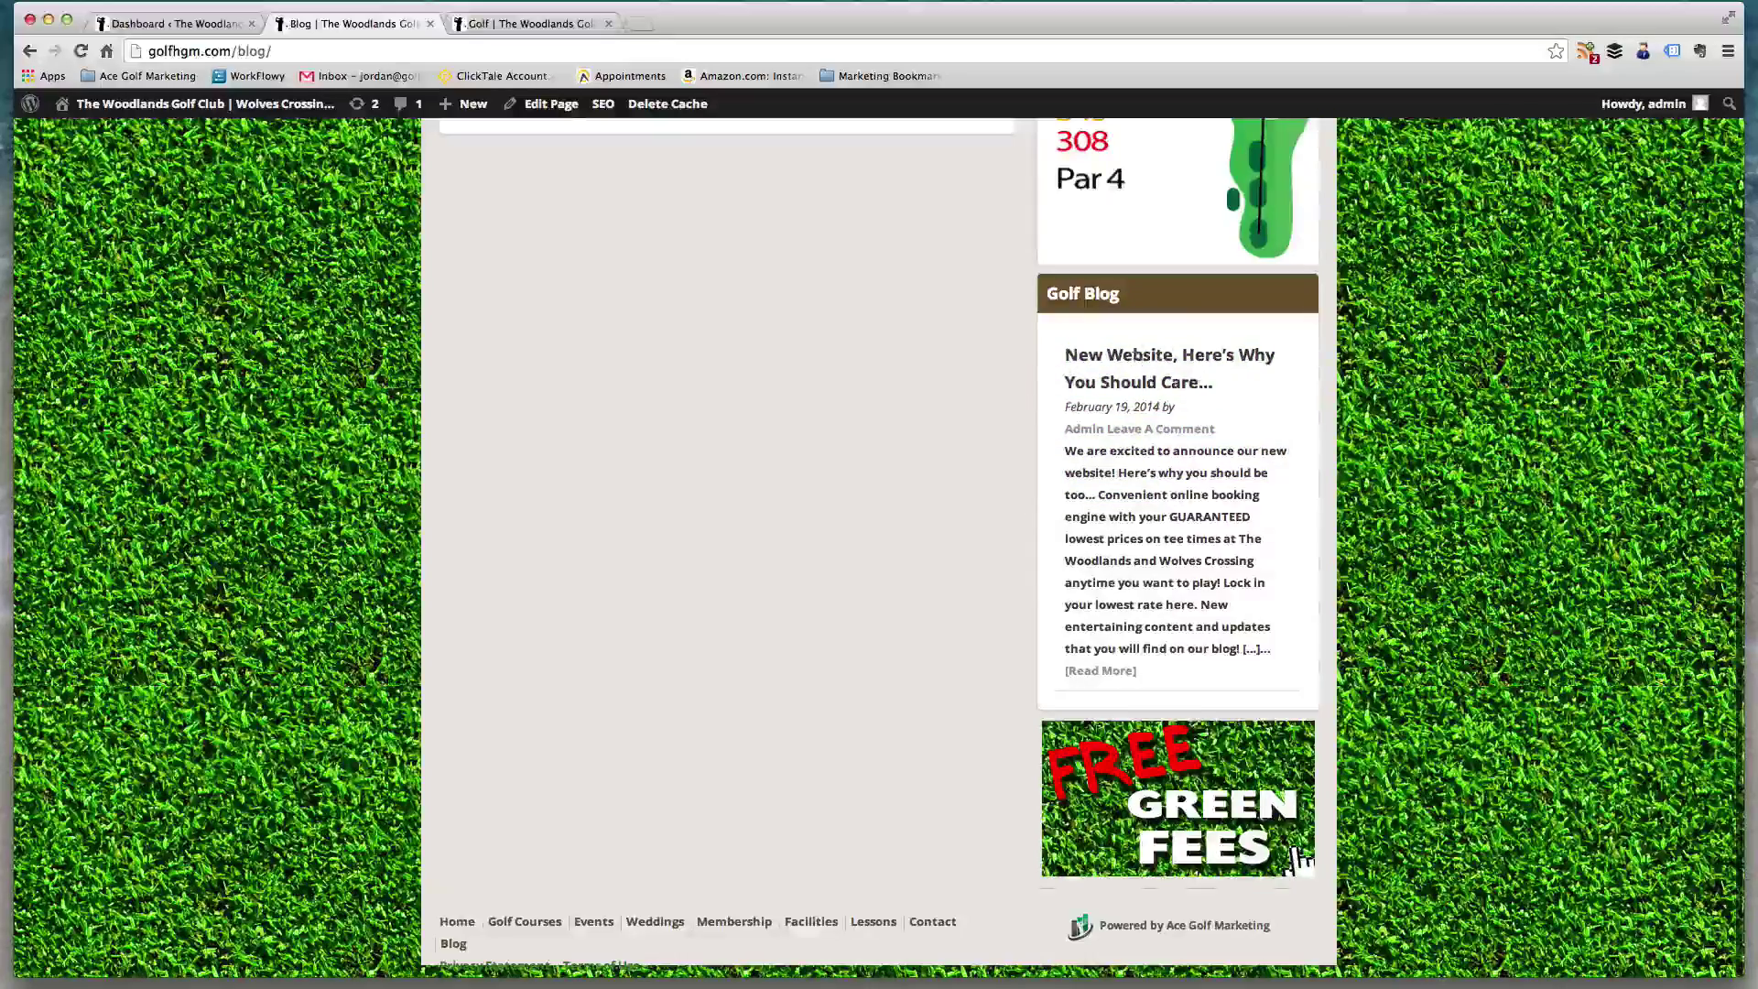
scroll(1300, 859, up, 15)
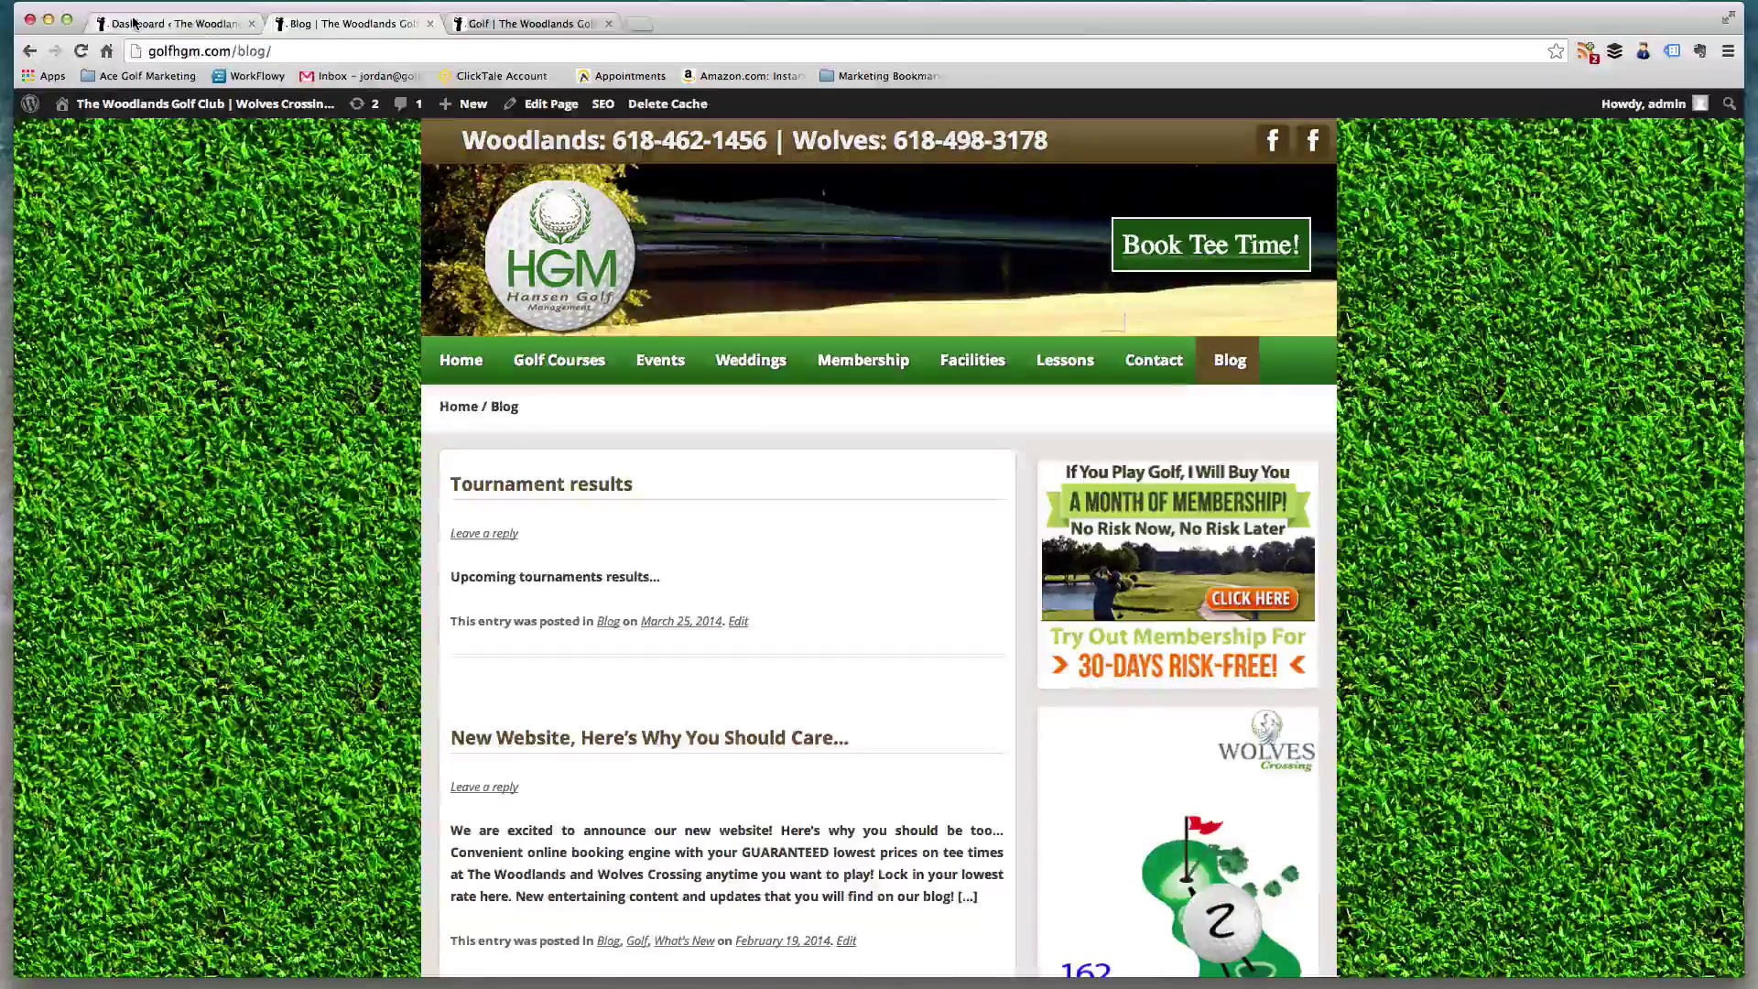
scroll(1196, 382, down, 2)
scroll(1196, 382, down, 5)
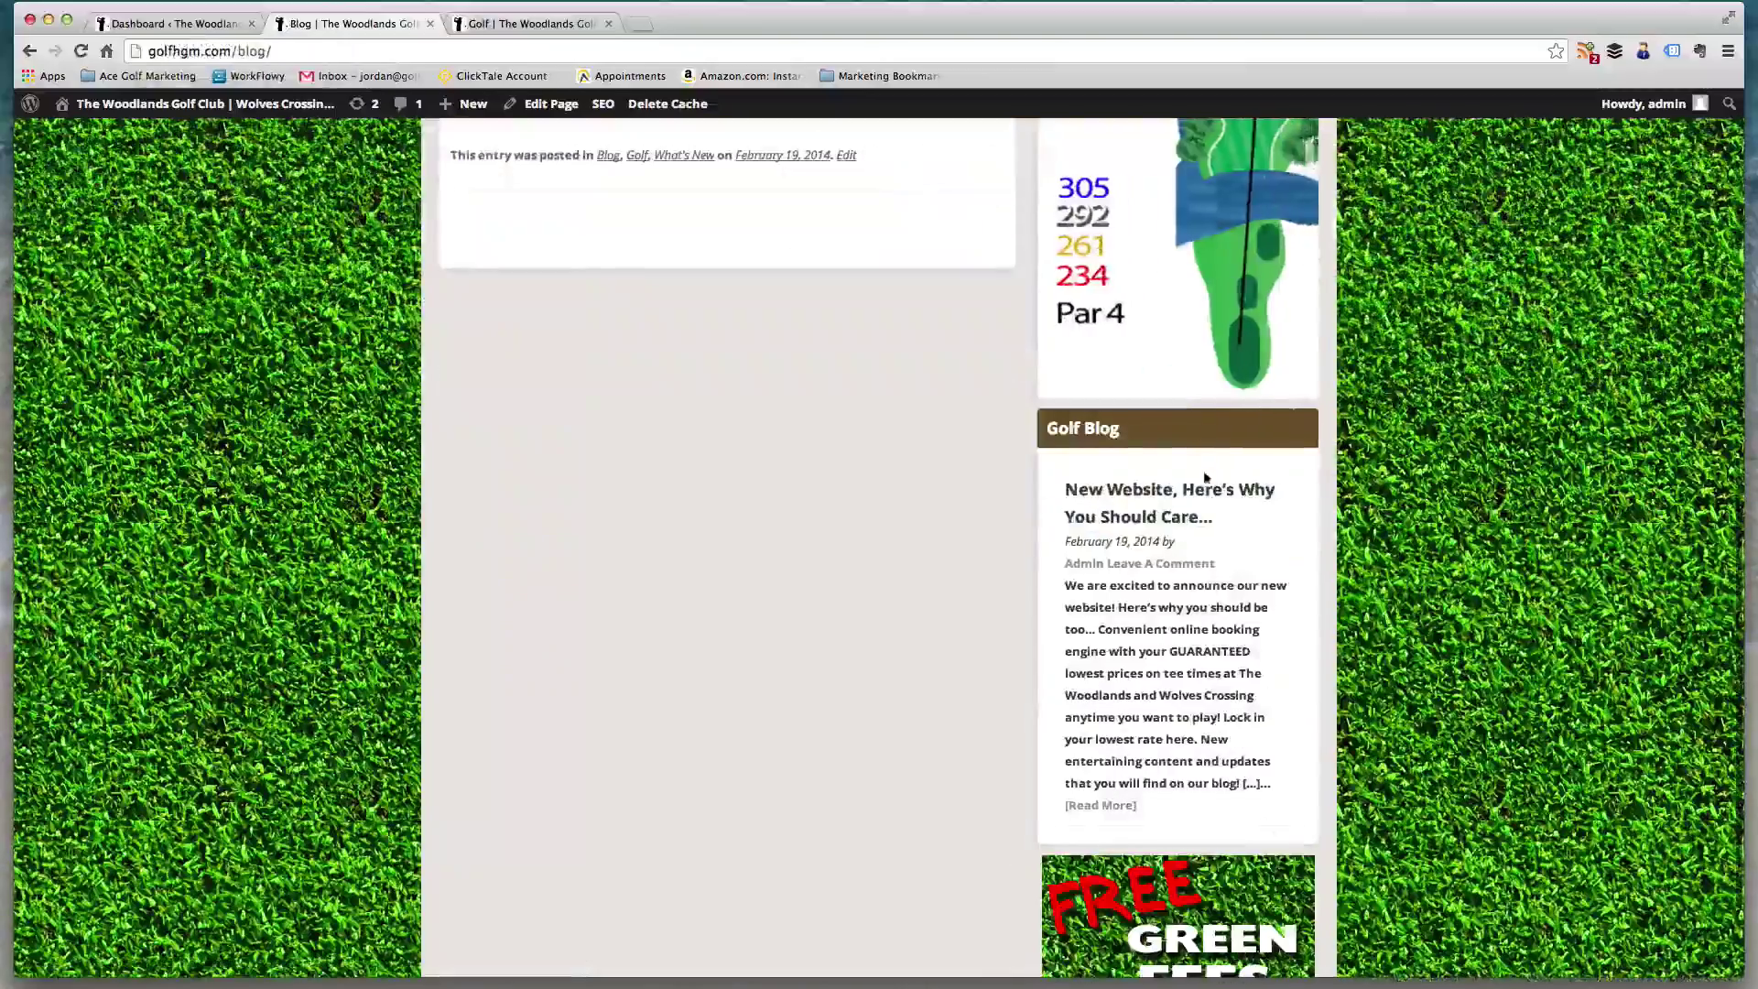
scroll(1217, 464, up, 4)
scroll(868, 727, up, 3)
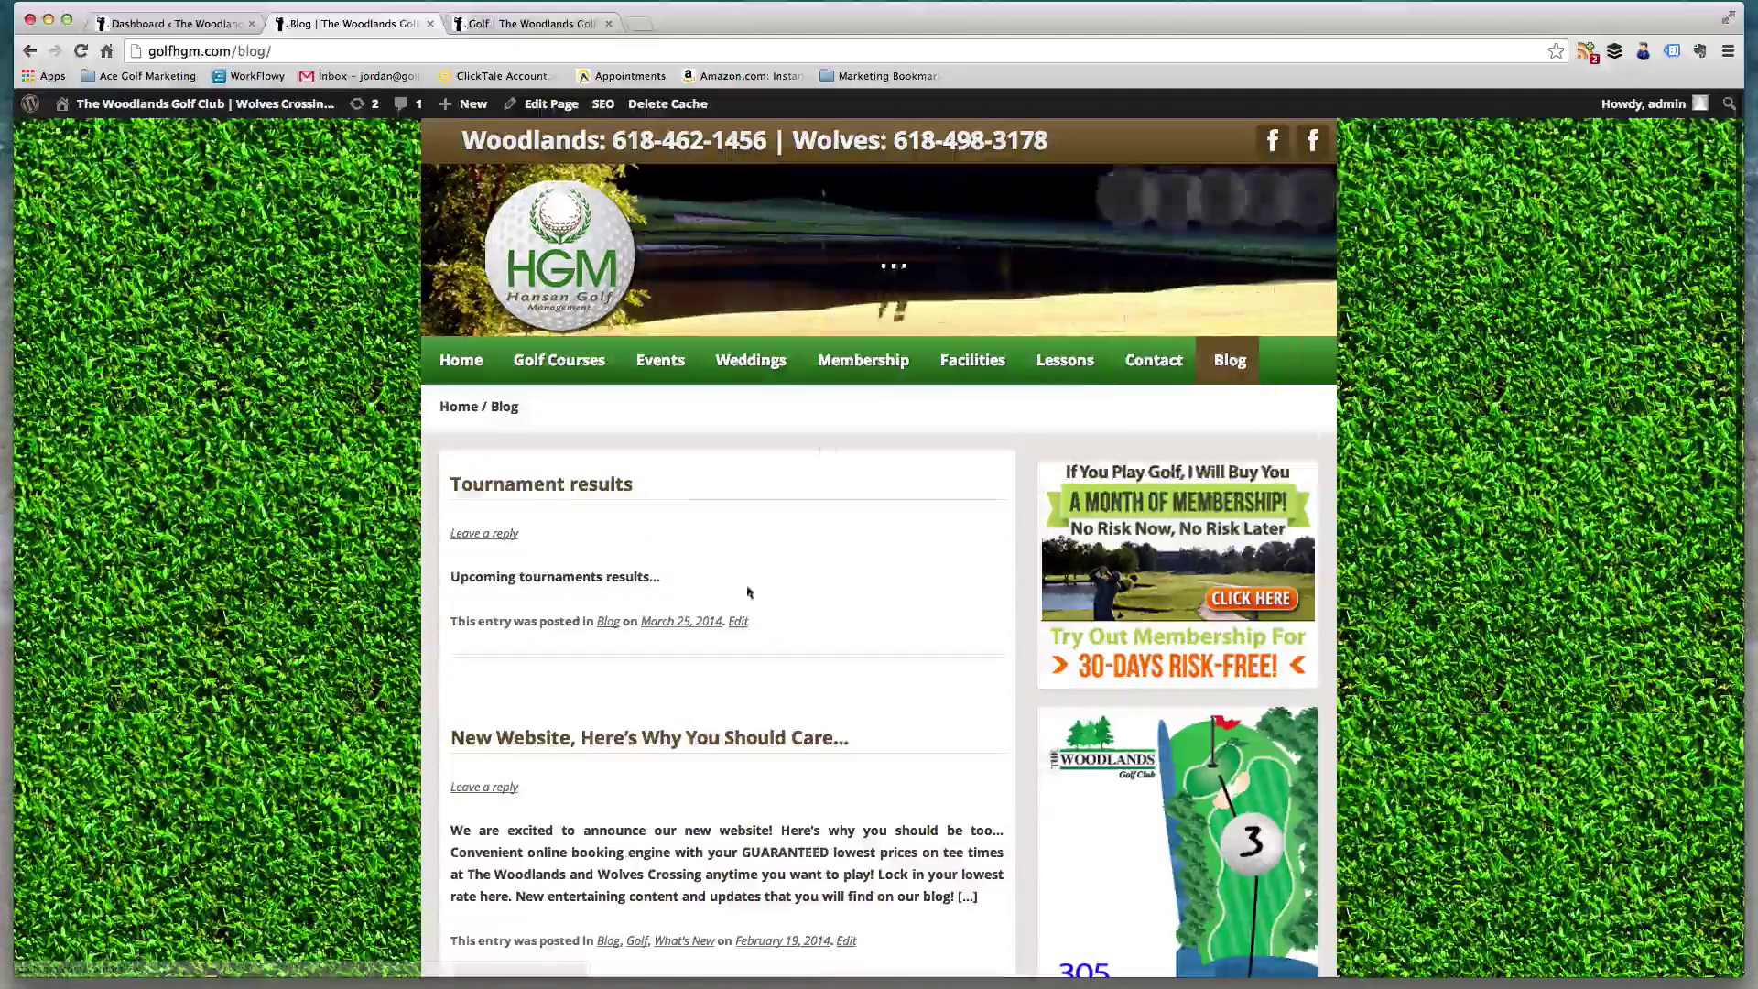
- Trash the Tournament results post from its edit screen, retrying Move to Trash after the first attempt errors
click(738, 621)
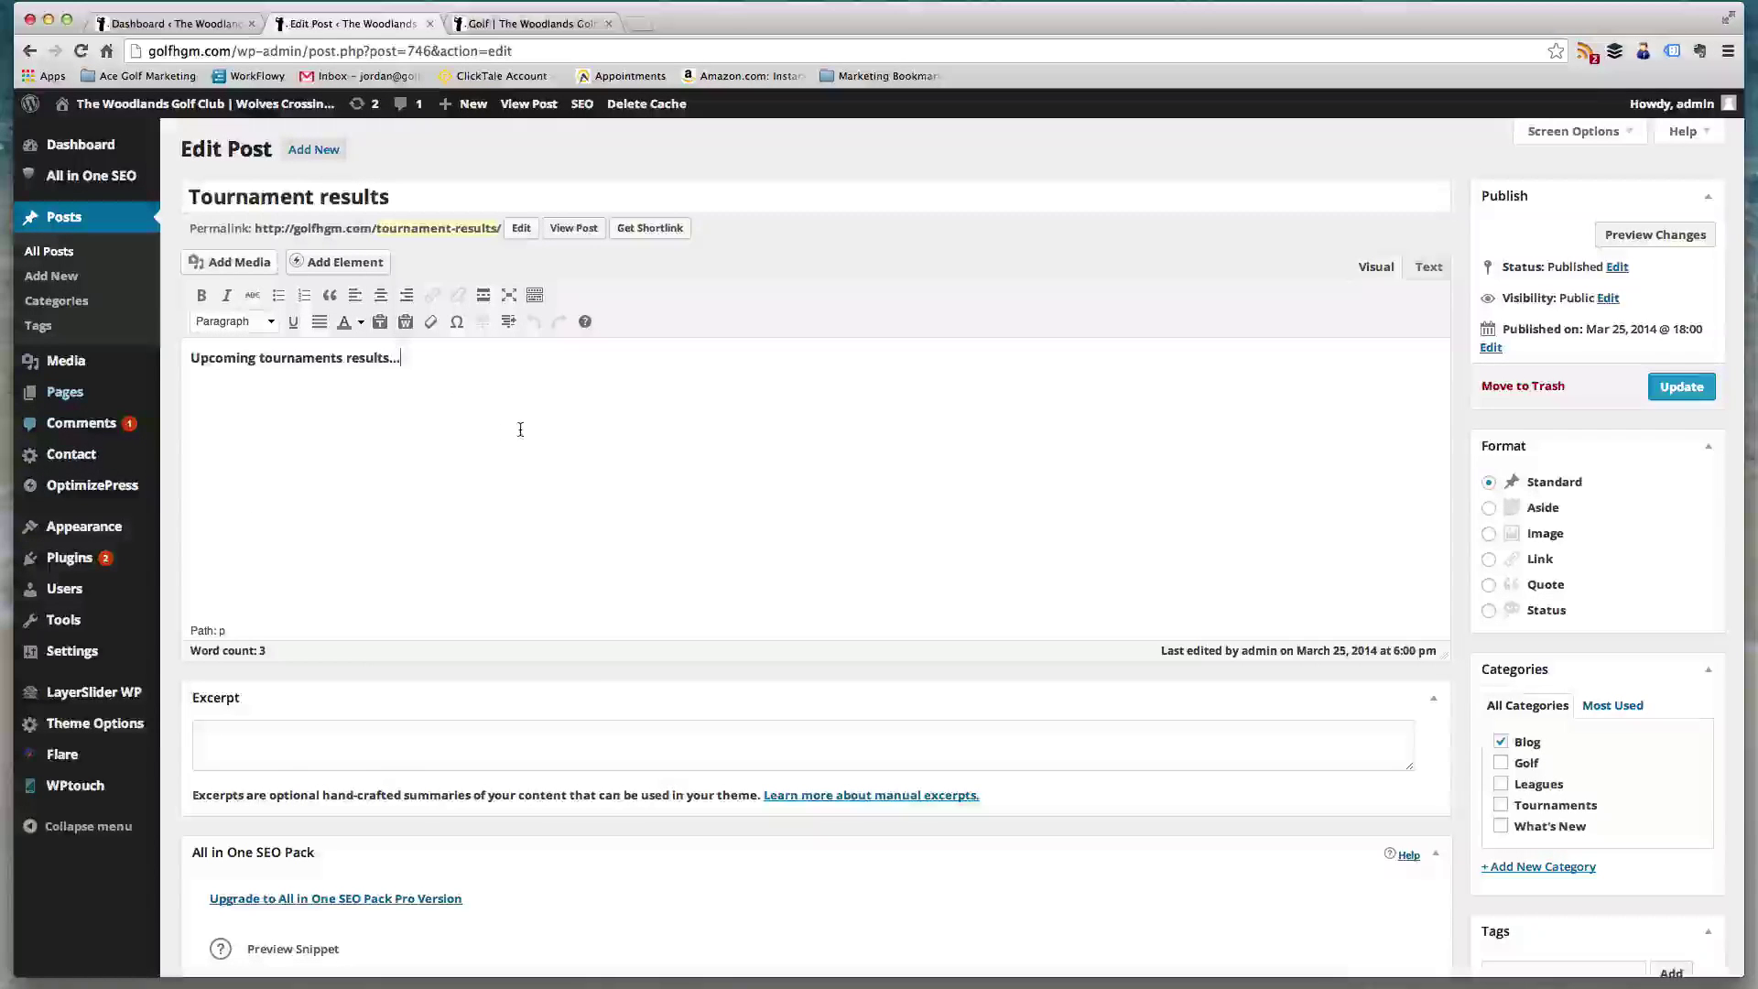
click(521, 423)
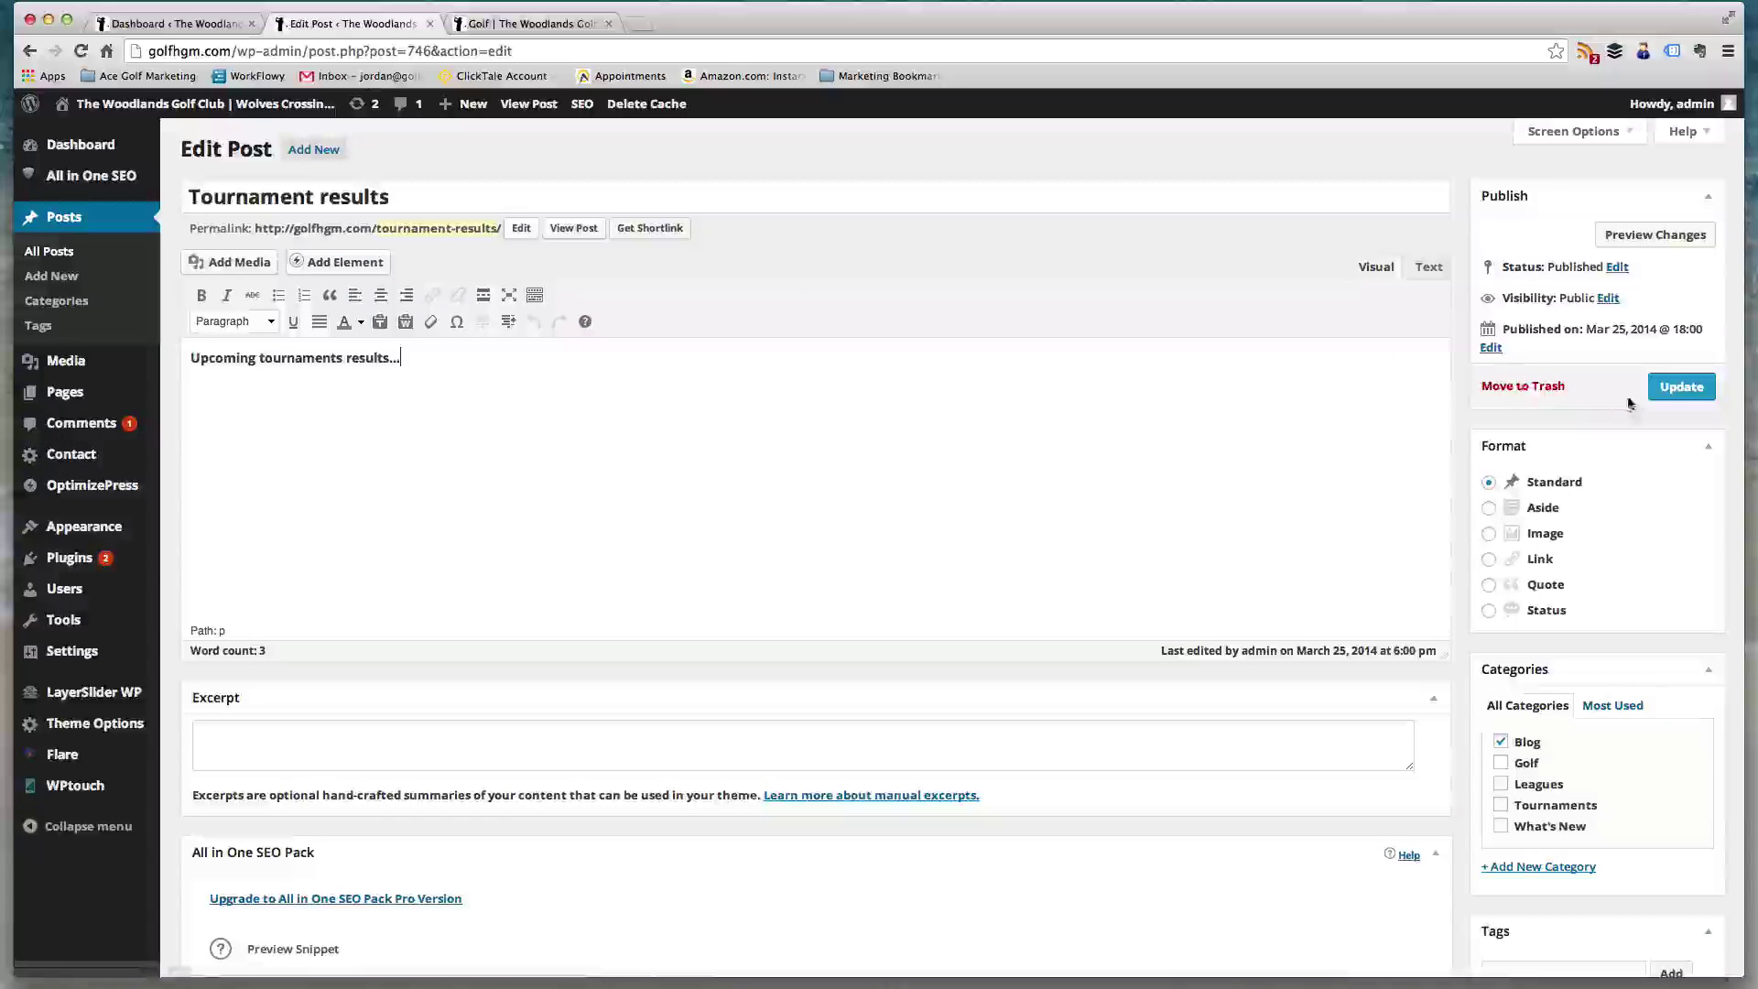
click(1529, 389)
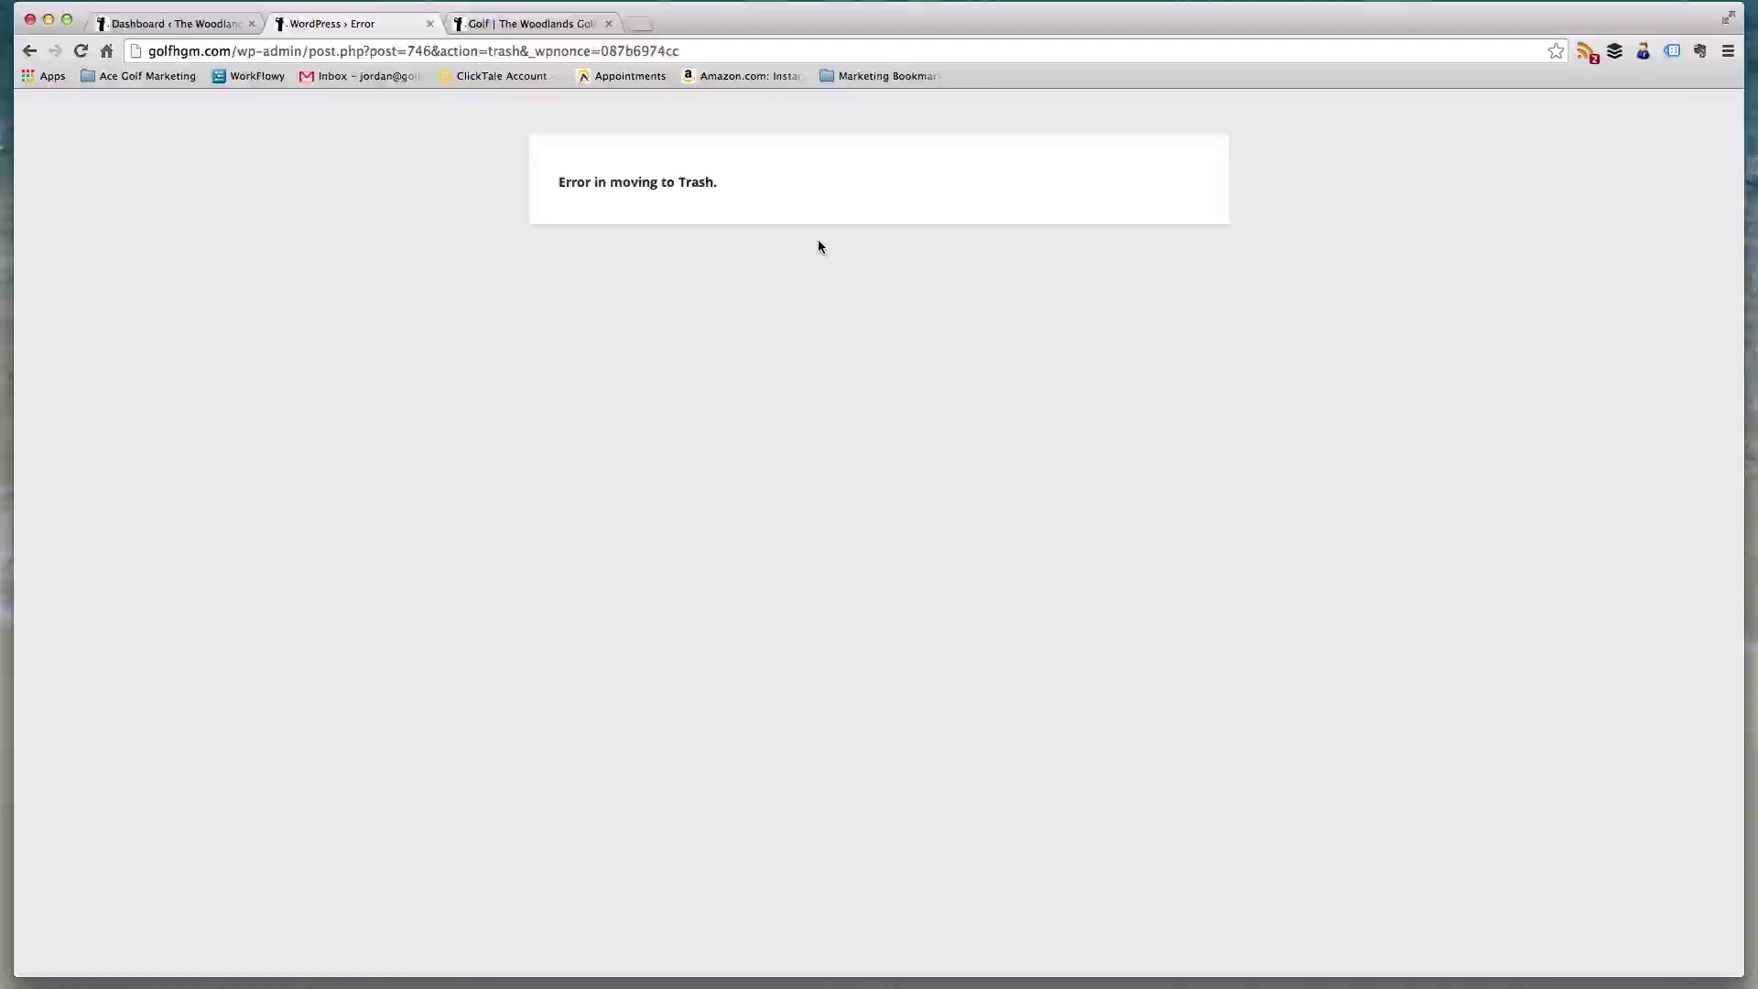
scroll(815, 240, left, 5)
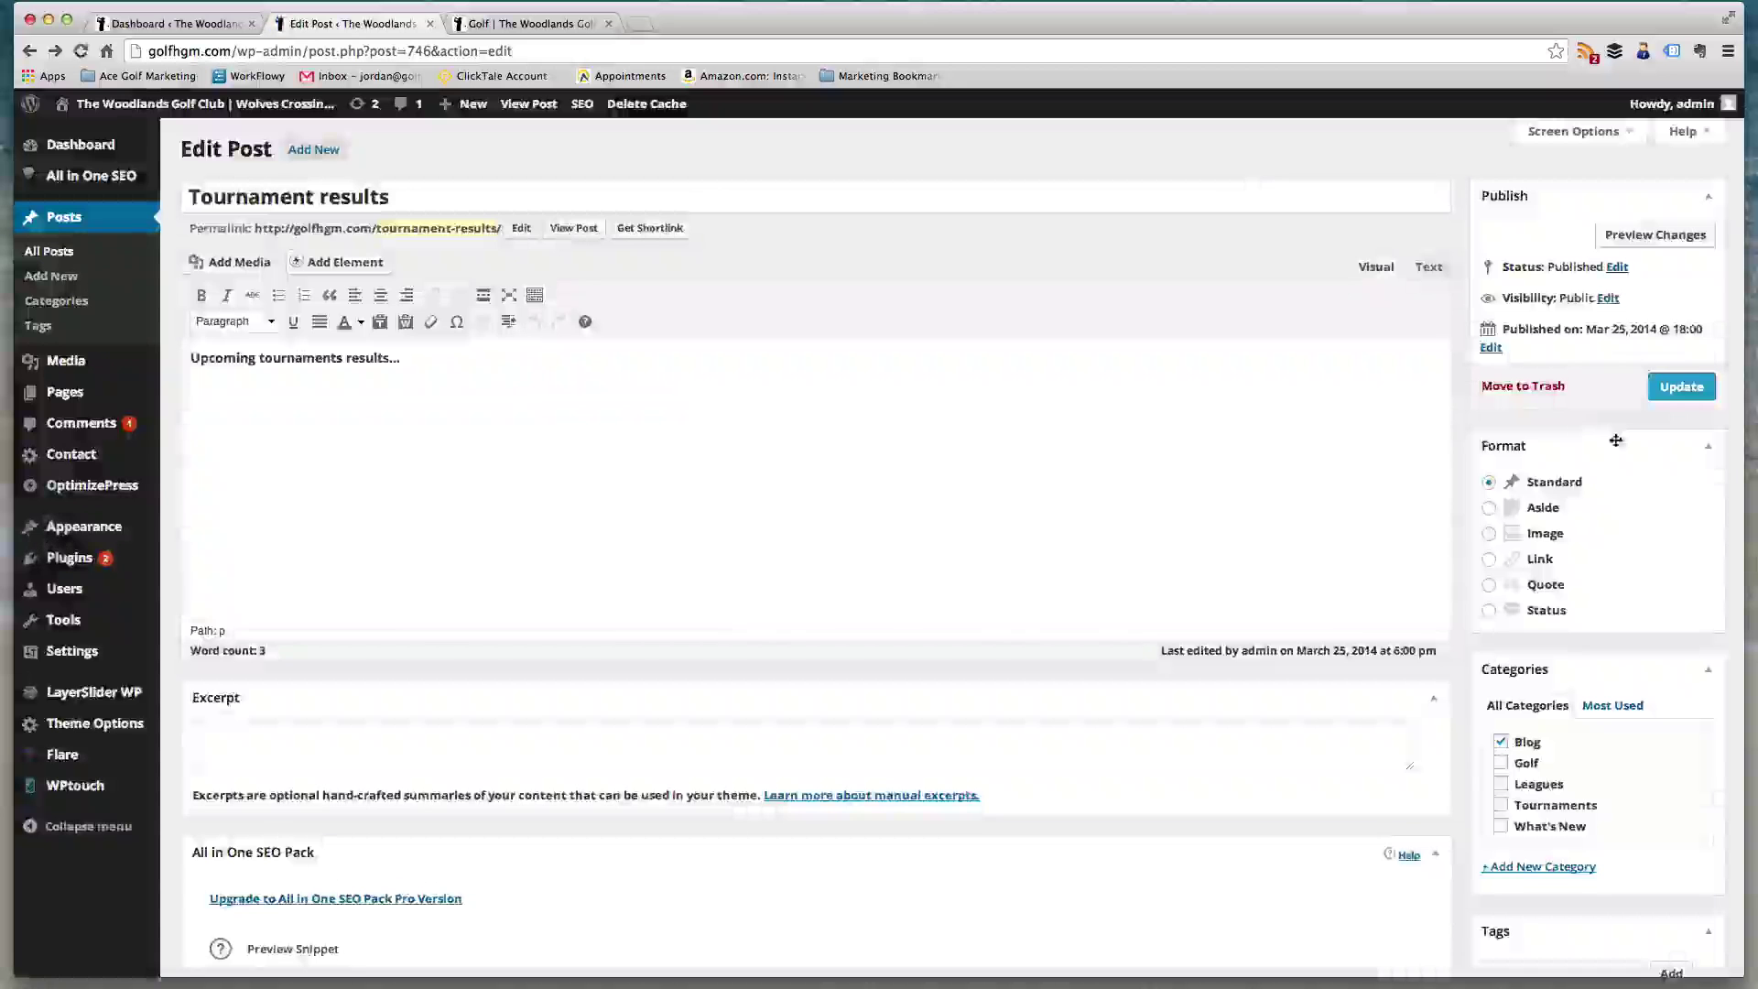
click(1511, 388)
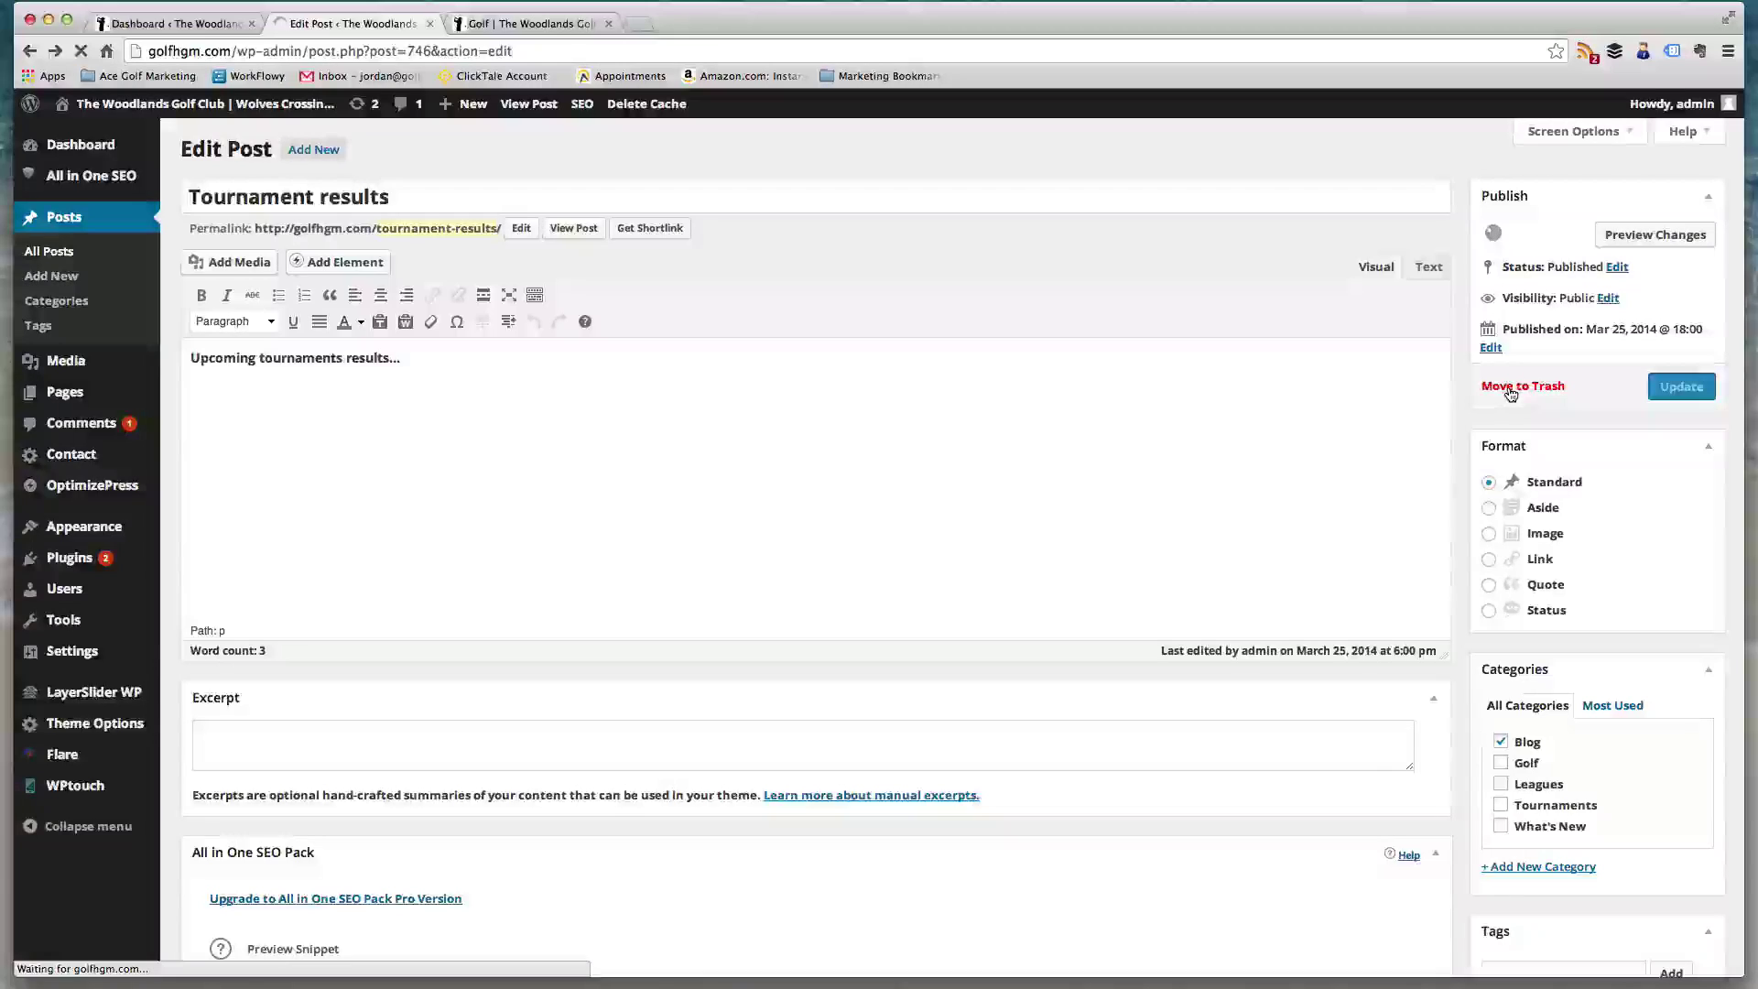
scroll(1036, 267, left, 5)
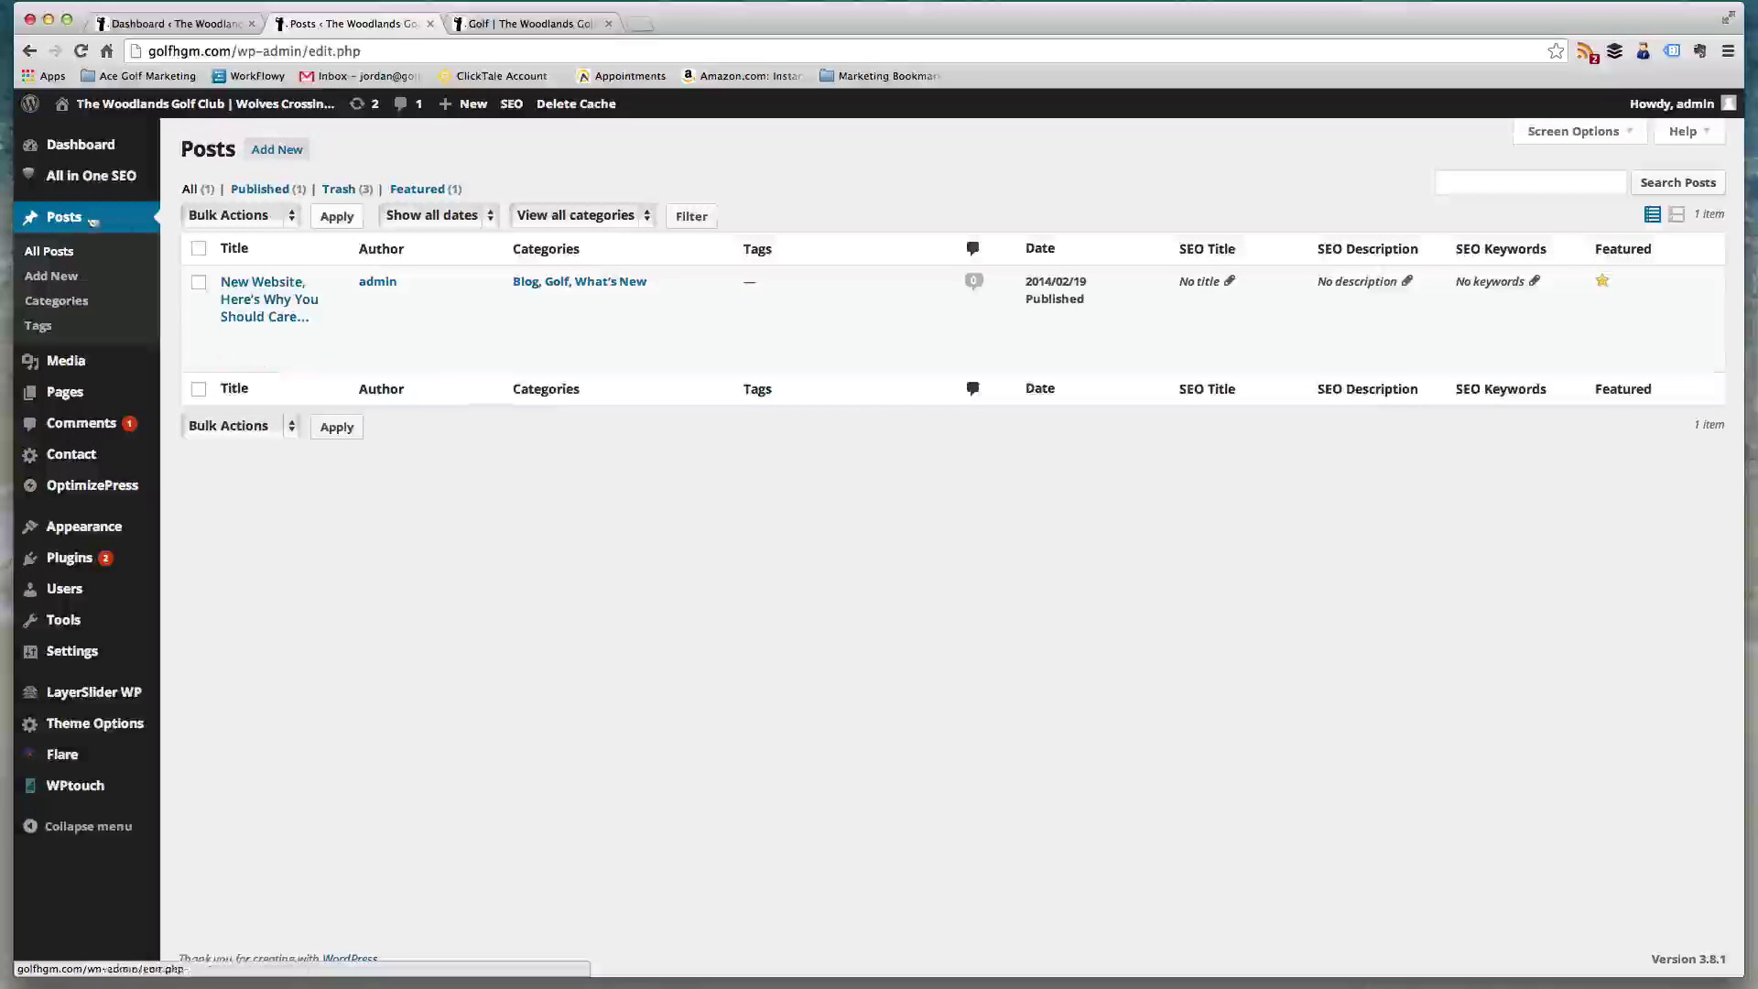
- View the Trash list, then confirm the live Blog page lists only the New Website post
click(336, 190)
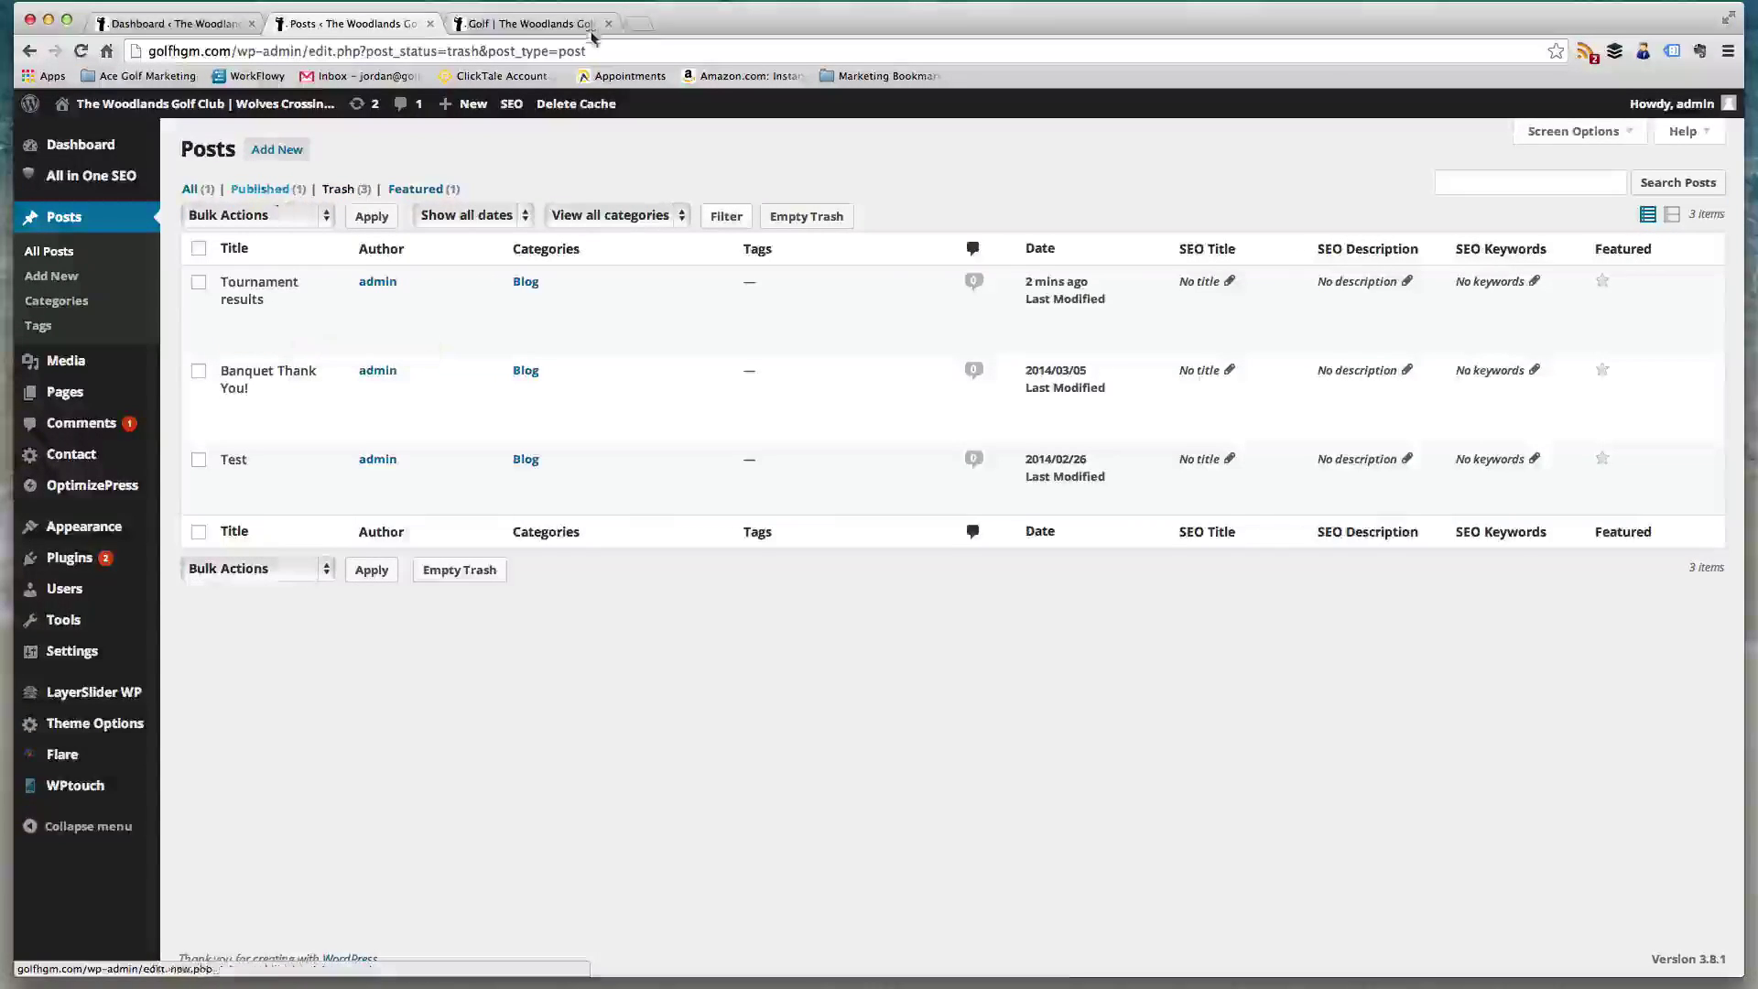
click(471, 24)
click(1255, 352)
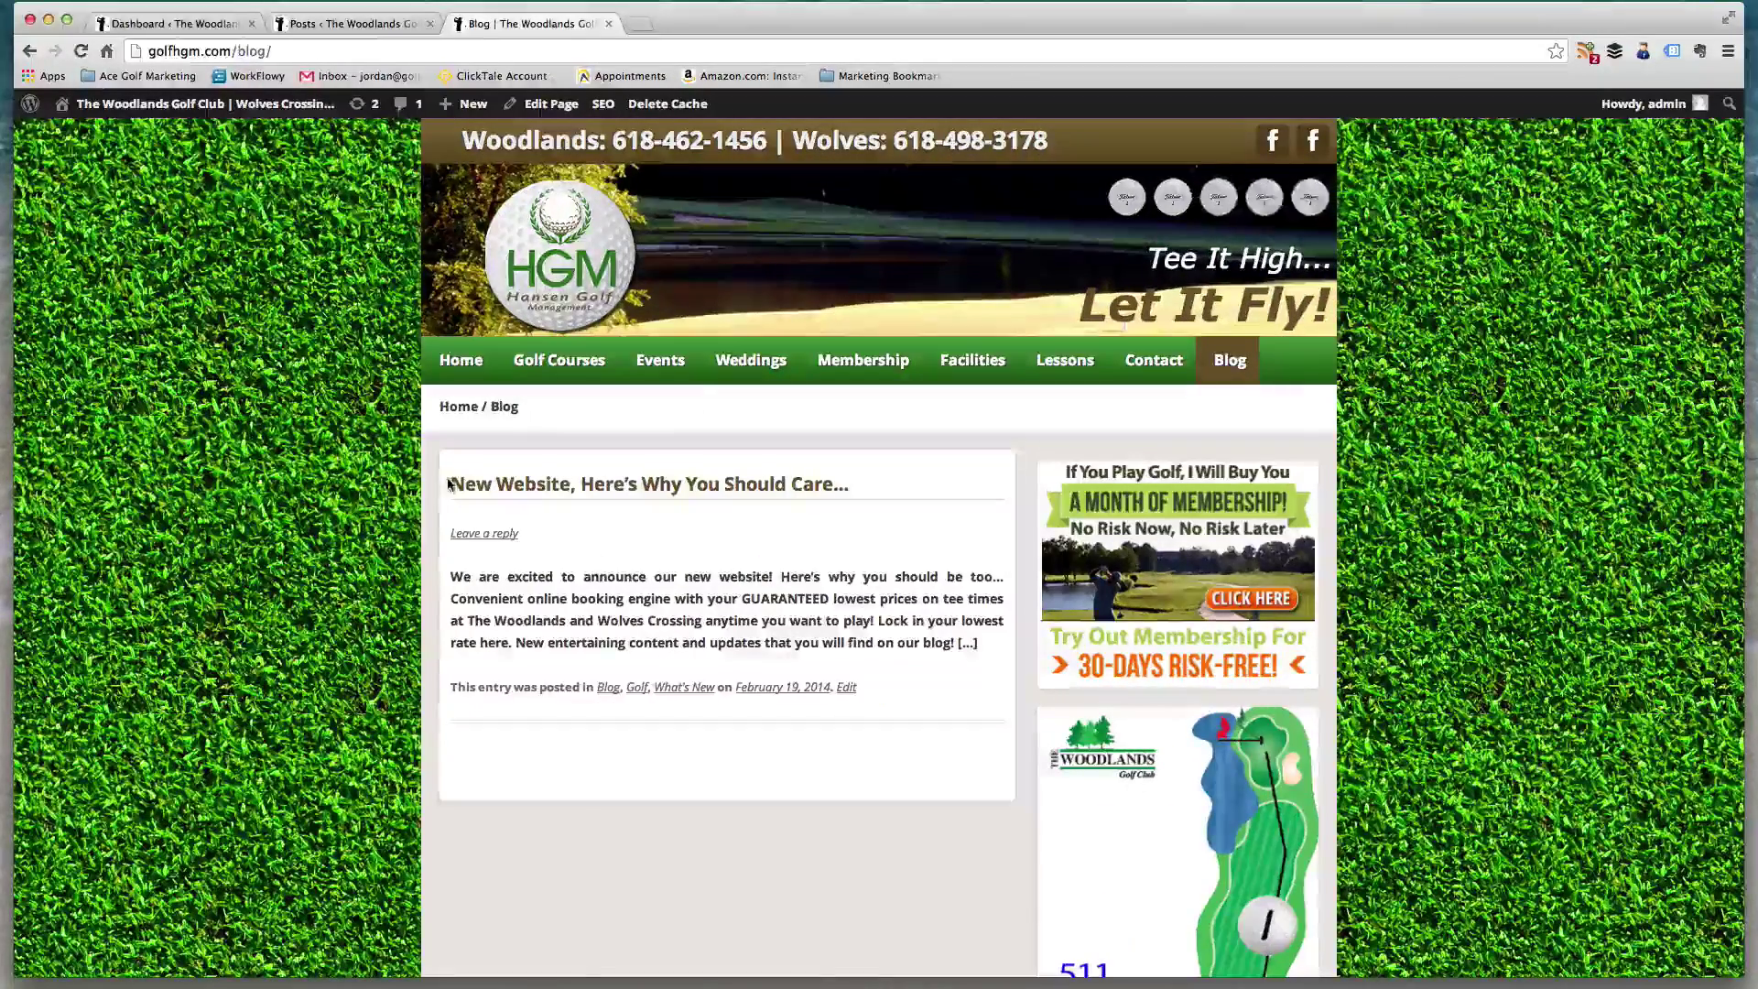
click(689, 482)
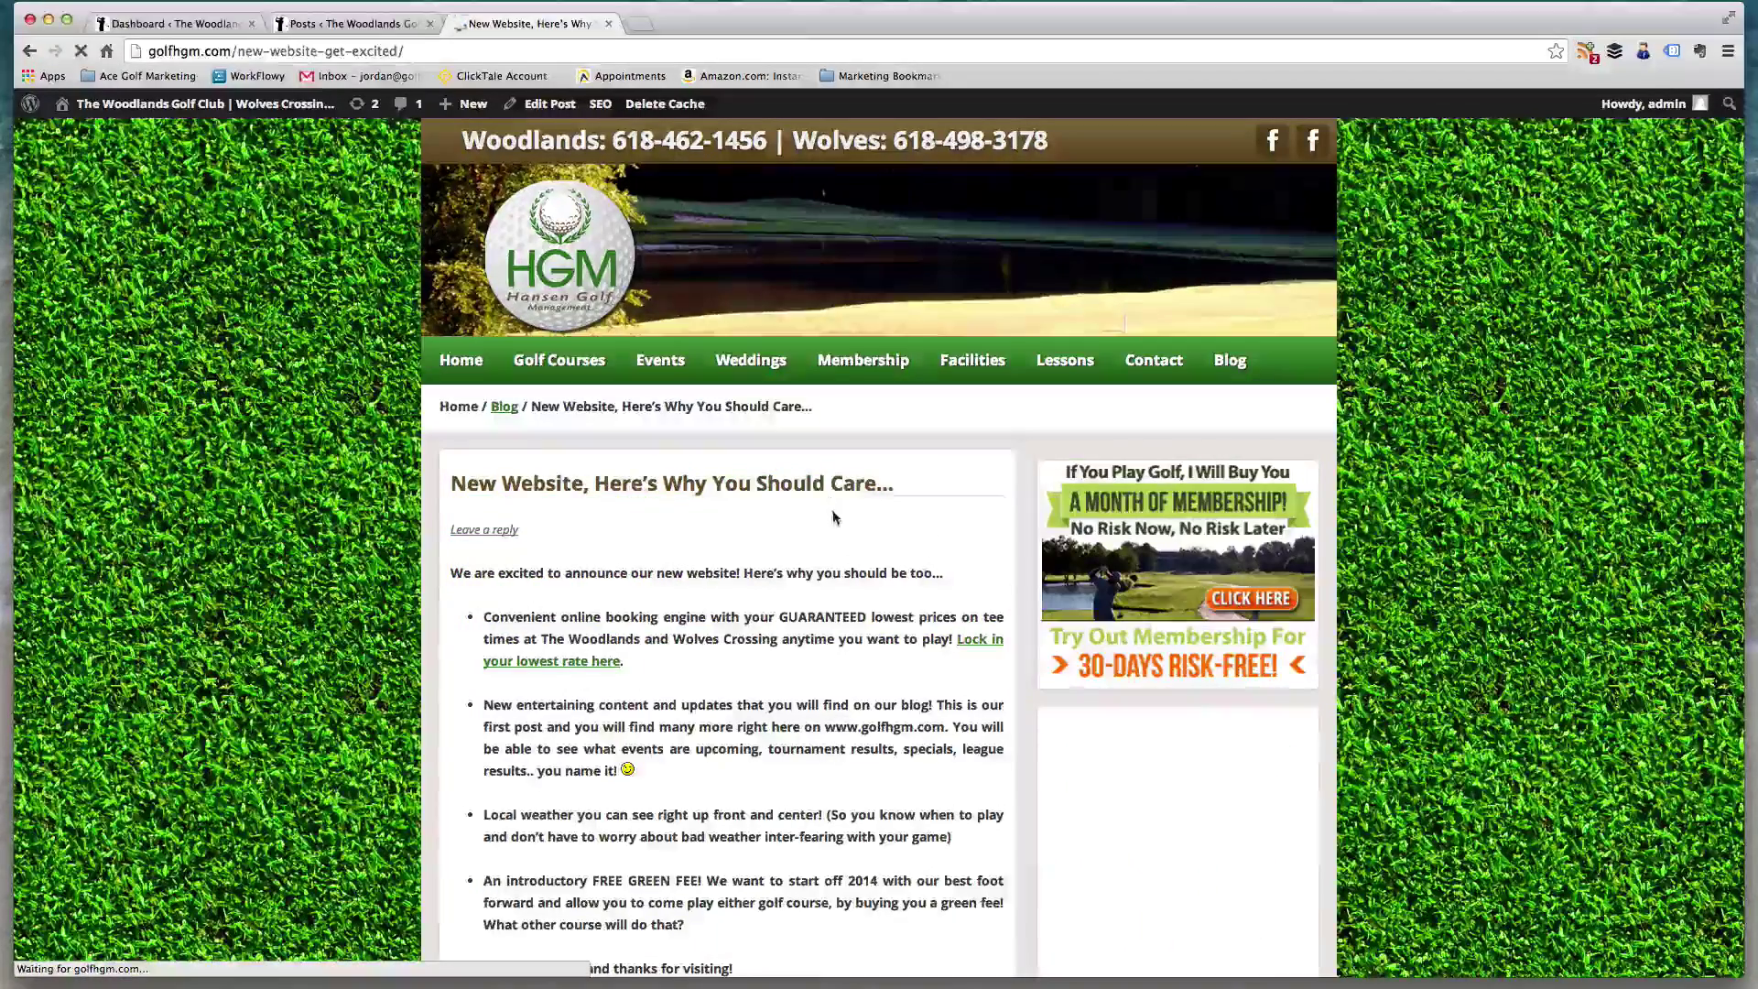
- Filter the admin Posts list to Published, leaving only the New Website post
click(385, 23)
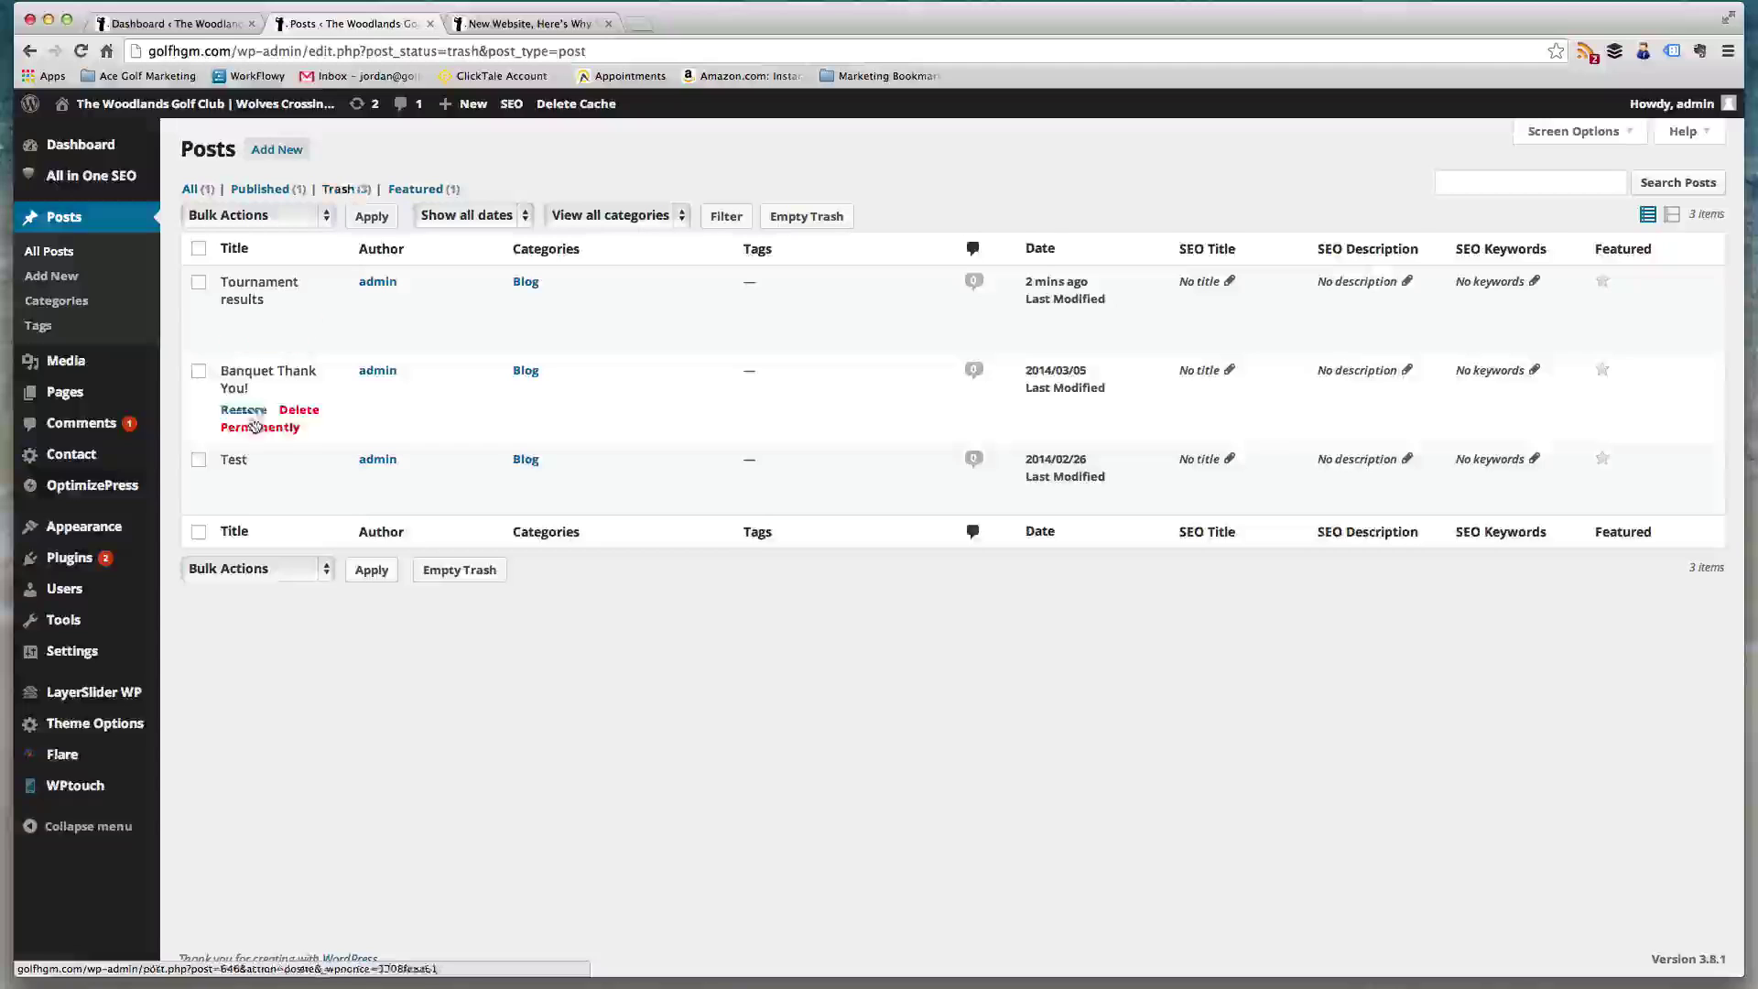
mouse_move(287, 312)
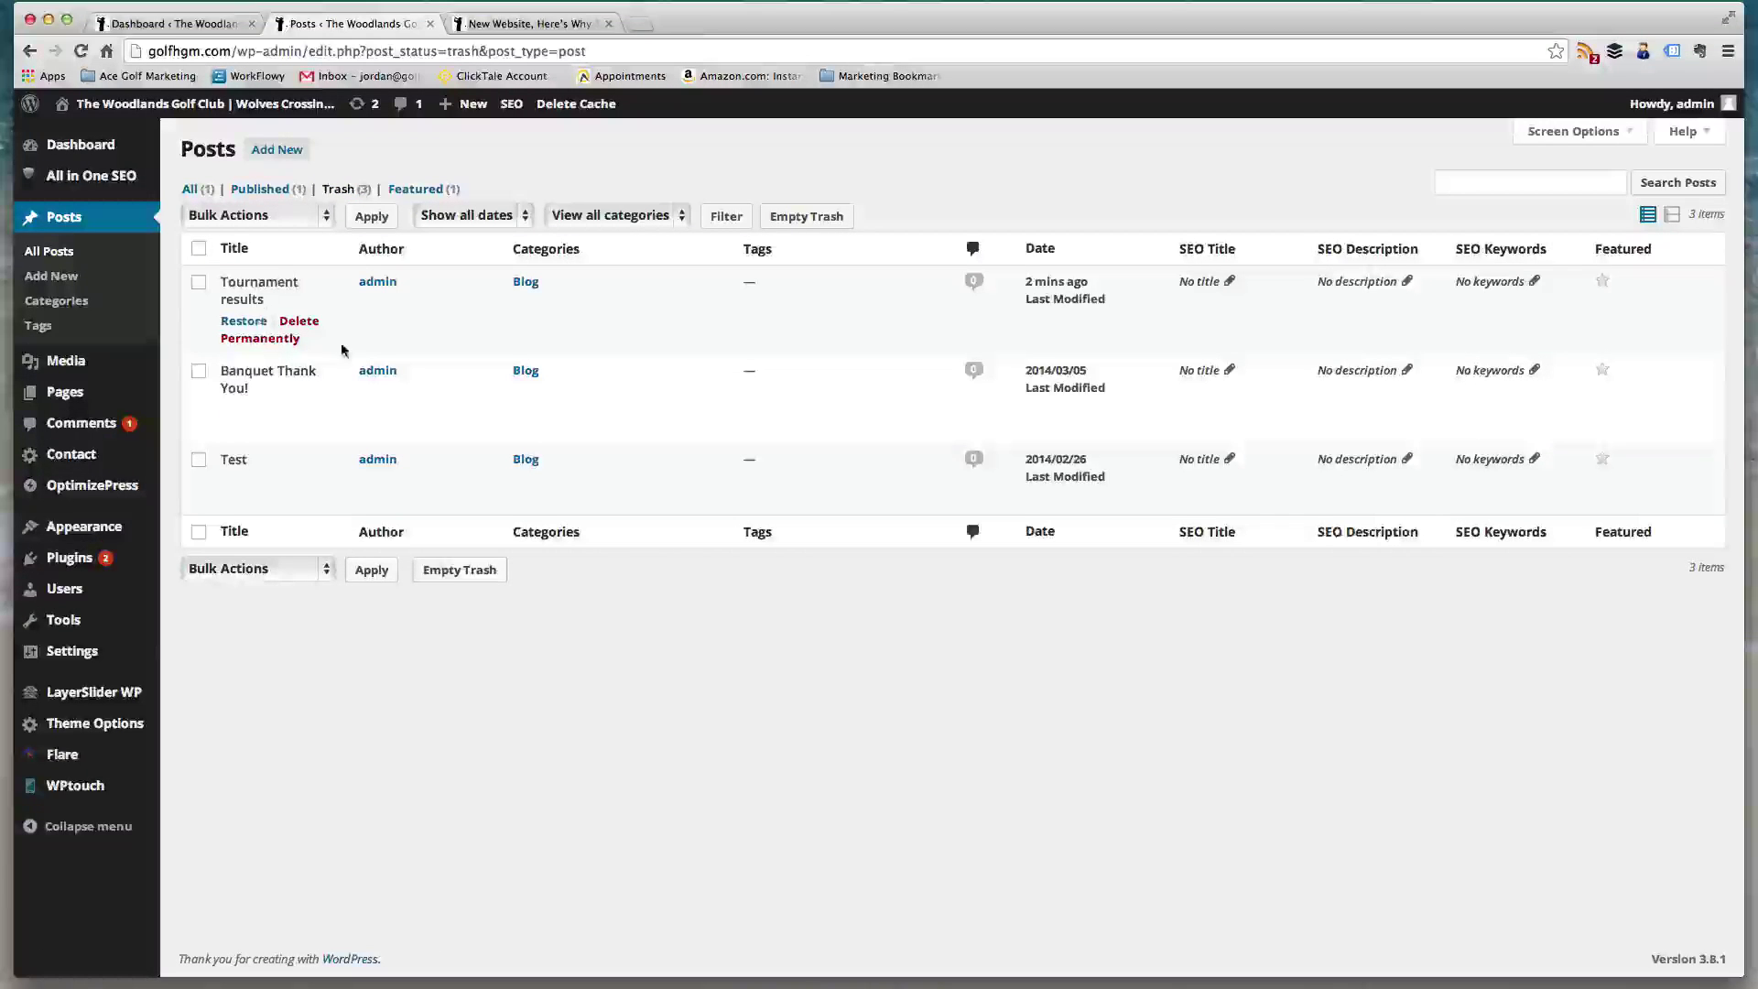
mouse_move(332, 417)
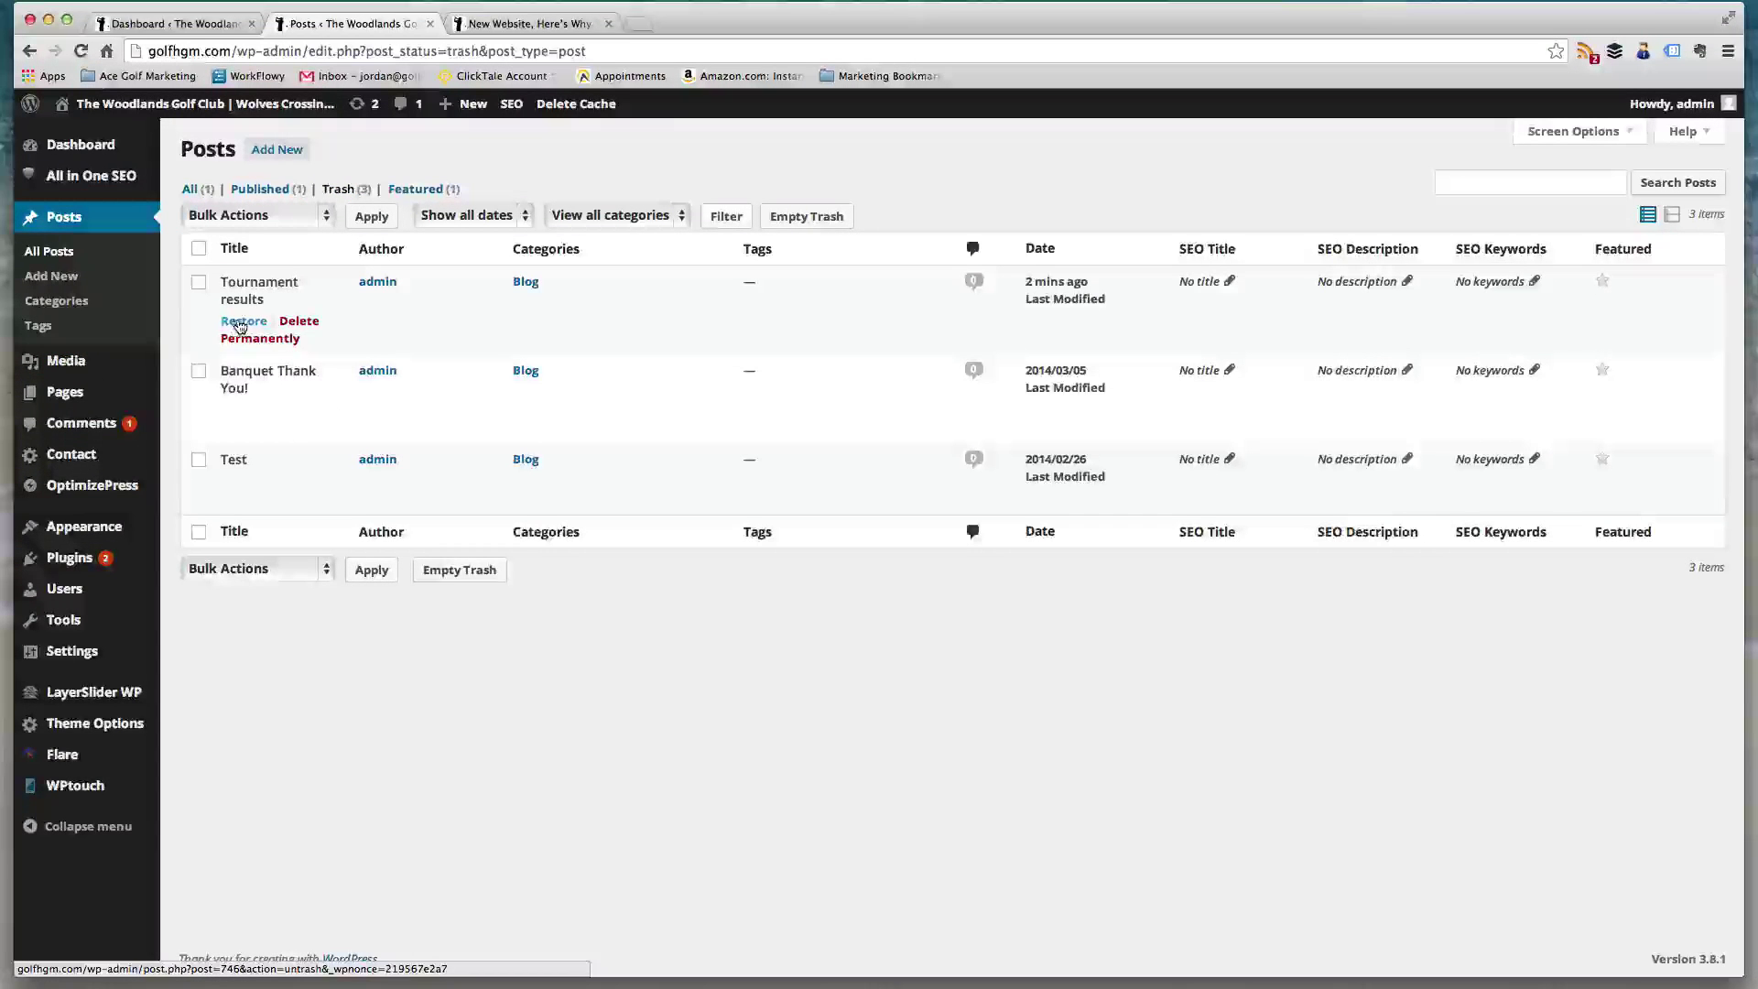
click(260, 189)
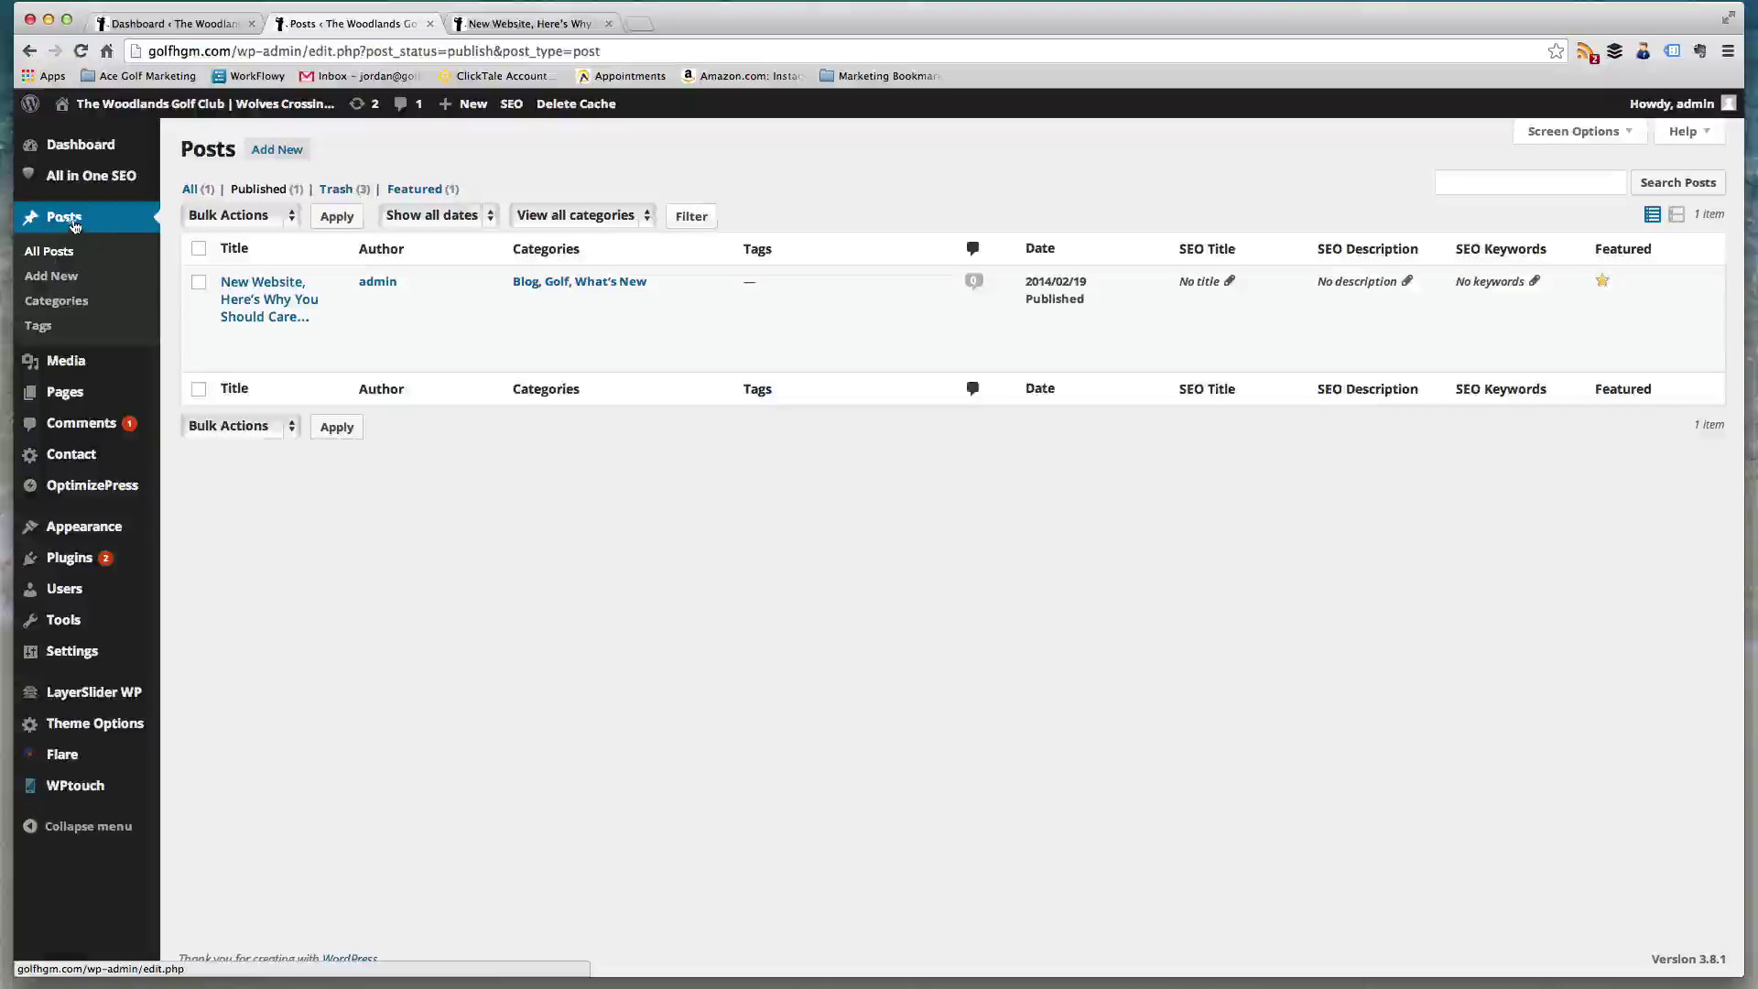
mouse_move(44, 400)
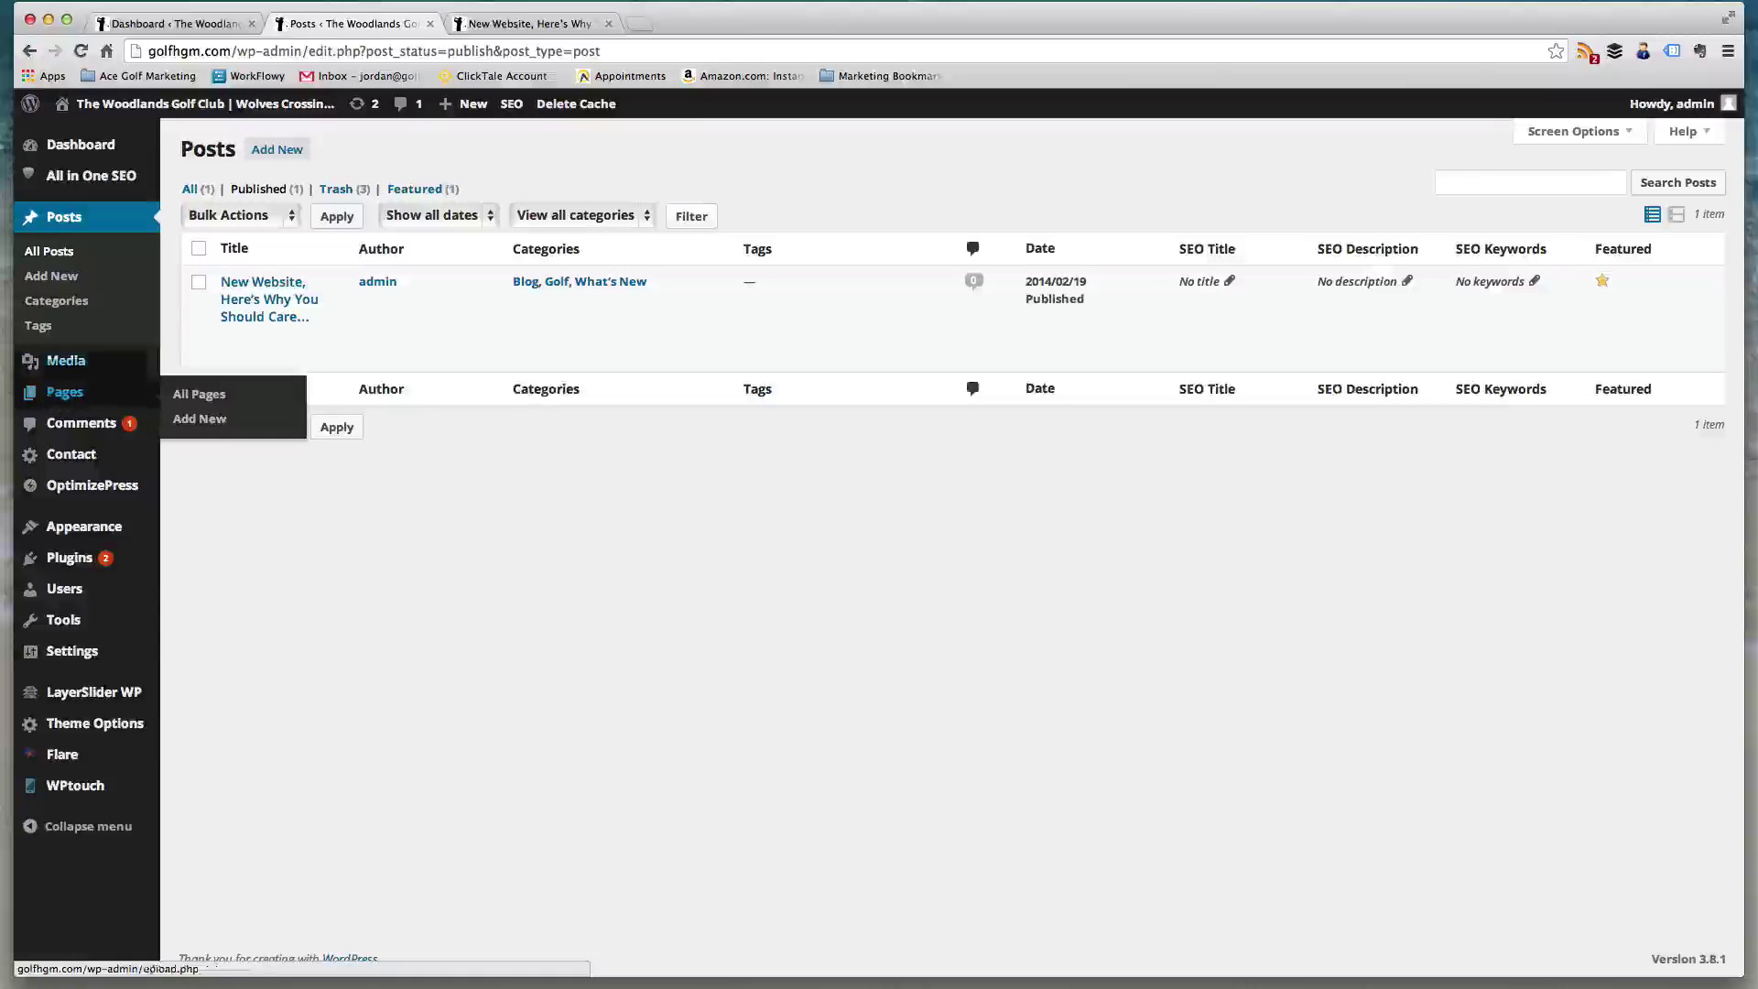
- On the live golfhgm.com site, go to Events > Upcoming Events to see the Wolves Crossing schedule
click(513, 25)
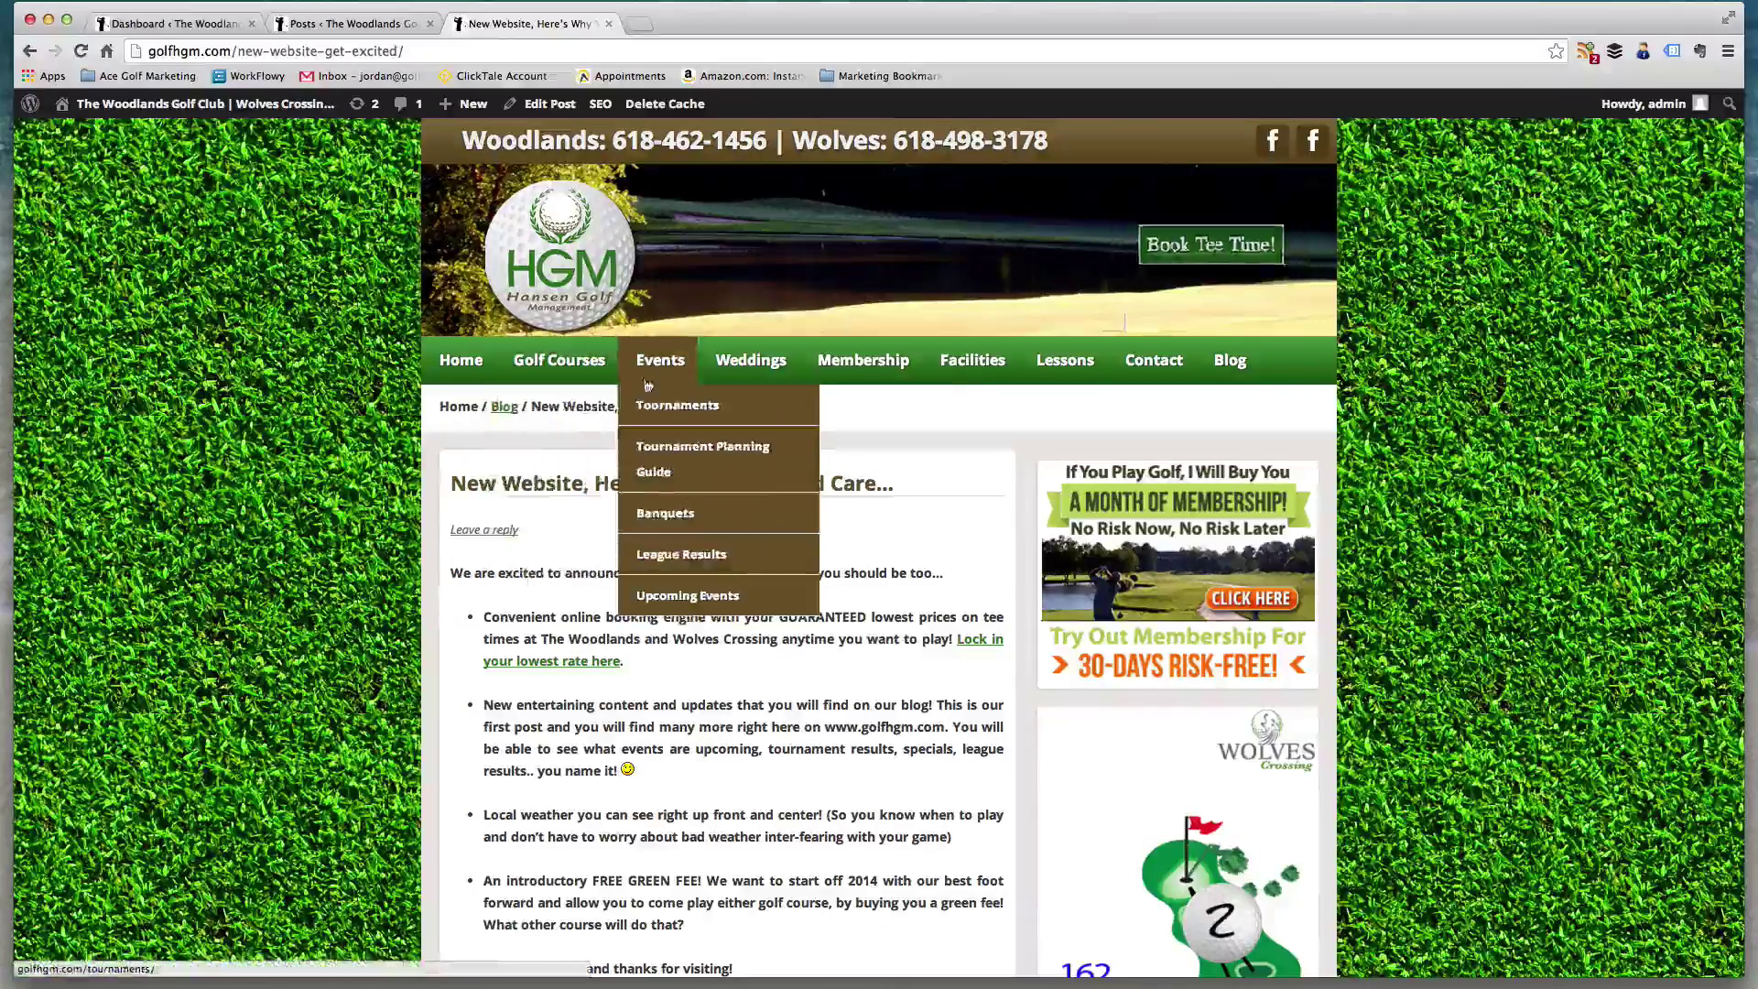
mouse_move(661, 362)
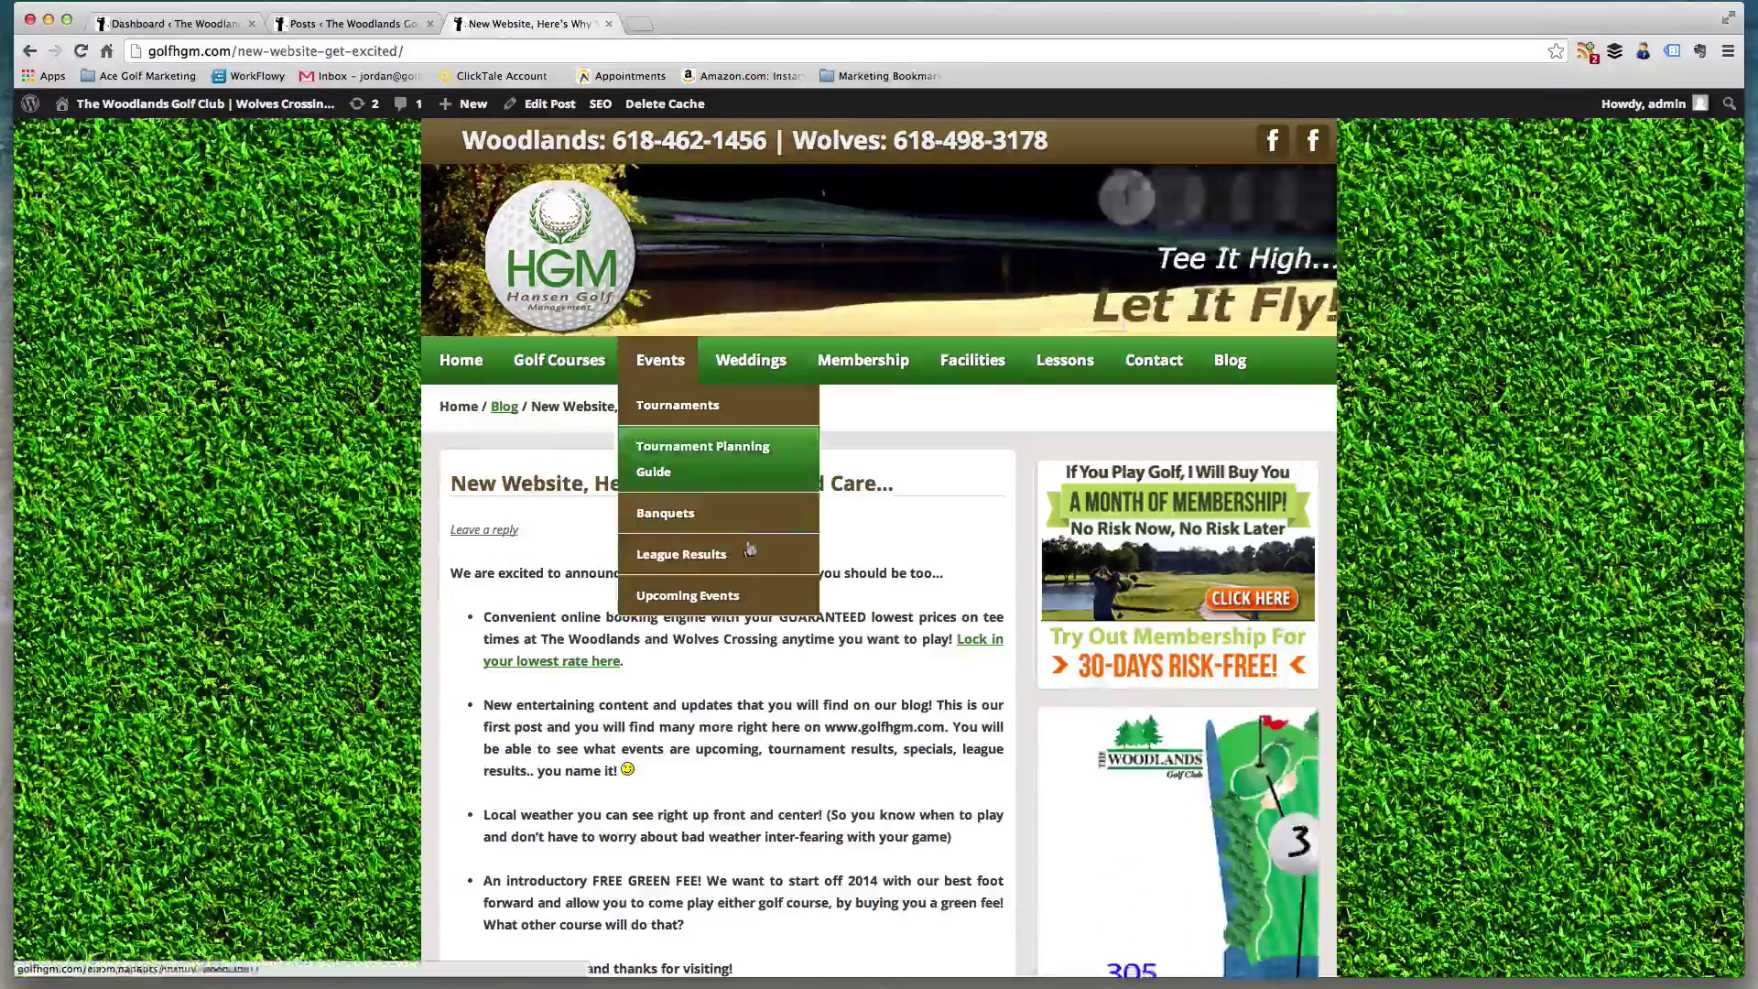
click(719, 599)
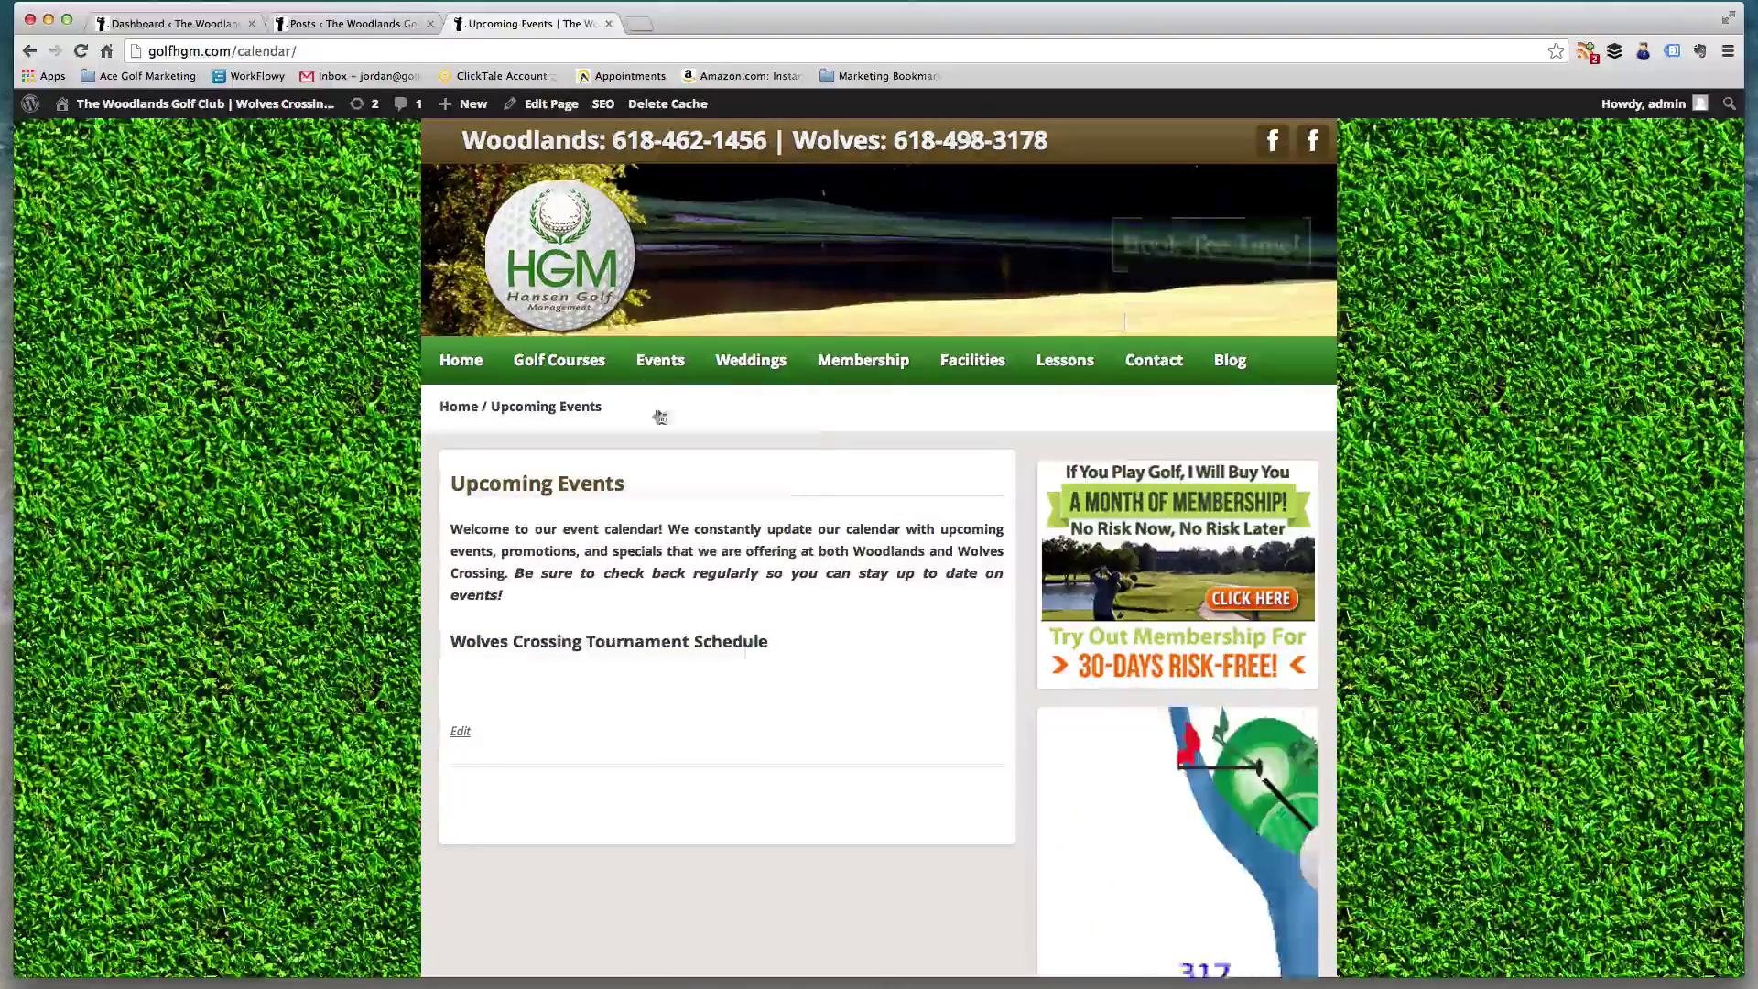
mouse_move(660, 360)
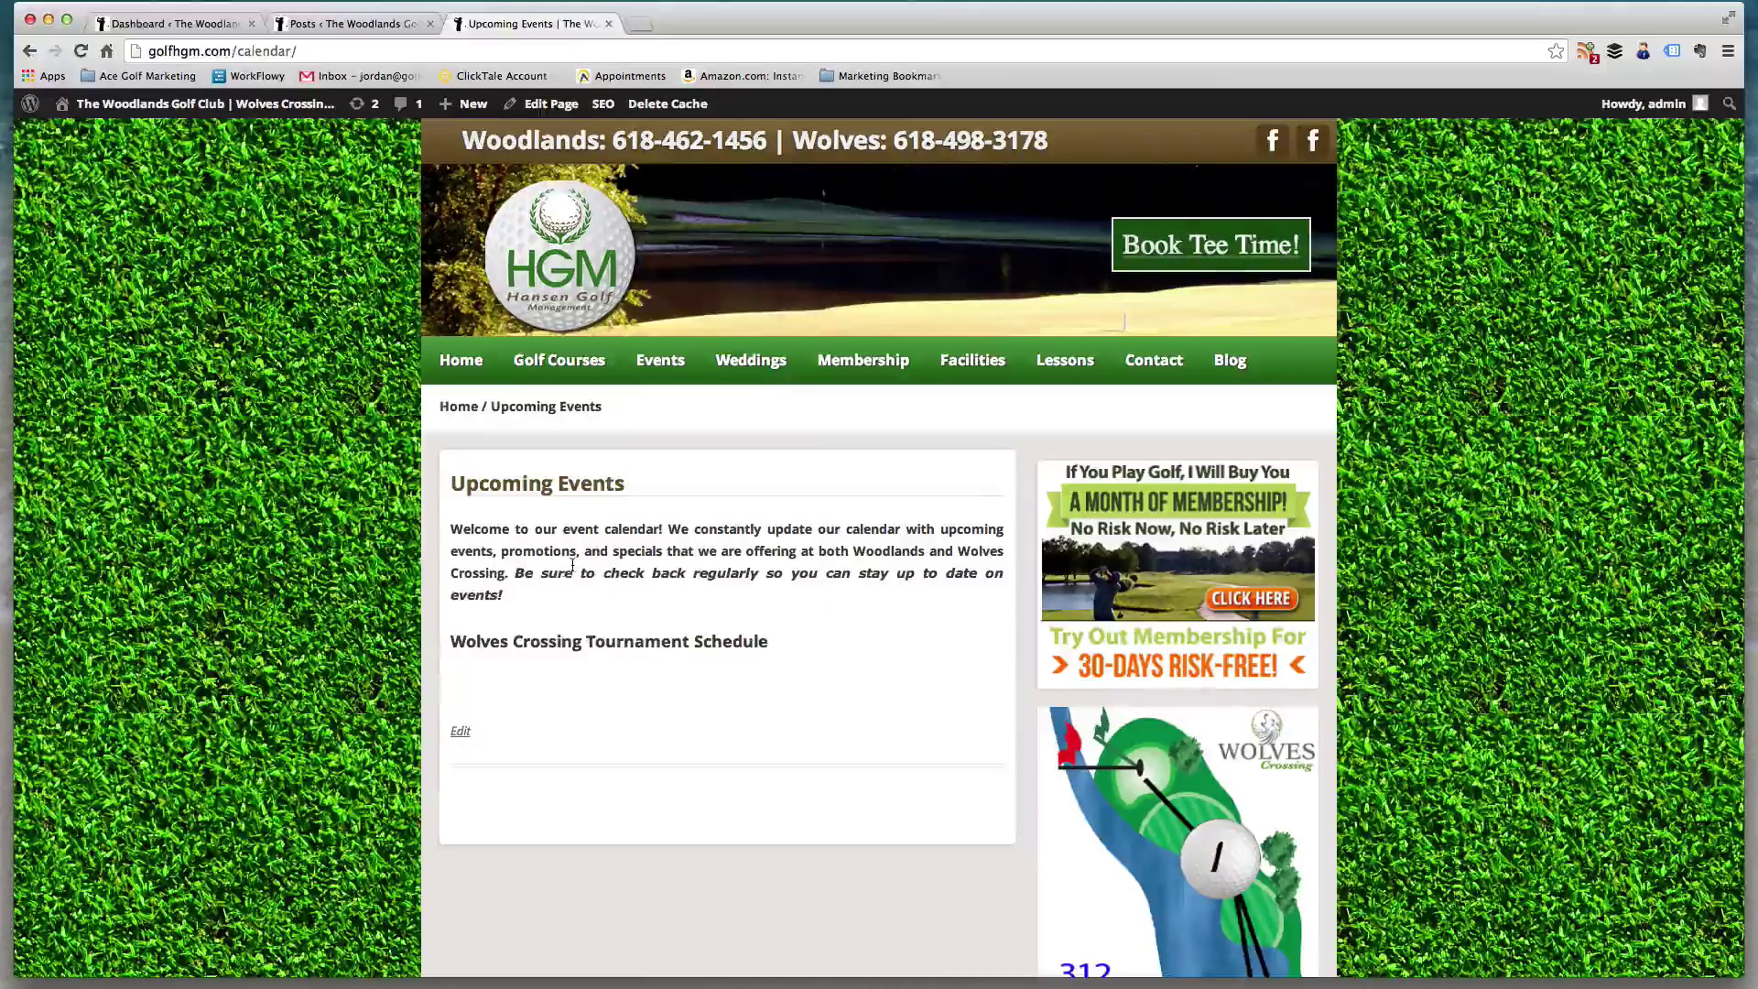